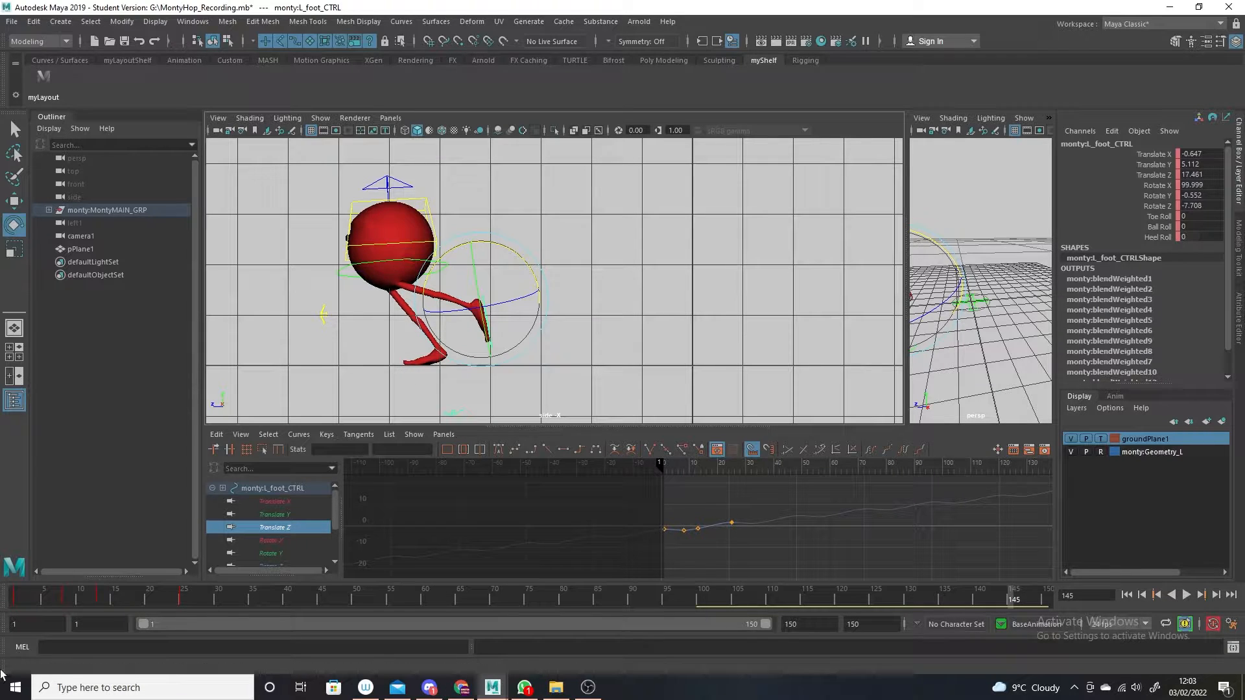
Return to frame 1 and reselect the left foot control so all its animation curves are listed
double_click(17, 602)
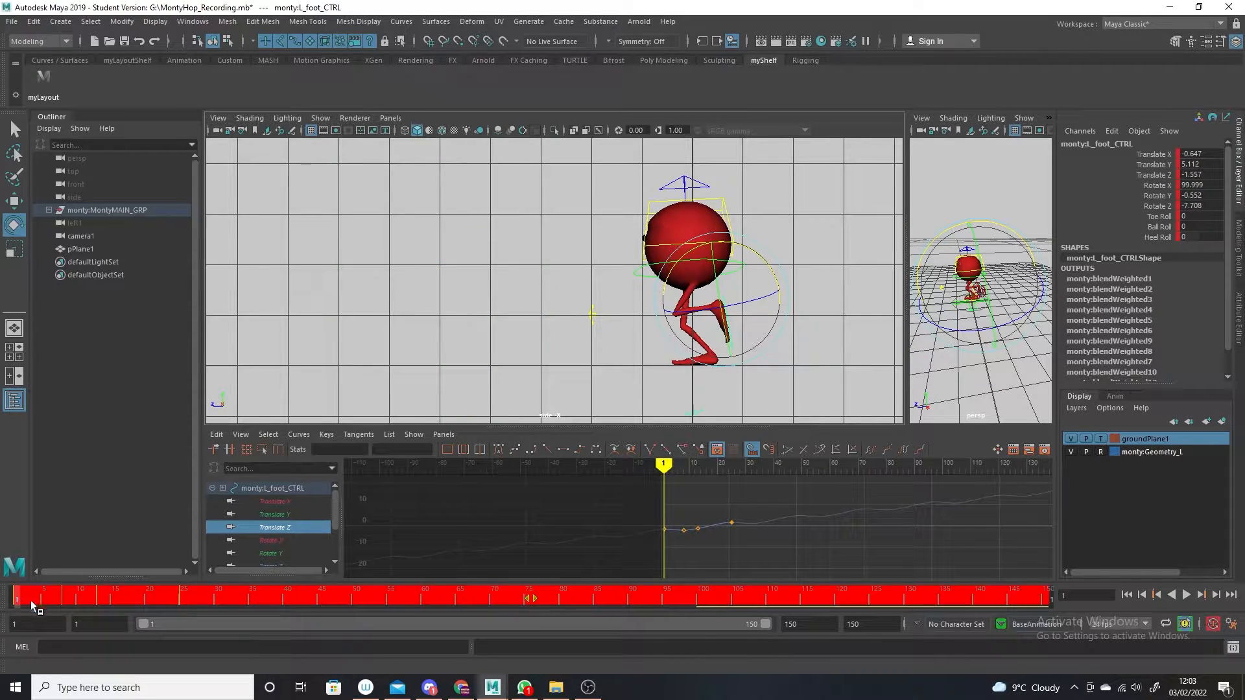
click(45, 595)
click(17, 601)
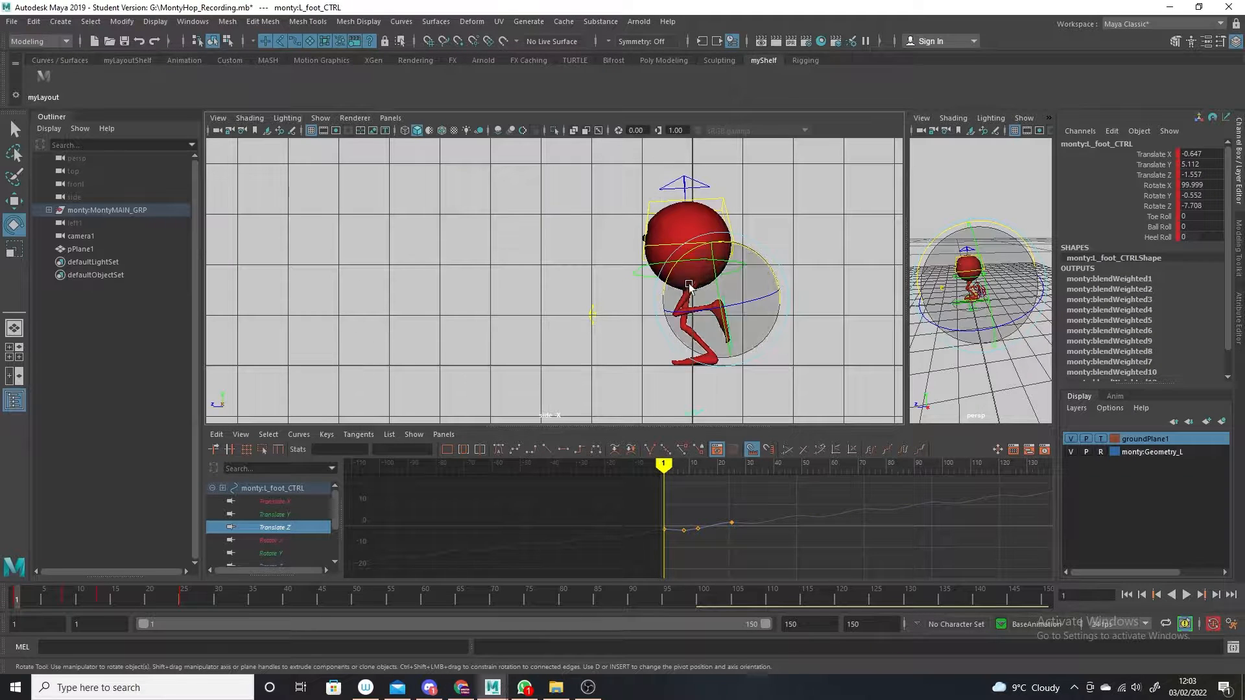
click(838, 338)
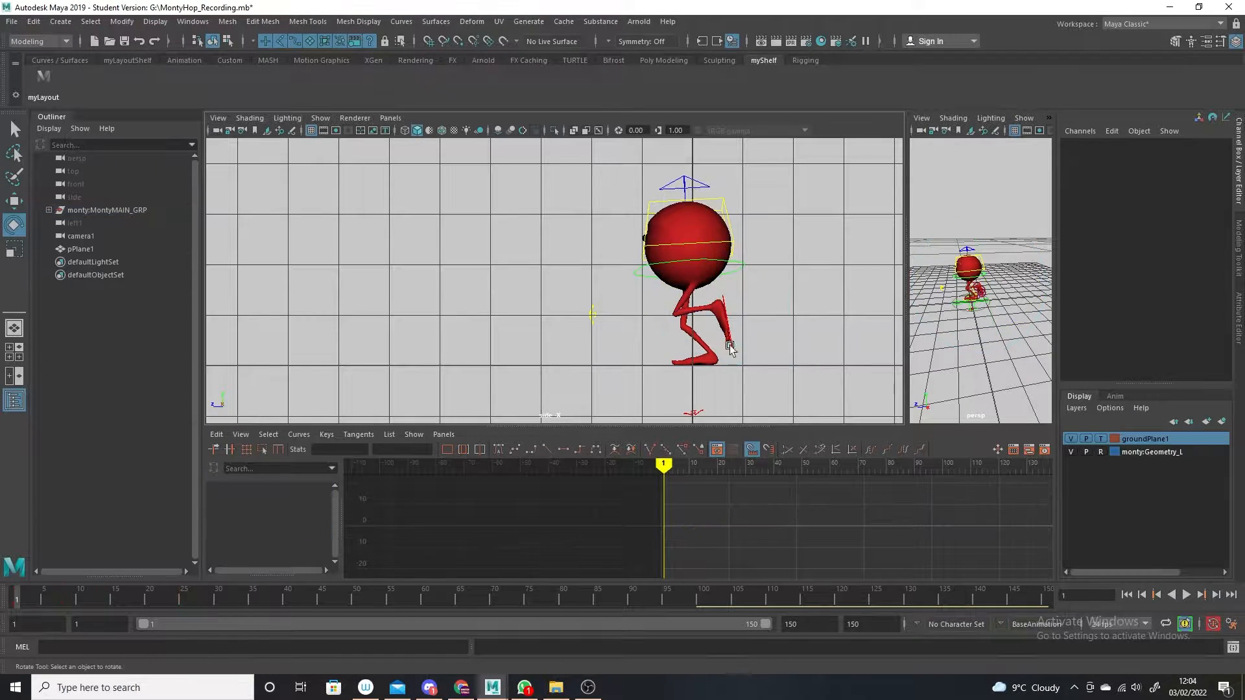
click(732, 344)
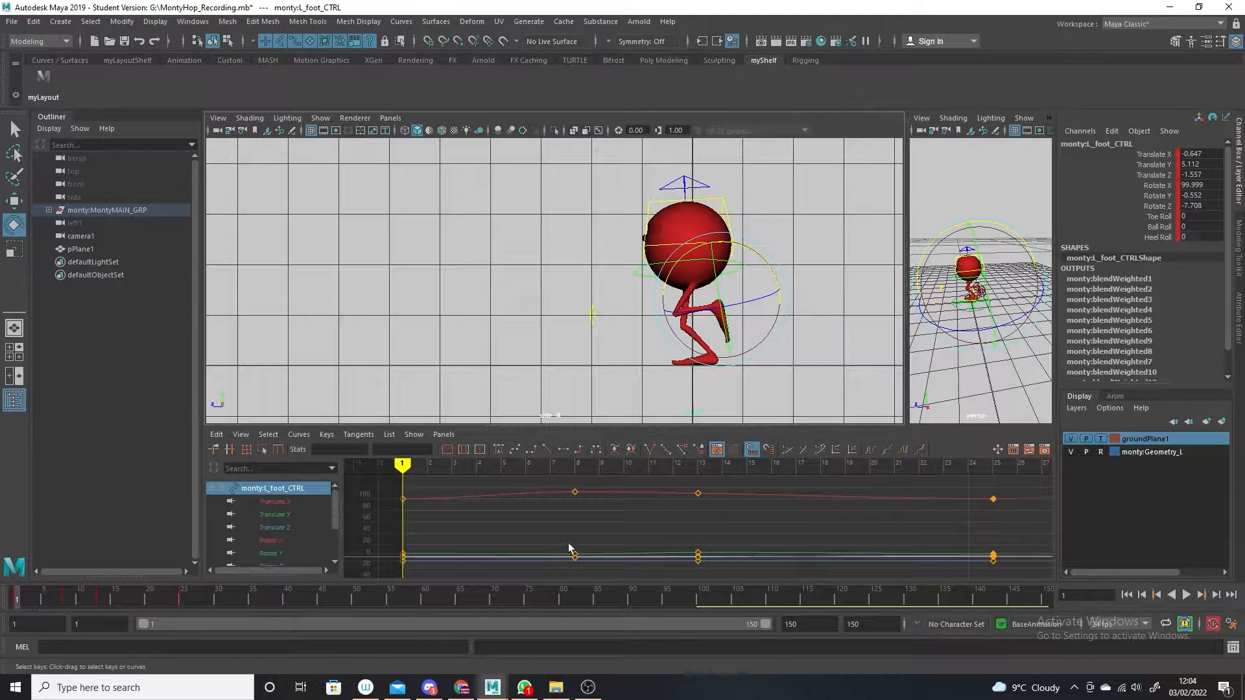
Compare the hop pose at frames 1 and 25, and scrub through frame 150 to examine how the left foot follows
drag(23, 603, 149, 603)
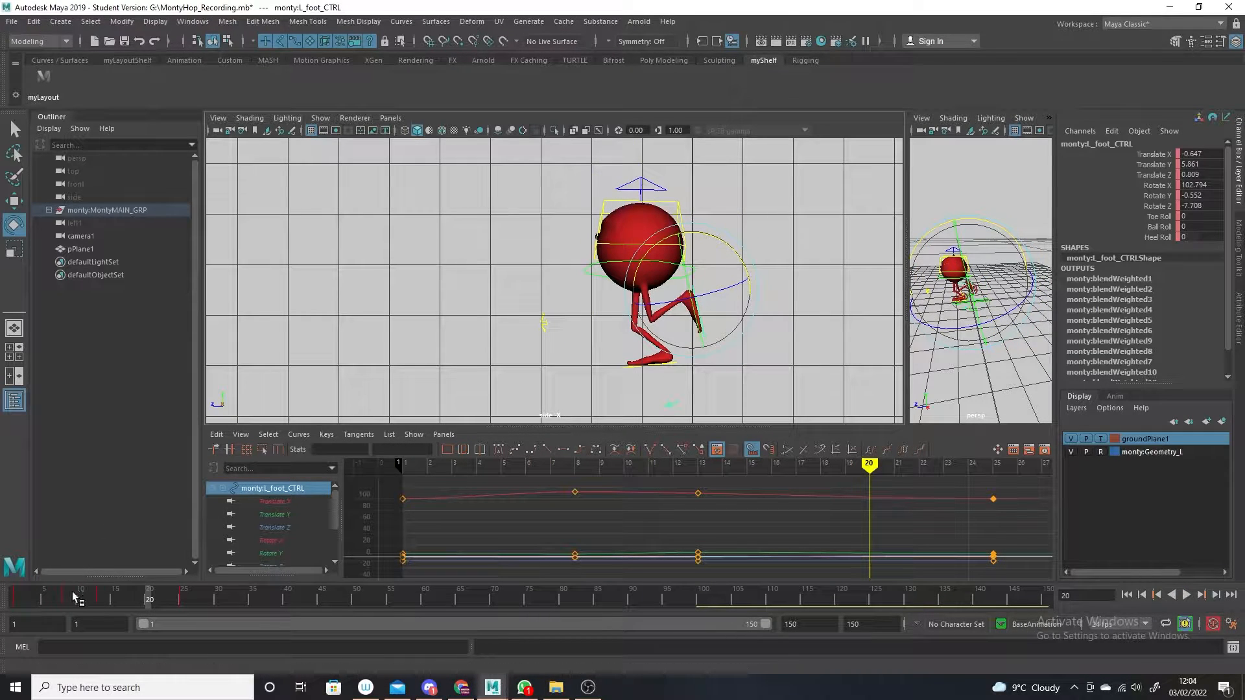
click(15, 597)
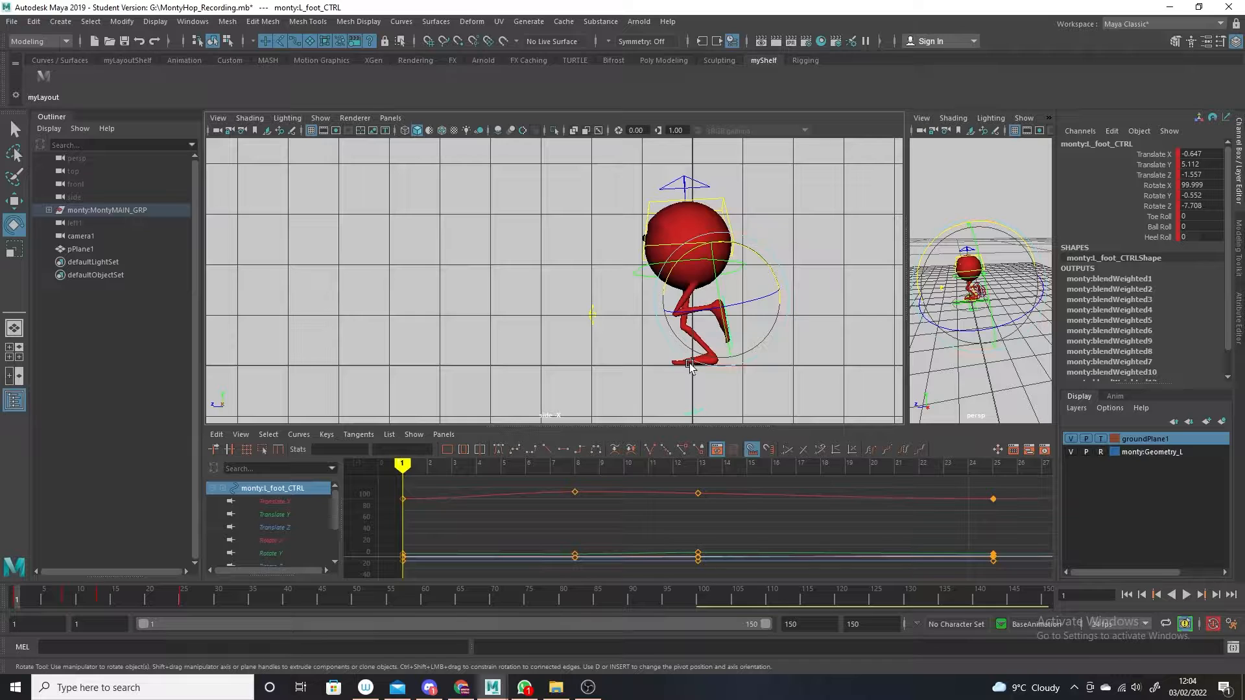
drag(19, 606, 184, 601)
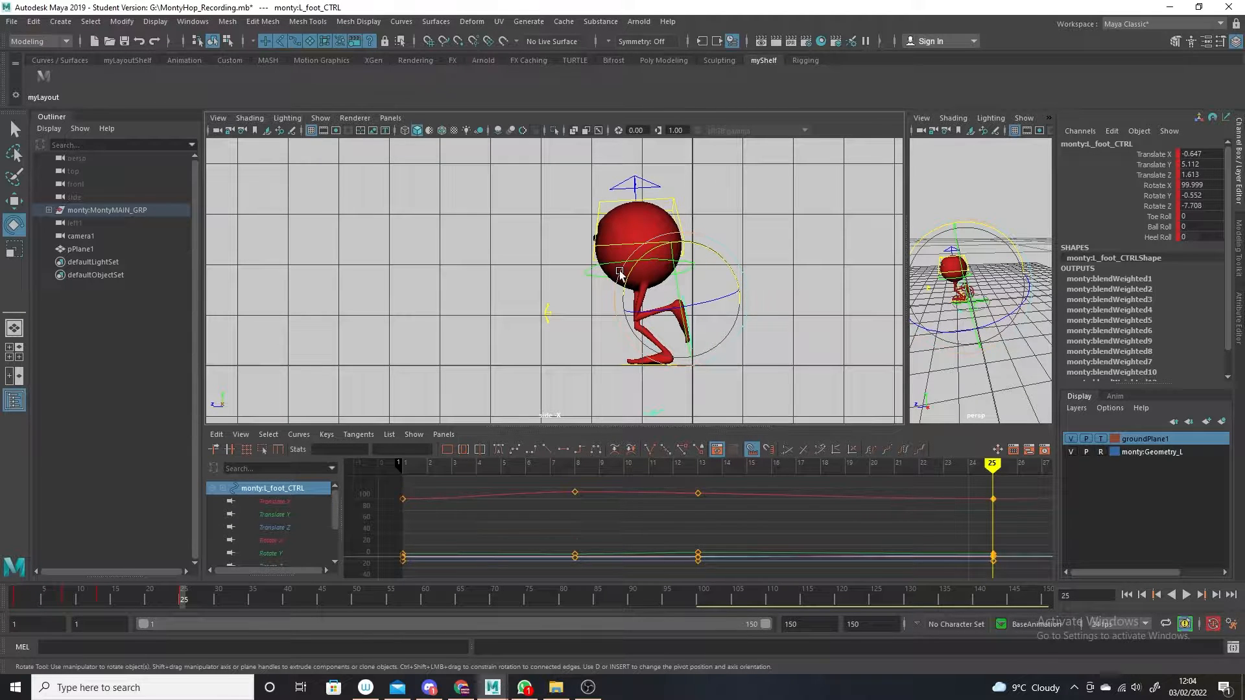
click(17, 597)
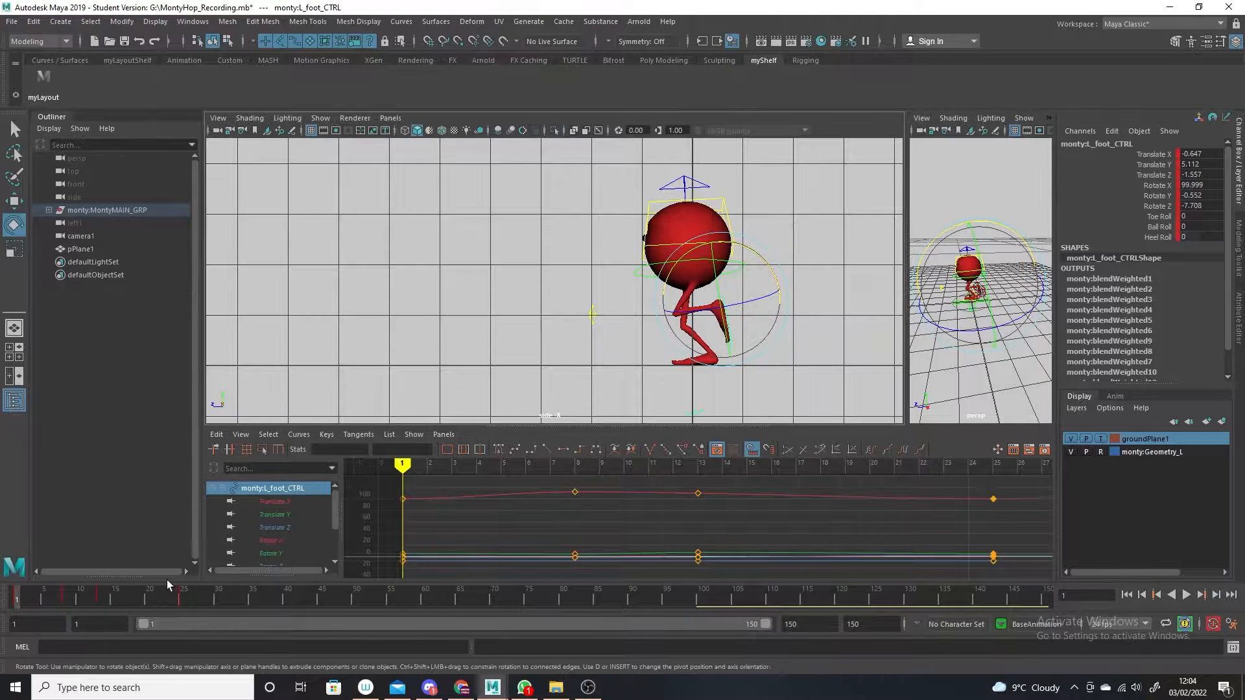
click(184, 598)
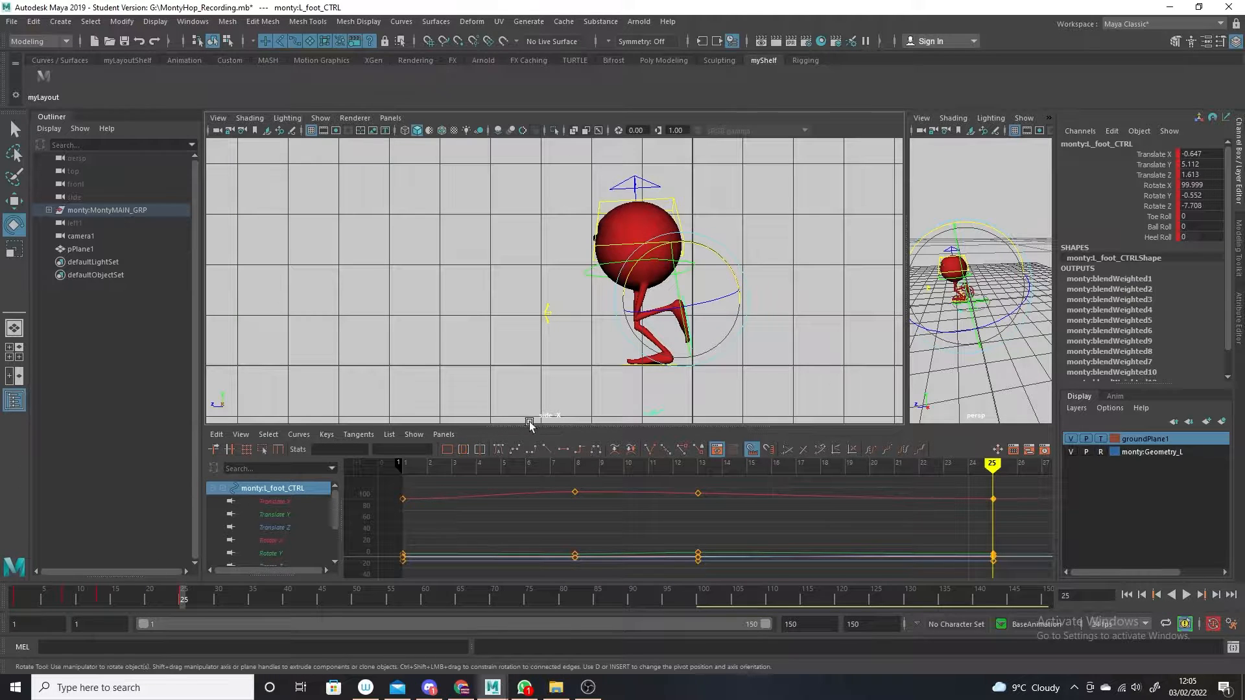
drag(99, 598, 618, 677)
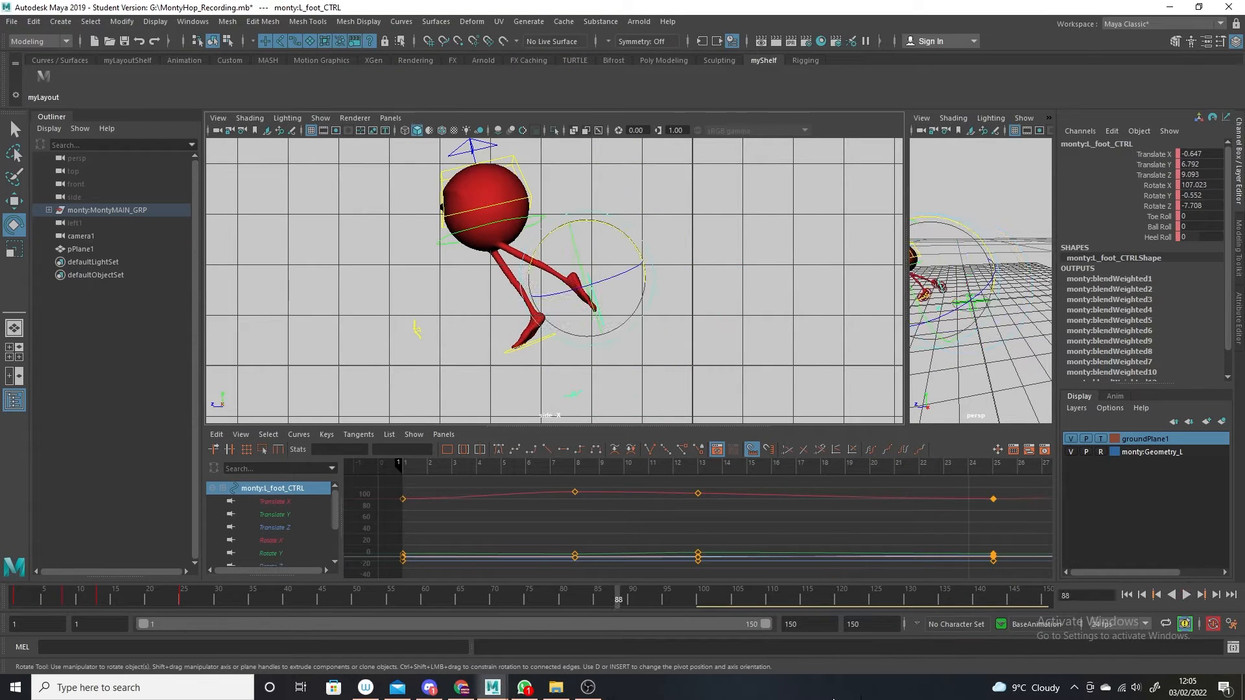
drag(684, 595, 1060, 622)
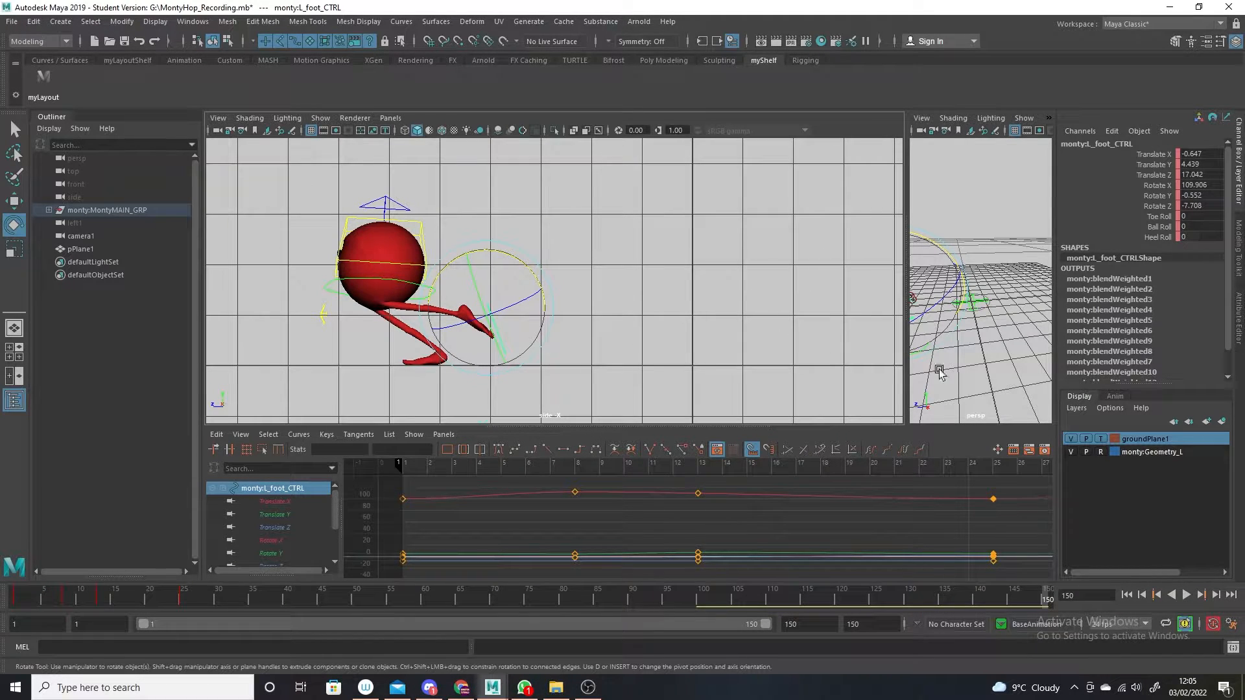
Enlarge the perspective view around the character and select the right foot control
drag(906, 346, 626, 344)
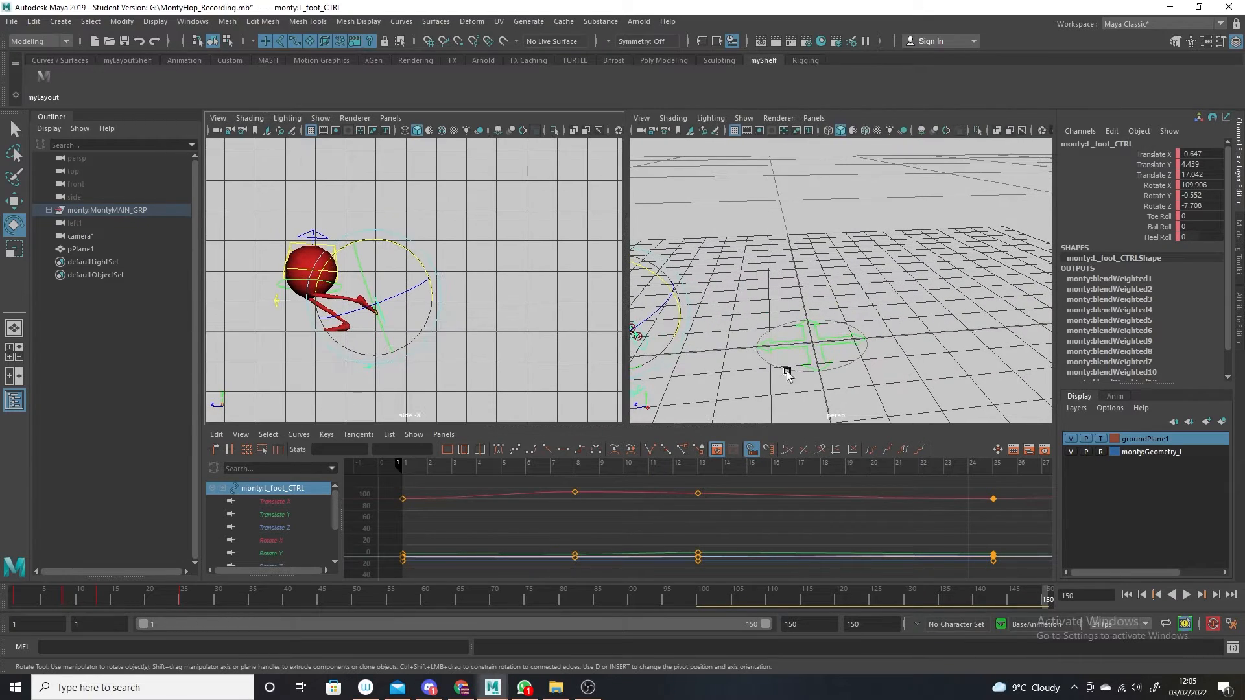
key(f)
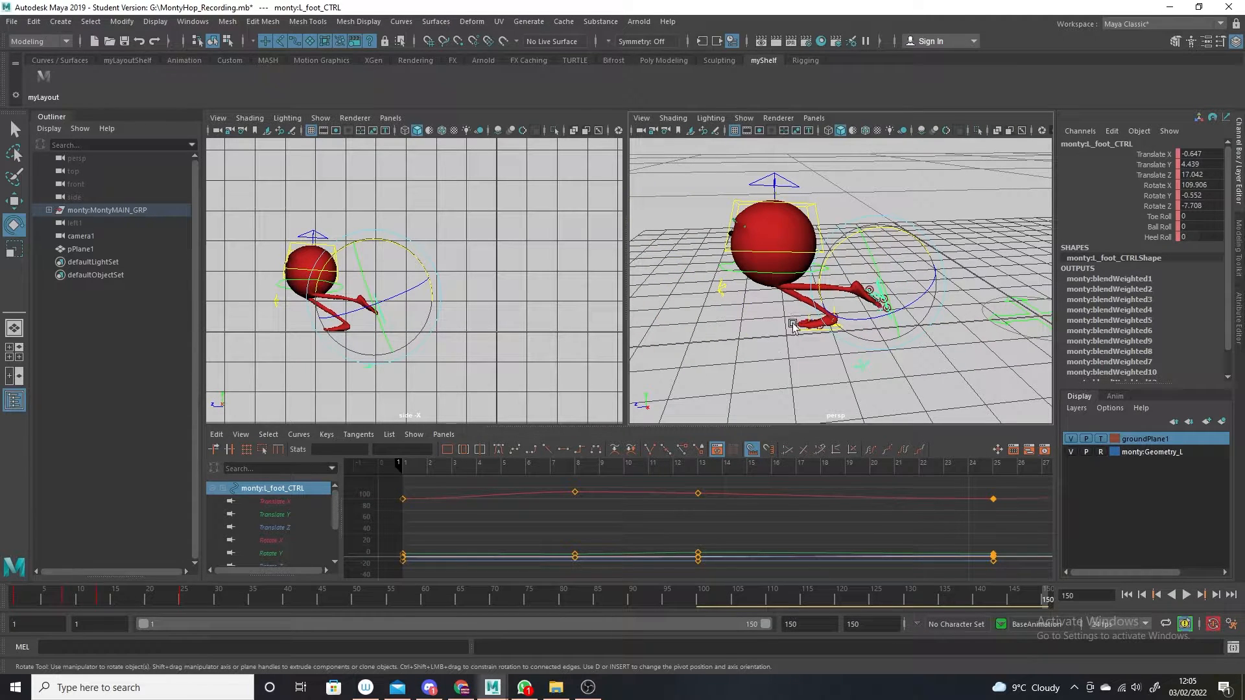
click(796, 331)
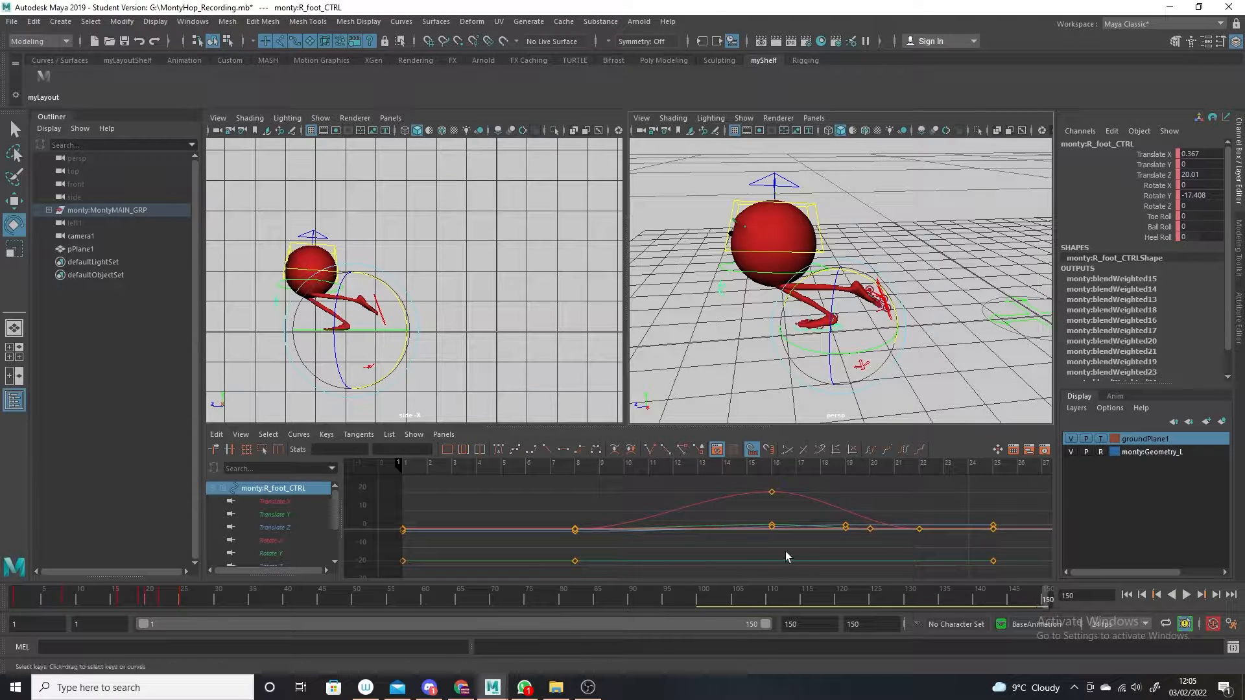
Isolate the right foot's Translate Z curve and raise its last two keys, at frames 19 and 25, to 2.81
click(279, 527)
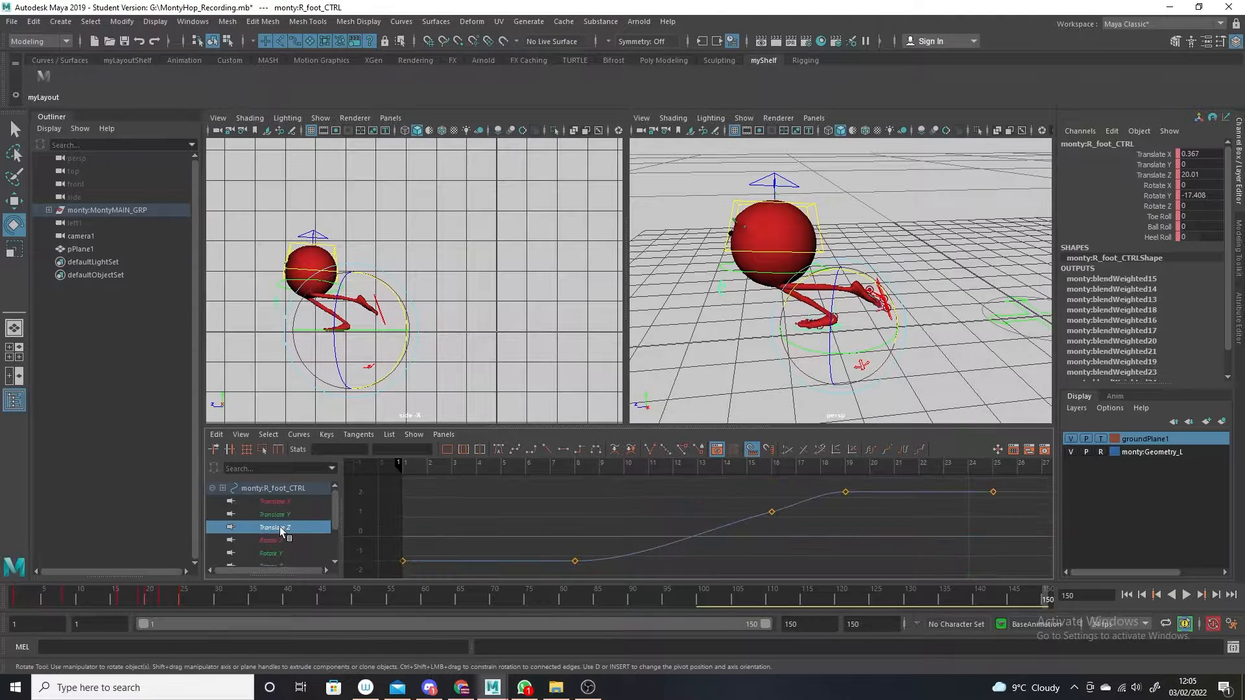
key(f)
alt+shift+right_drag(829, 533, 825, 523)
alt+middle_drag(825, 527, 817, 547)
alt+right_drag(815, 542, 849, 590)
alt+middle_drag(888, 522, 801, 543)
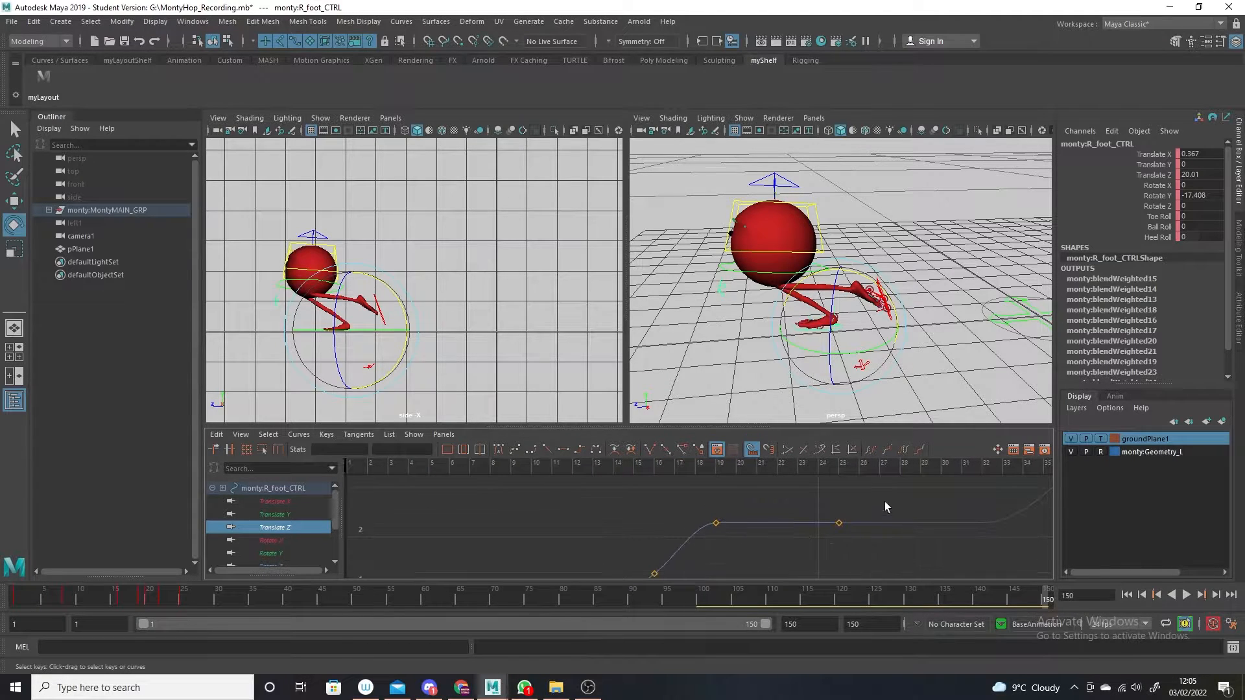
drag(883, 500, 713, 545)
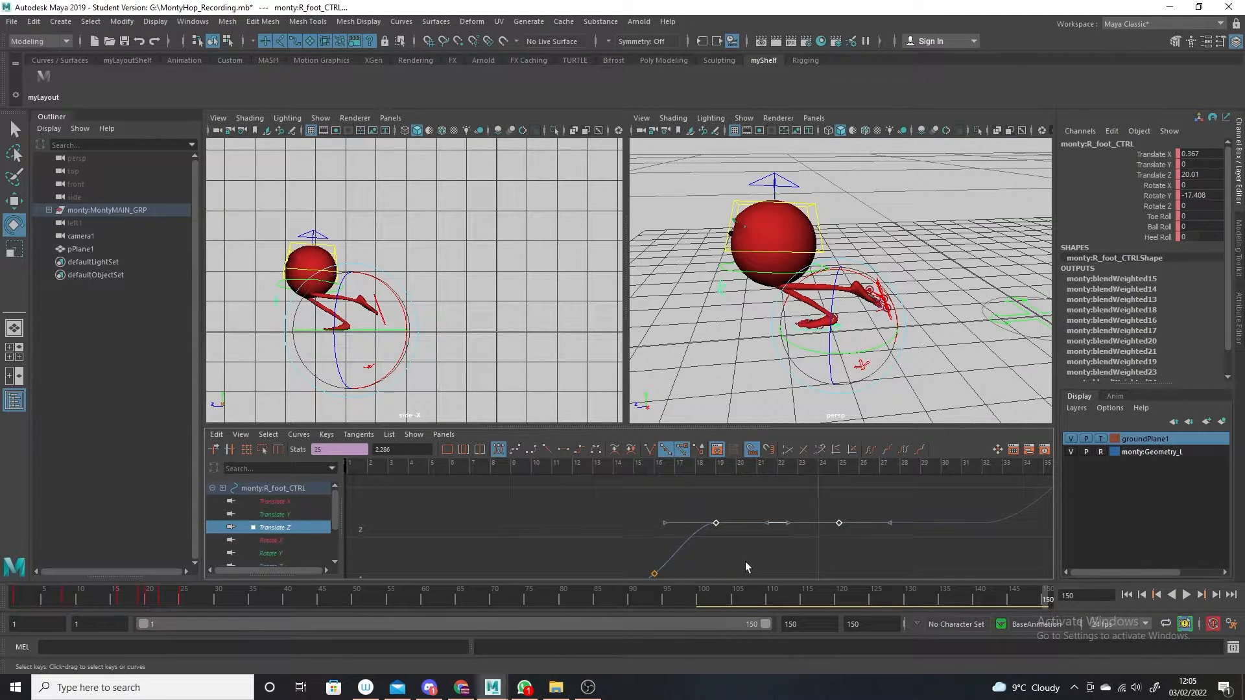
shift+middle_drag(745, 562, 728, 541)
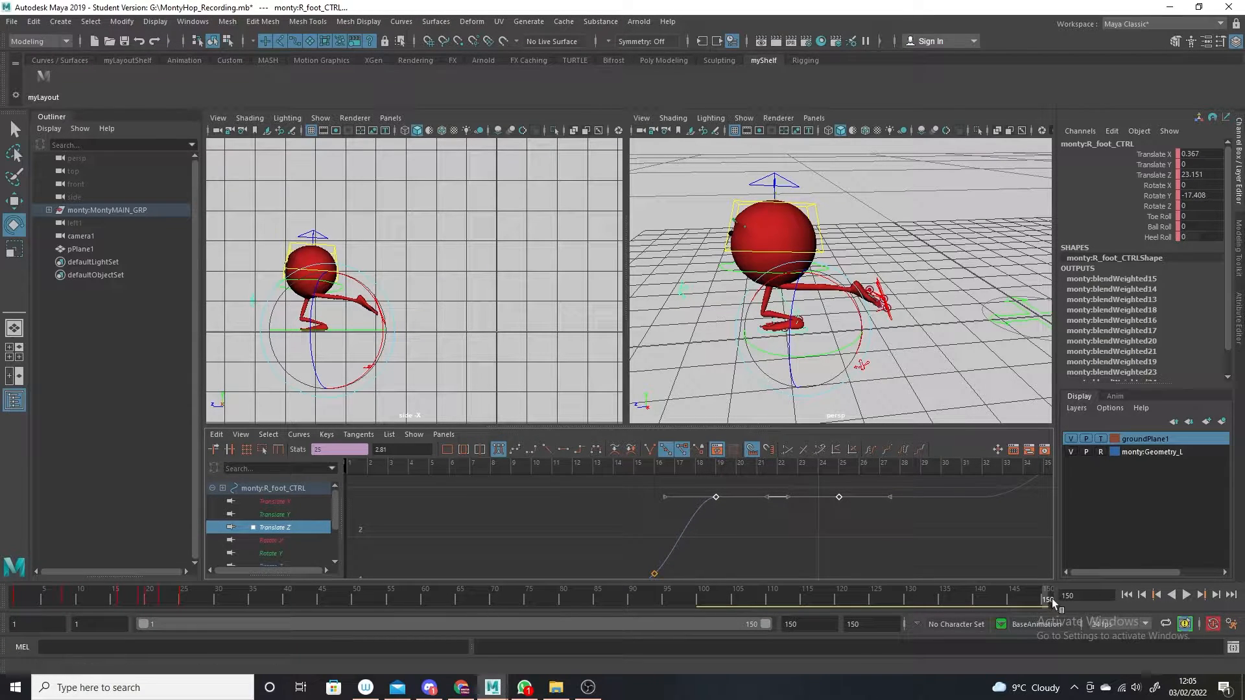
Go to frame 20 and hide the rig's control curves in the perspective view
drag(1051, 597, 804, 612)
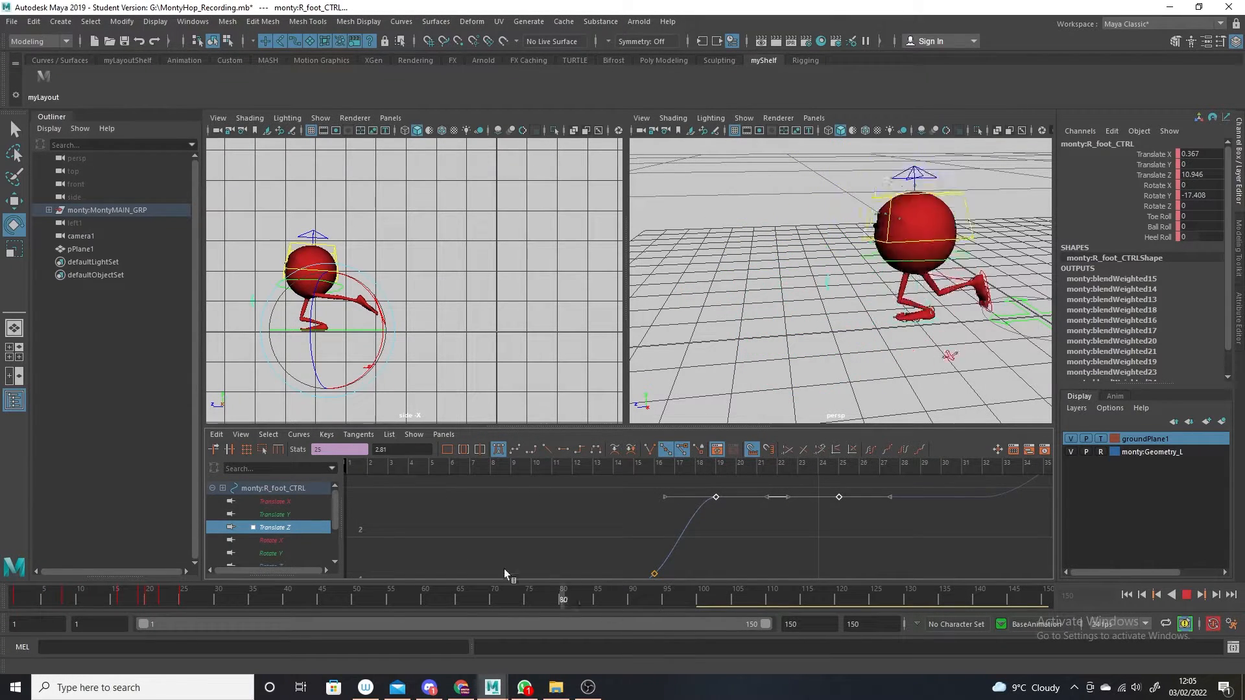
click(735, 465)
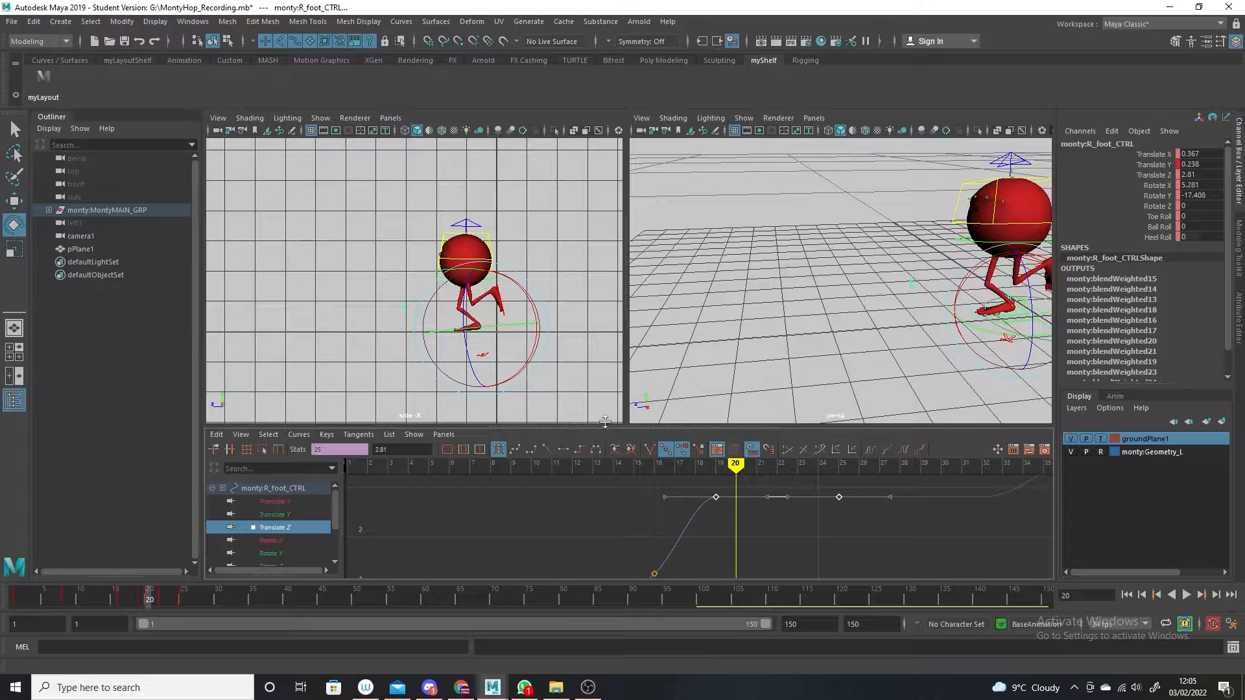
alt+right_drag(979, 352, 850, 359)
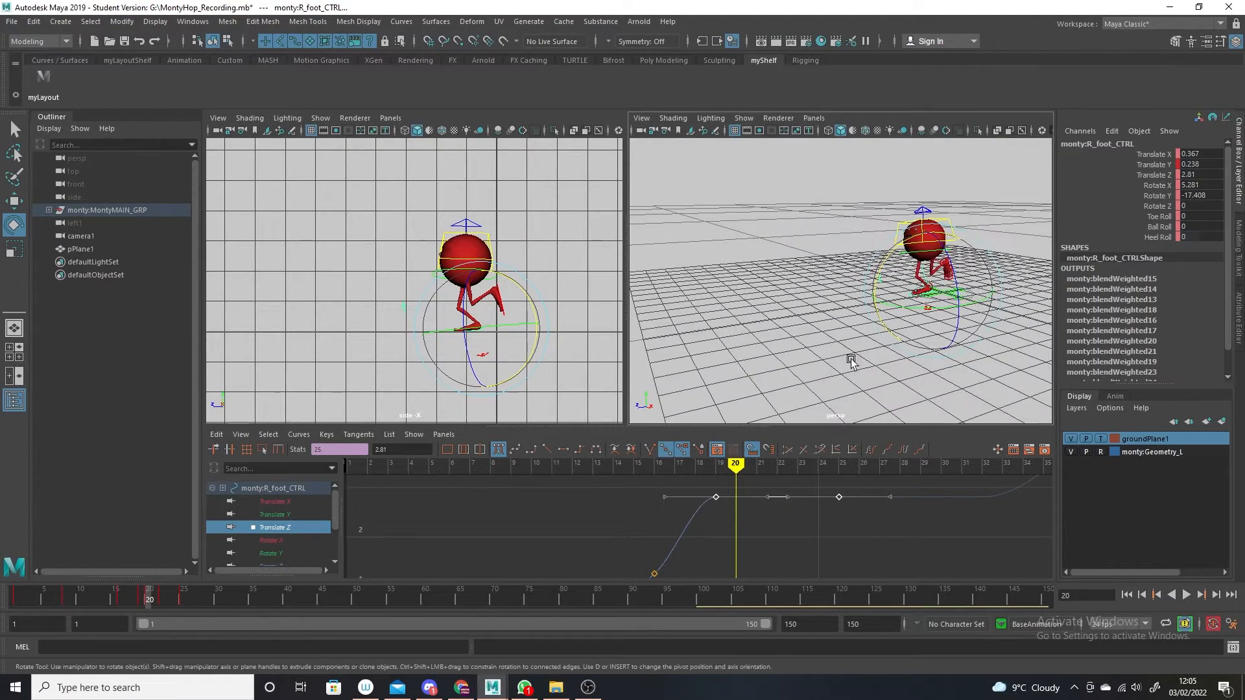
click(752, 119)
click(792, 203)
alt+drag(934, 363, 945, 325)
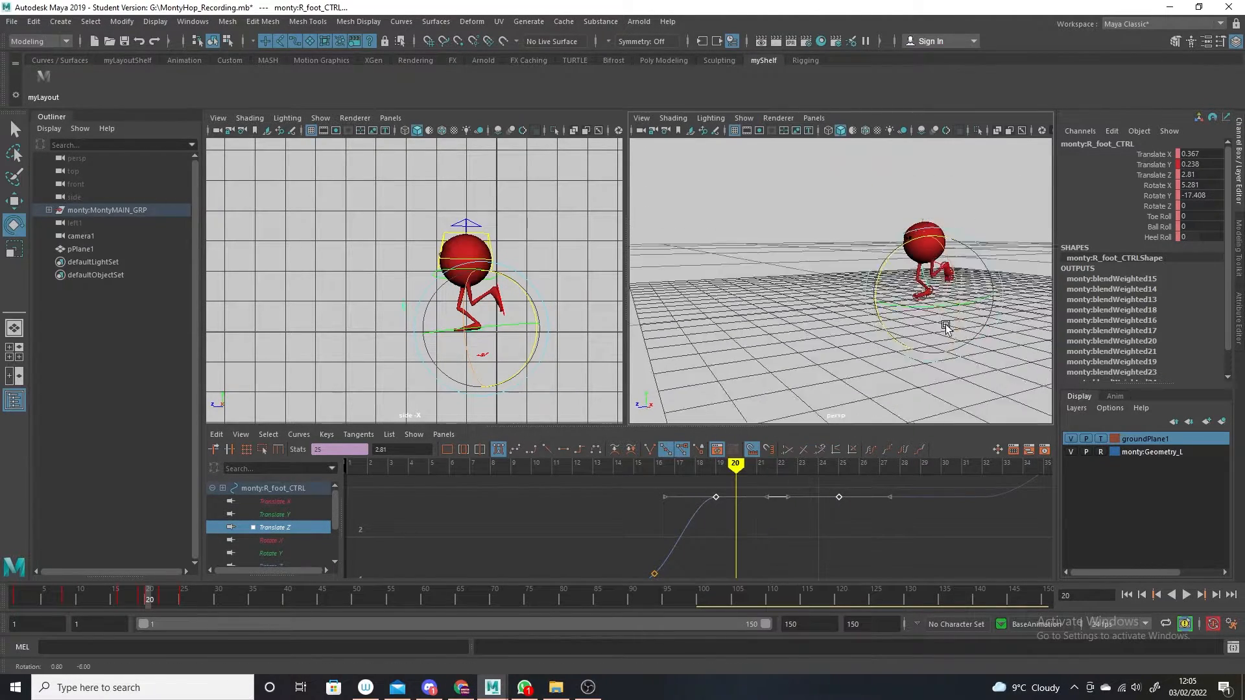
alt+right_drag(945, 325, 988, 370)
alt+drag(987, 369, 998, 384)
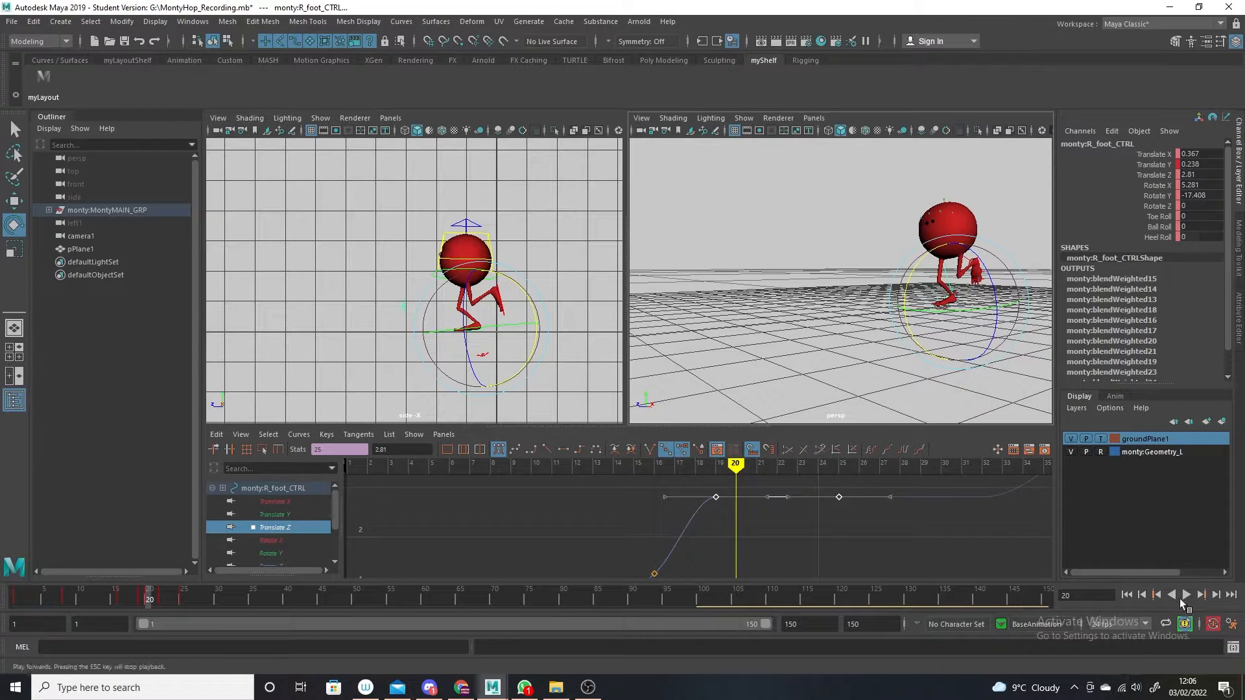
Play the hop animation and extend the playback end to frame 300
click(1185, 593)
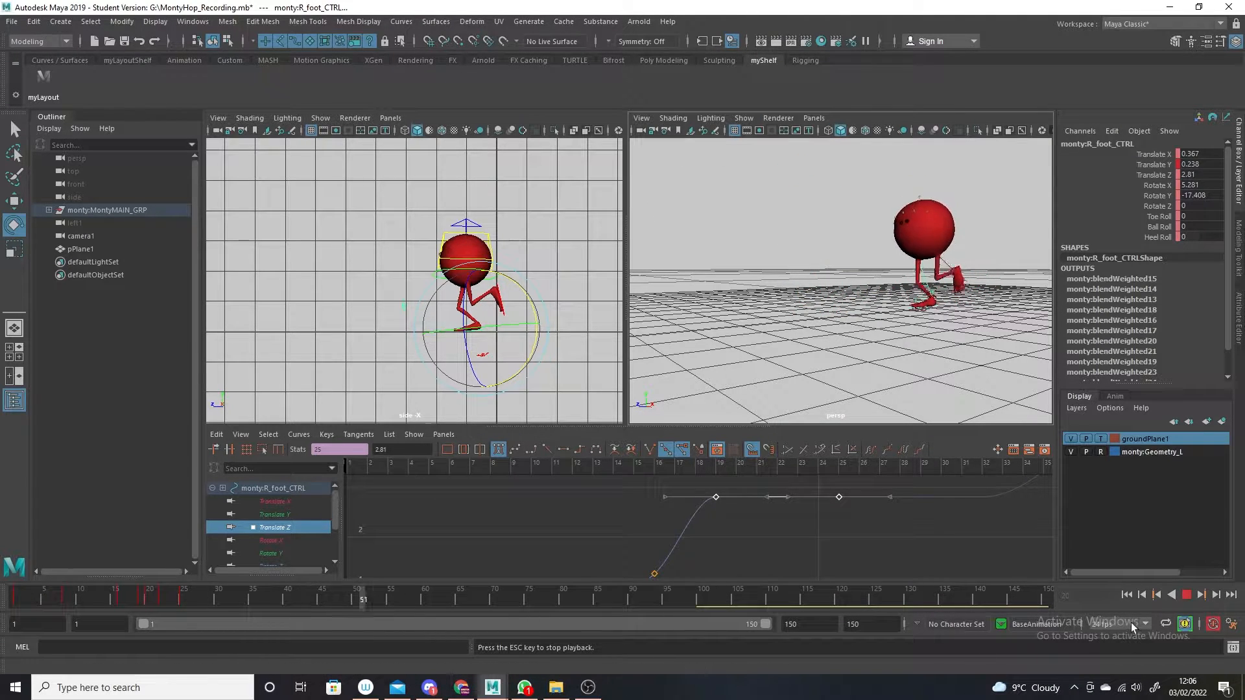
drag(804, 625, 690, 631)
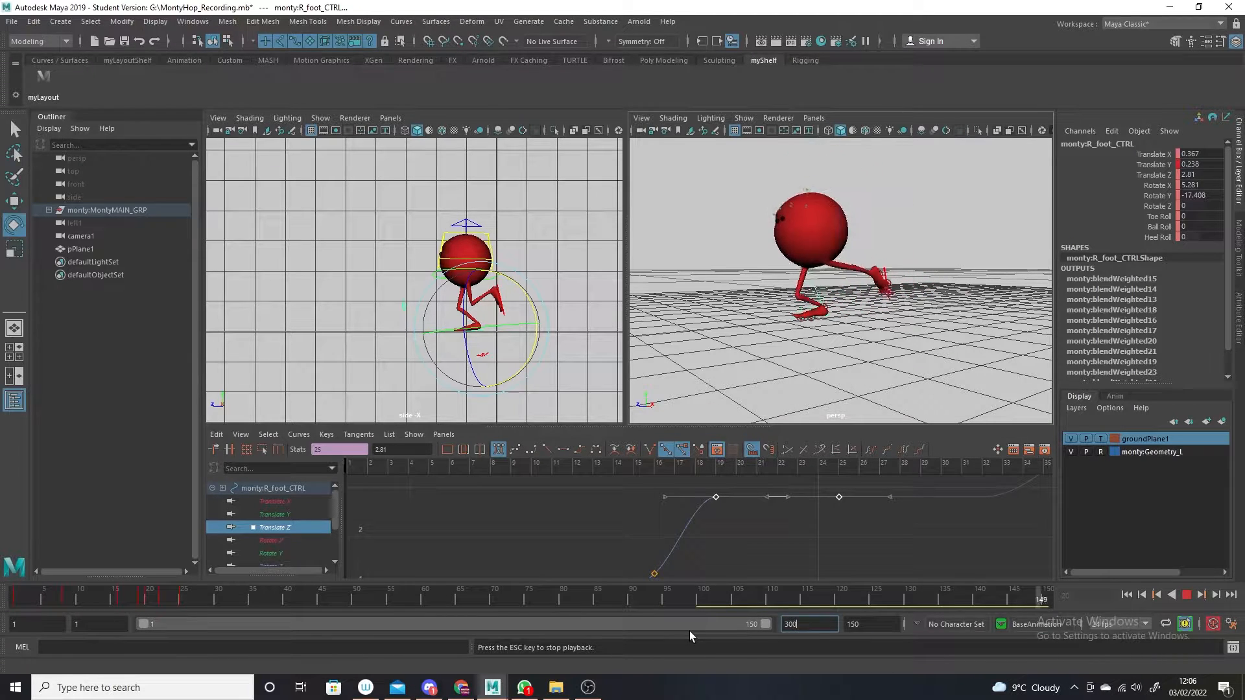
text(300)
key(Return)
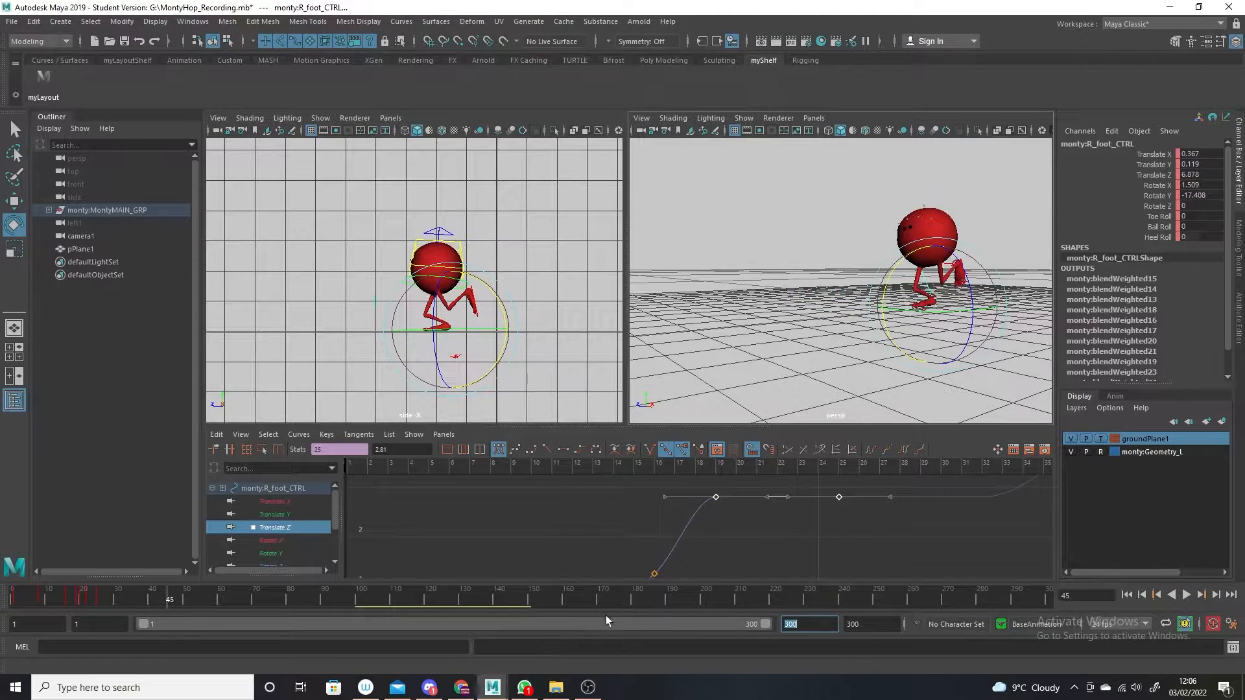
Scrub and play the cycle through frame 300, then return to frame 1 to examine how far the character travels
drag(590, 600, 1049, 597)
scroll(468, 328, down, 3)
alt+middle_drag(367, 333, 640, 330)
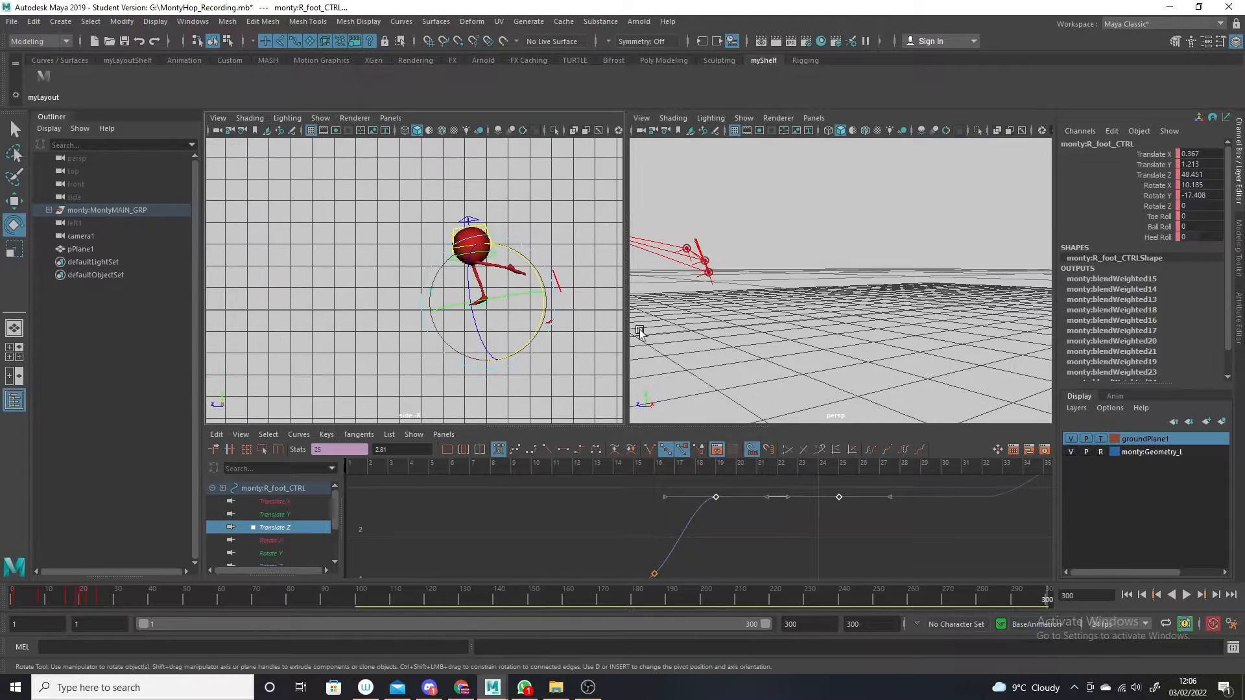
drag(231, 600, 868, 634)
key(alt+v)
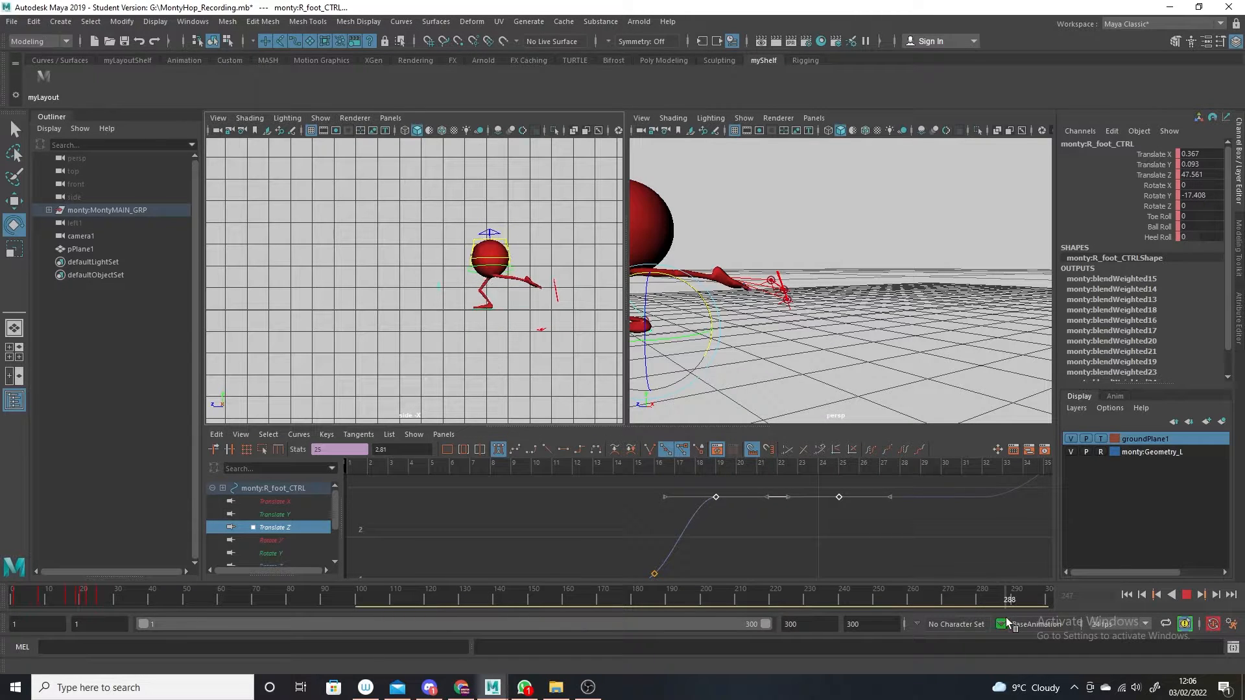
mouse_move(1002, 606)
mouse_down()
mouse_move(947, 620)
mouse_move(707, 595)
mouse_move(592, 605)
mouse_up()
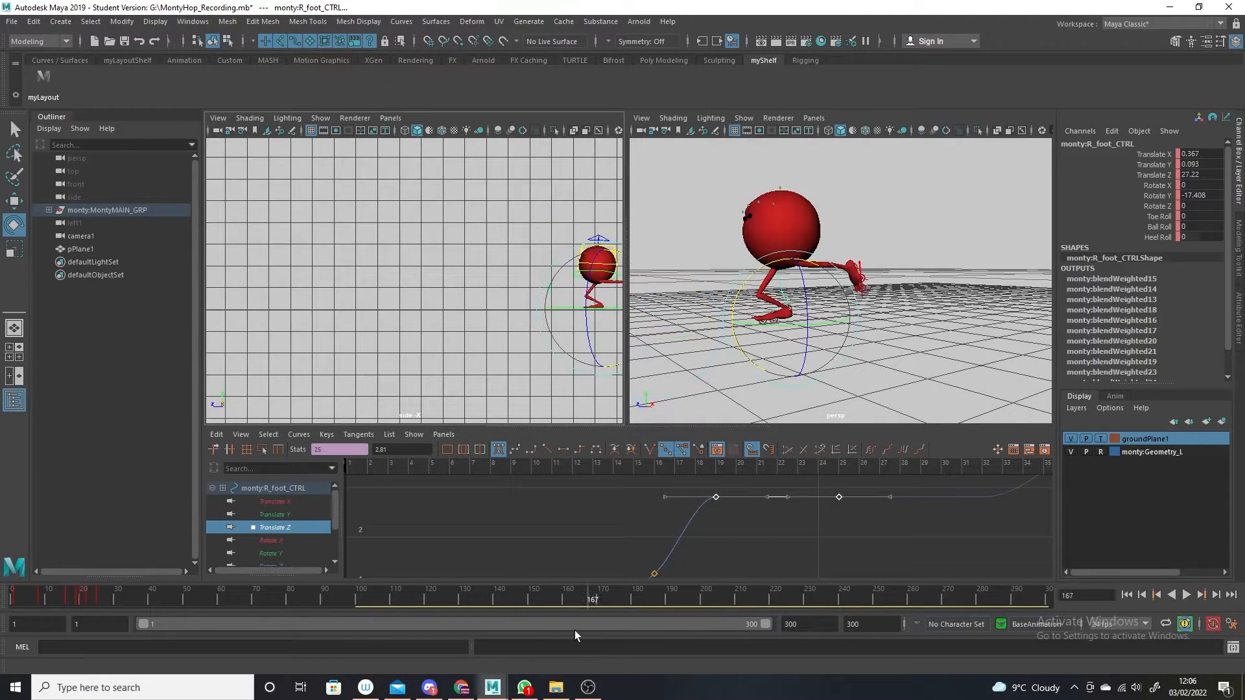
drag(43, 617, 1, 593)
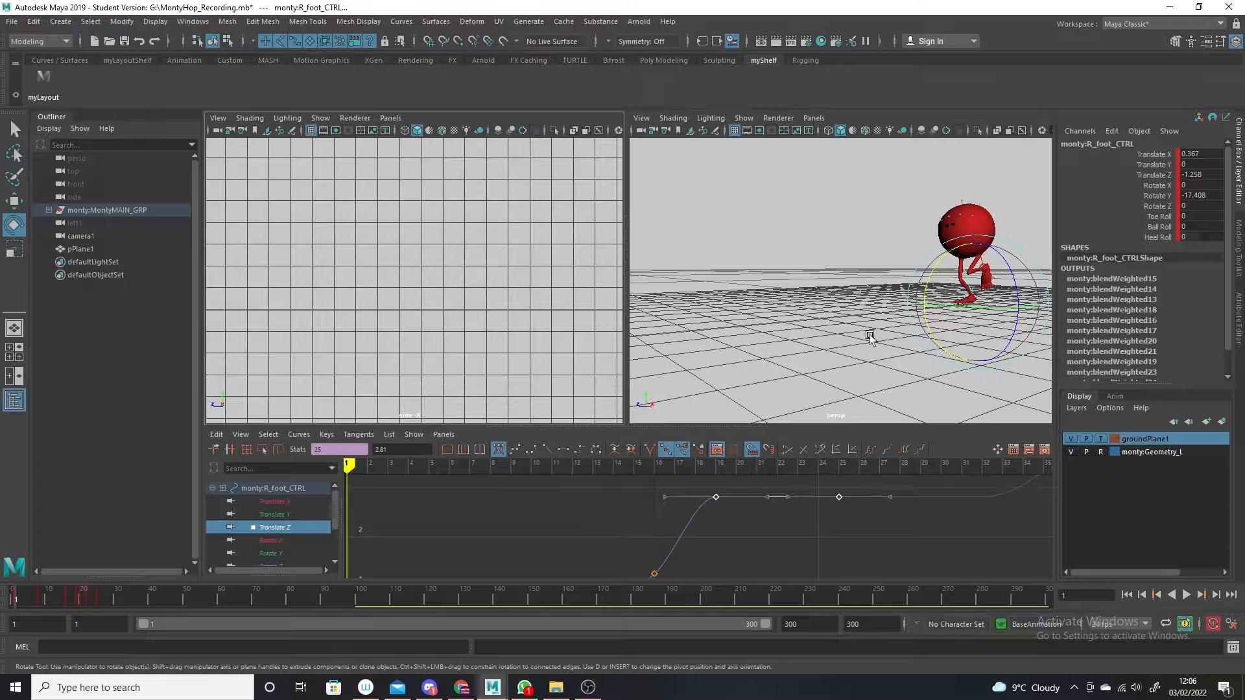
scroll(411, 328, down, 8)
scroll(428, 364, up, 2)
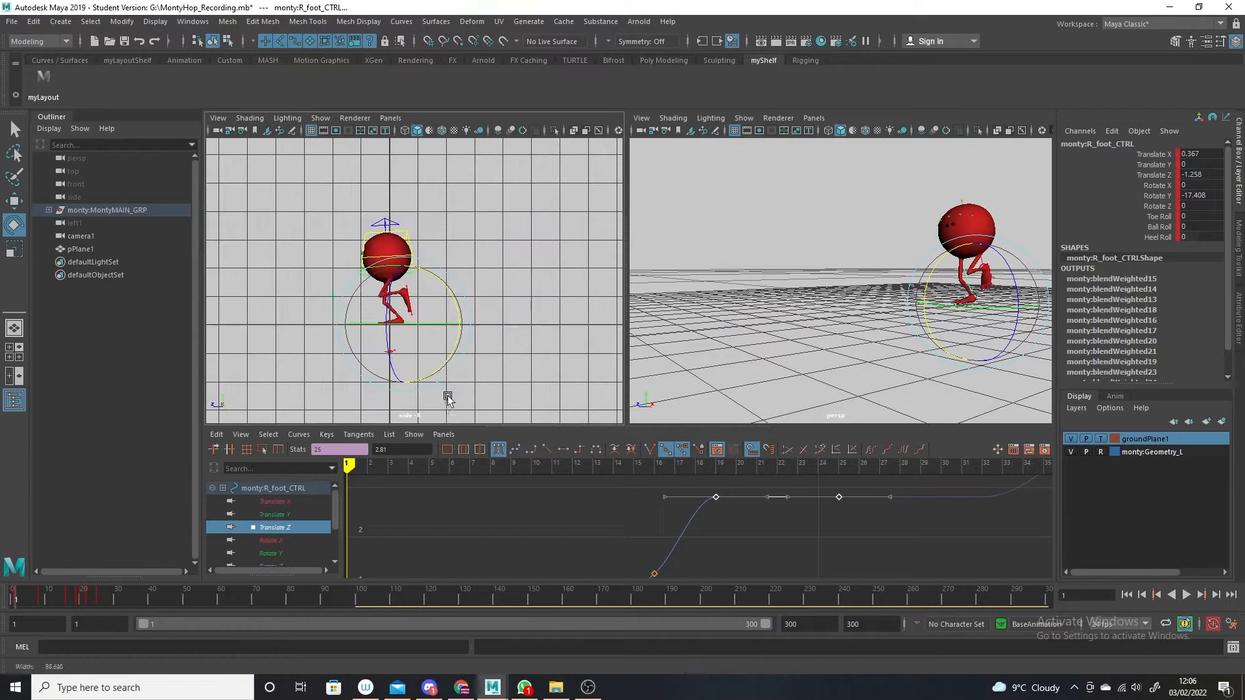
Go to frame 151, select the left foot control and isolate its Translate Z curve
click(808, 599)
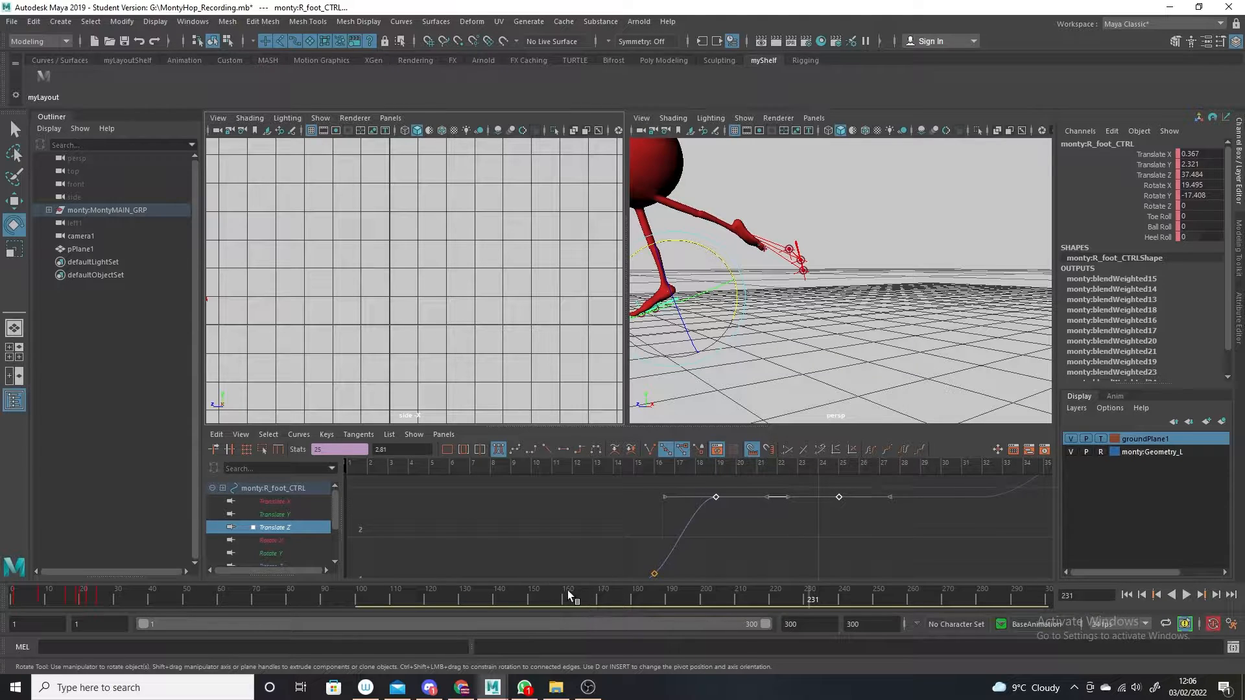
click(533, 595)
alt+middle_drag(453, 344, 577, 339)
click(481, 278)
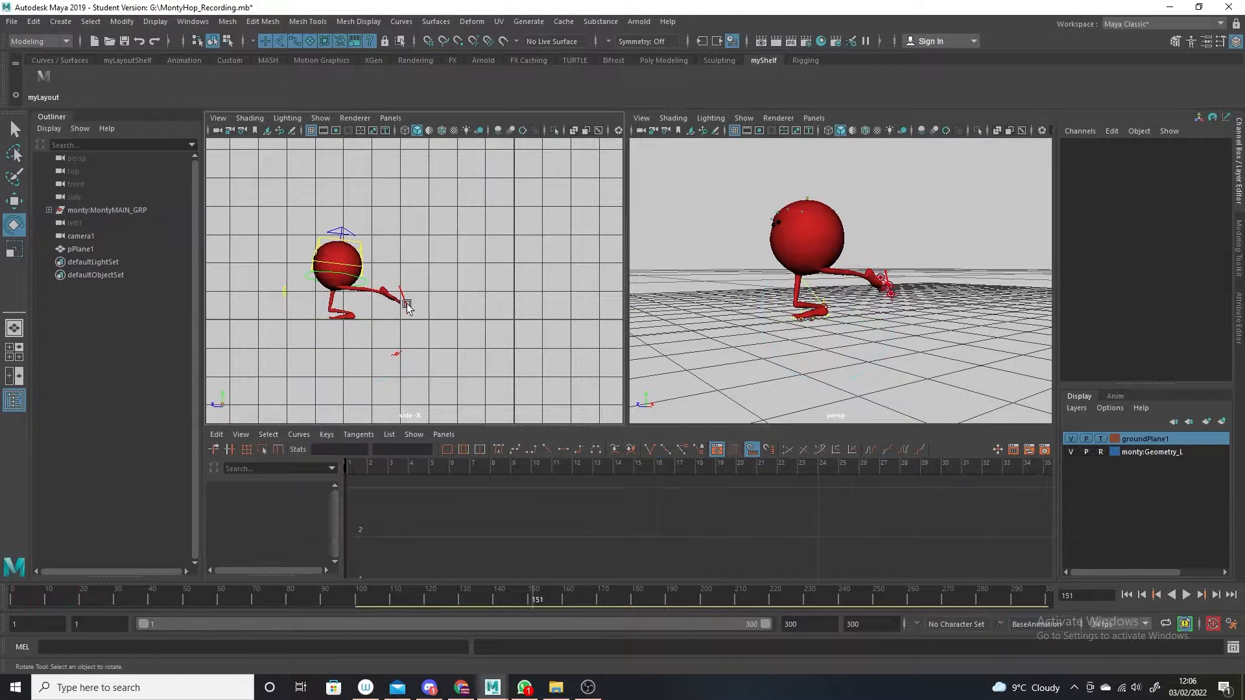
click(407, 306)
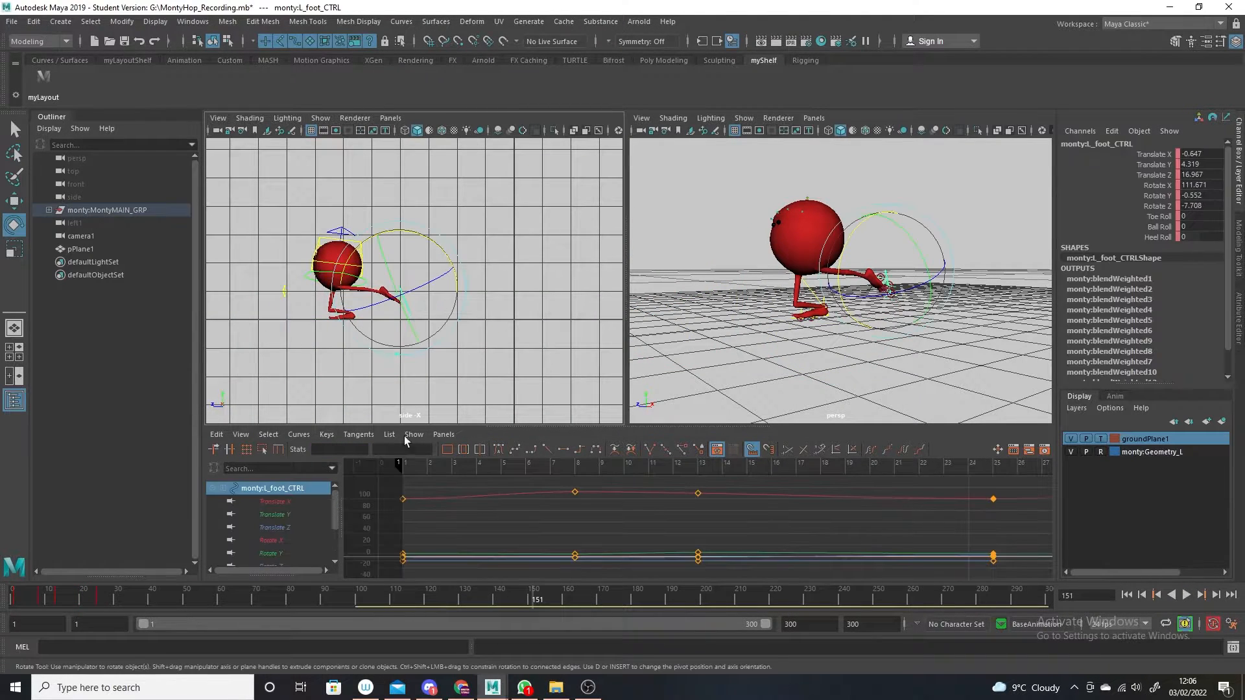
click(285, 527)
key(f)
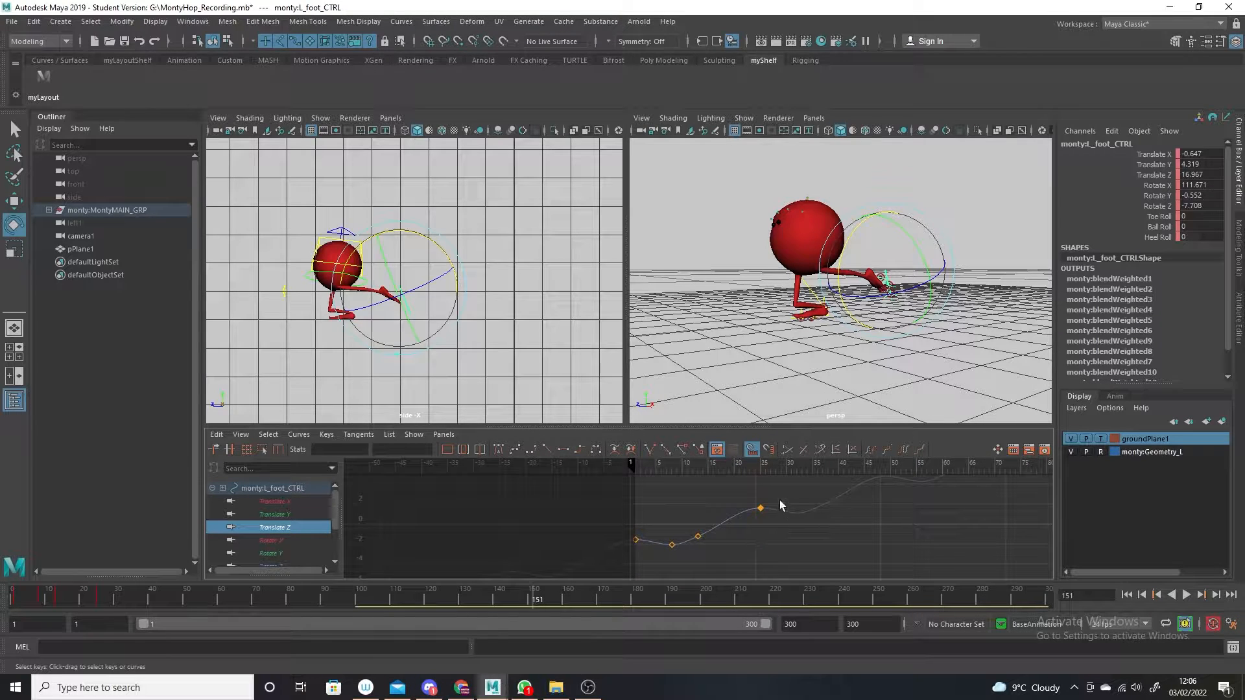
Raise the left foot's last Translate Z key, at frame 25, to 2.52
alt+middle_drag(768, 519, 748, 533)
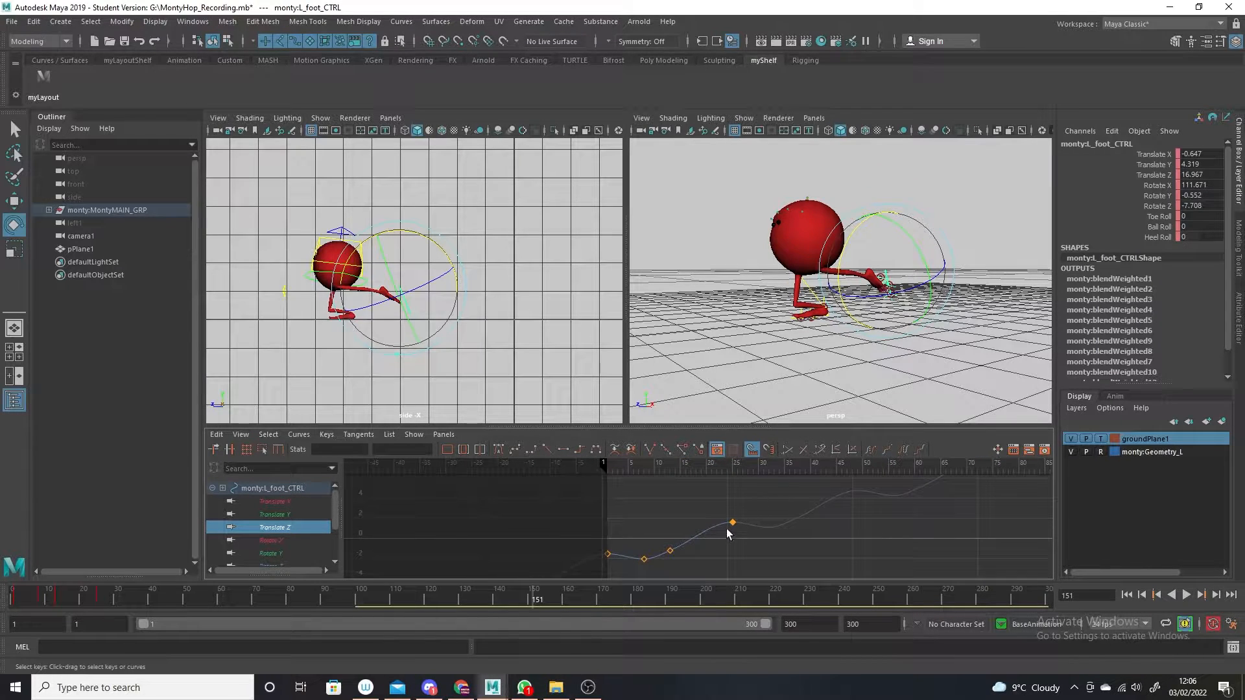
drag(750, 502, 721, 555)
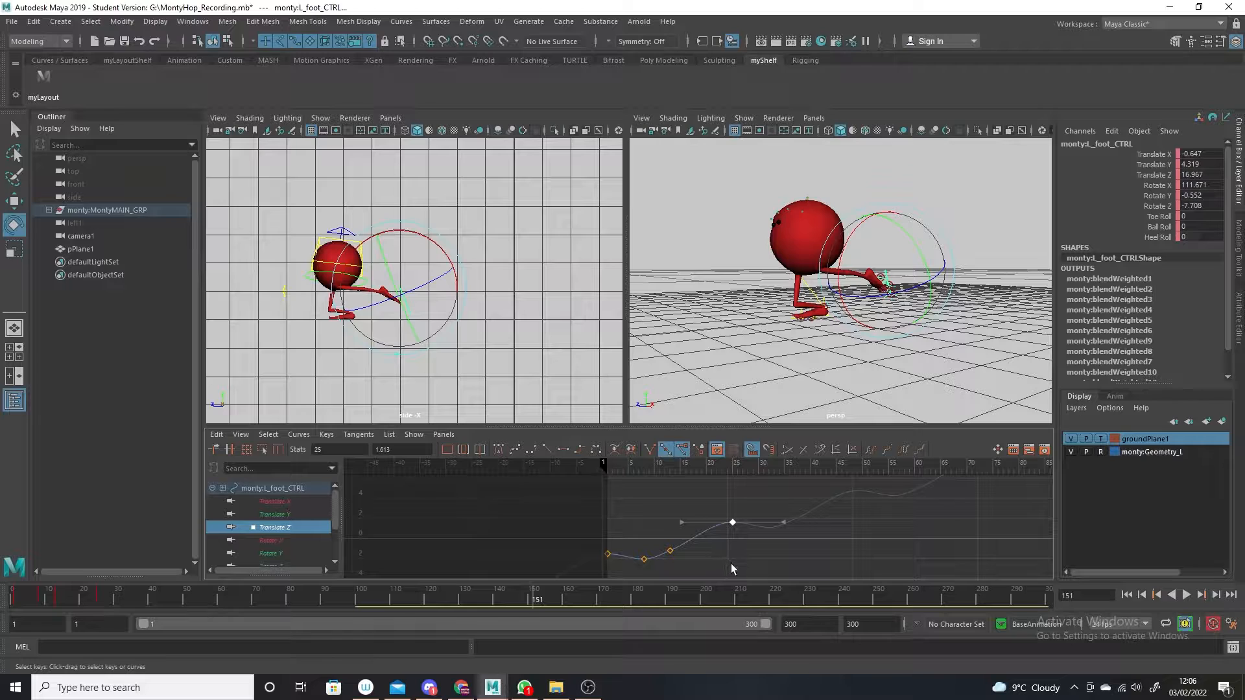
shift+middle_drag(732, 569, 730, 552)
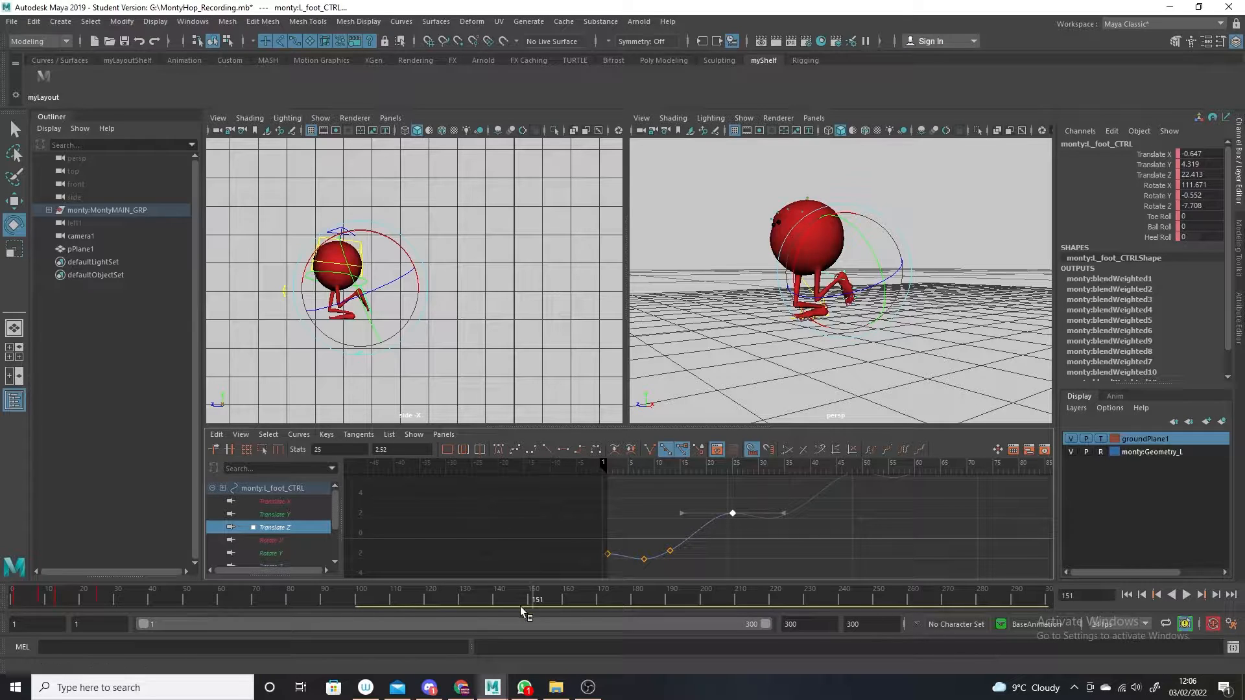
Play the hop cycle repeatedly and examine the pose at frames 1, 25 and 151 to compare the left foot with the body
key(alt+v)
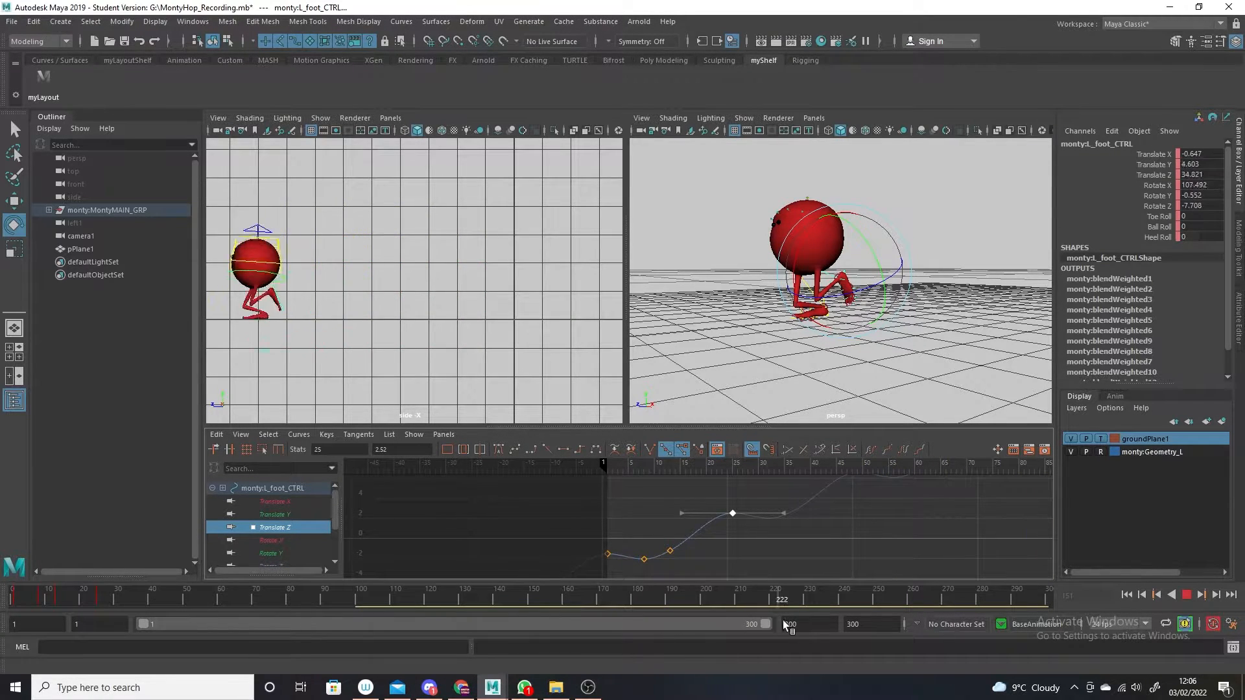
key(alt+v)
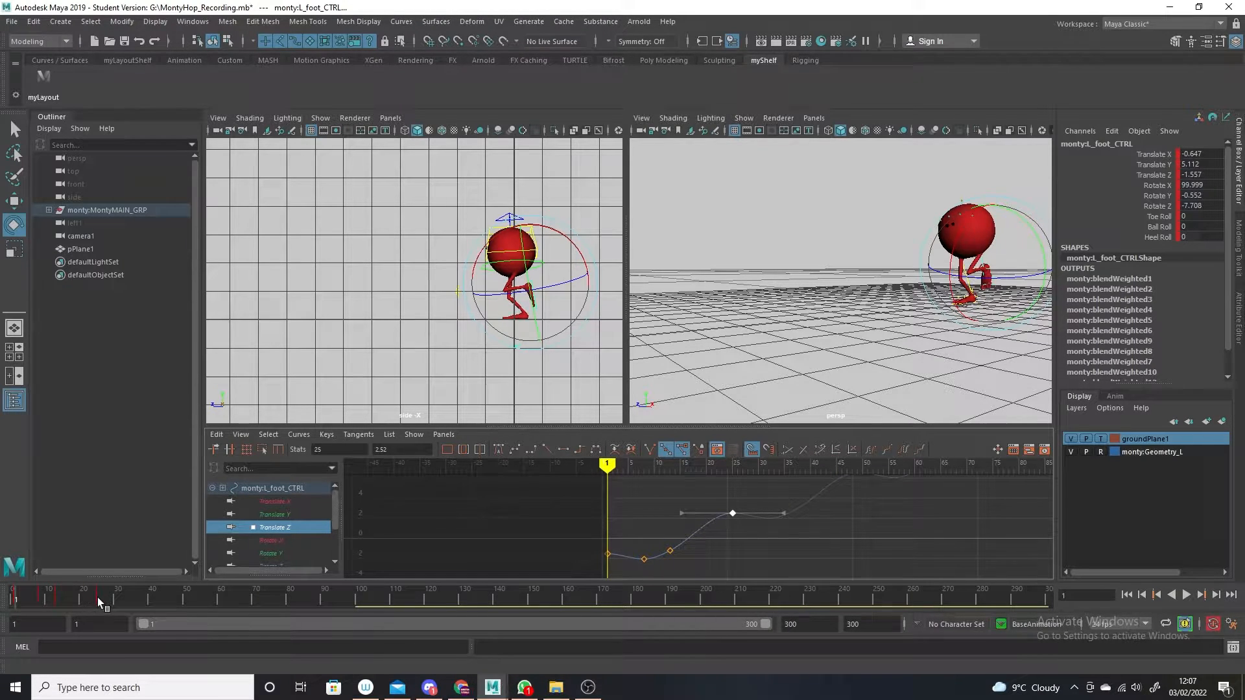
click(97, 598)
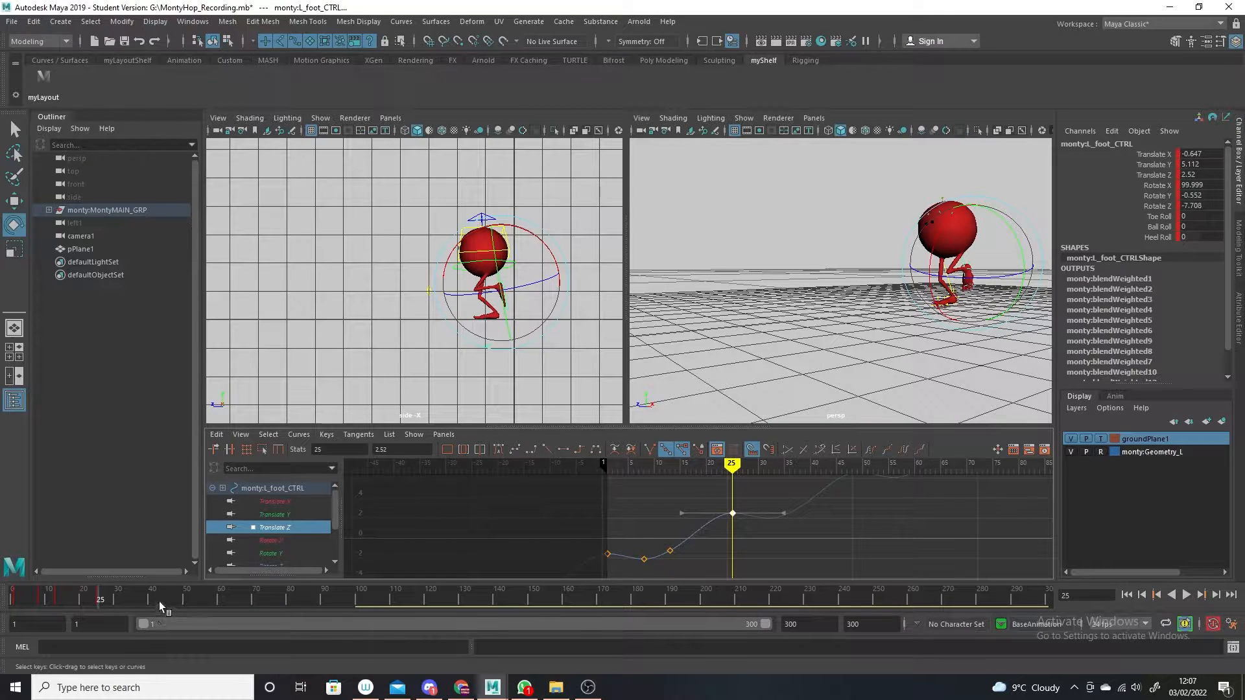
key(alt+v)
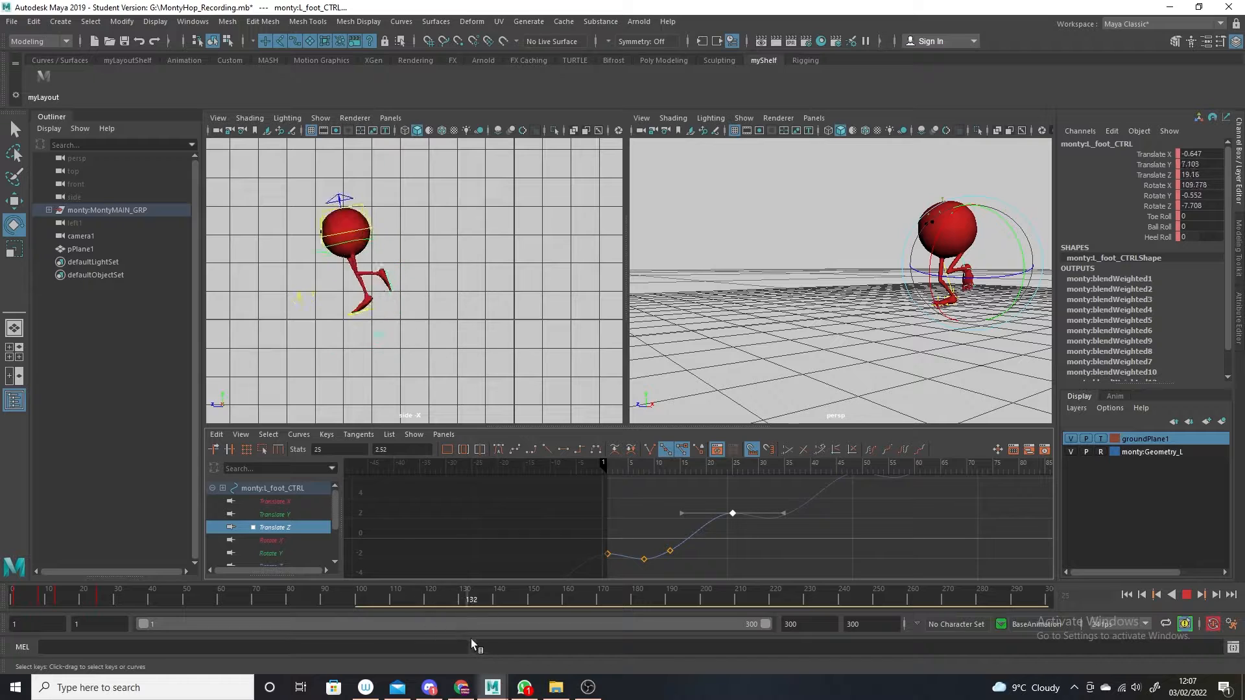
key(alt+v)
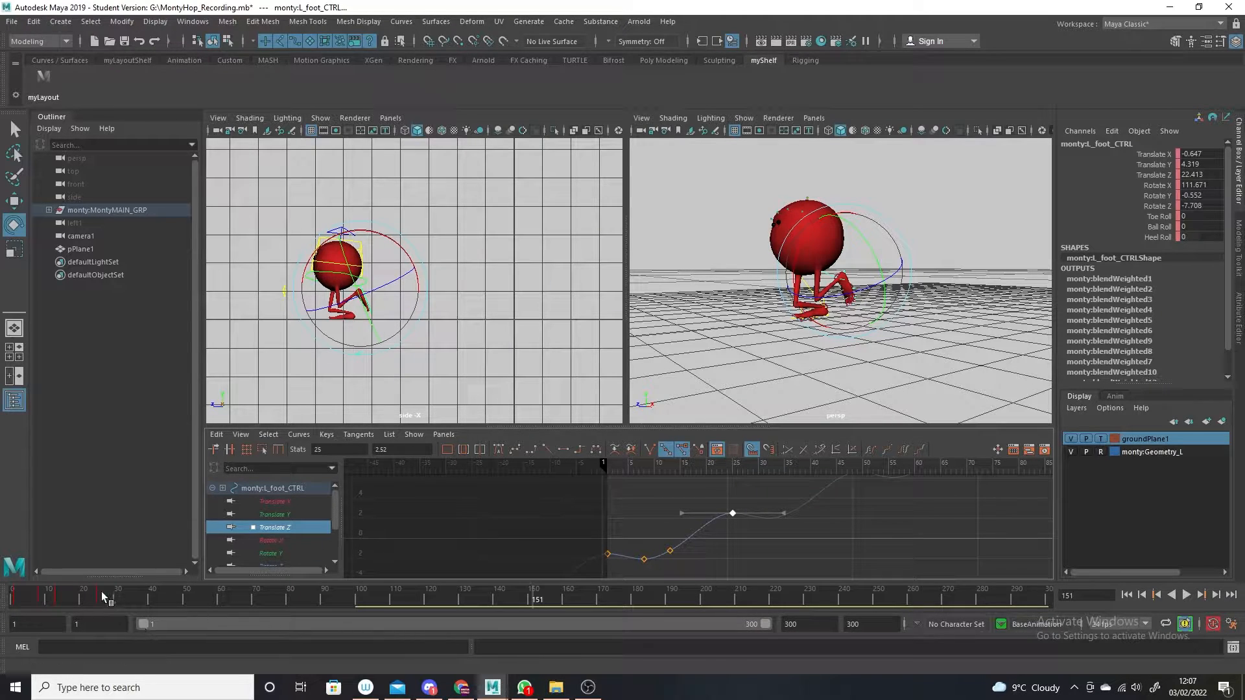
key(alt+v)
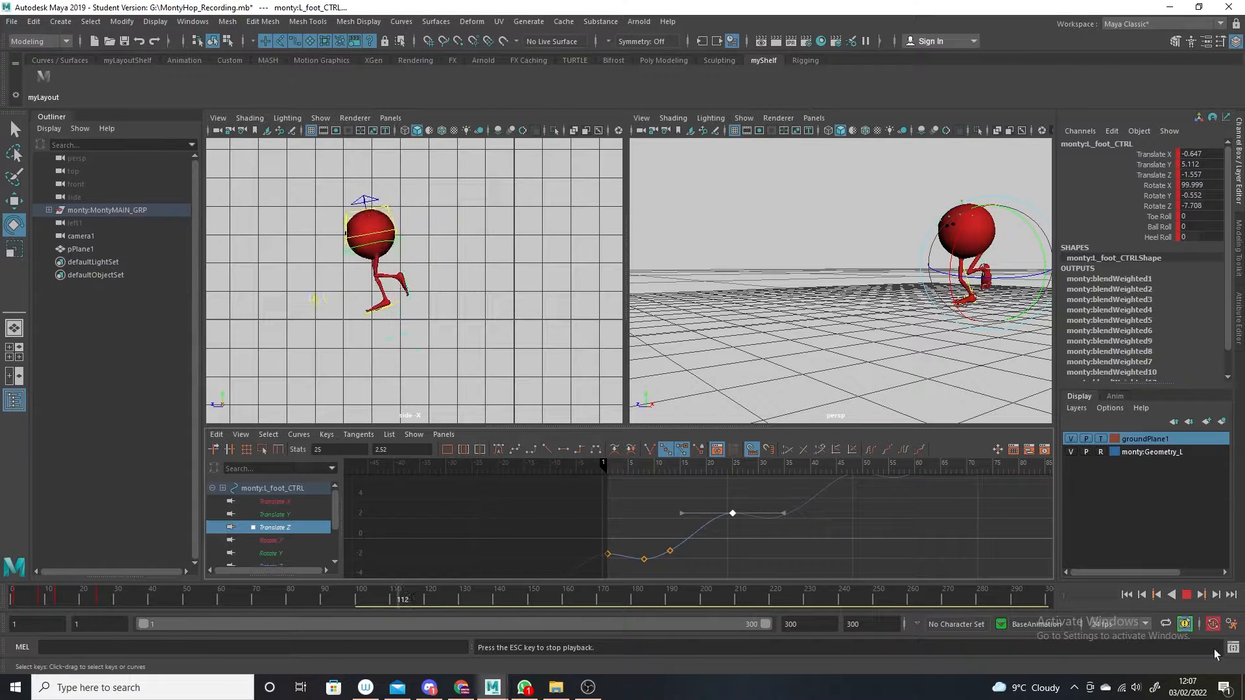
key(Escape)
Reselect the left foot control, go to frame 20 and isolate its Translate Y curve
drag(26, 592, 85, 573)
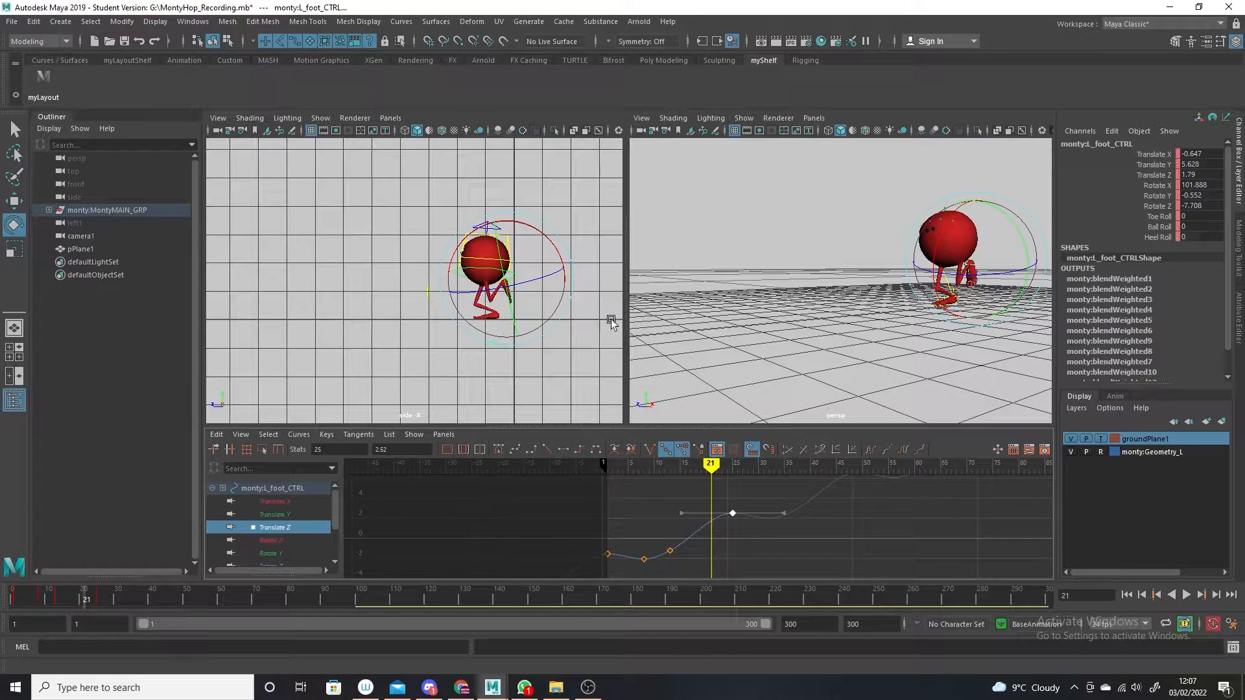
click(529, 300)
click(510, 296)
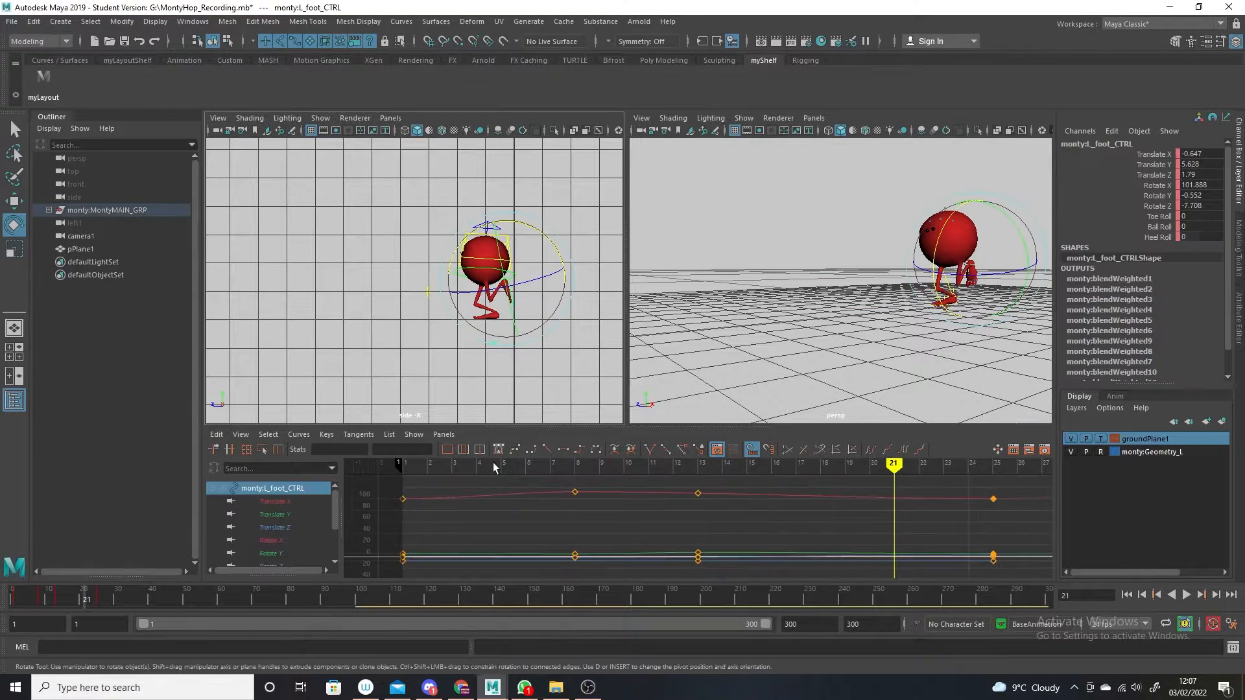
mouse_move(78, 595)
mouse_down()
mouse_move(68, 592)
mouse_move(83, 595)
mouse_up()
key(w)
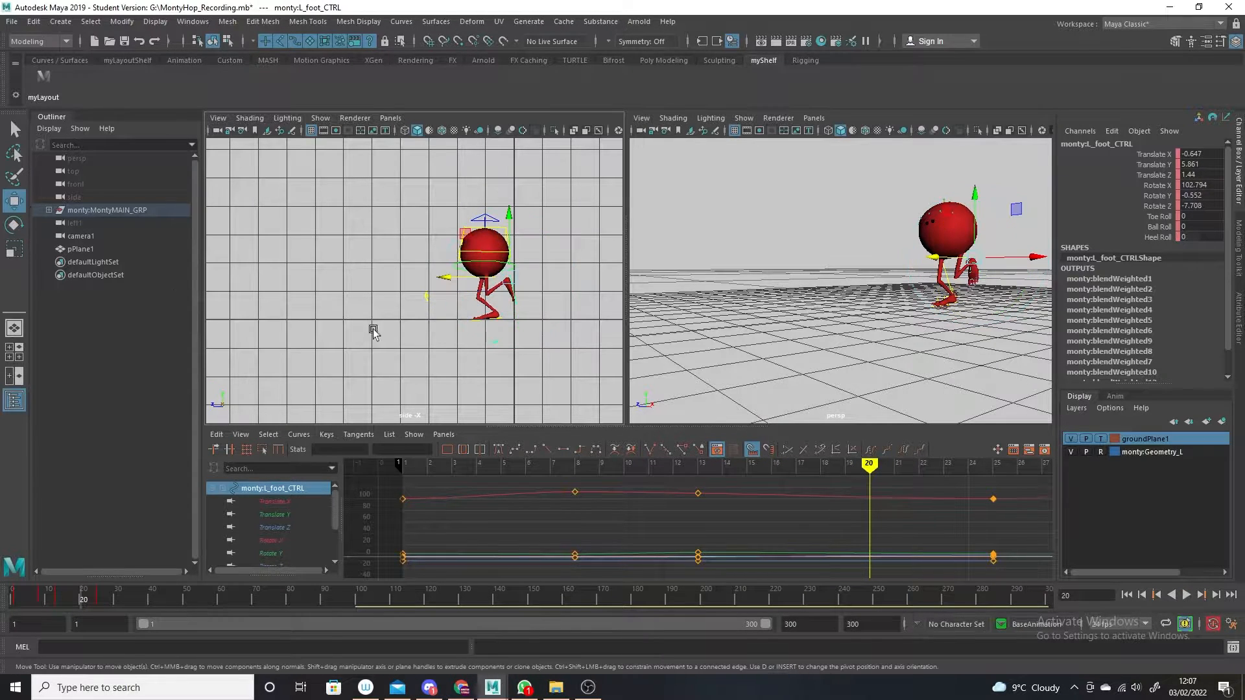
click(275, 515)
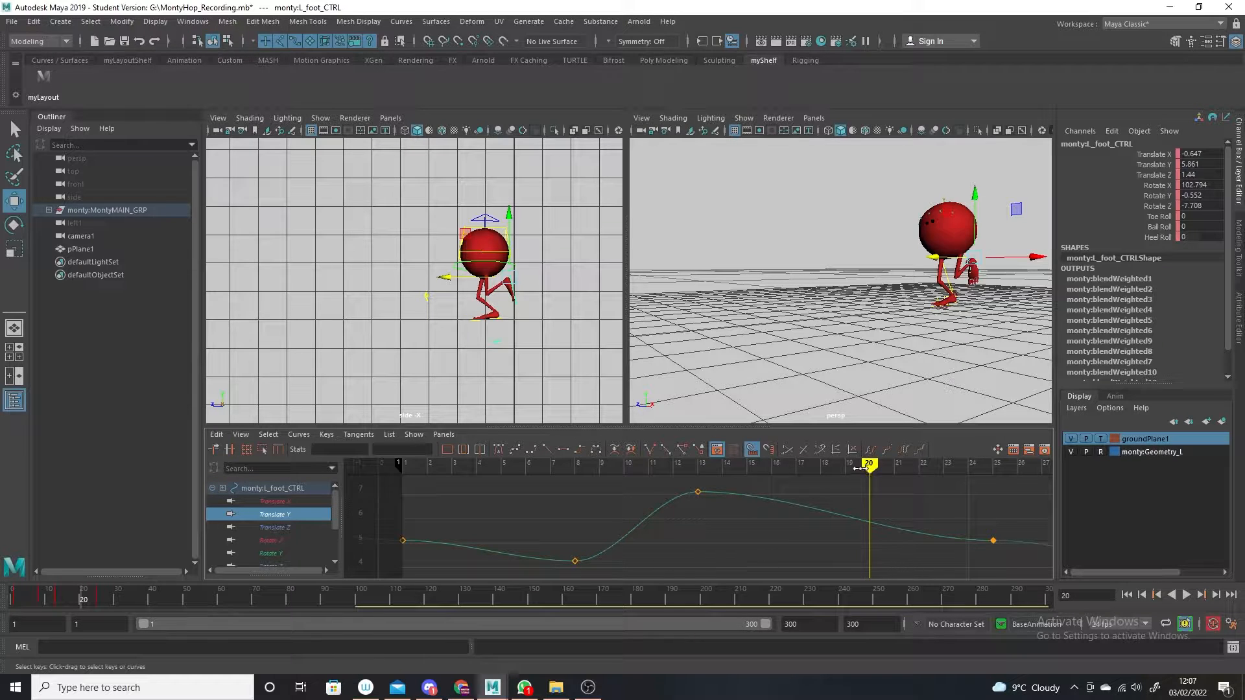
At frame 21, lower the left foot to Translate Y 3.619 and rotate it to Rotate X 105.7
key(alt+v)
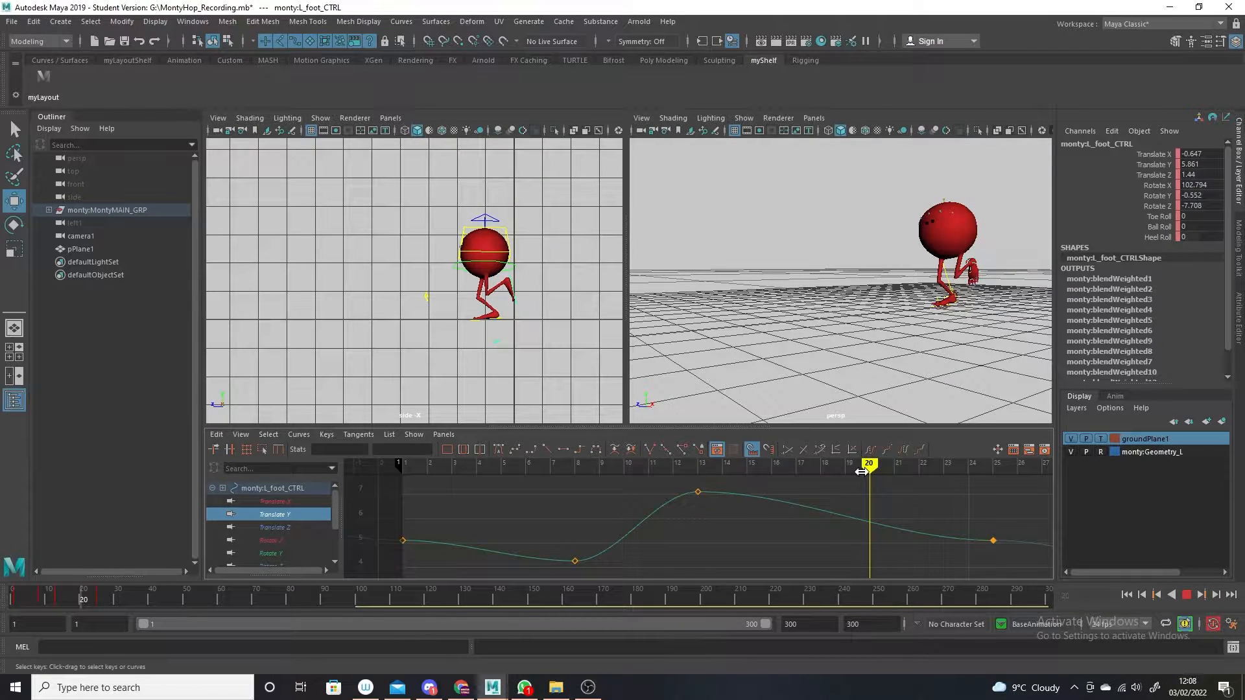
drag(874, 474, 891, 478)
drag(507, 211, 510, 230)
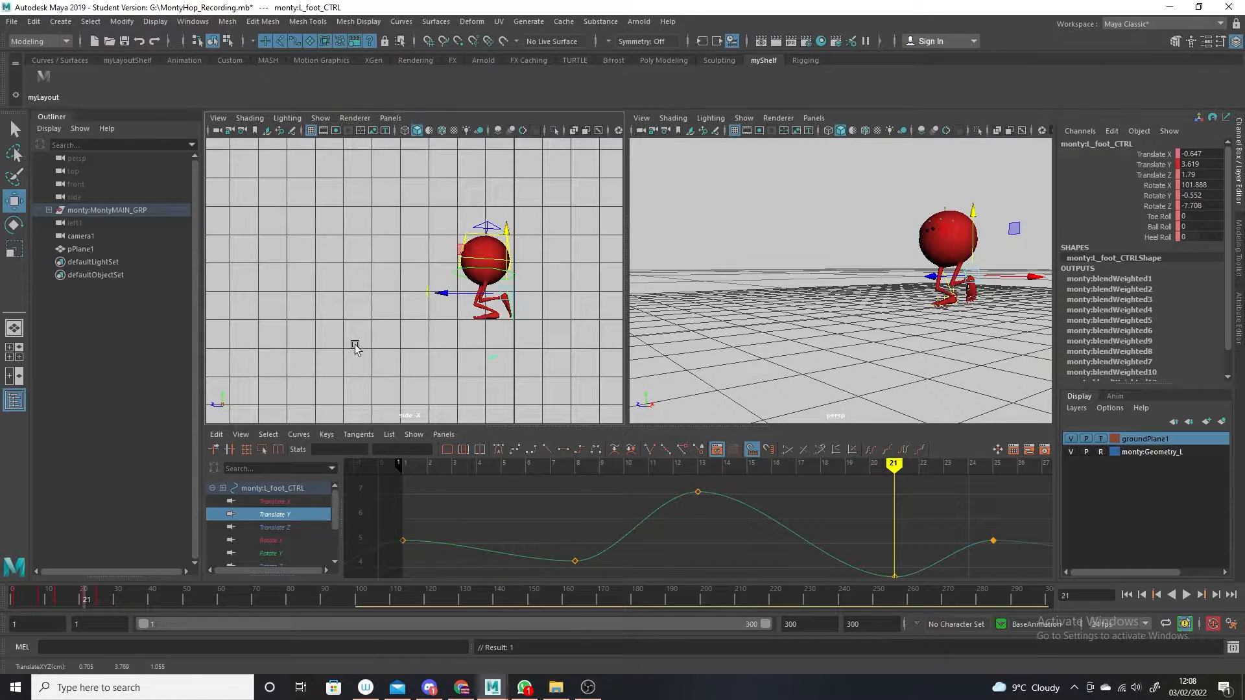
click(15, 225)
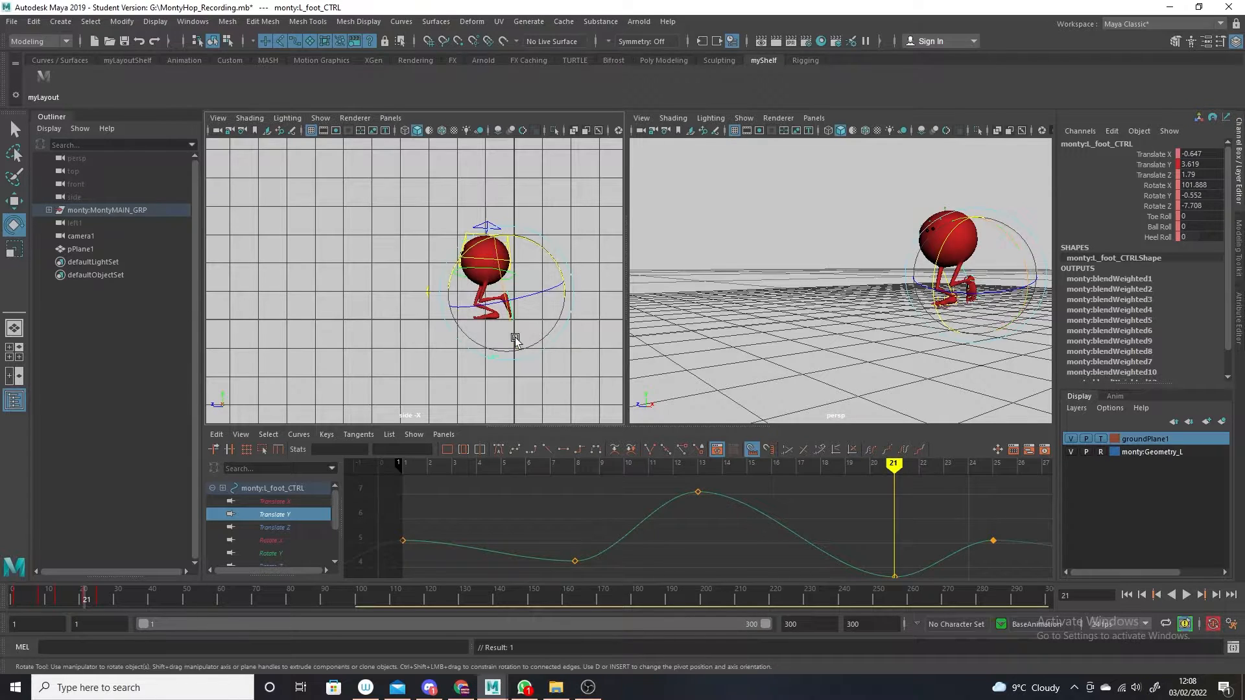
drag(555, 264, 553, 265)
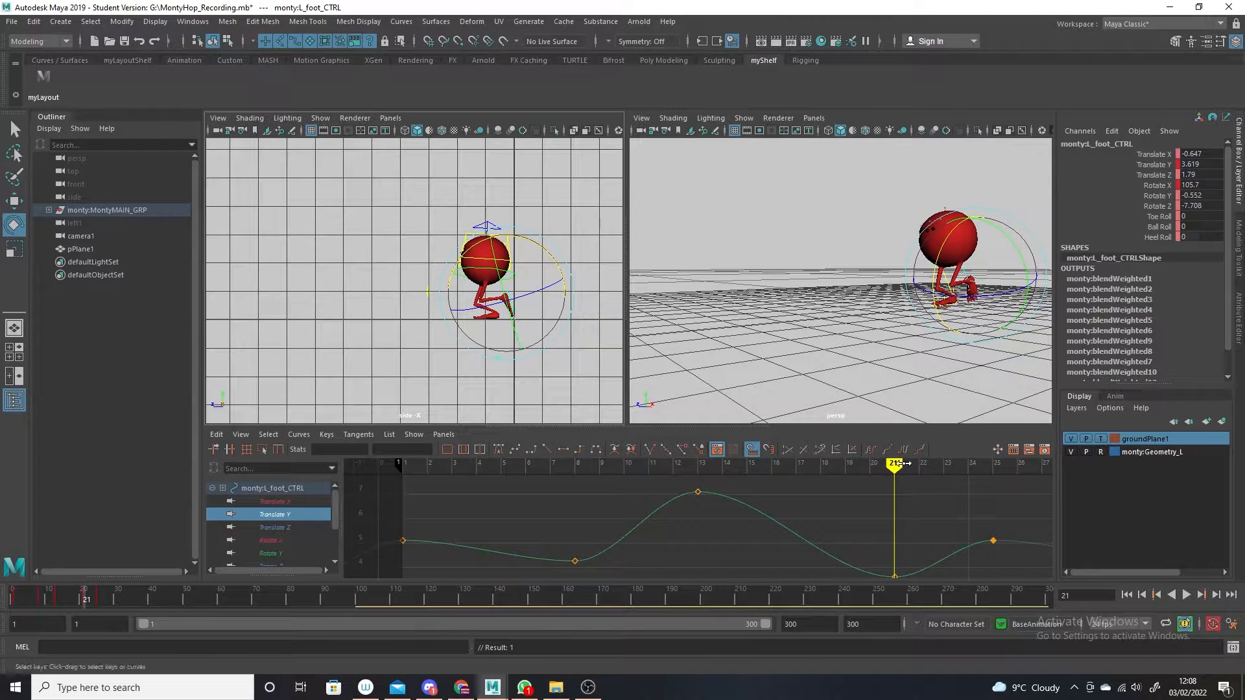
At frame 15, raise the left foot to Translate Y 9.299, rotate it to Rotate X 110.026 and key the pose
key(alt+v)
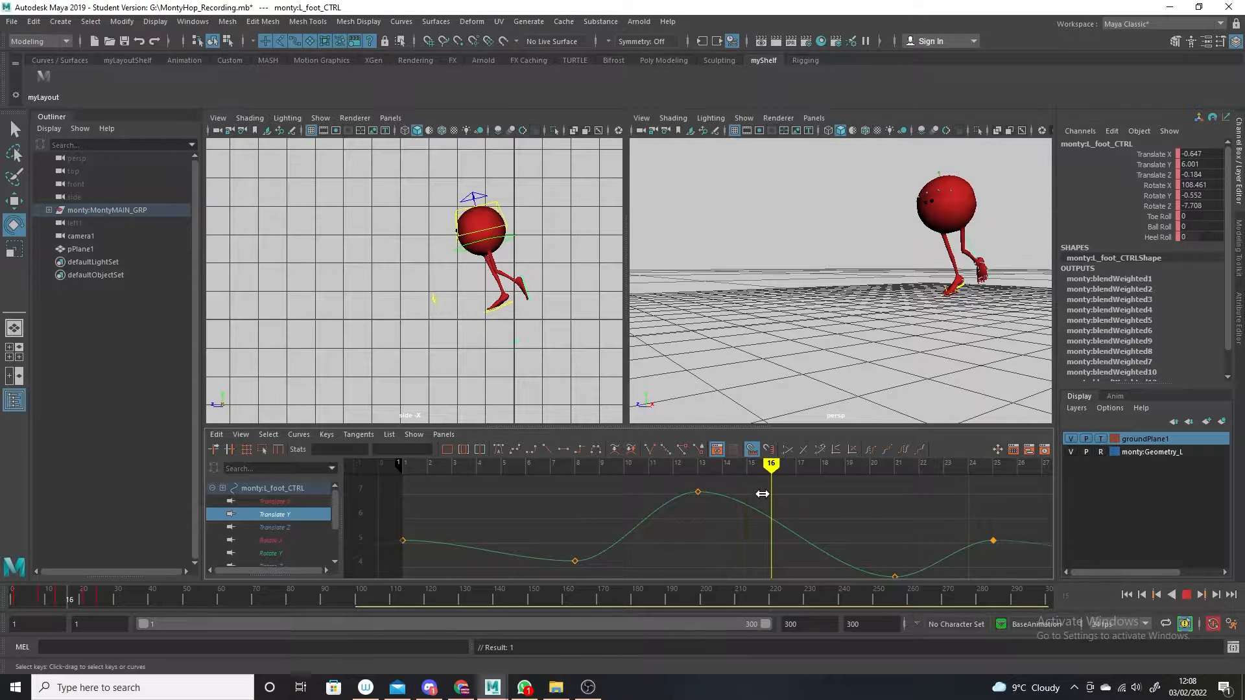
mouse_move(762, 494)
mouse_down()
mouse_move(586, 489)
mouse_move(748, 482)
mouse_up()
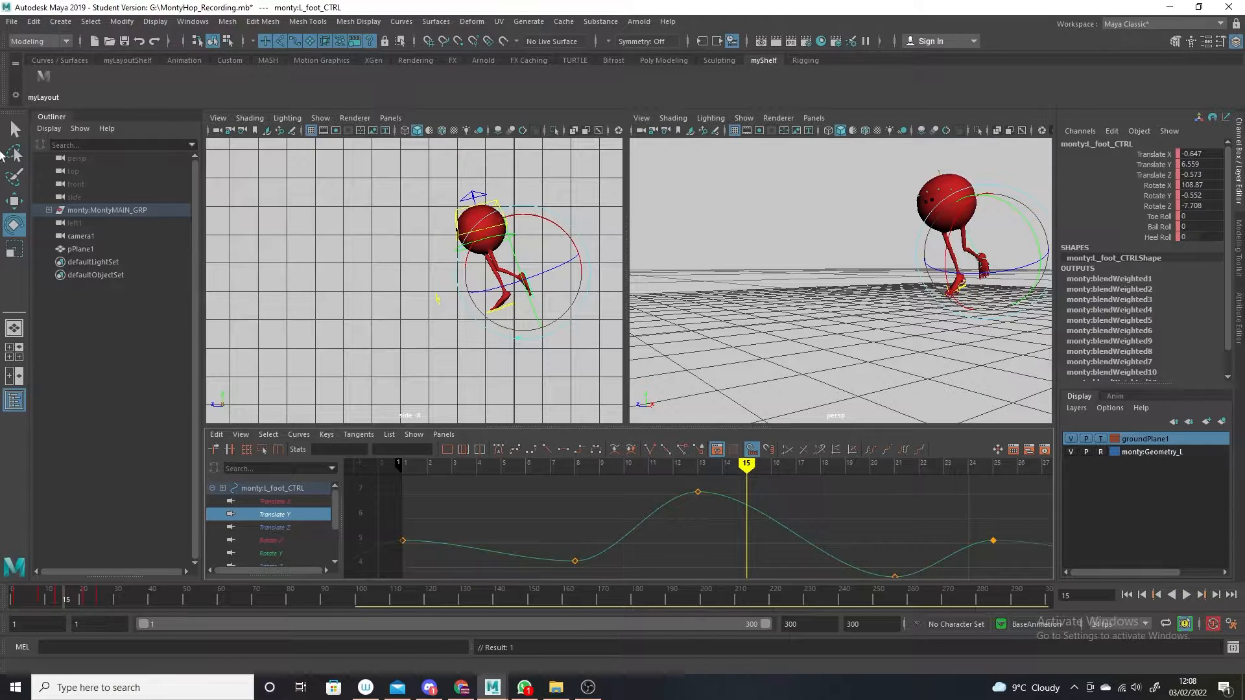
key(w)
drag(527, 207, 516, 193)
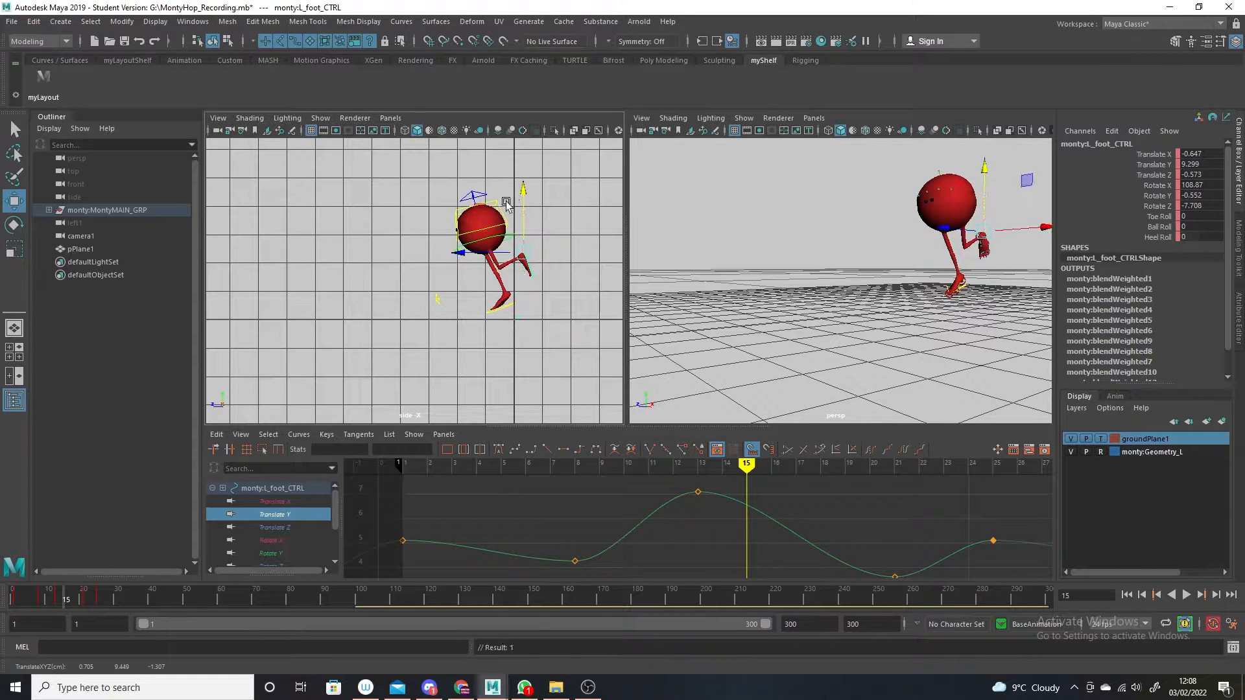
key(s)
click(14, 225)
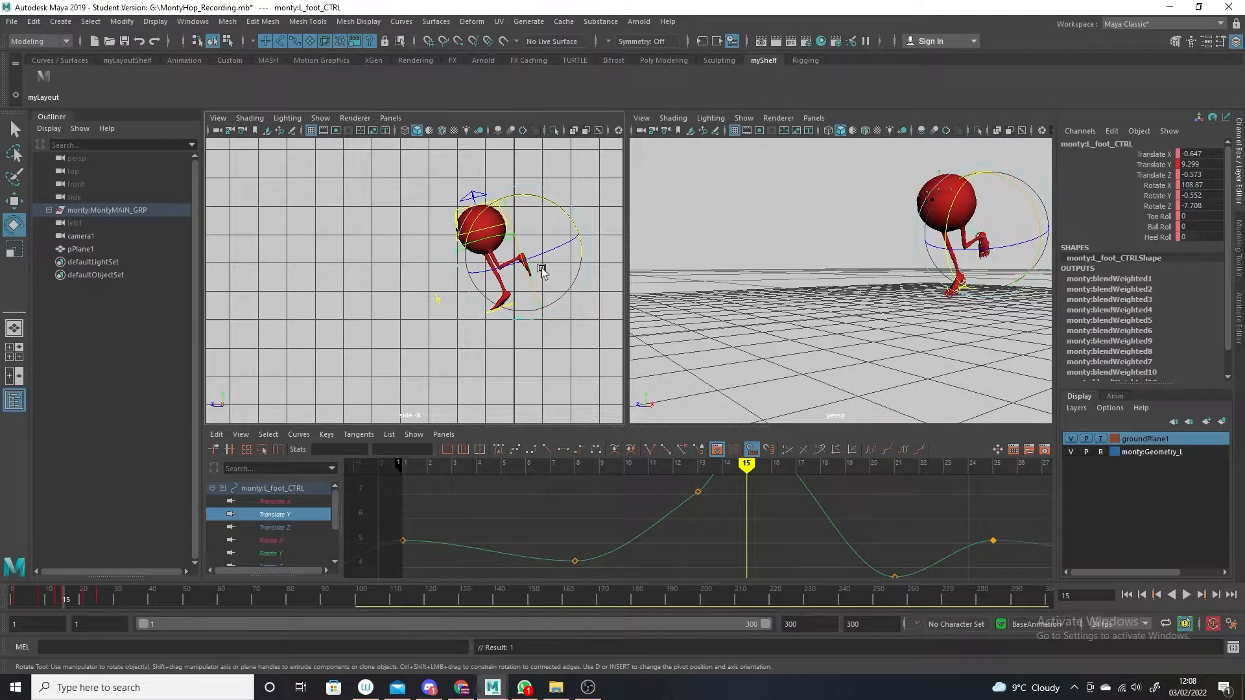
drag(575, 223, 569, 220)
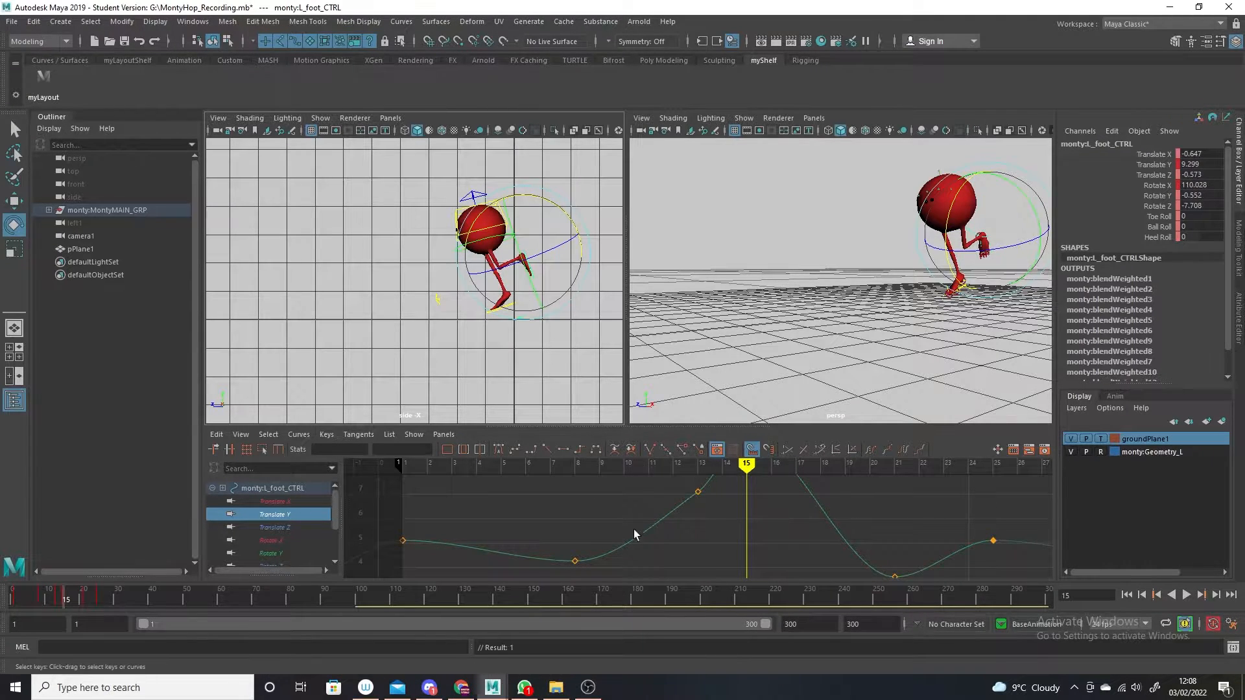
key(s)
At frame 19, adjust the left foot to Translate Y 6.096 and Rotate X 109.668
key(f)
click(697, 504)
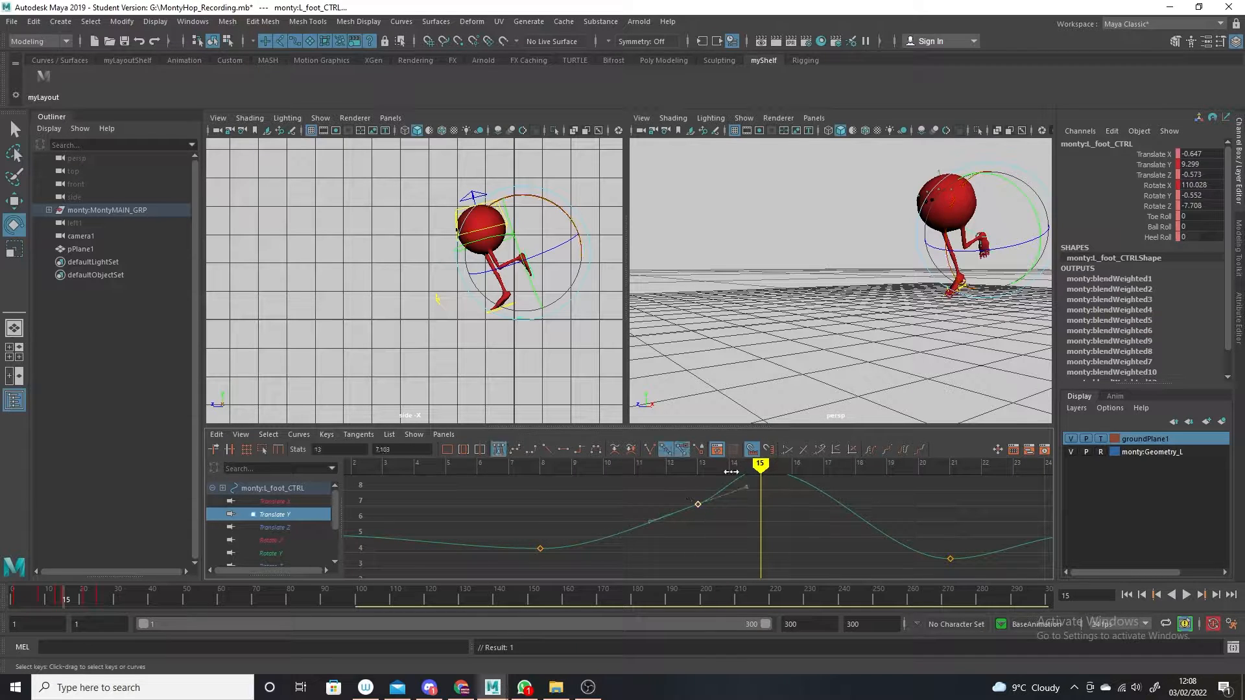
mouse_move(765, 467)
mouse_down()
mouse_move(570, 483)
mouse_move(856, 512)
mouse_move(950, 540)
mouse_move(512, 518)
mouse_move(886, 508)
mouse_move(658, 480)
mouse_move(826, 490)
mouse_move(882, 509)
mouse_move(849, 509)
mouse_move(889, 509)
mouse_up()
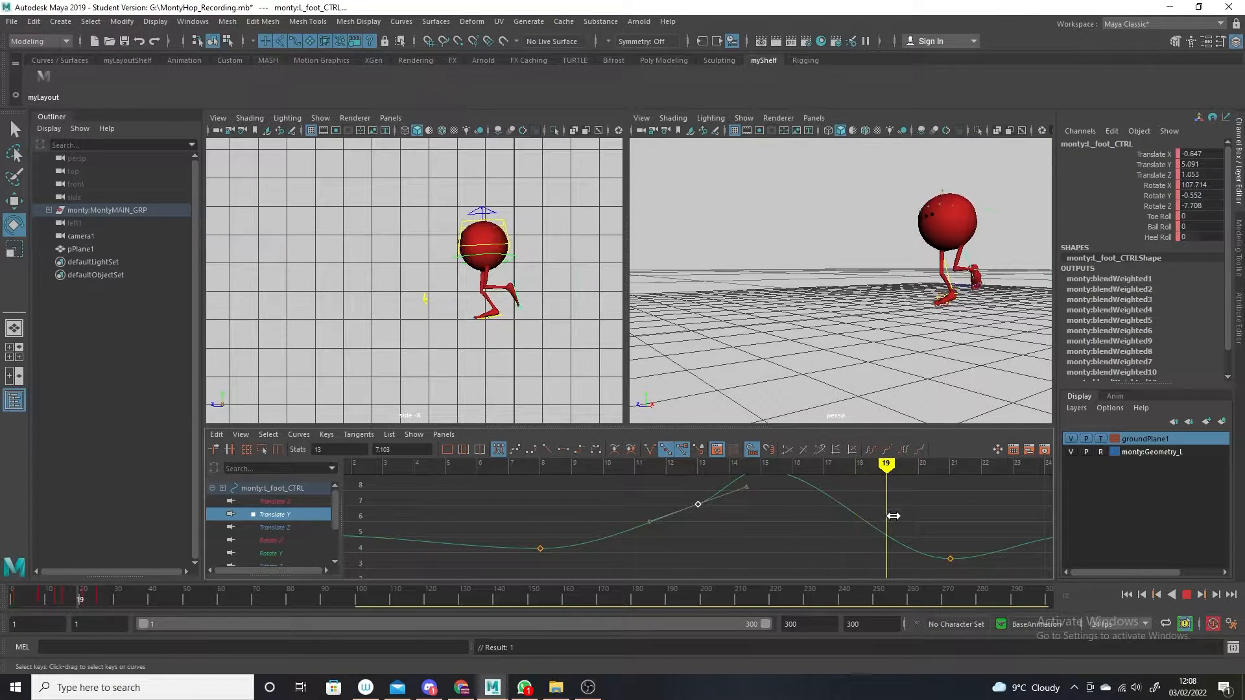
key(e)
drag(568, 258, 507, 221)
key(w)
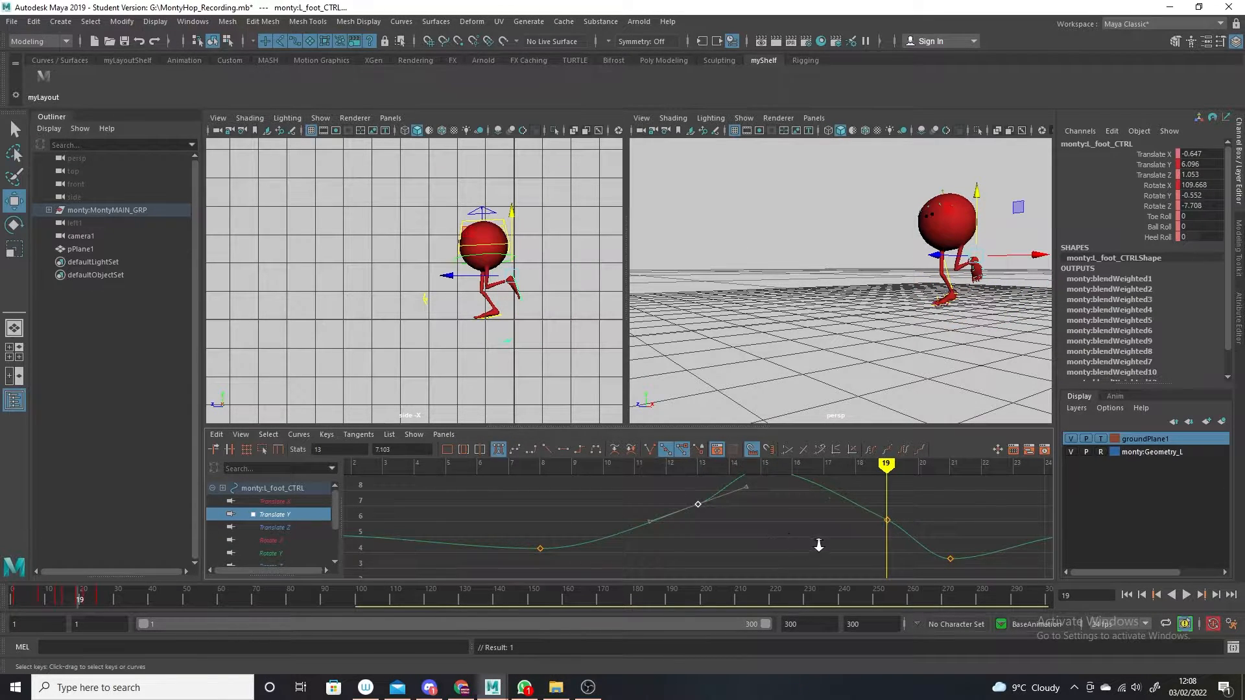
Raise the left foot's Translate Y key at frame 19 by about 1.15 and scrub the motion to frame 24
key(f)
drag(771, 534, 770, 537)
middle_drag(770, 525, 766, 518)
drag(702, 518, 702, 519)
key(alt+v)
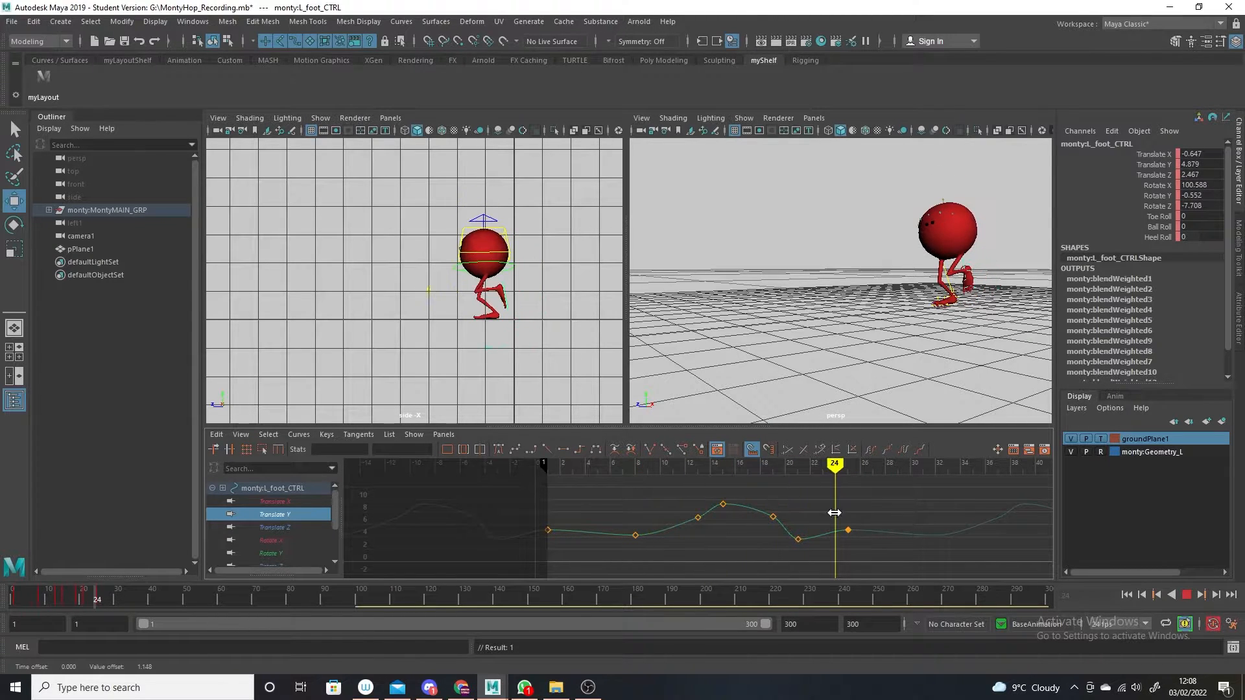
key(alt+v)
Return to frame 1, select Monty's root control and create a locator at the scene origin
click(455, 363)
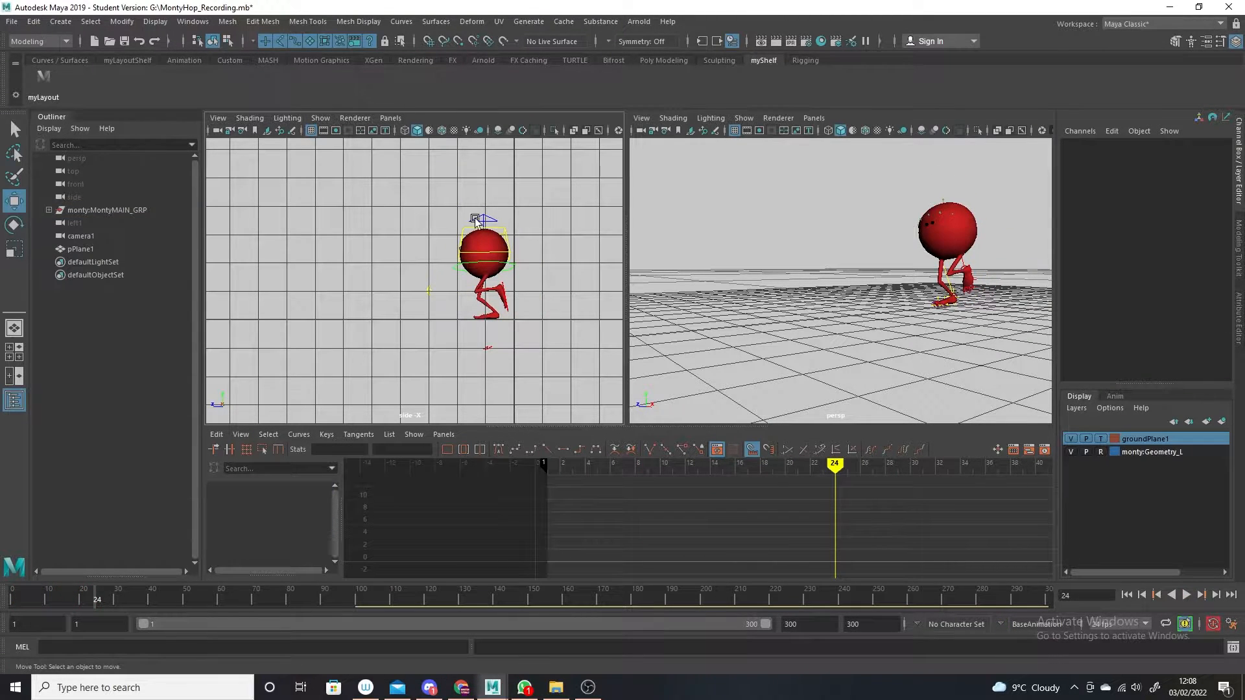
alt+right_drag(498, 339, 524, 358)
alt+middle_drag(524, 357, 361, 370)
alt+right_drag(360, 369, 471, 380)
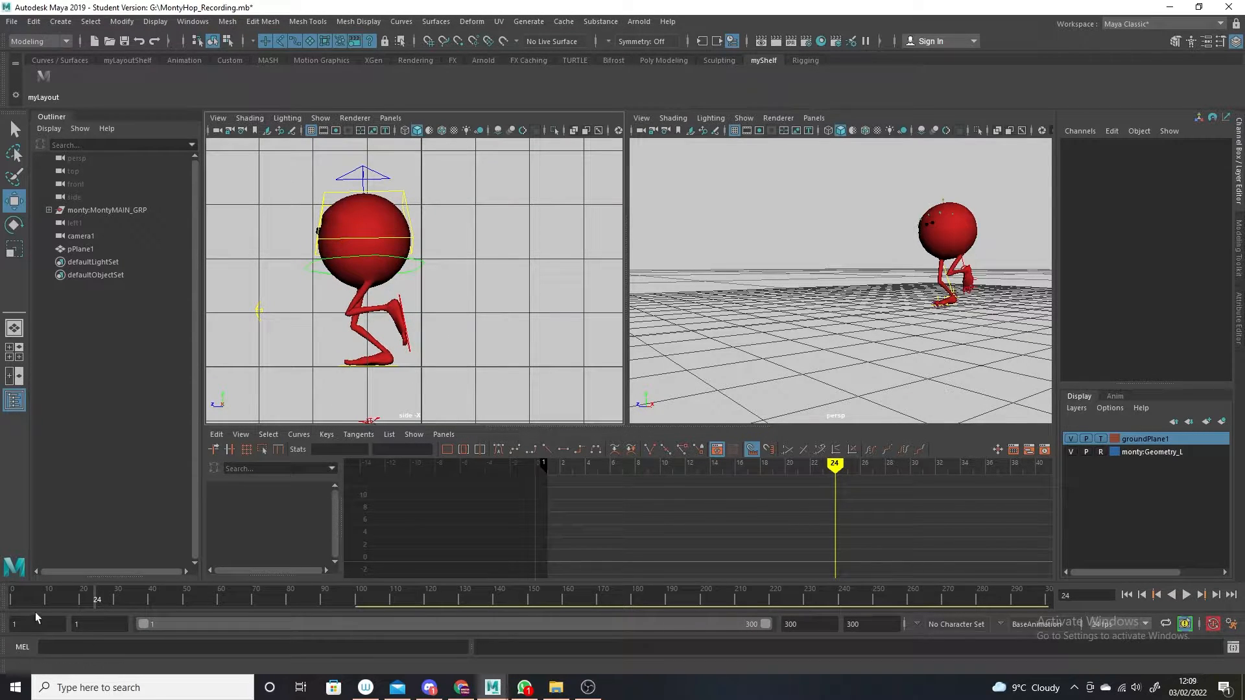
drag(97, 599, 14, 597)
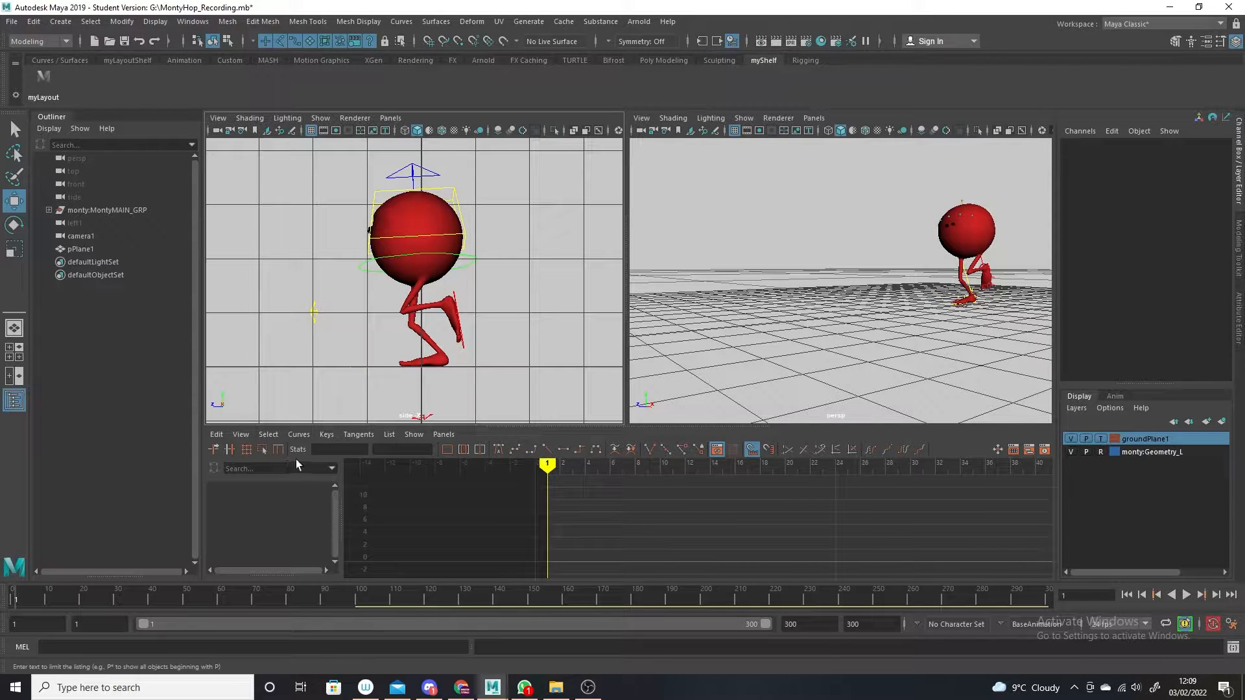
click(477, 257)
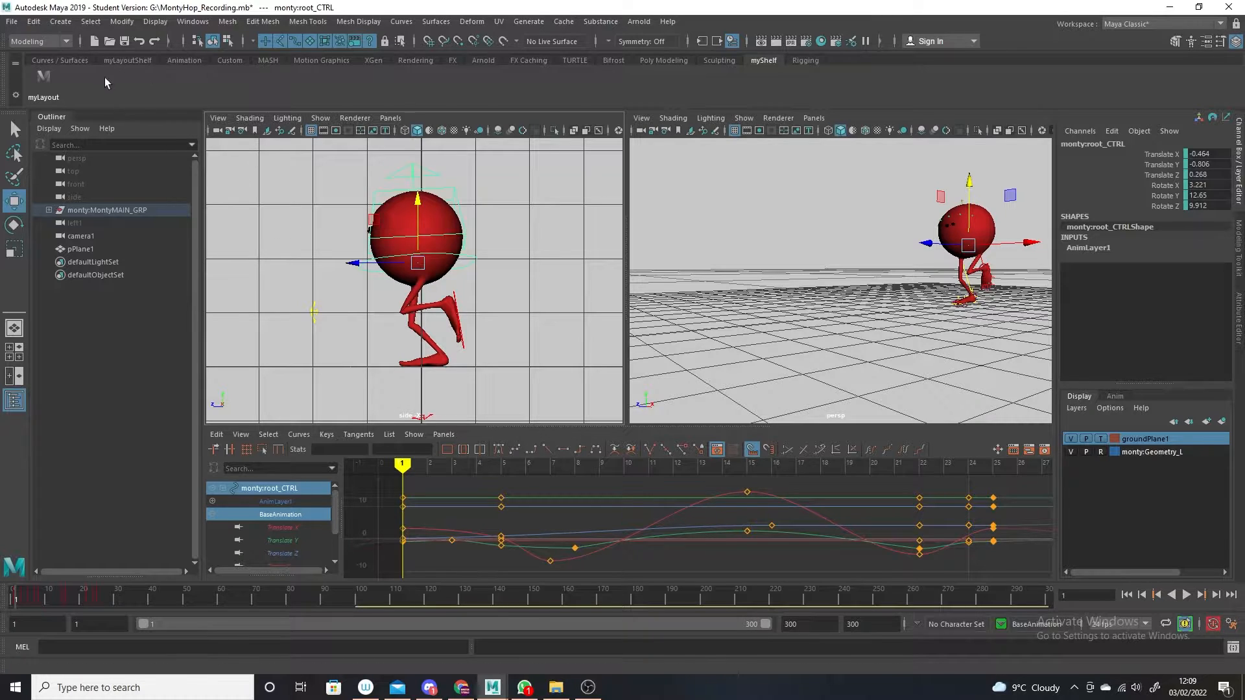
click(60, 22)
click(115, 210)
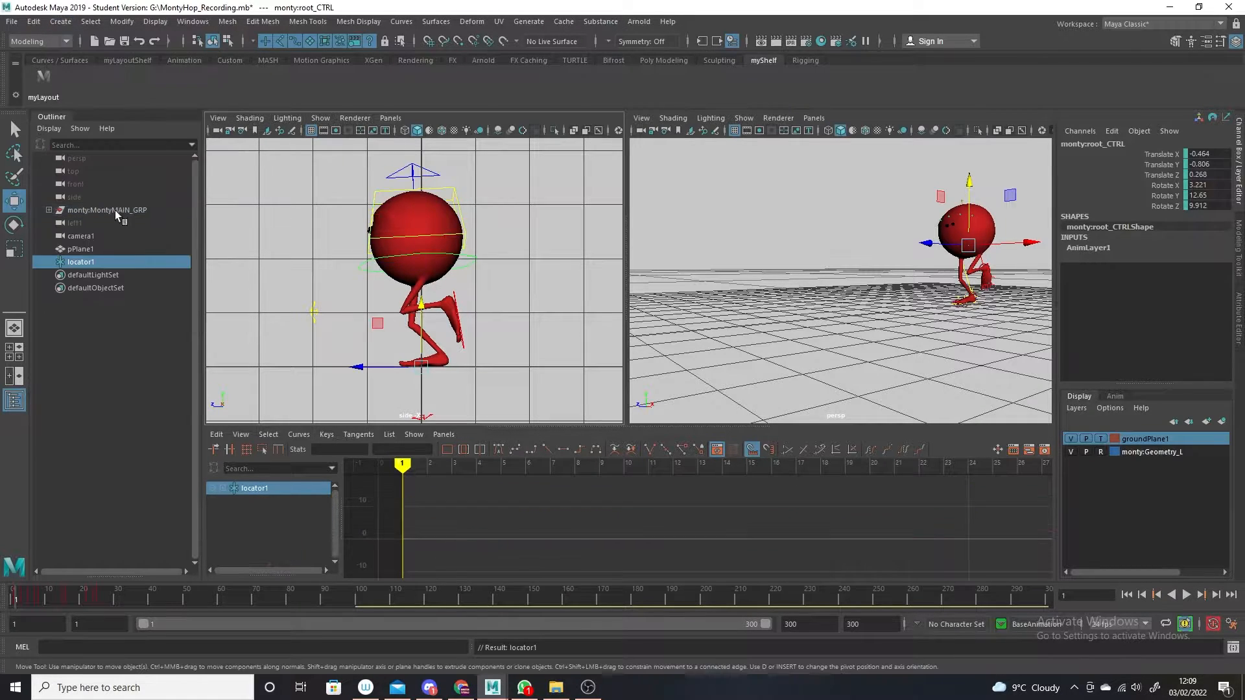
Make locators visible in the side view and move locator1 to Translate Y 1.773 and Translate Z 4.408
click(314, 117)
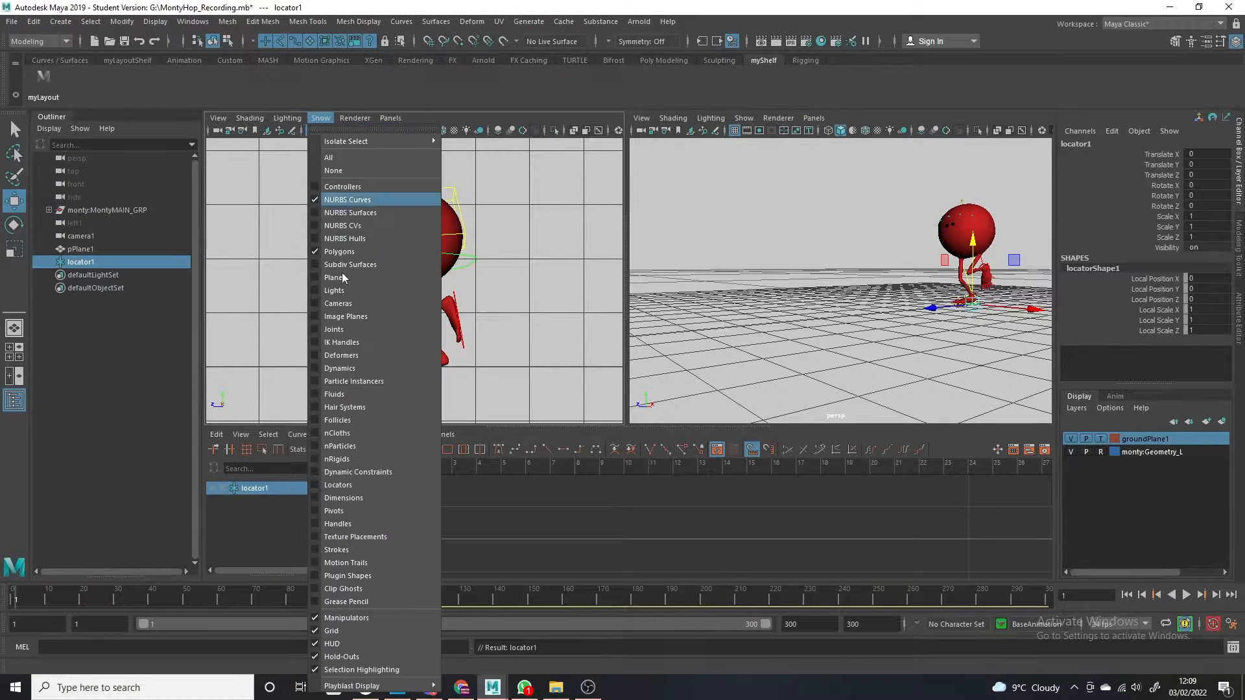
click(356, 488)
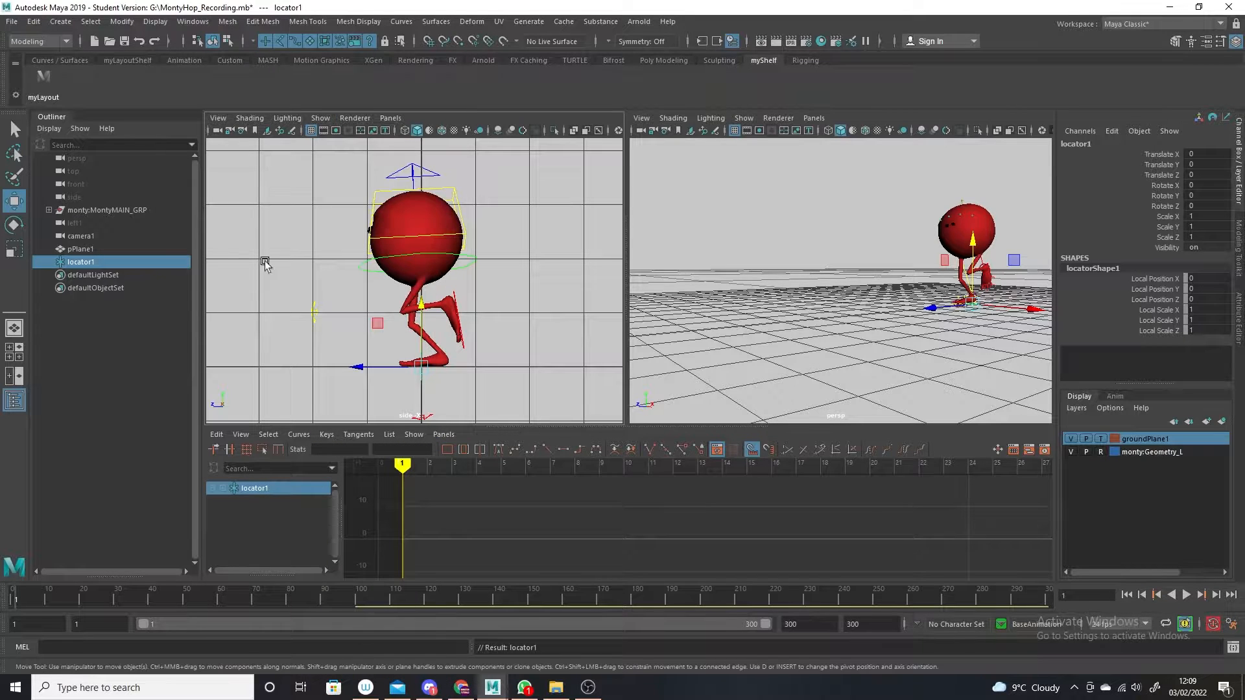
drag(370, 367, 298, 367)
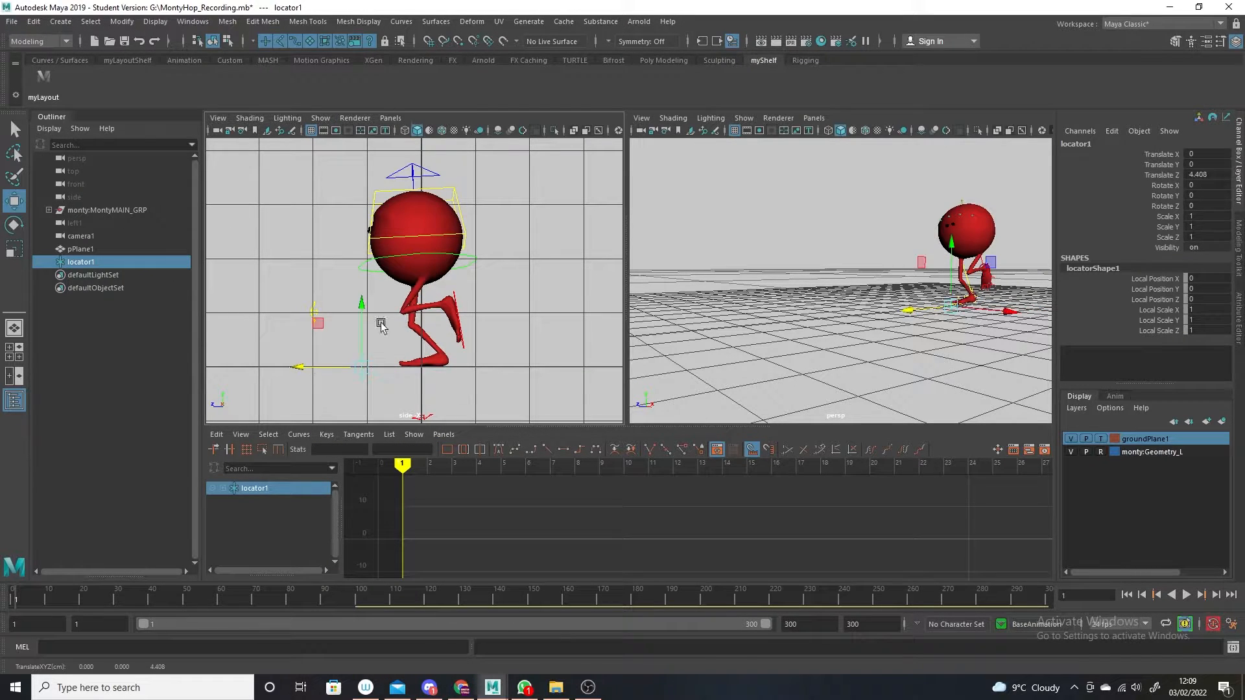
drag(361, 304, 360, 279)
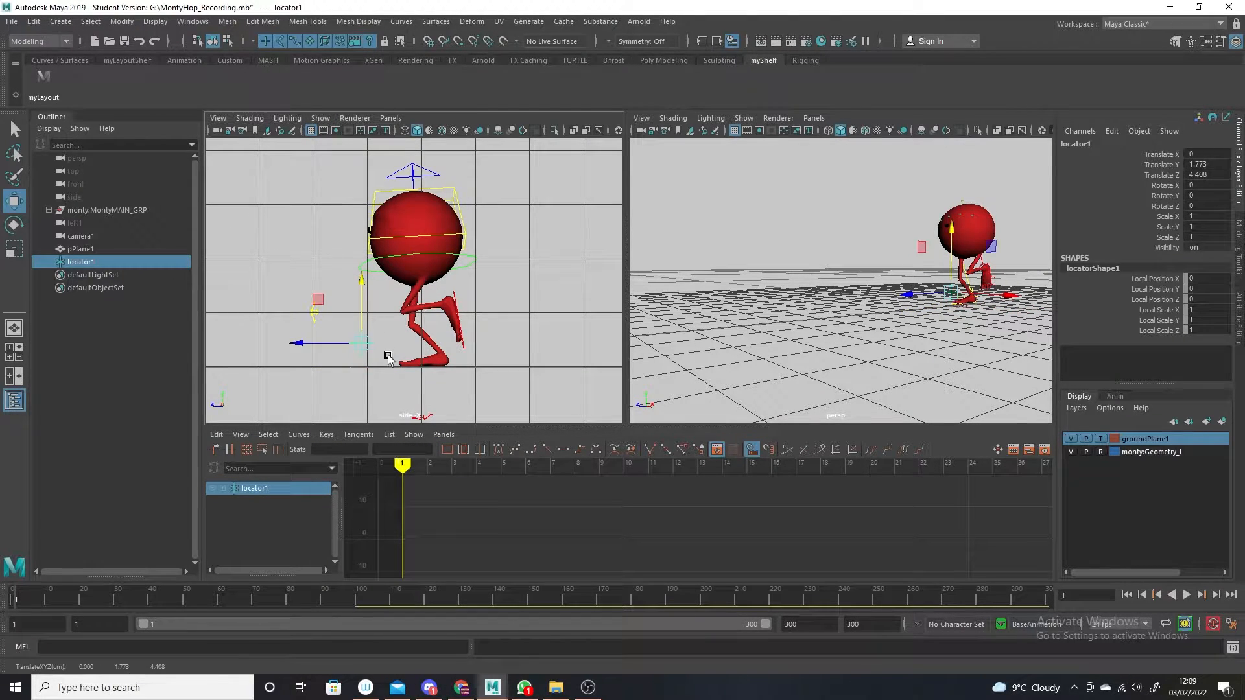
Parent-constrain locator1 to Monty's root control on all translate and rotate axes, without maintaining the offset
click(477, 258)
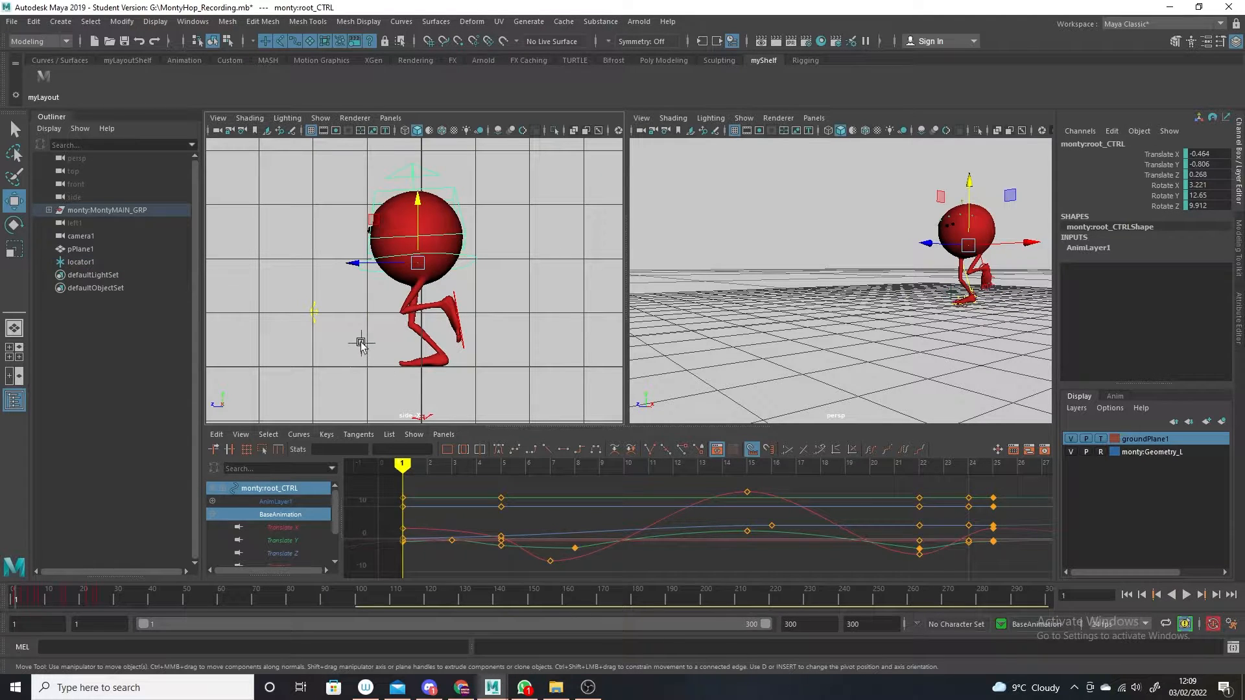
click(360, 344)
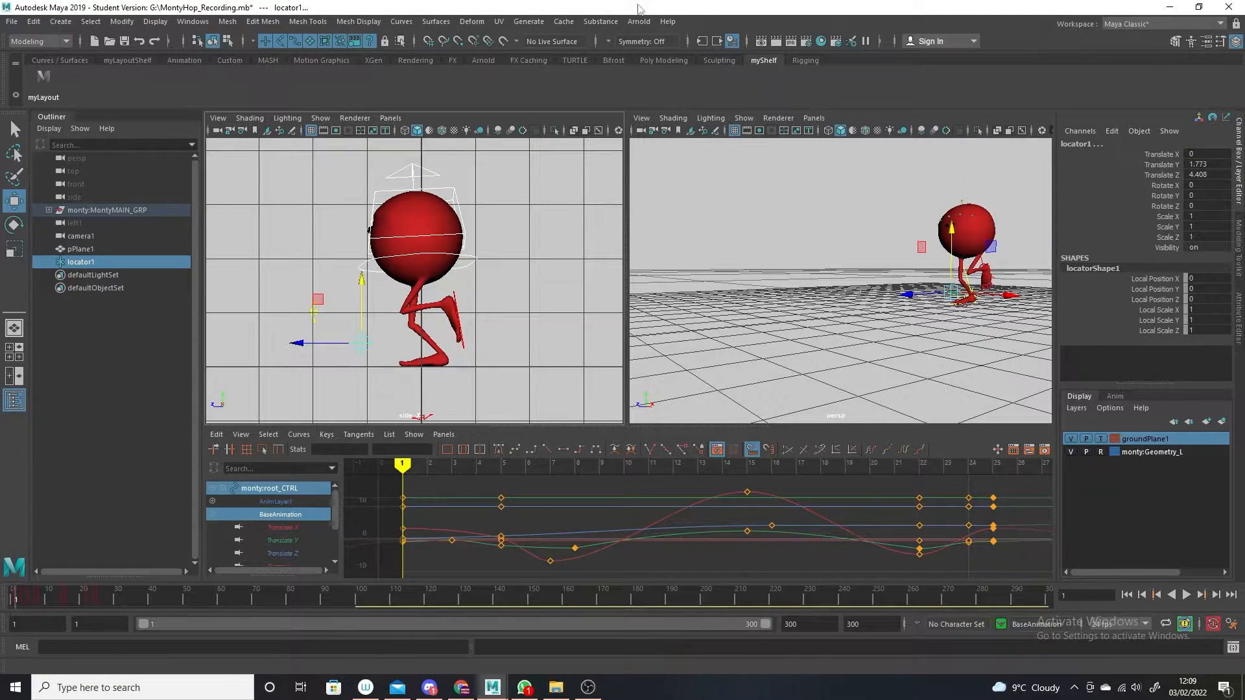
click(64, 41)
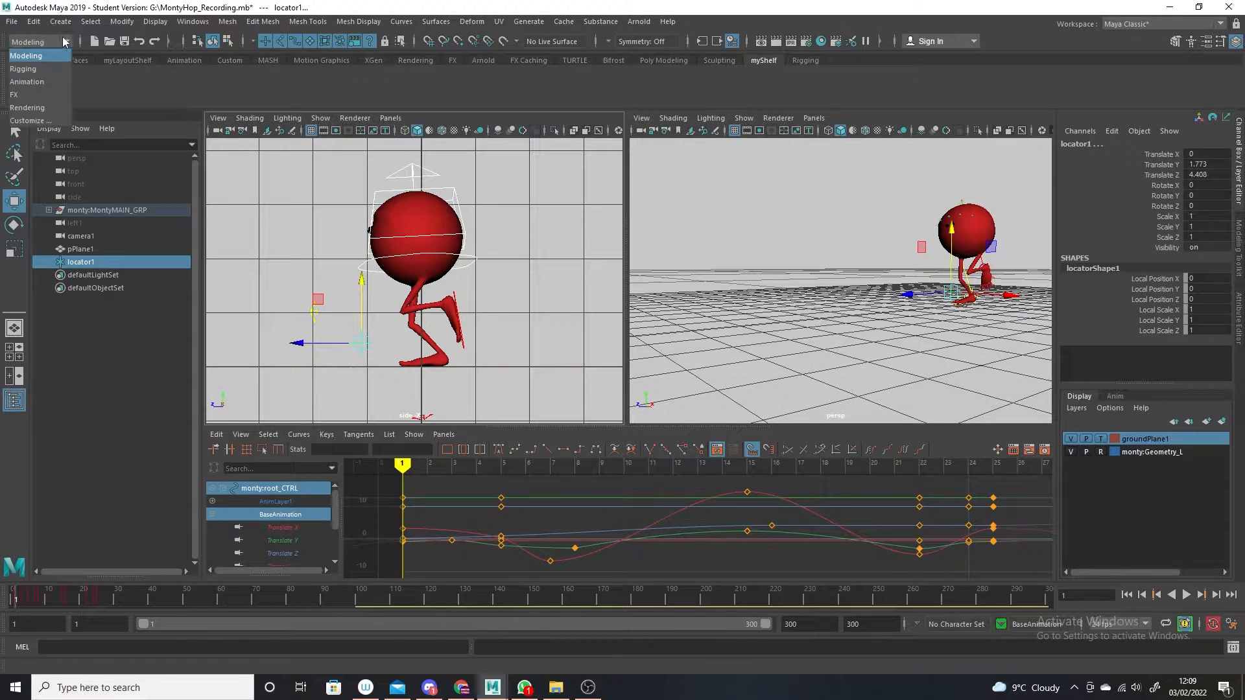
click(26, 81)
click(367, 21)
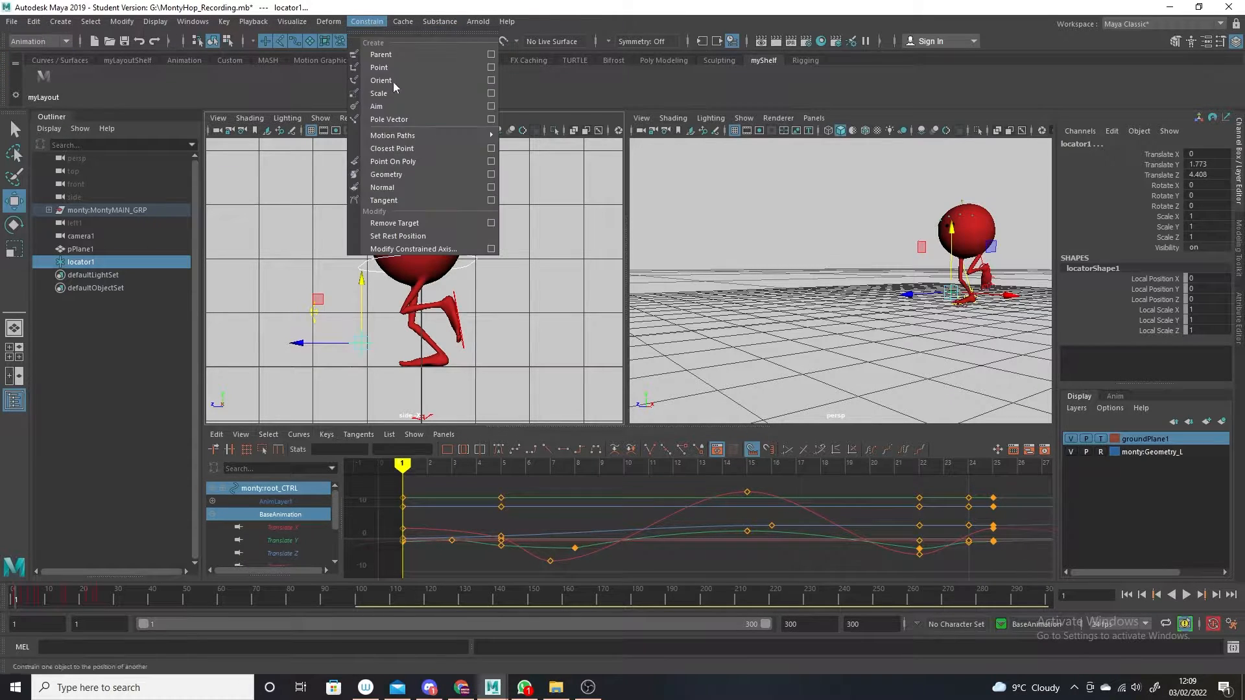
click(492, 54)
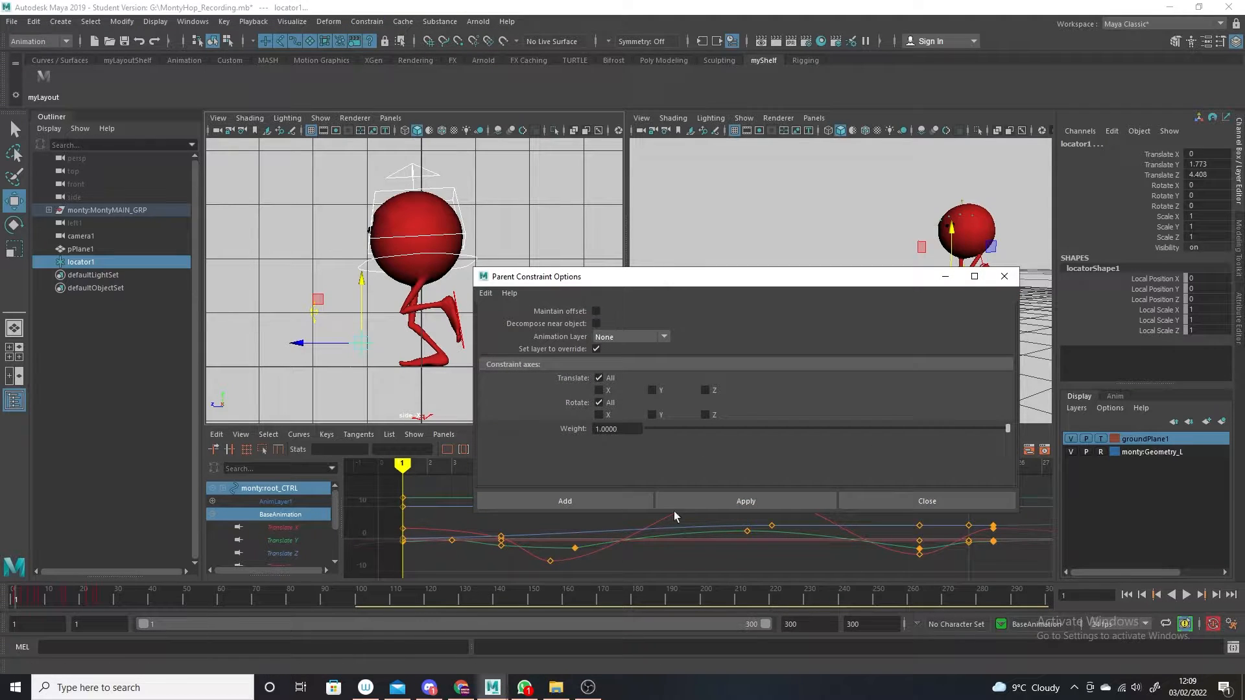
click(767, 507)
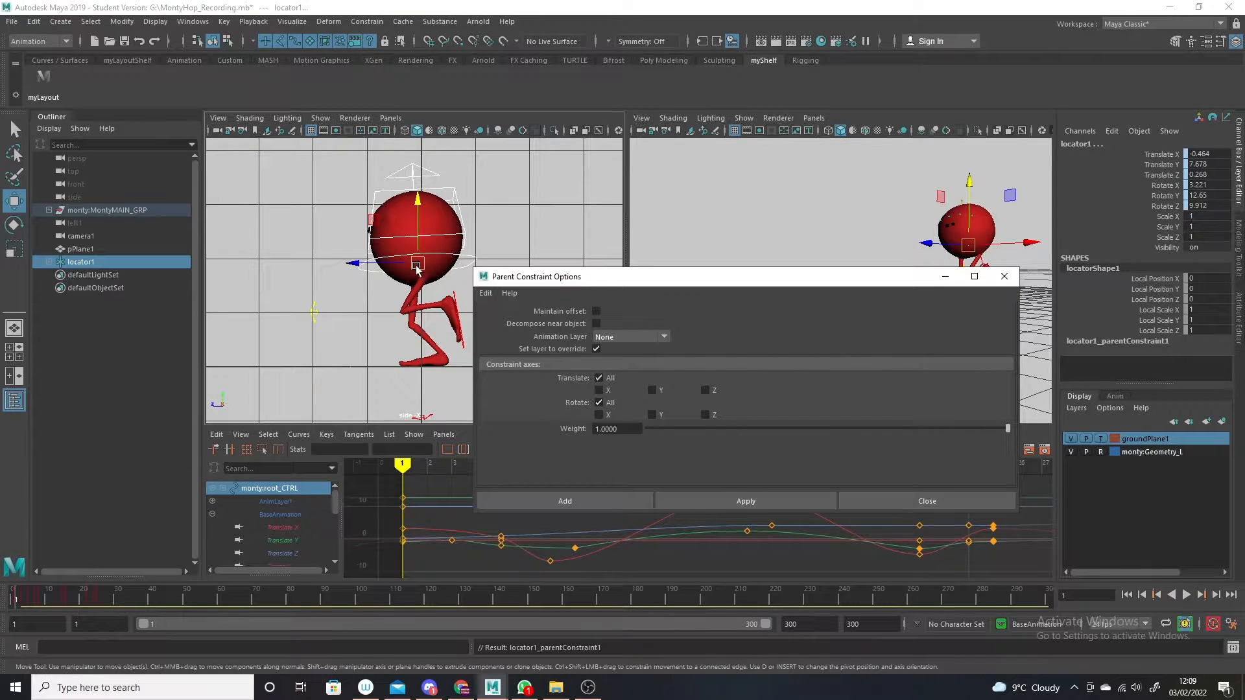
click(945, 276)
Delete the parent constraint under locator1
click(49, 262)
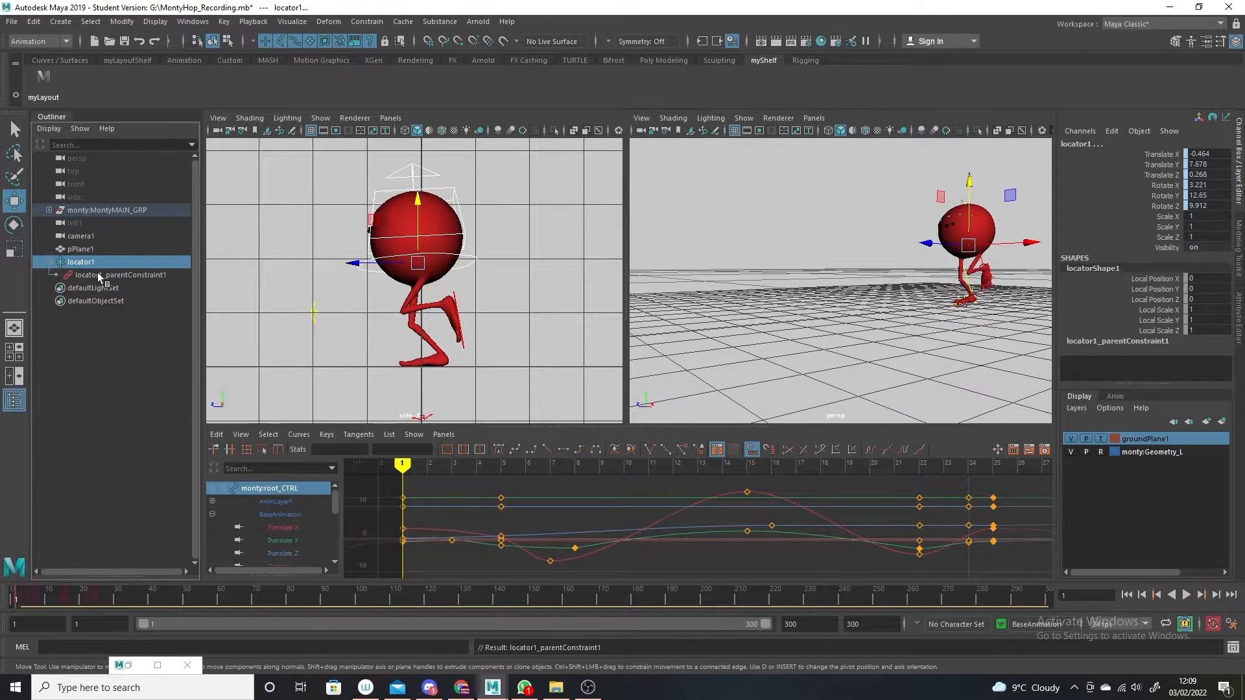
click(114, 274)
key(Delete)
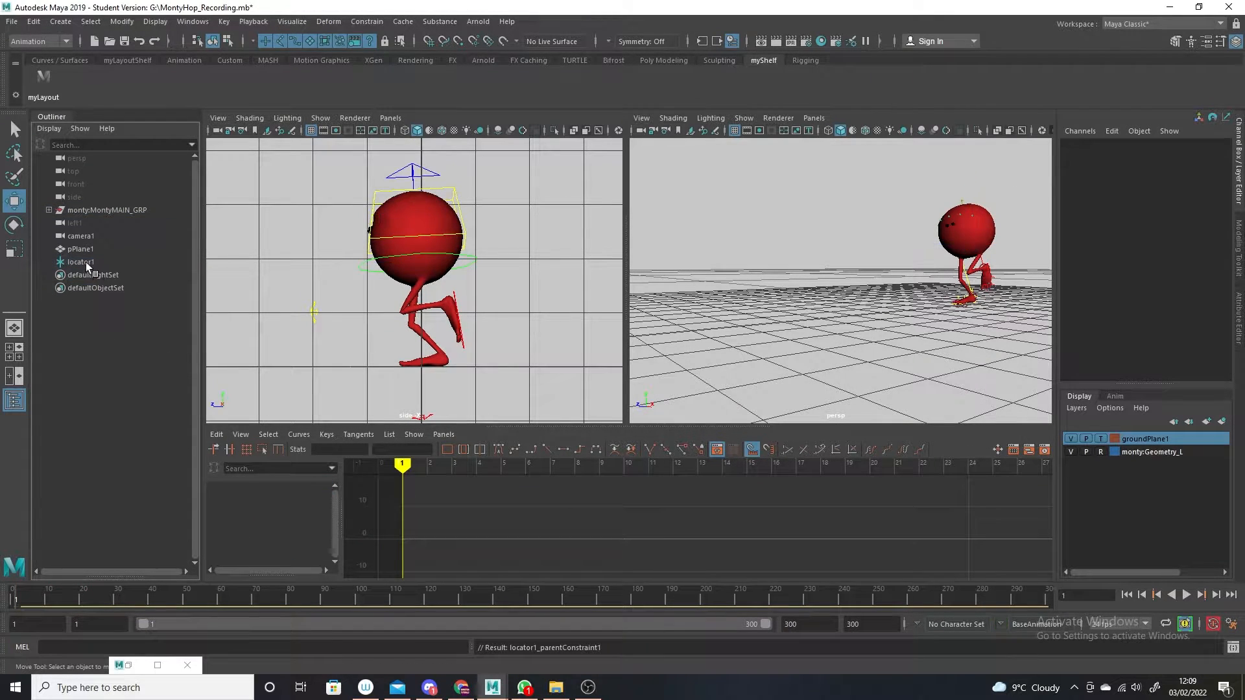
Lower locator1 to the ground line beneath Monty's standing foot, at Translate Y 0.029
click(86, 261)
drag(417, 202, 421, 305)
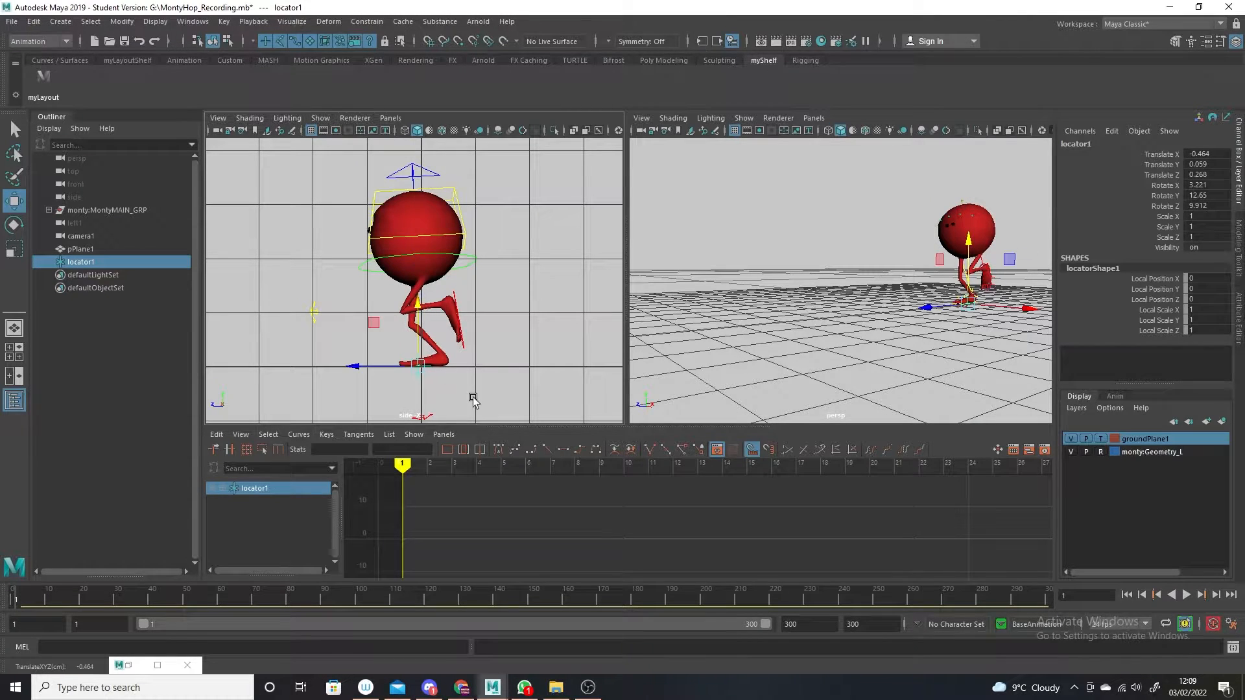
scroll(473, 397, up, 4)
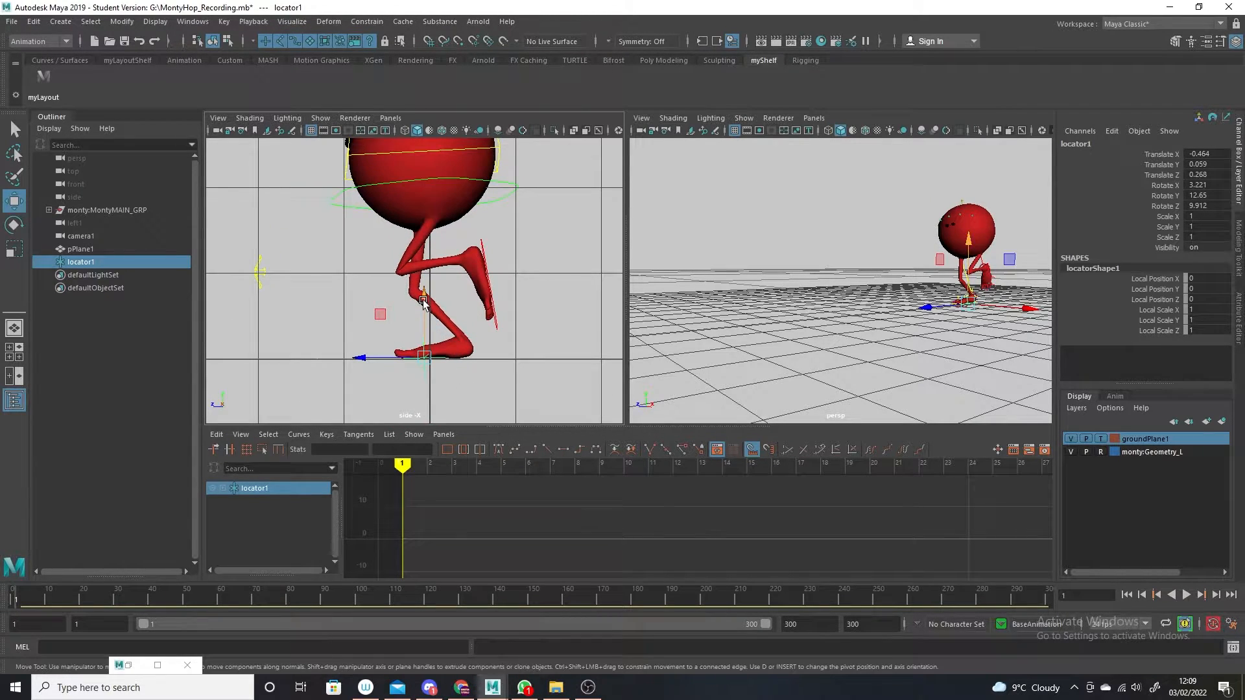
drag(424, 296, 424, 300)
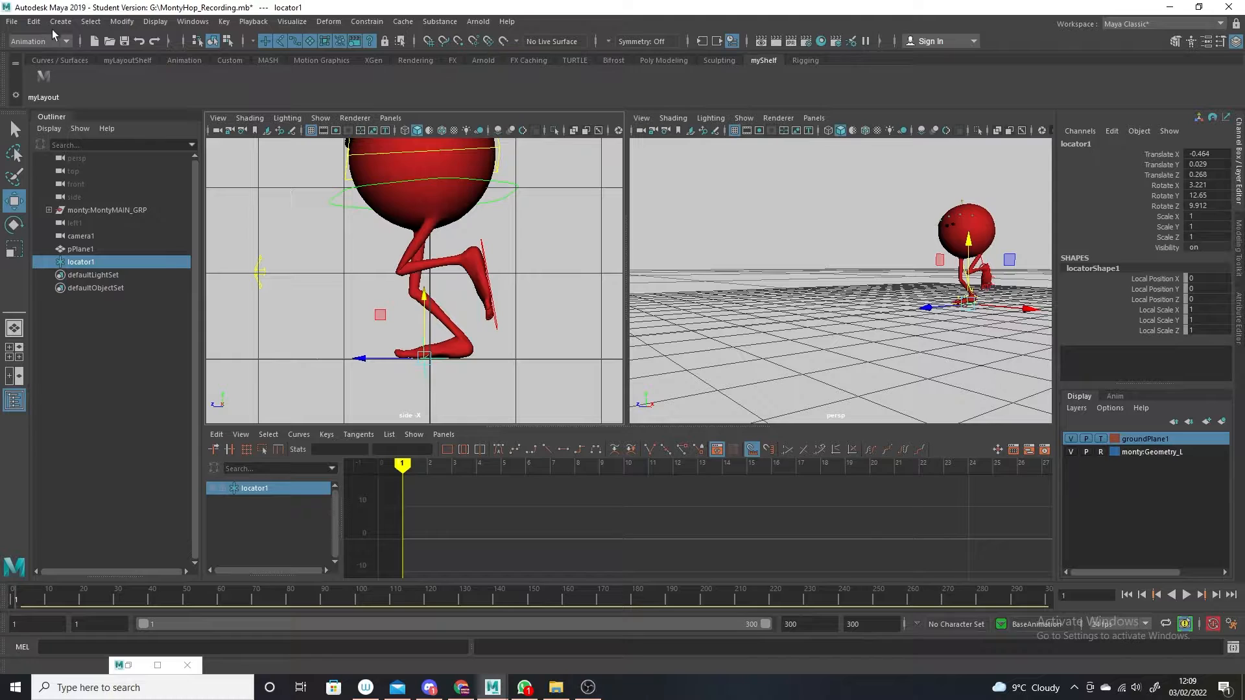
scroll(413, 342, up, 5)
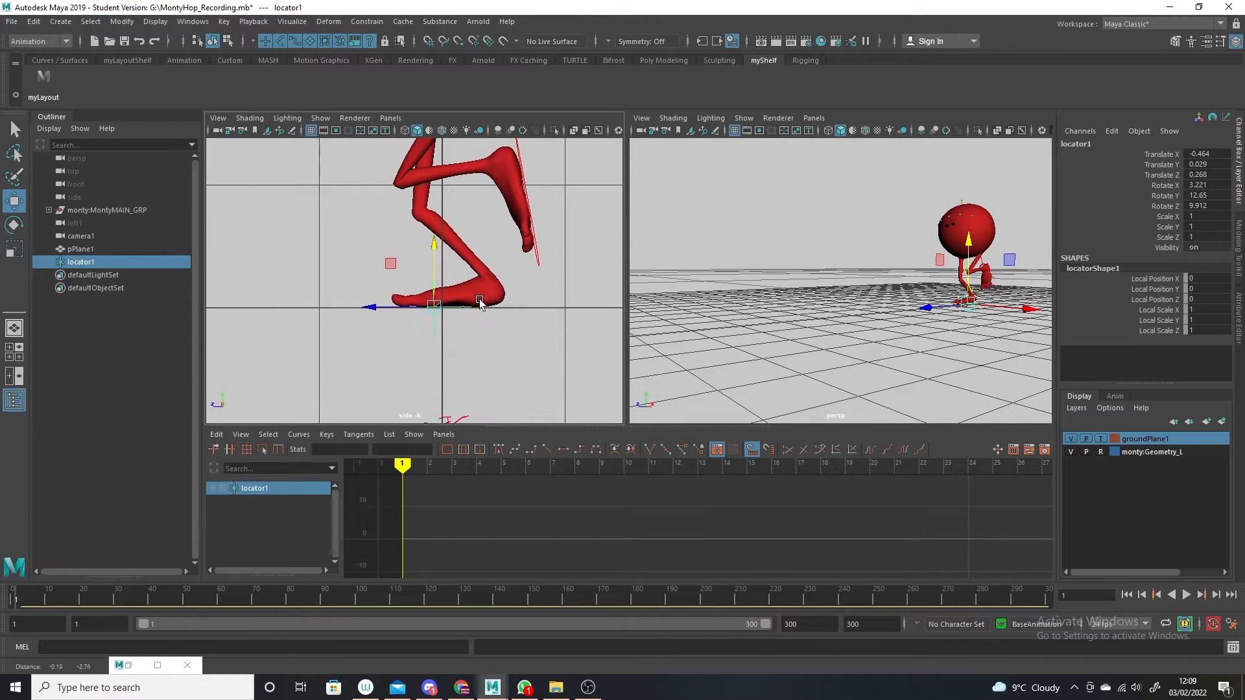
click(385, 326)
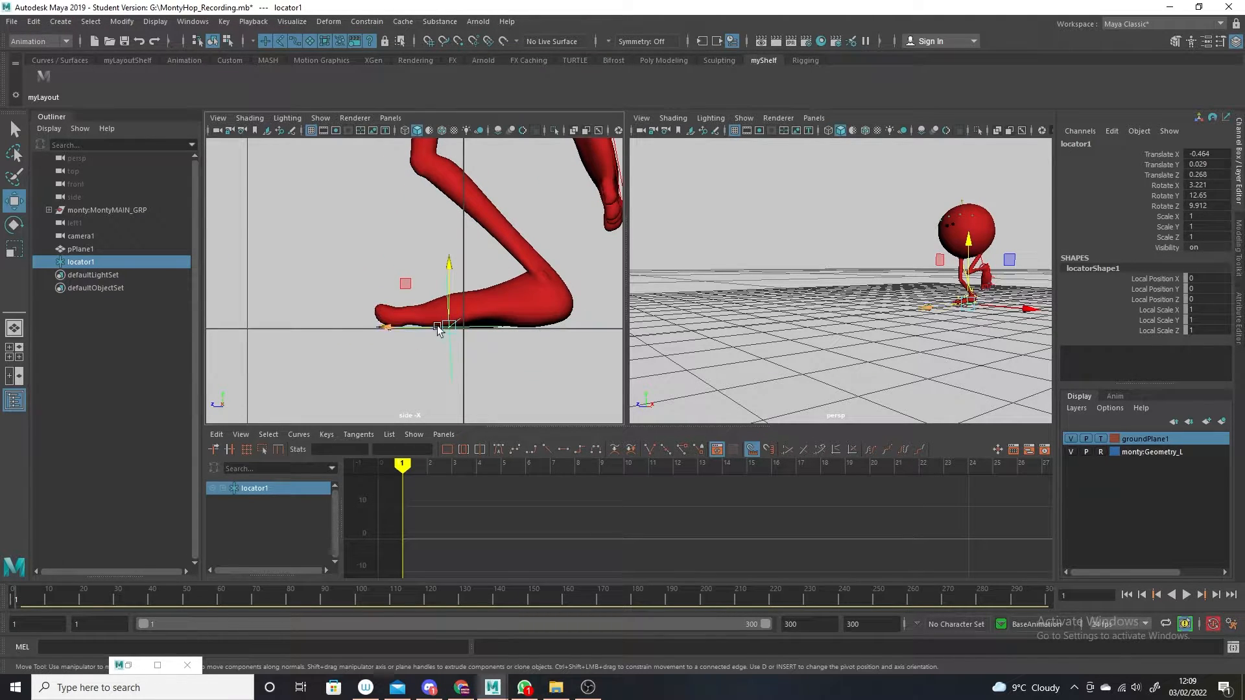
alt+middle_drag(503, 372, 480, 286)
alt+right_drag(481, 286, 514, 408)
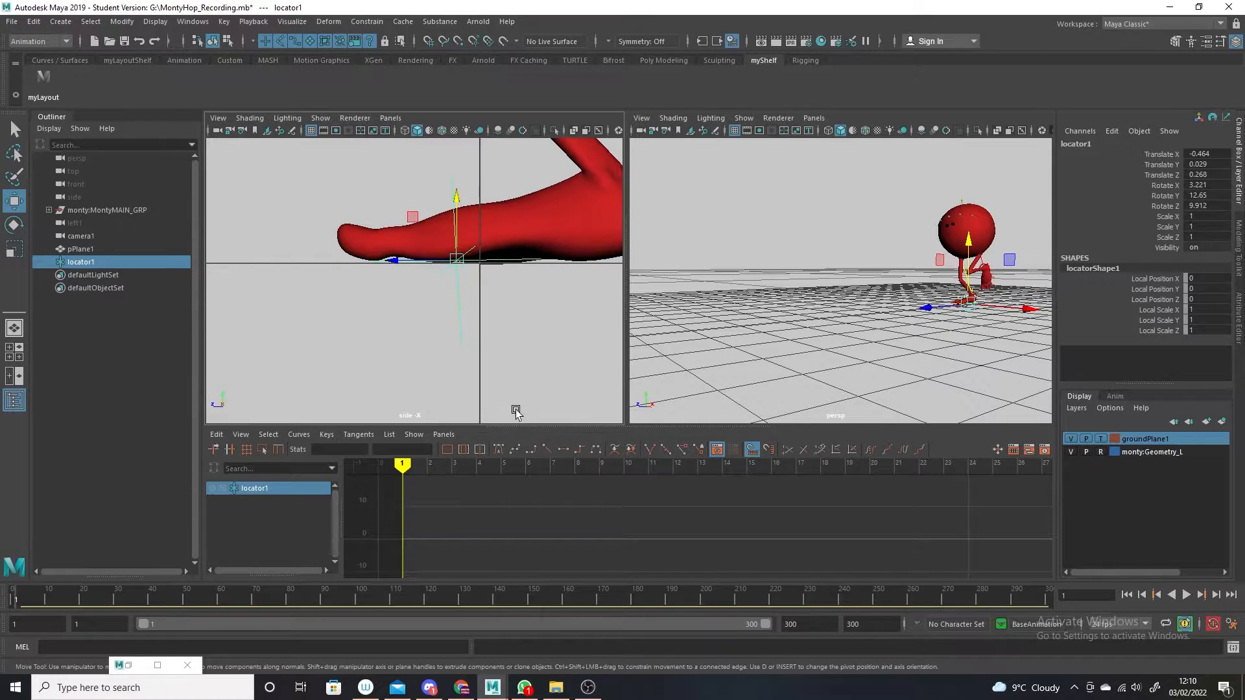
Place a distance dimension about 1.37 units long from locator1 to the toe tip and show all object types in the side view
click(59, 22)
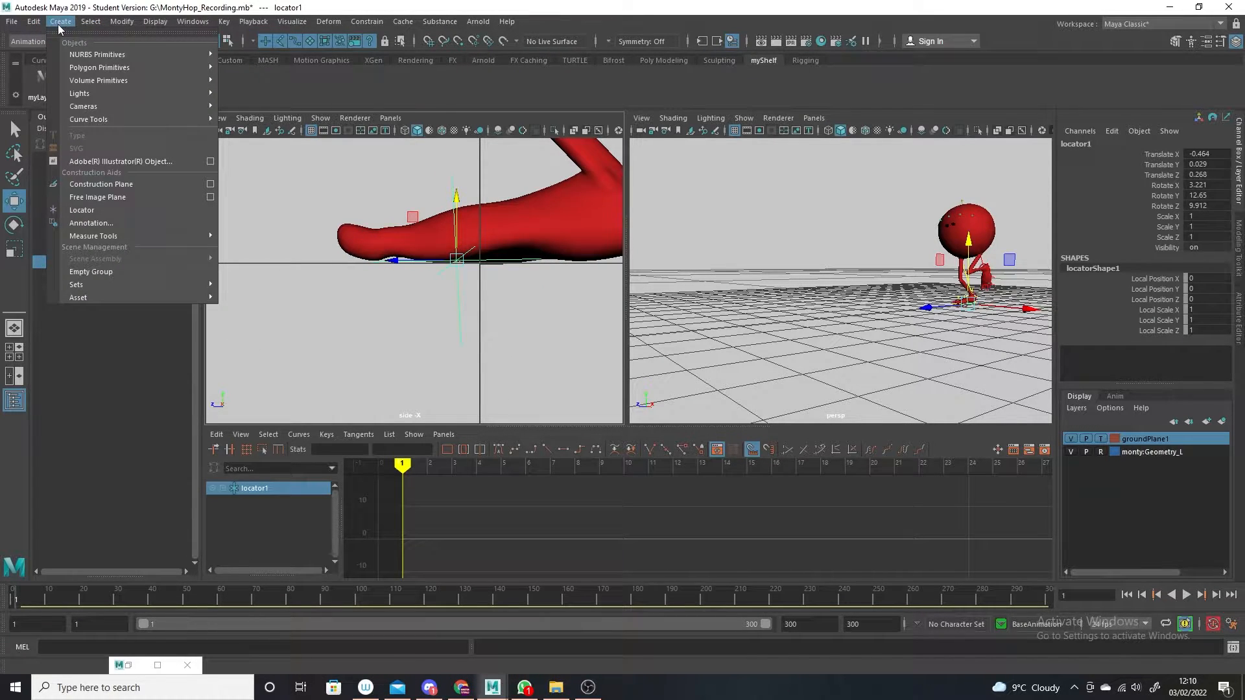
mouse_move(36, 24)
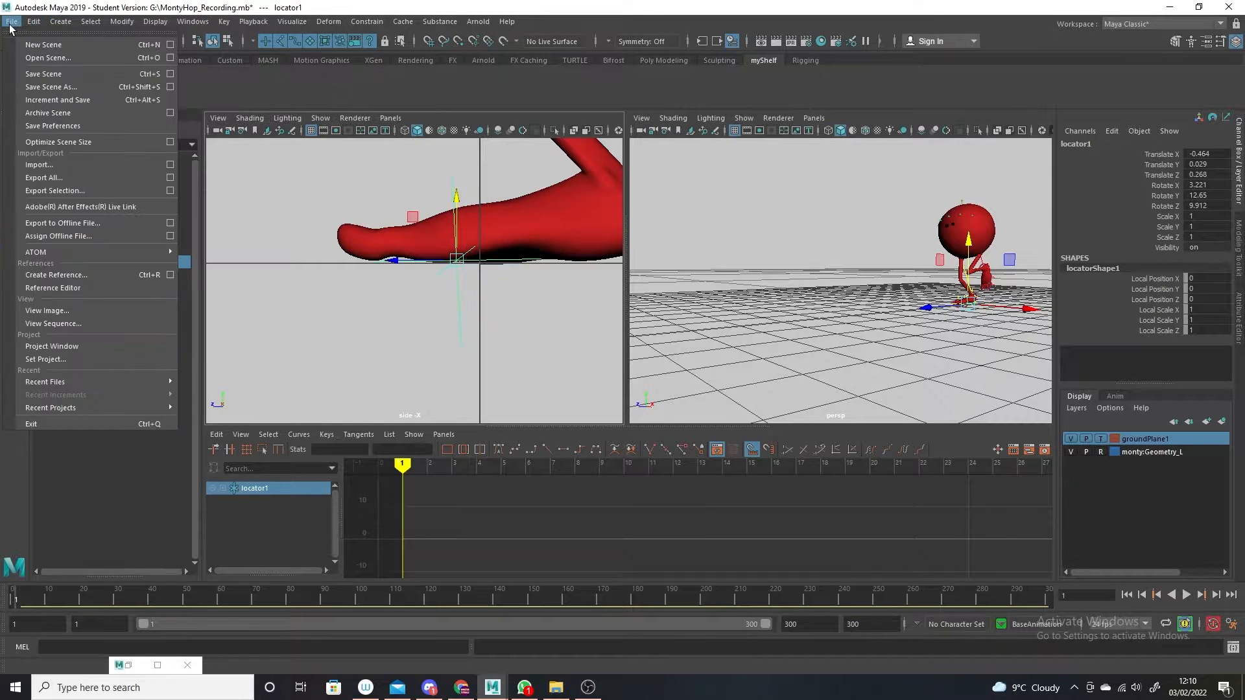
mouse_move(123, 21)
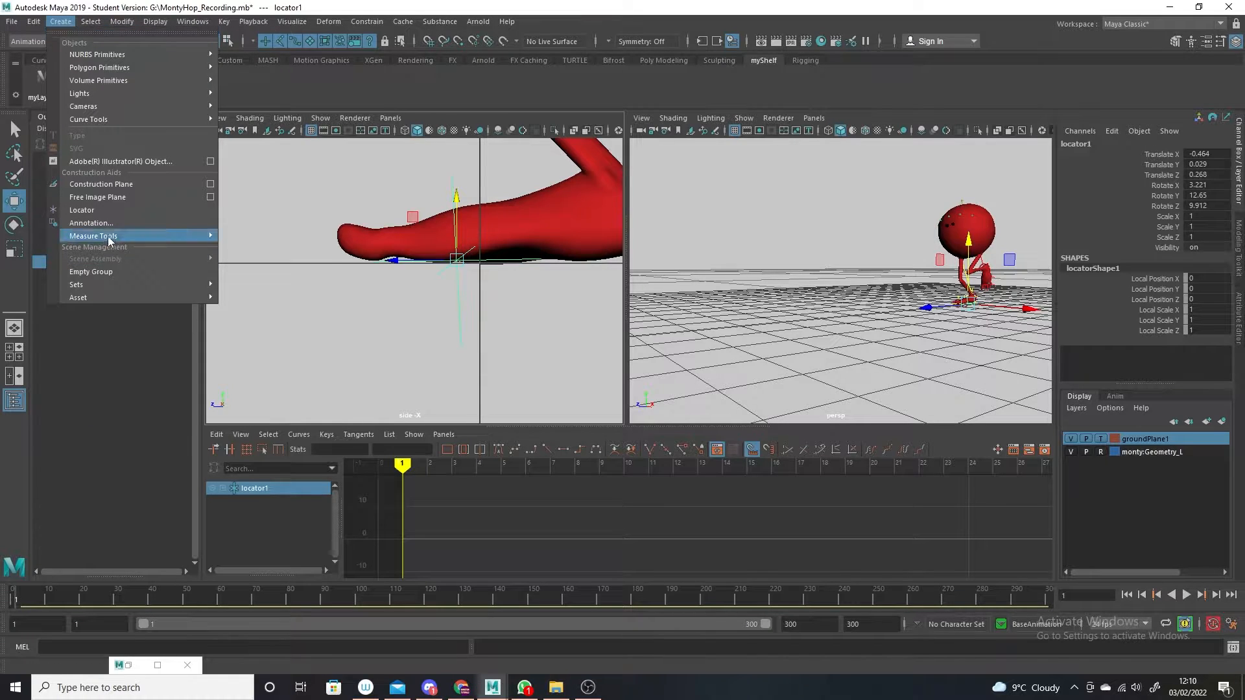
mouse_move(111, 236)
click(254, 236)
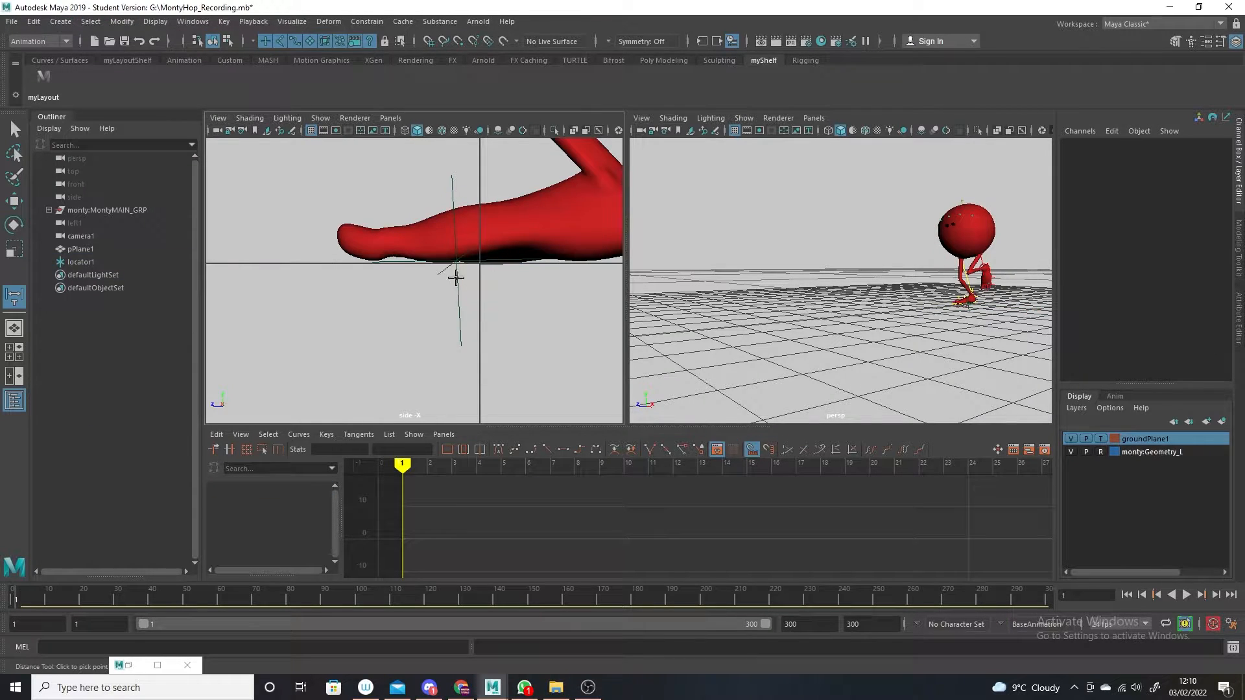
alt+right_drag(471, 280, 519, 313)
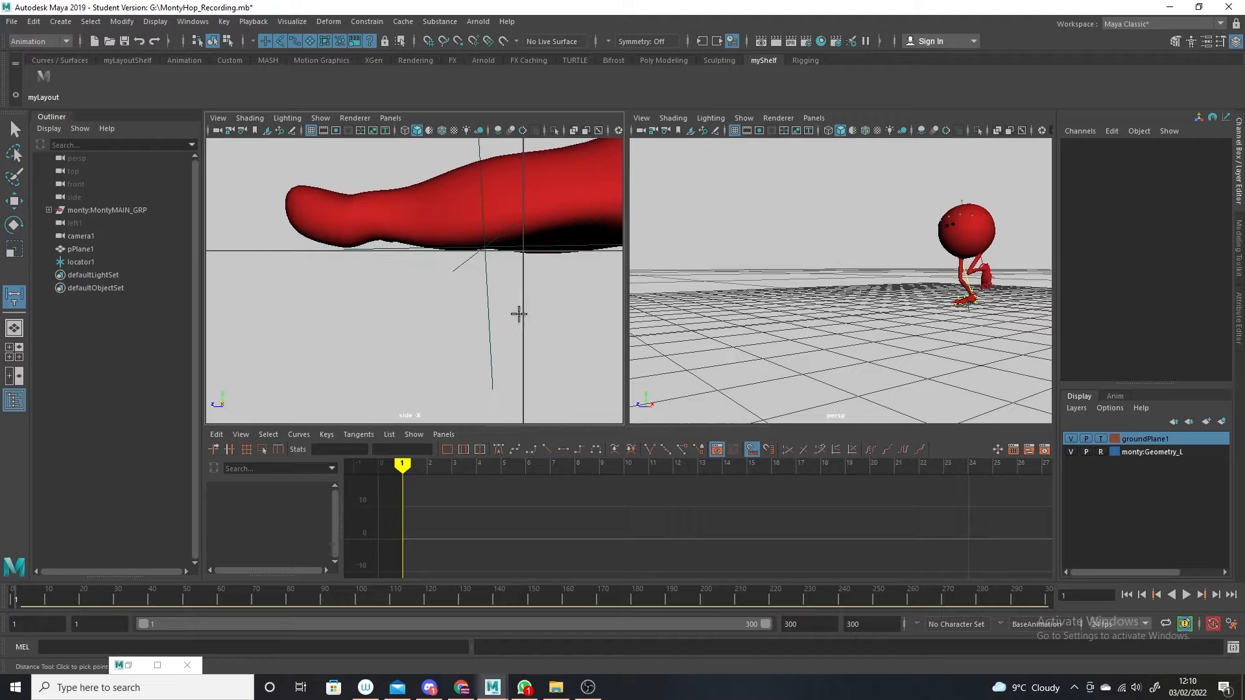
click(483, 247)
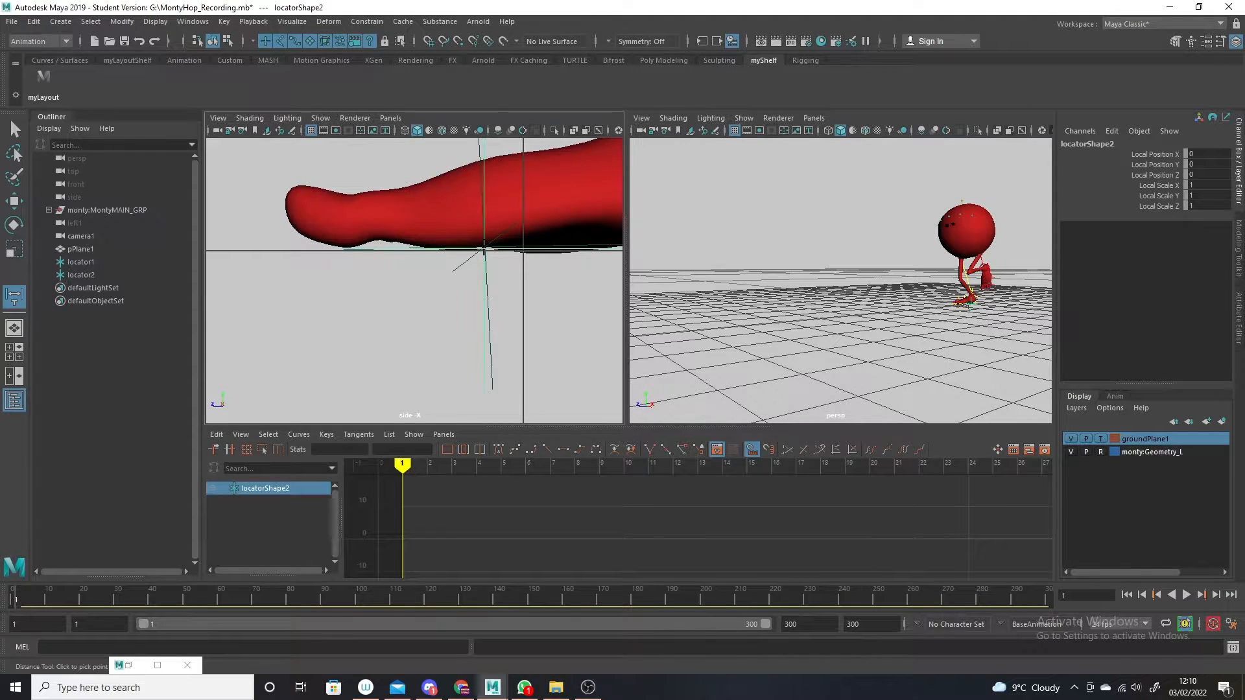
click(284, 250)
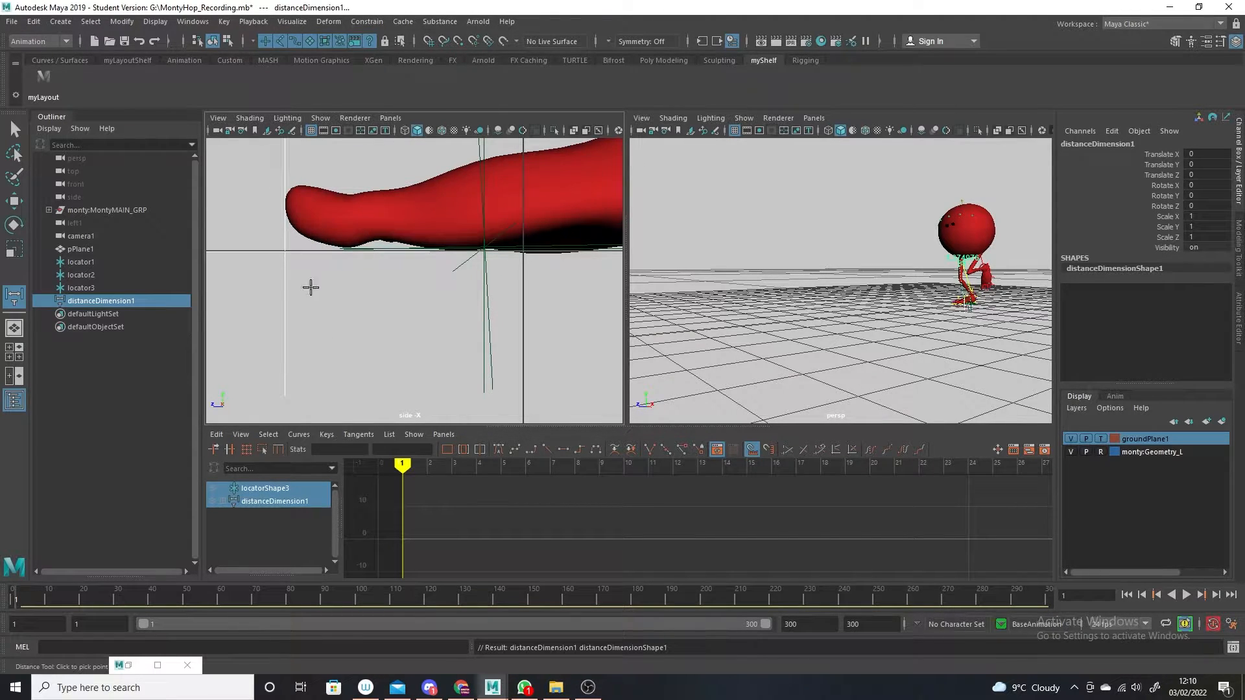
click(321, 118)
click(353, 159)
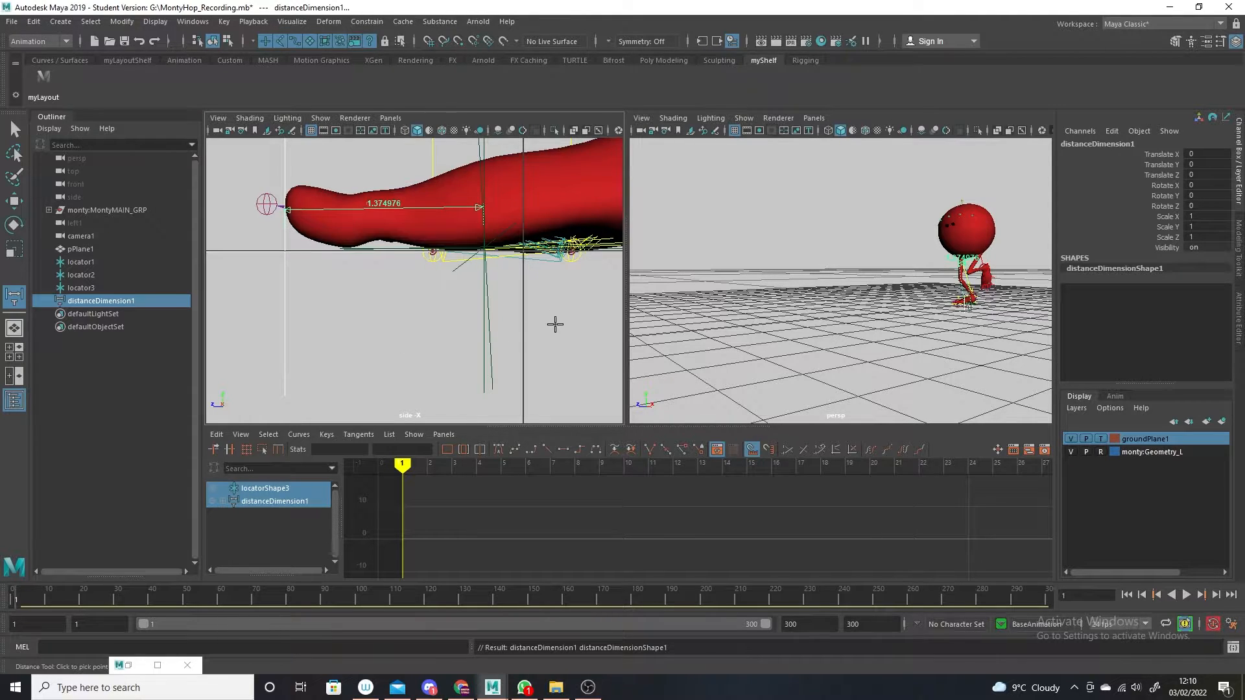
Go to frame 25 with Monty's whole lower body in view and leave the distance tool
scroll(555, 324, down, 6)
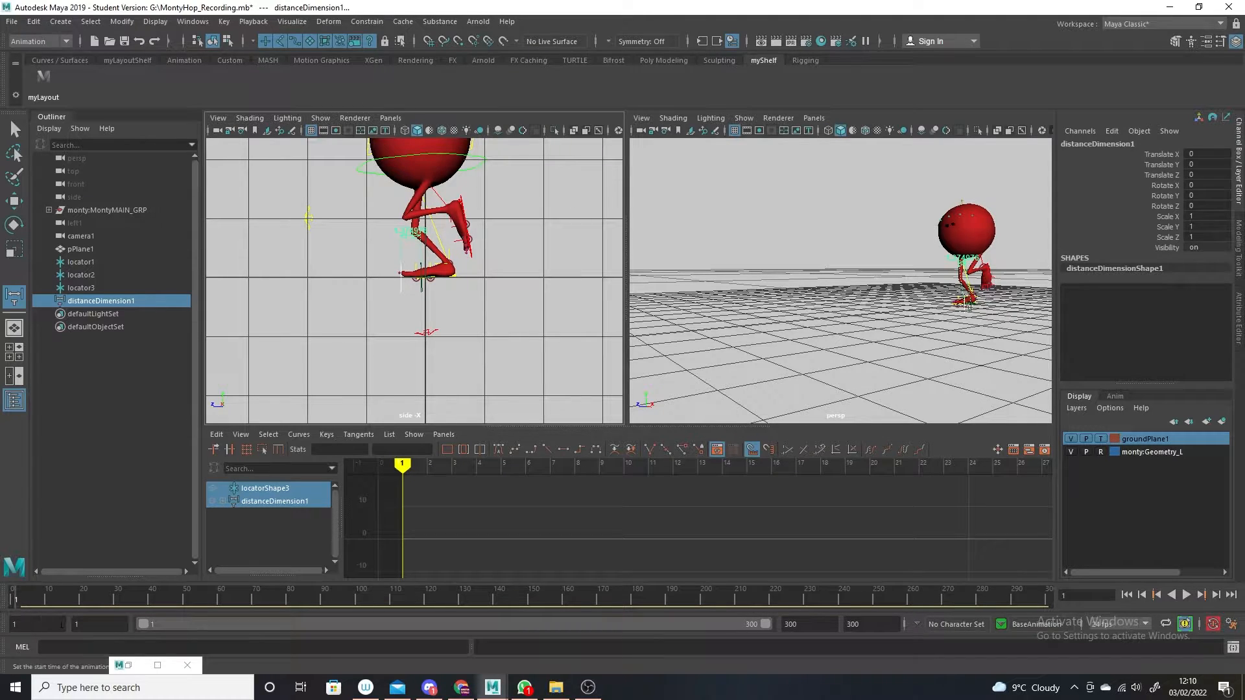
click(103, 597)
click(97, 600)
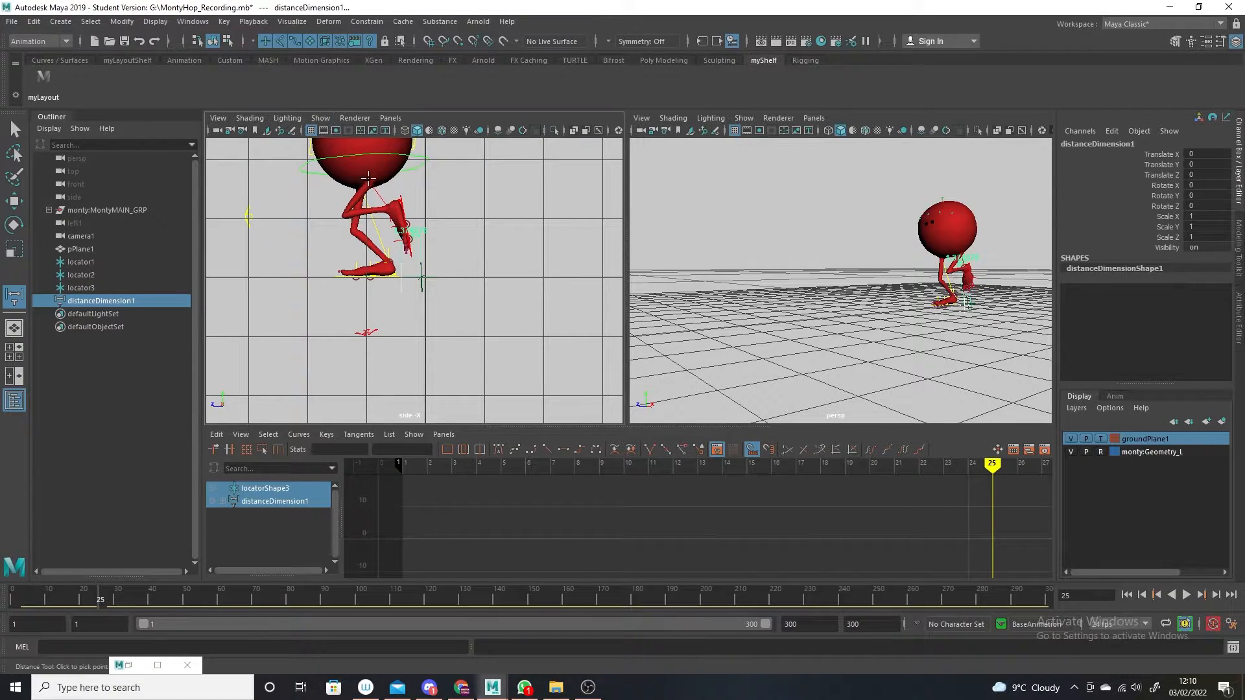
click(14, 130)
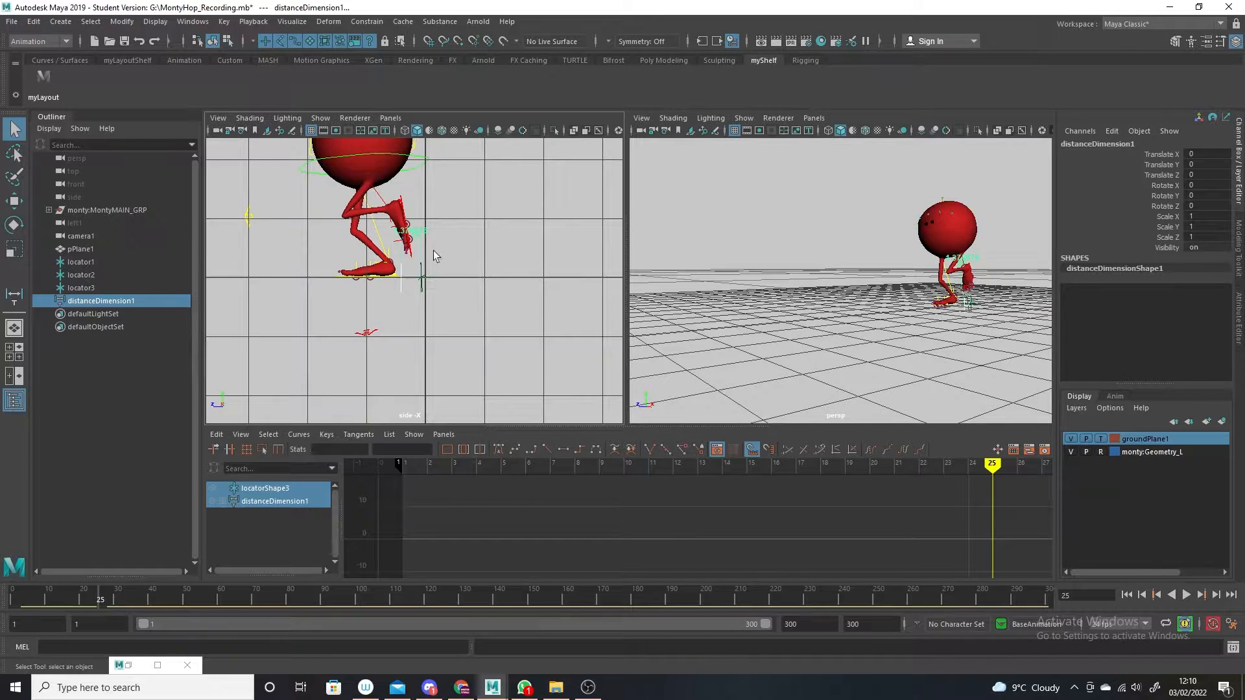
Try a point constraint of locator2 to Monty's root control, and undo it
click(417, 161)
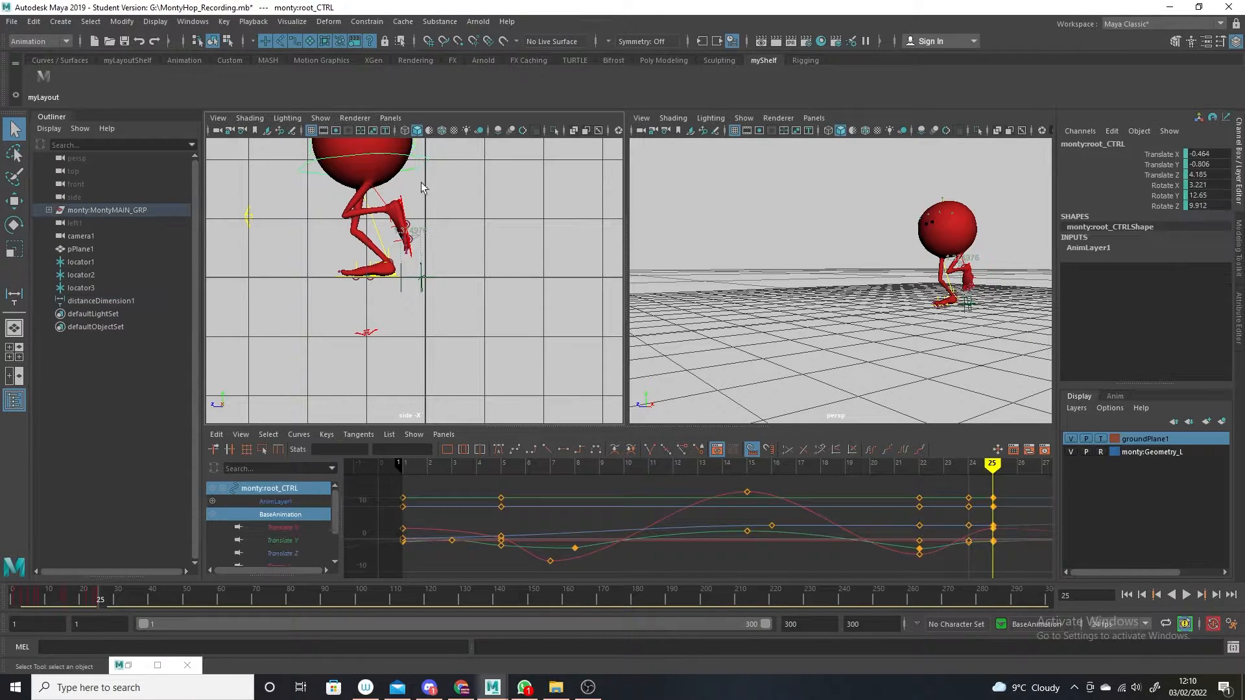
click(420, 283)
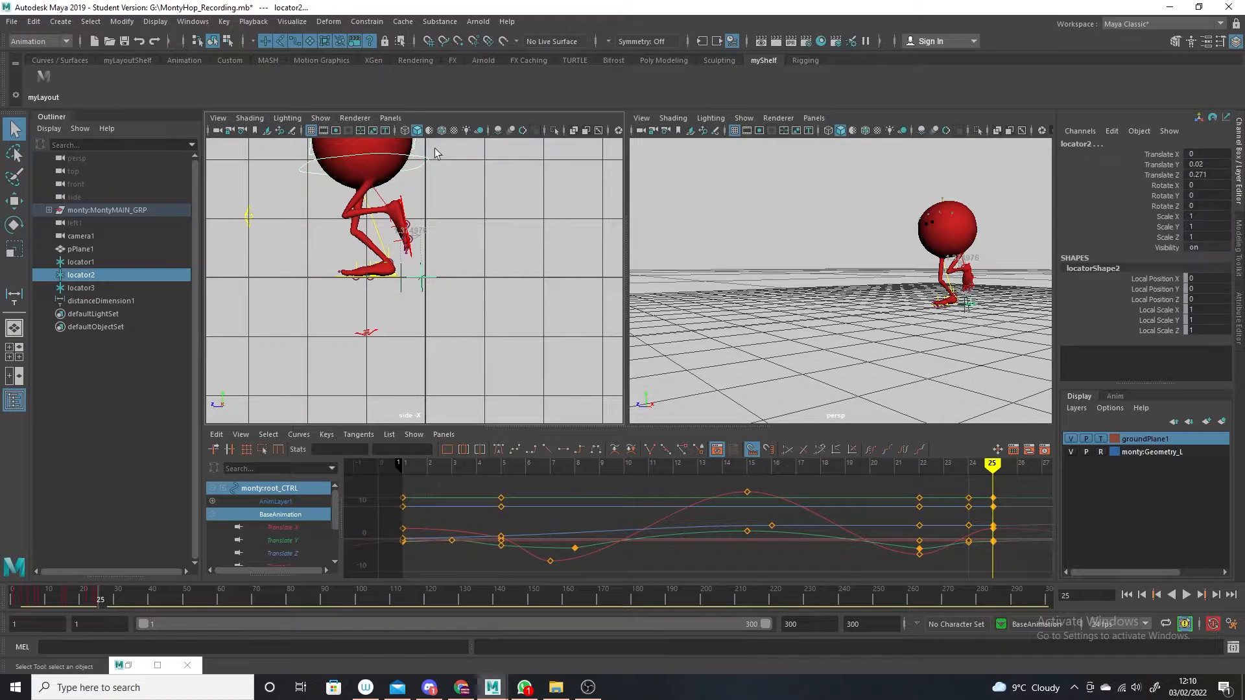
click(366, 22)
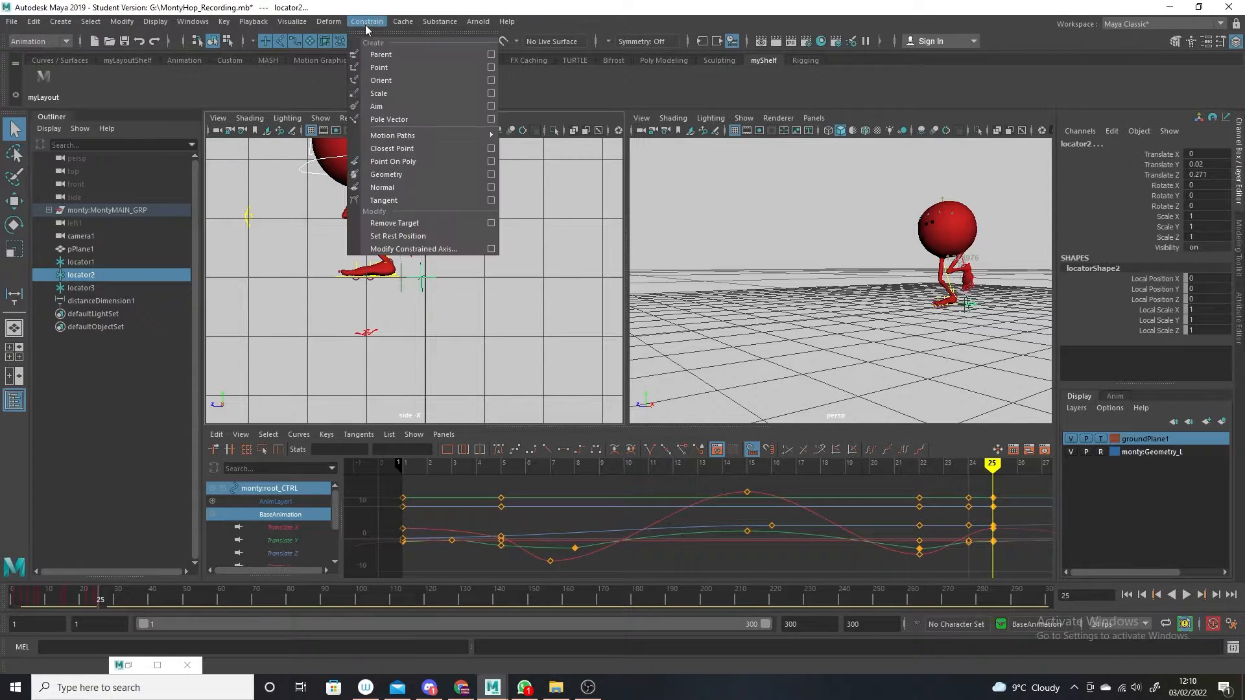
click(410, 67)
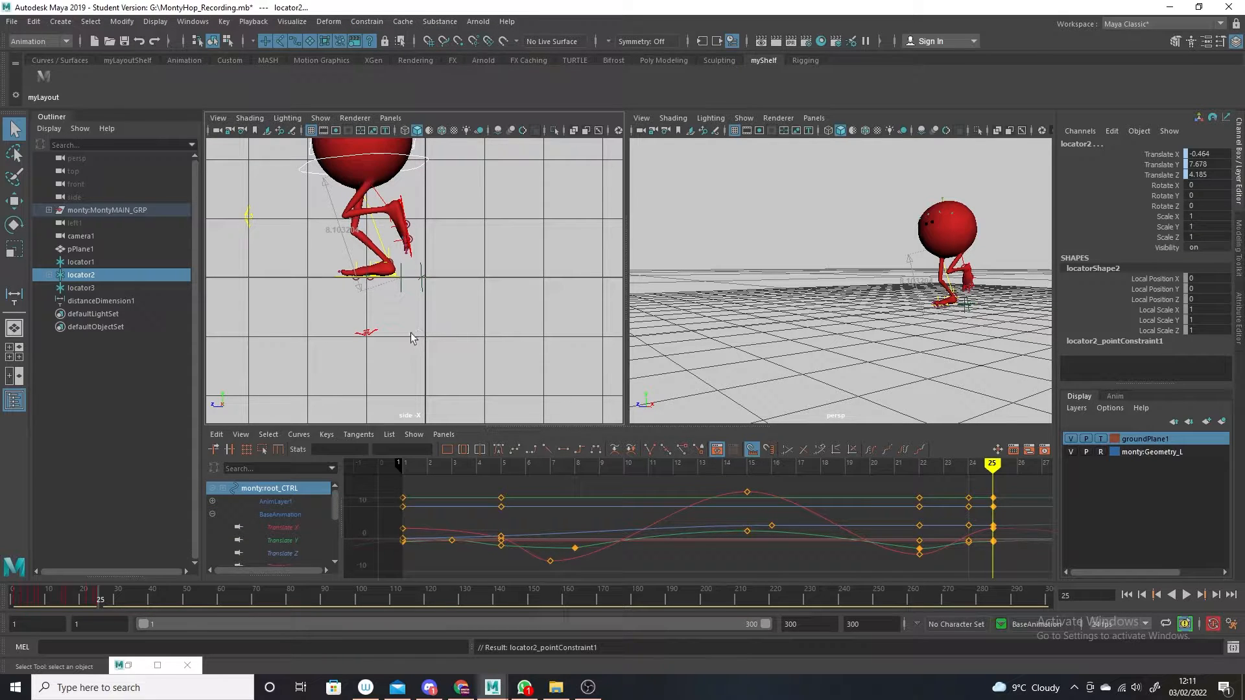
key(ctrl+z)
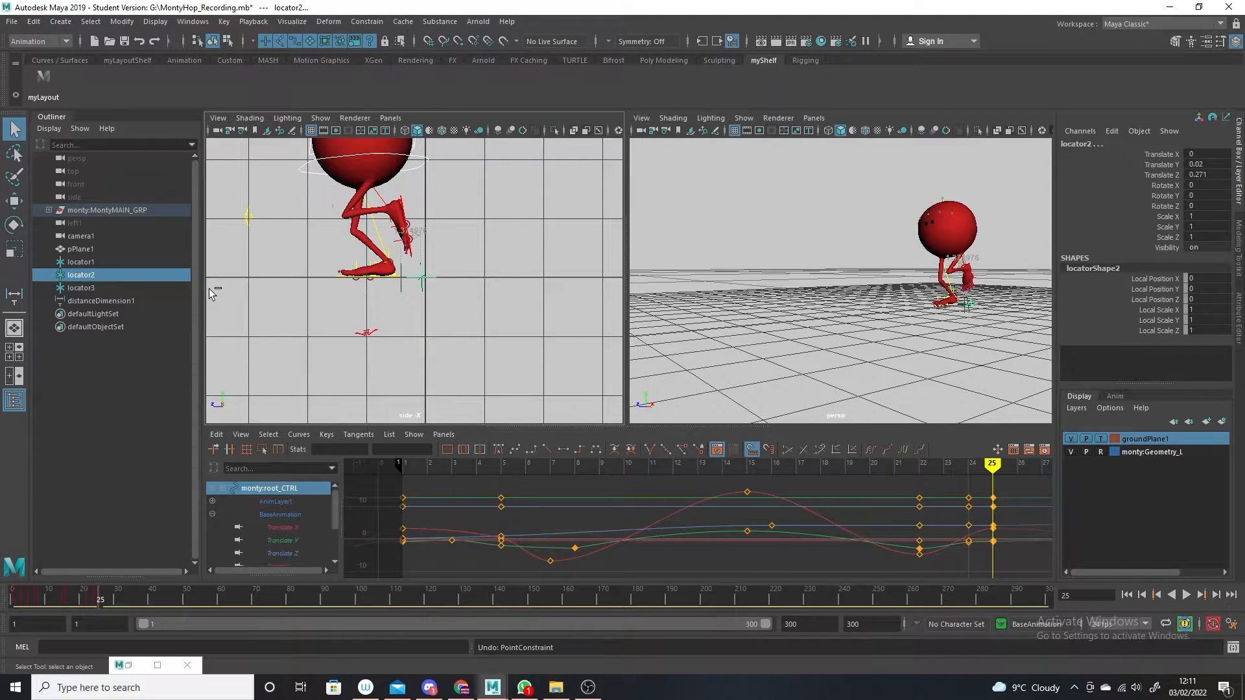
Snap locator1 to Monty's root control with a temporary point constraint, and delete that constraint
click(79, 262)
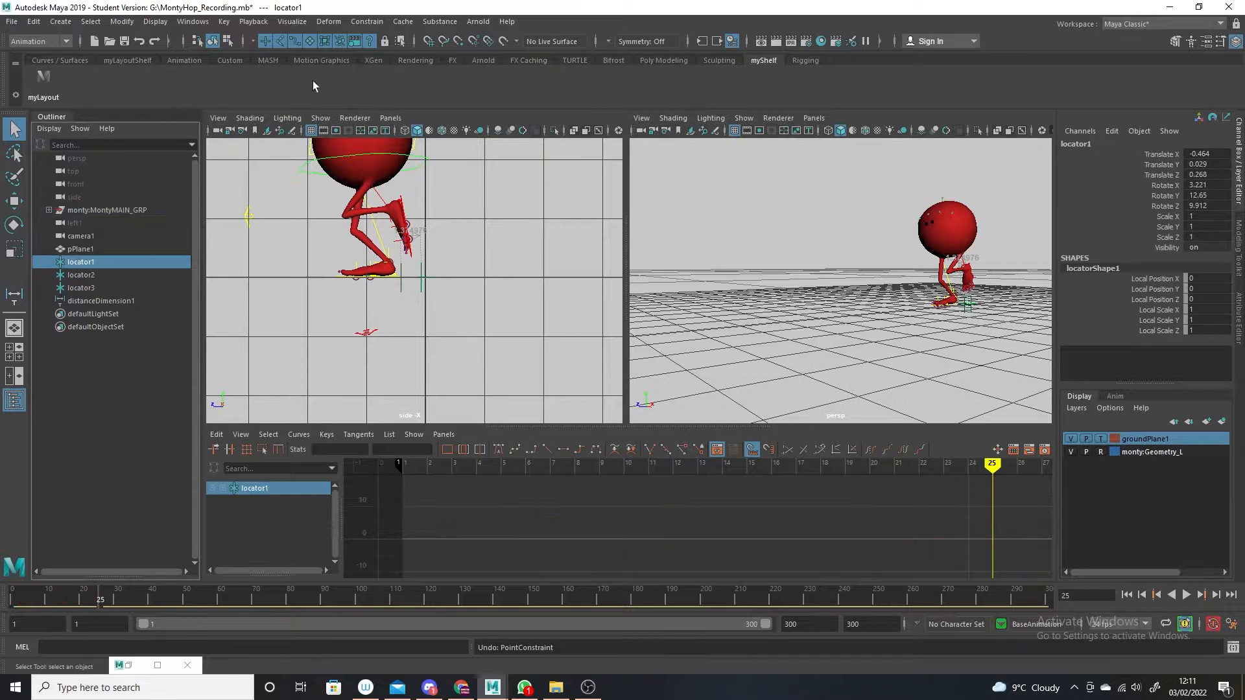
click(422, 161)
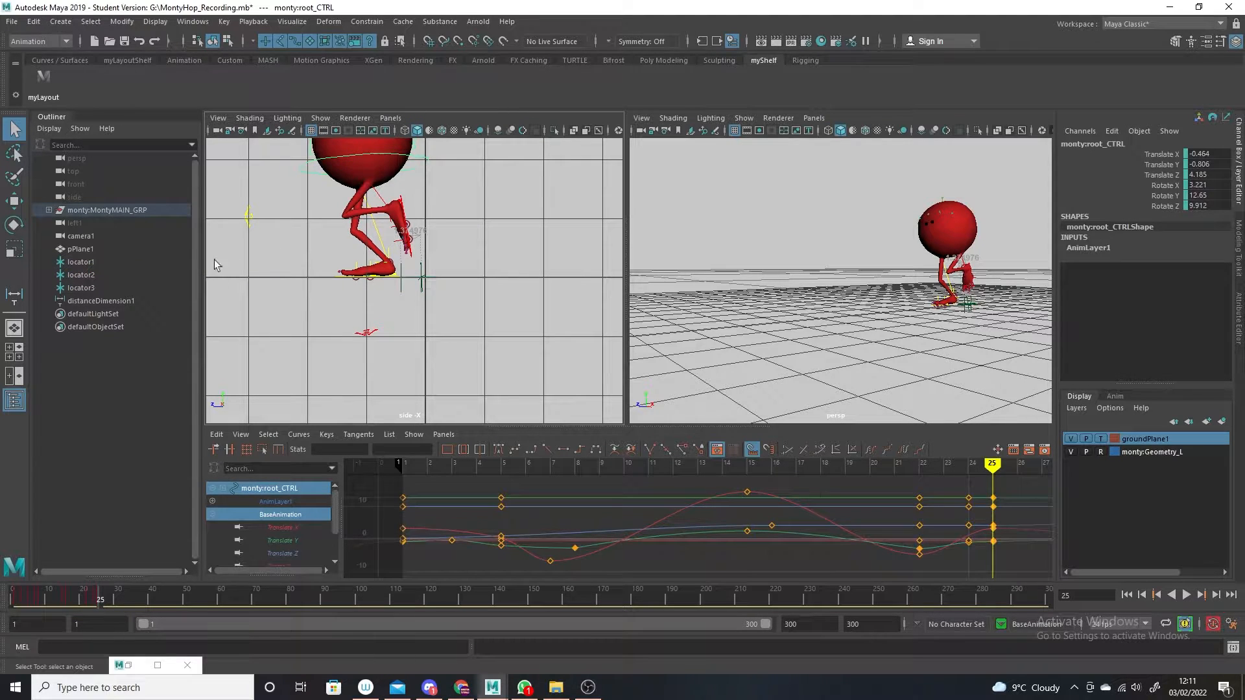
click(98, 260)
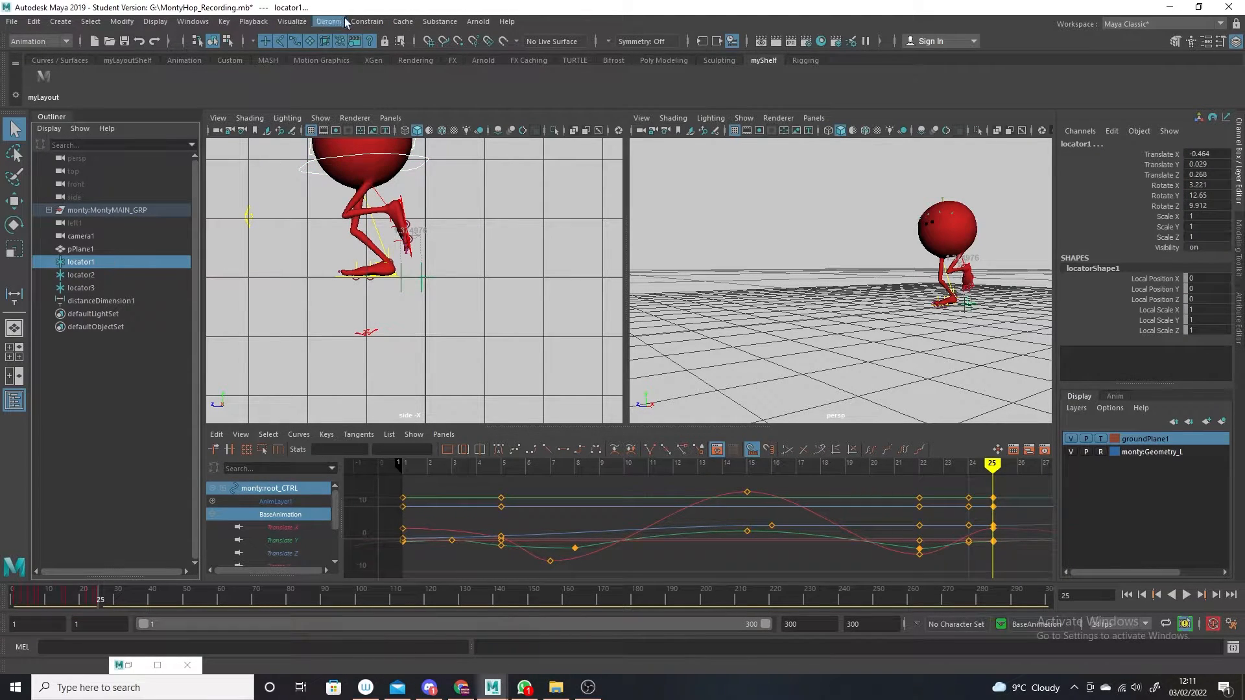
click(365, 22)
click(383, 67)
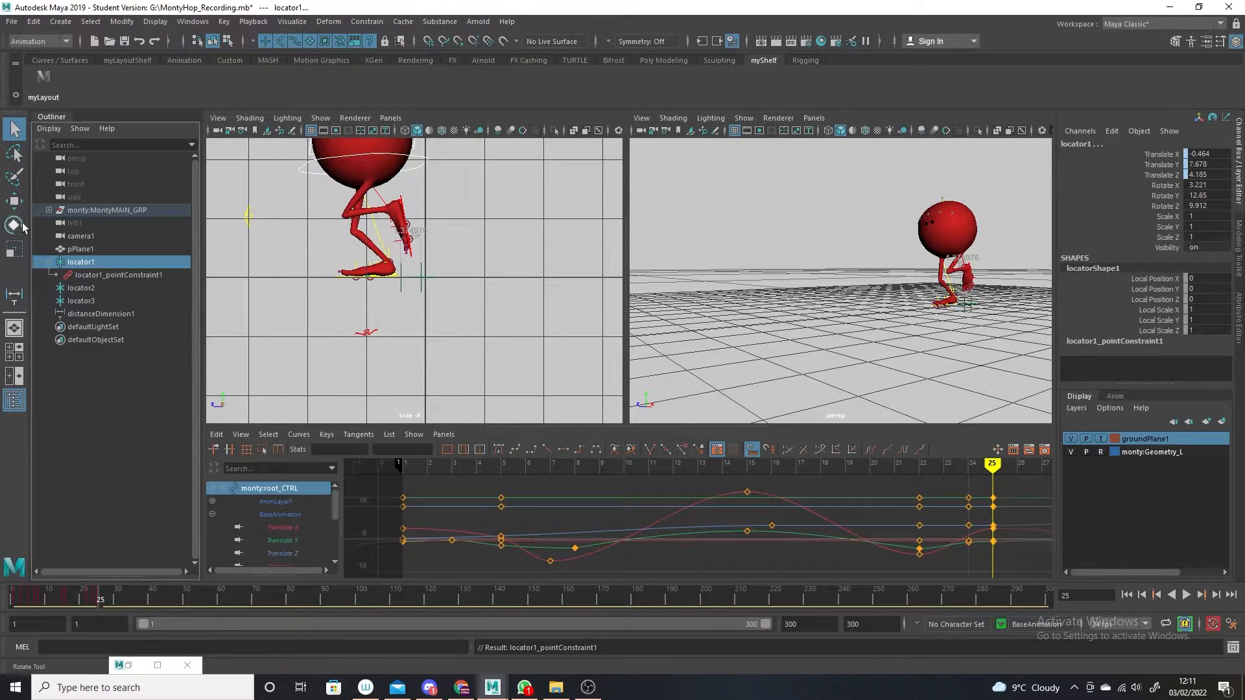
click(97, 275)
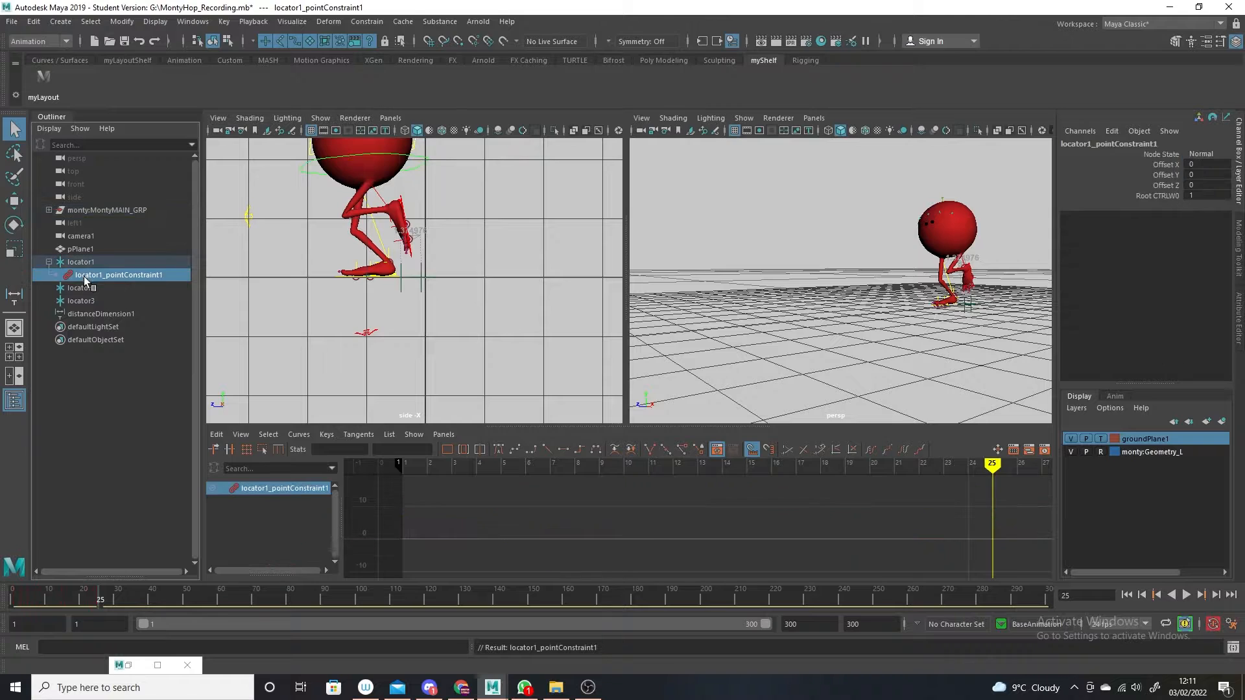
key(Delete)
Lower locator1 from the body to the ground line beneath the standing foot, at Translate Y 0.007
click(13, 201)
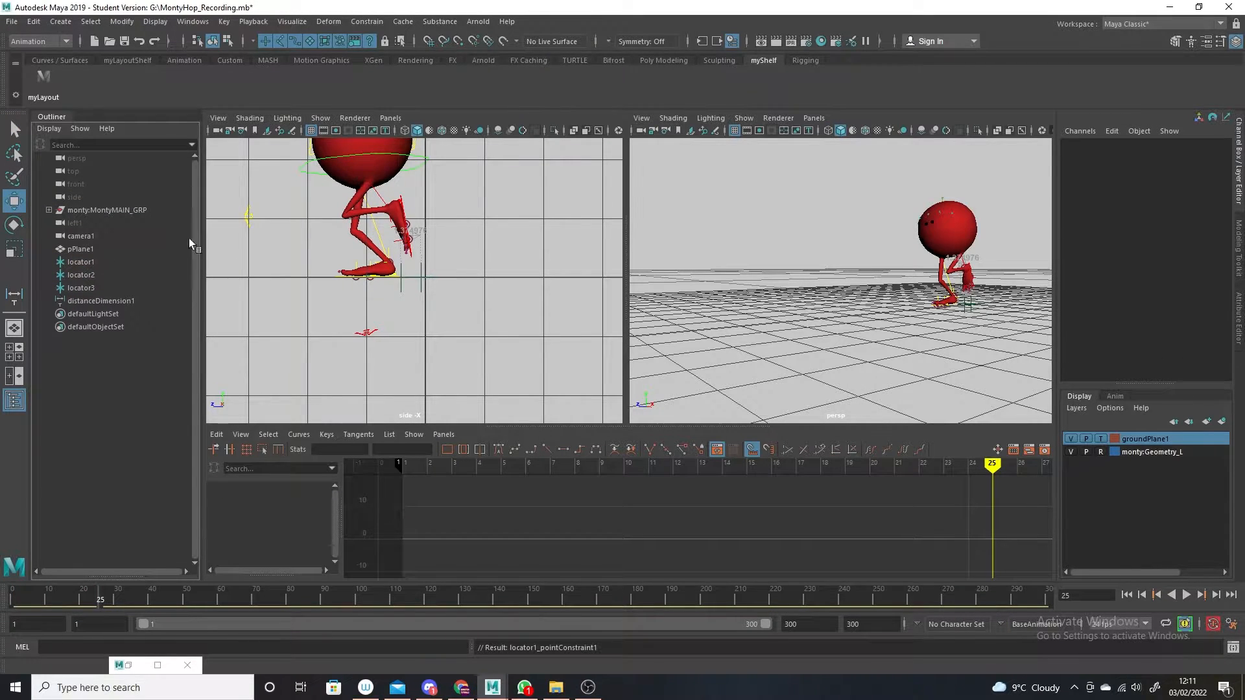
click(88, 262)
drag(364, 145, 354, 258)
alt+right_drag(382, 284, 468, 378)
alt+middle_drag(414, 263, 535, 249)
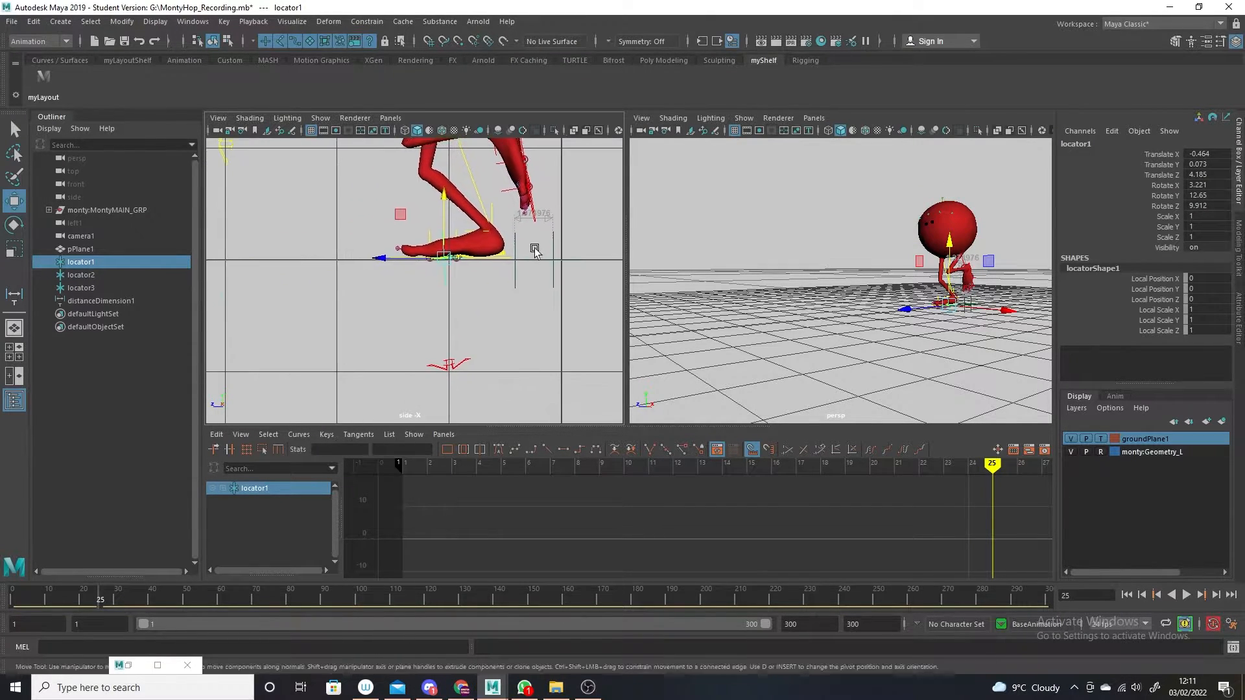
alt+right_drag(535, 250, 525, 370)
drag(490, 167, 490, 168)
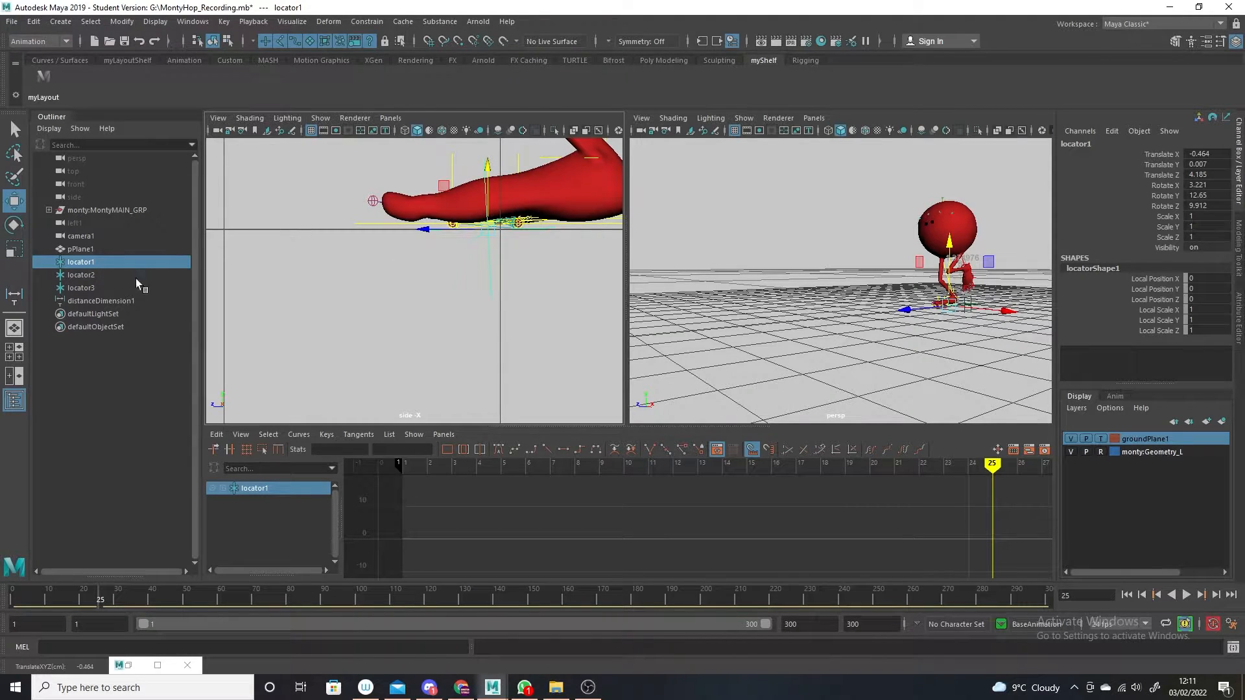
Place a distance dimension from locator1 to the ground point below the toe tip
click(14, 297)
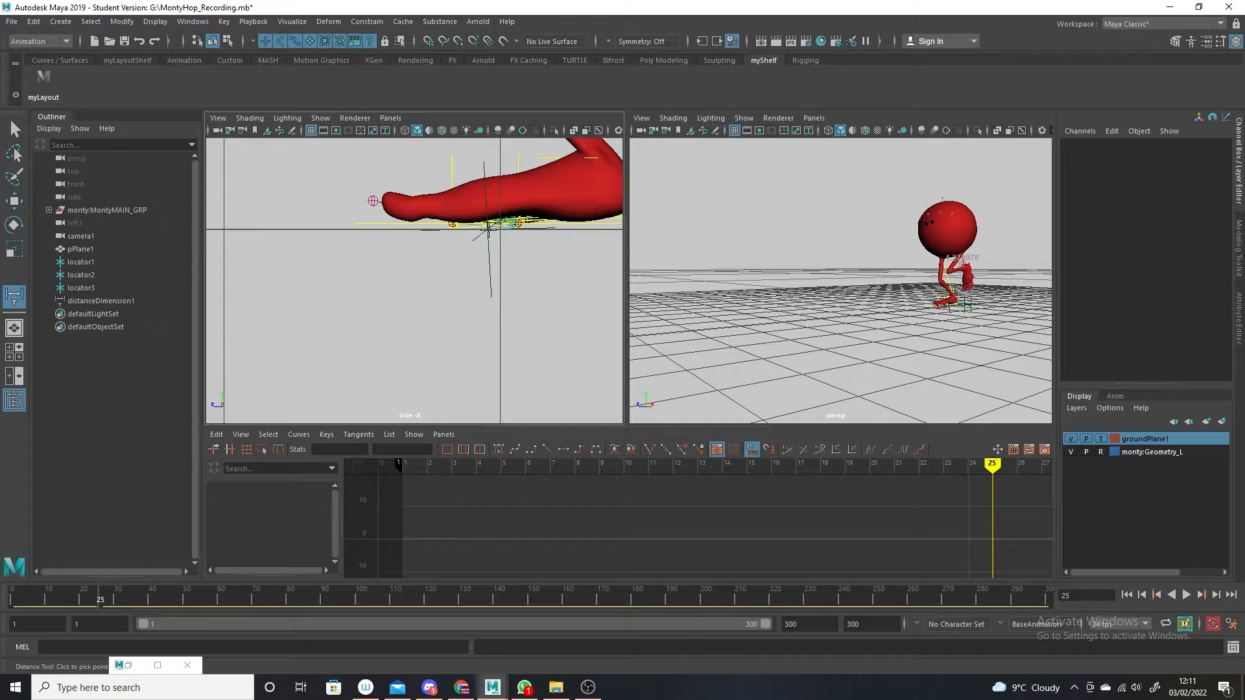
key(ctrl+z)
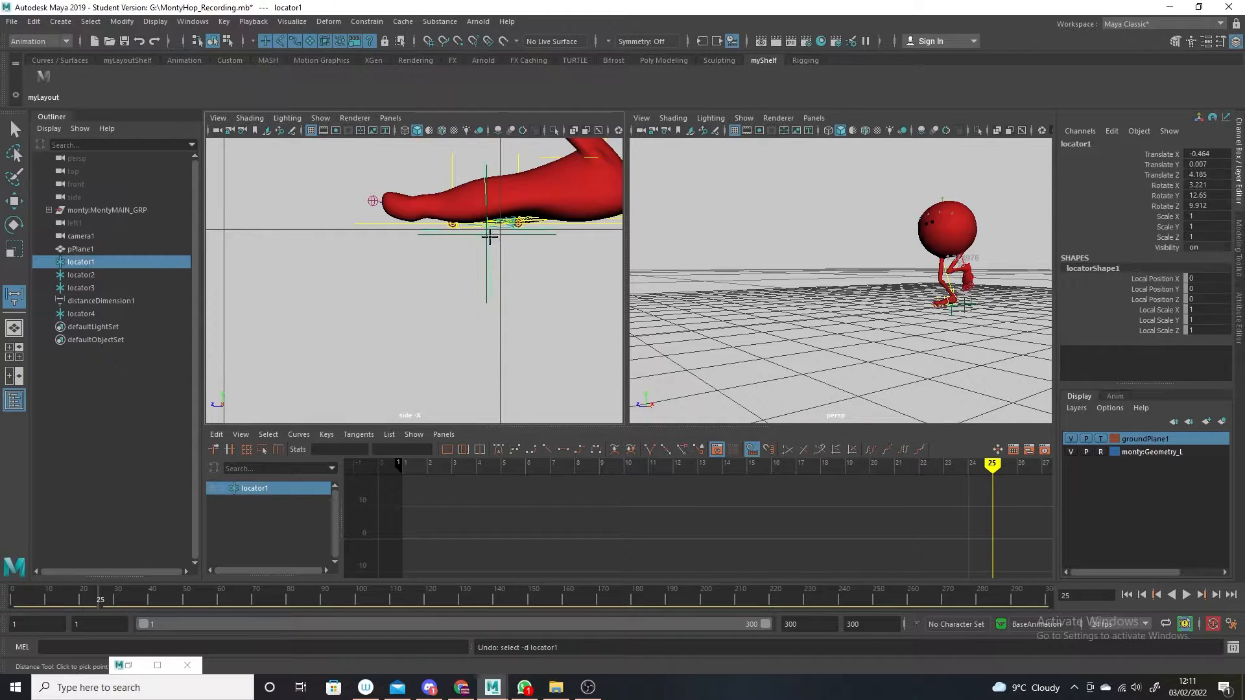
click(487, 229)
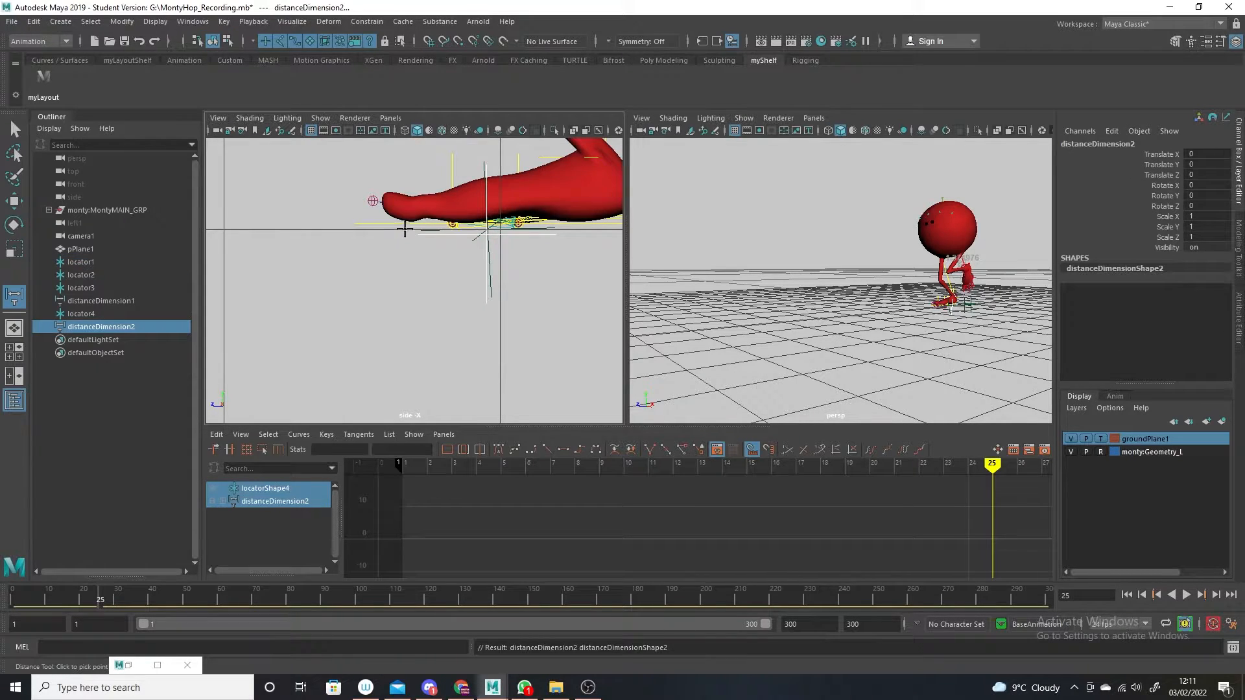
click(384, 227)
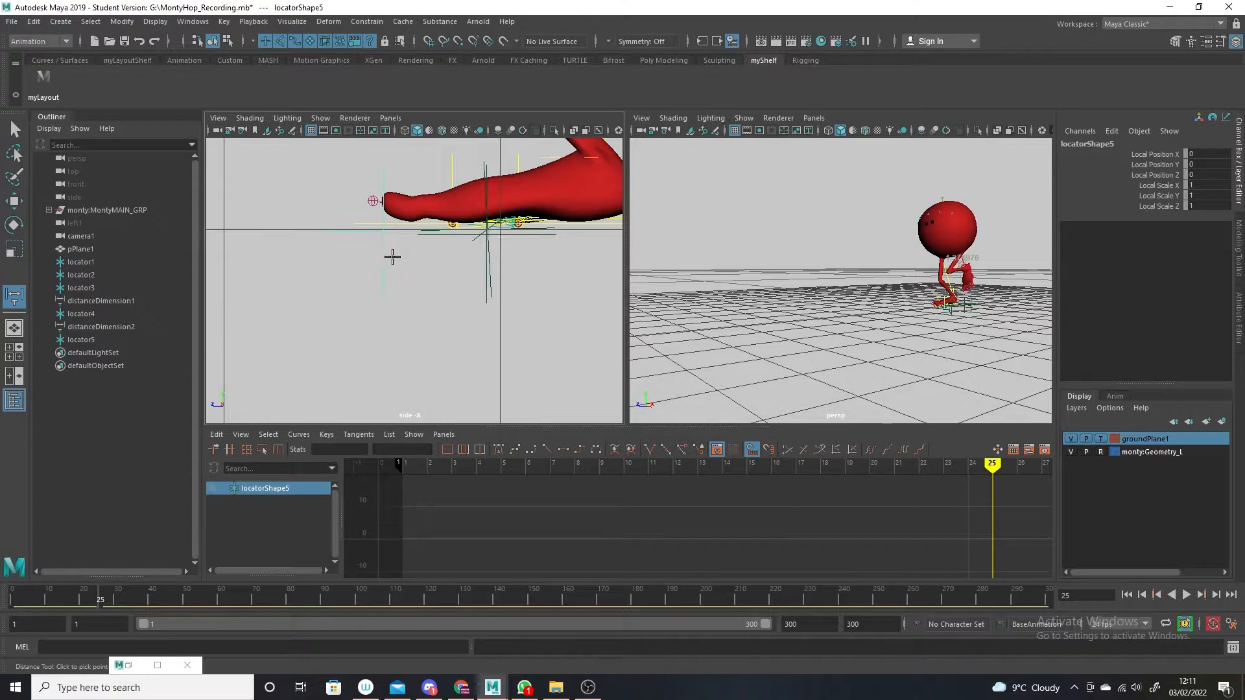
click(320, 118)
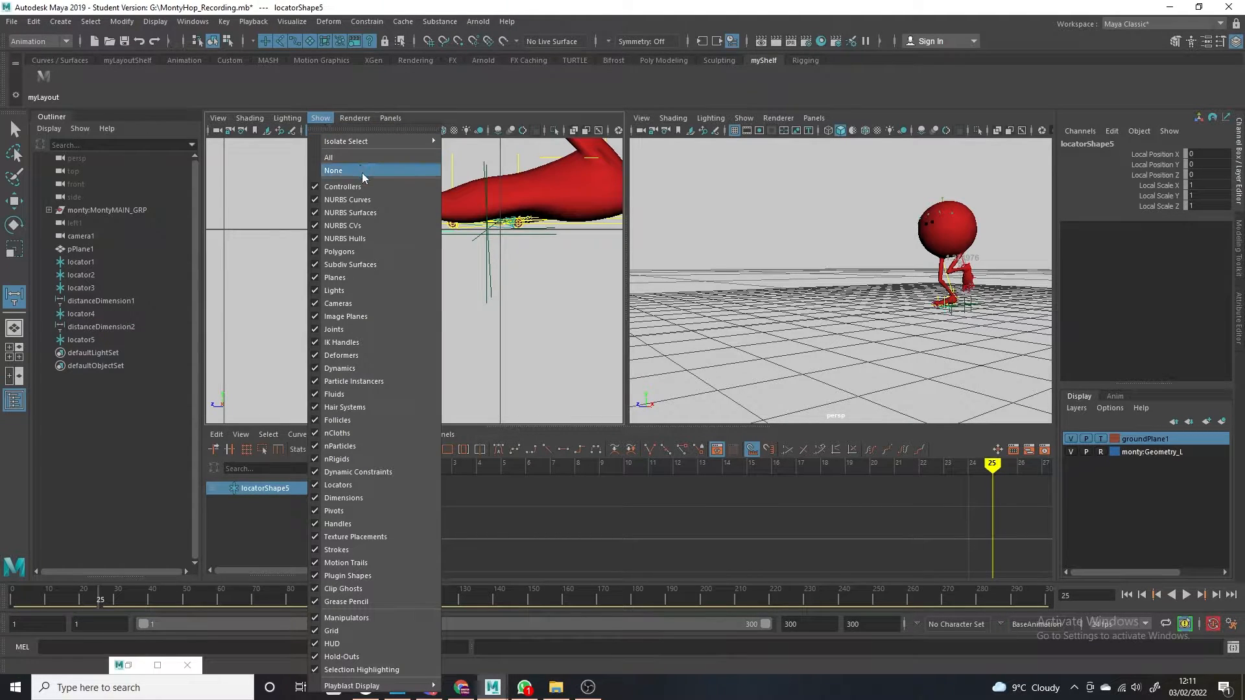
click(95, 326)
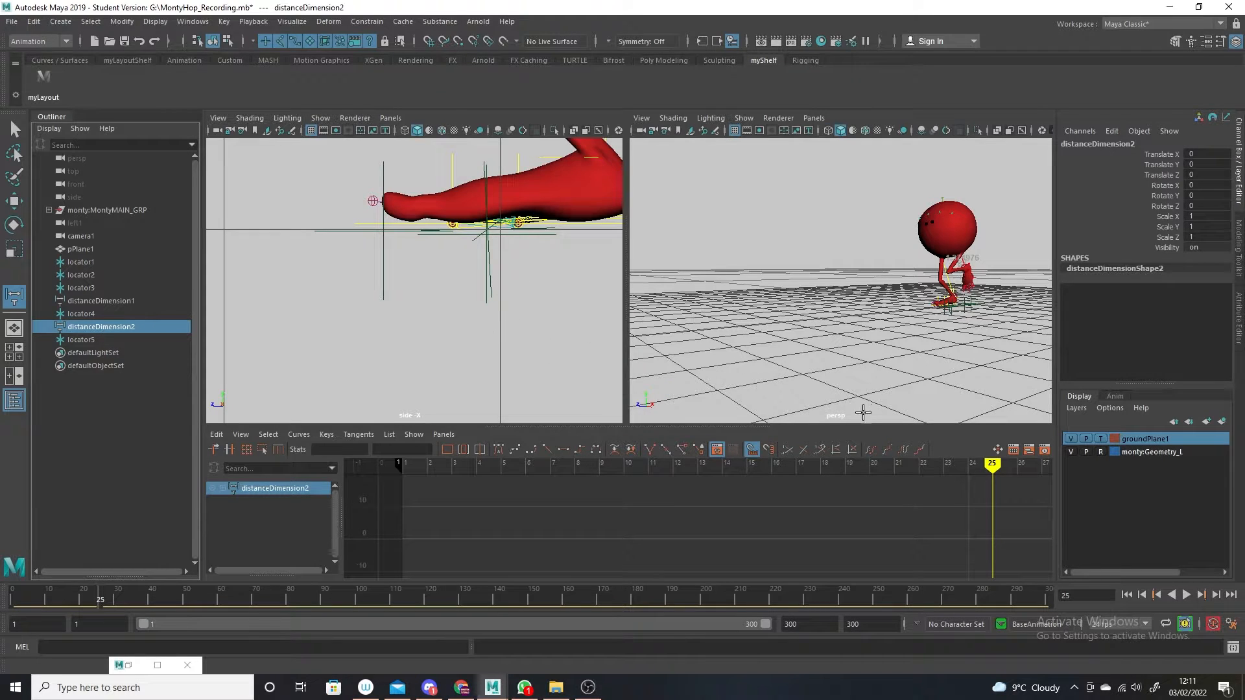
scroll(514, 345, down, 5)
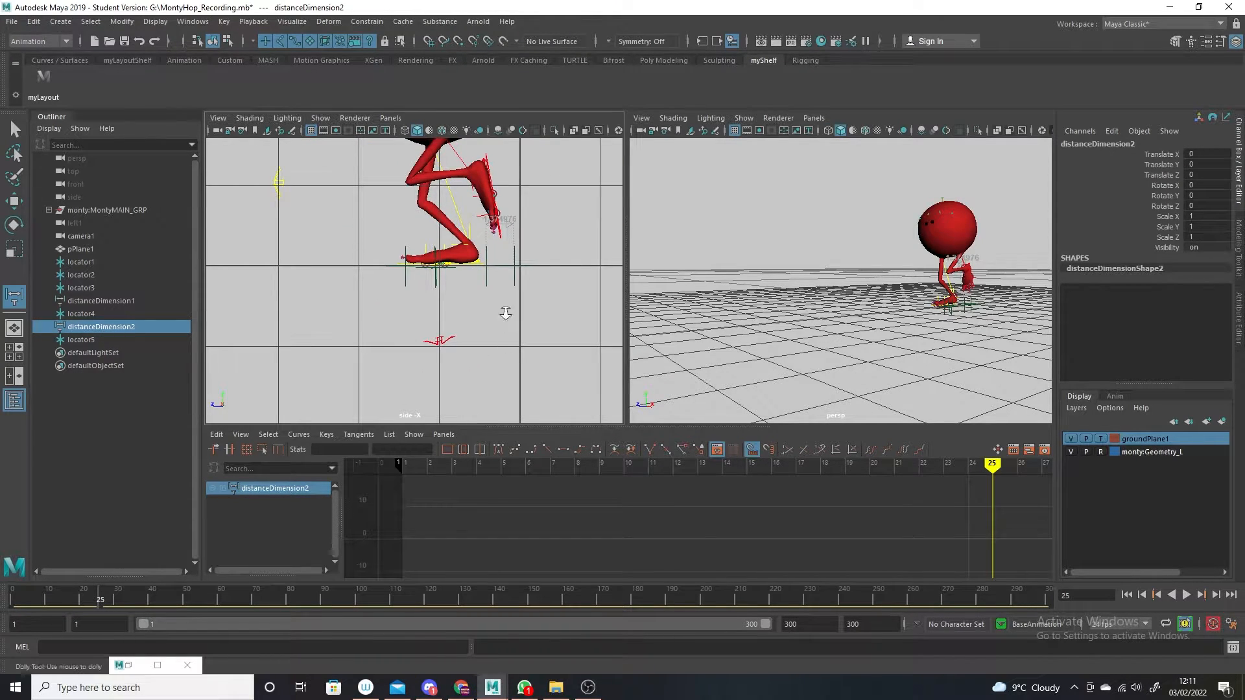
scroll(503, 311, up, 5)
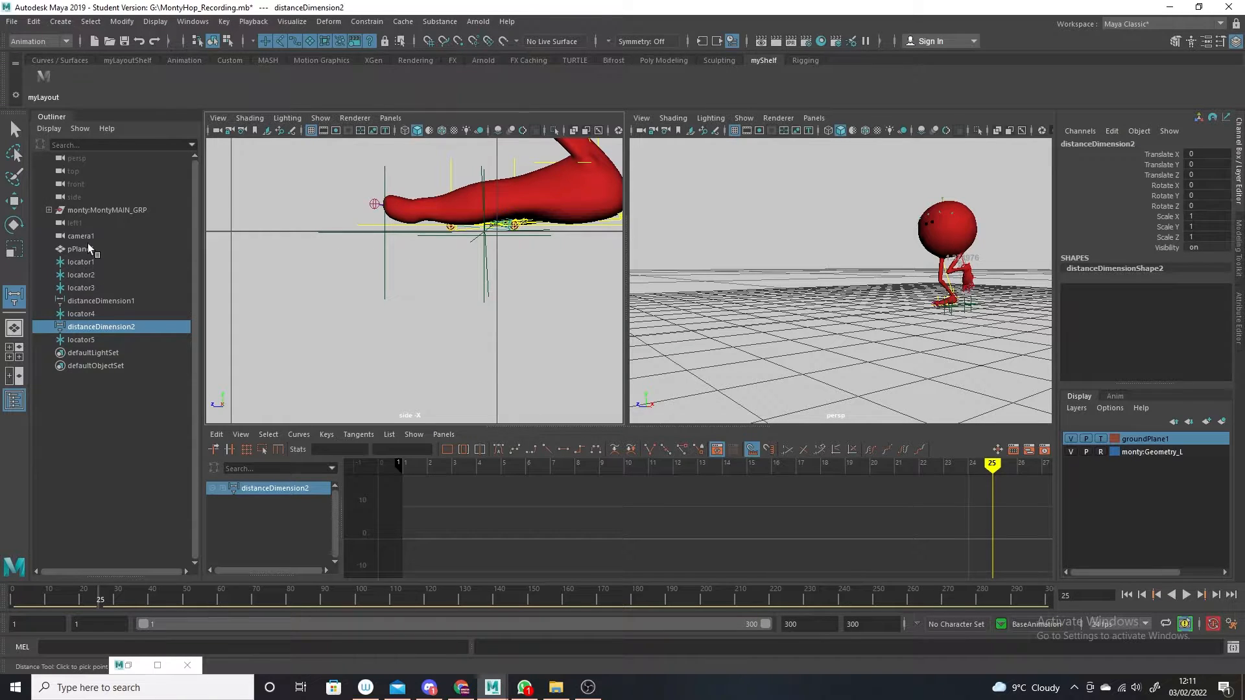
Delete locator2 to locator5 and both distance dimensions, keeping only locator1
click(84, 261)
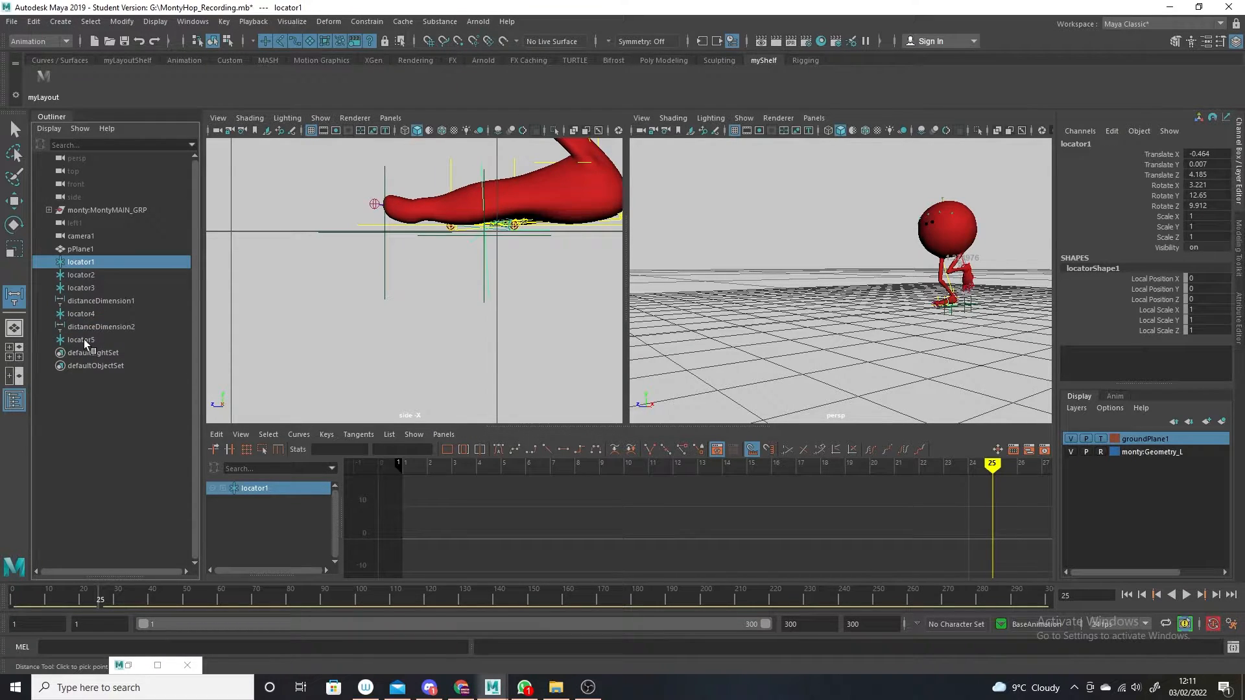
click(83, 274)
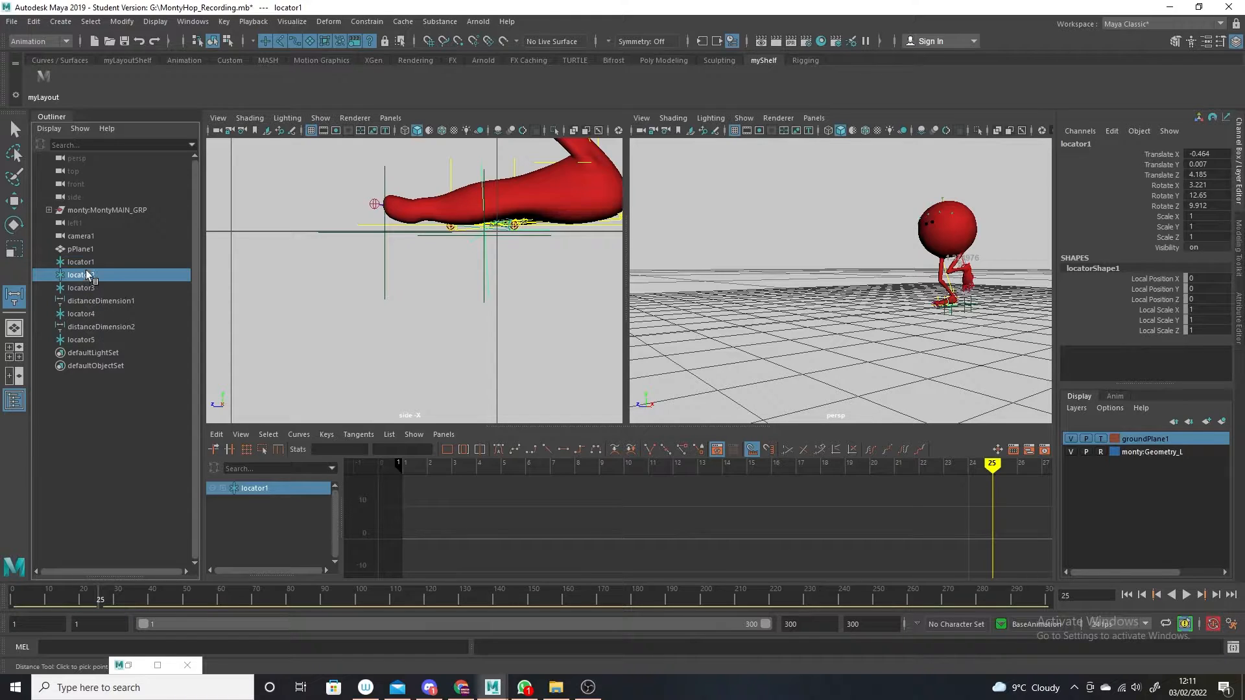
shift+click(87, 339)
key(Delete)
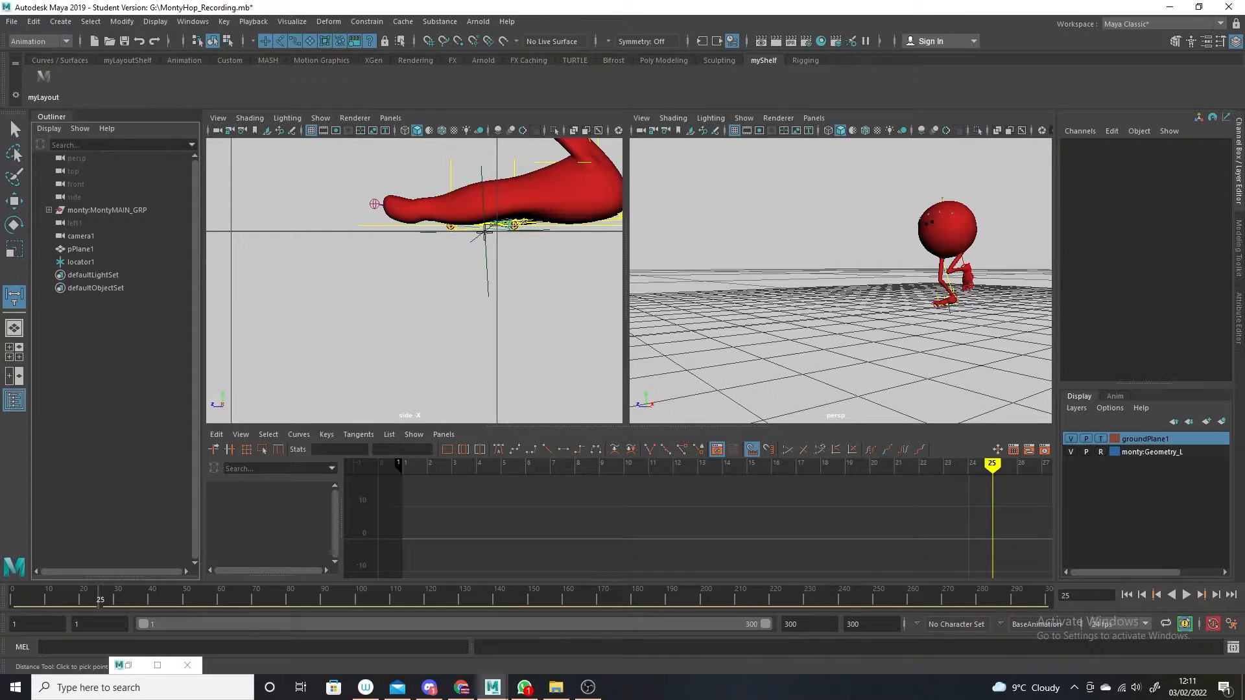
Place a new distance dimension about 1.50 units long between locator1 and the ground point below the toe tip
click(484, 233)
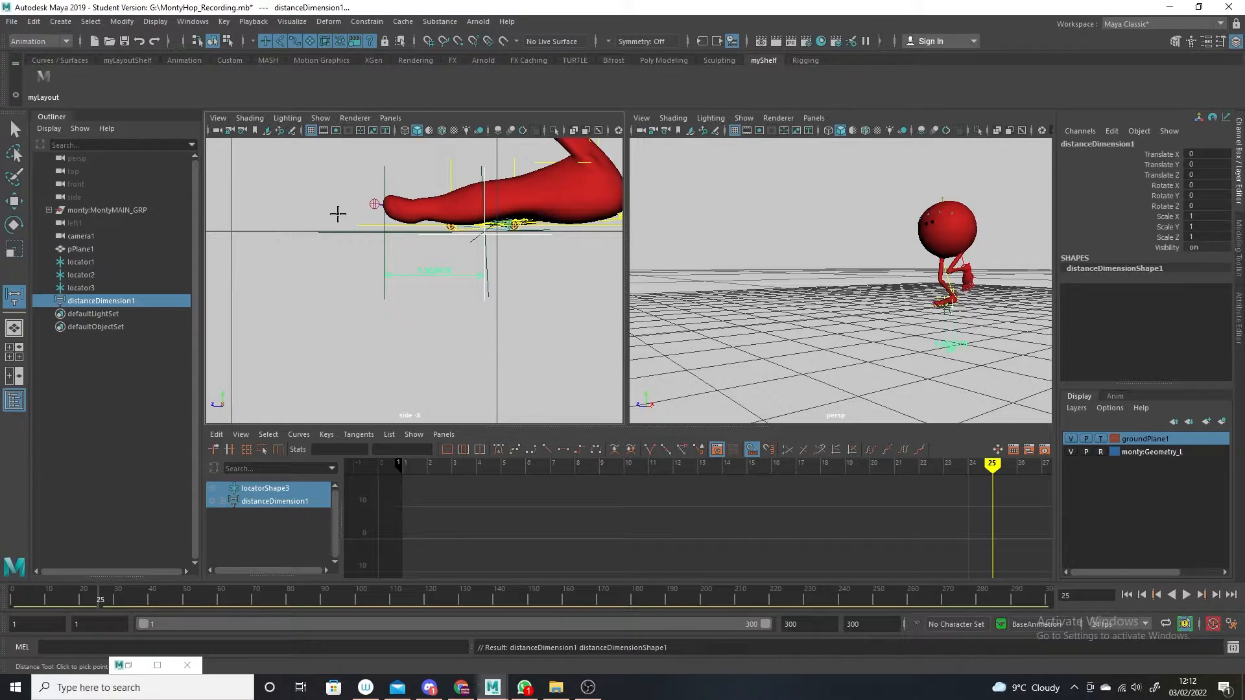
click(14, 128)
alt+middle_drag(527, 274, 431, 348)
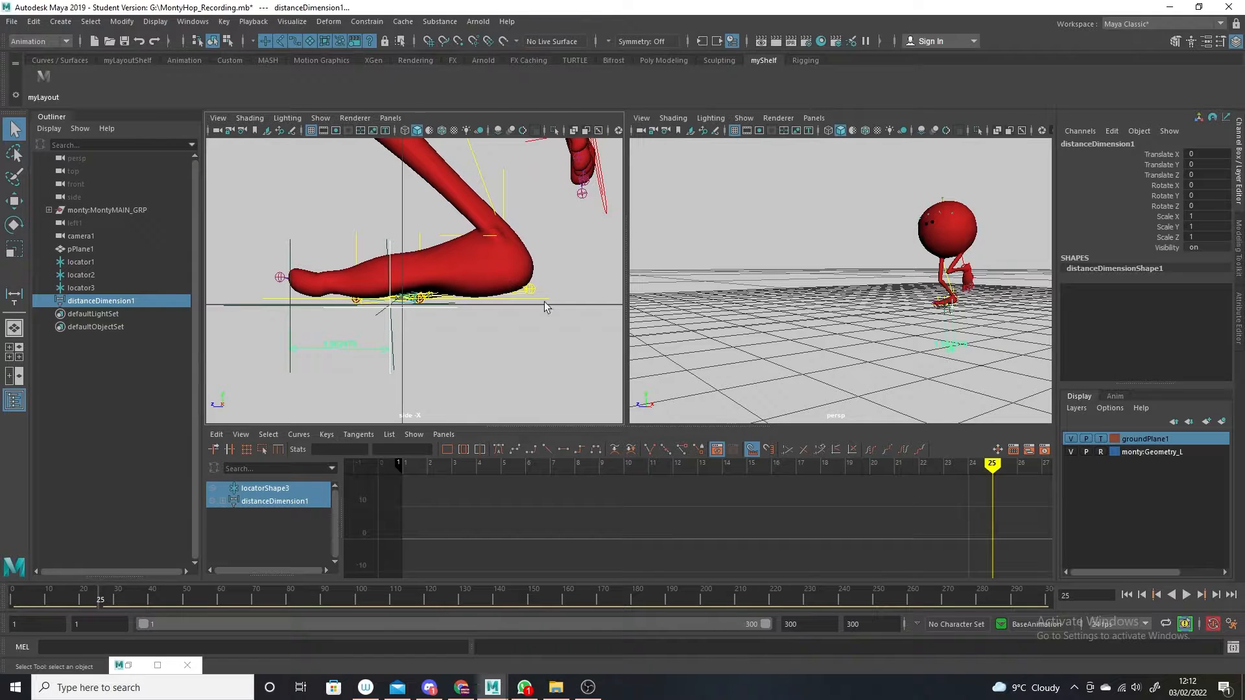
Move the right foot control and locator3 forward together at frame 25, bringing locator3 to Translate Z 4.309
click(541, 299)
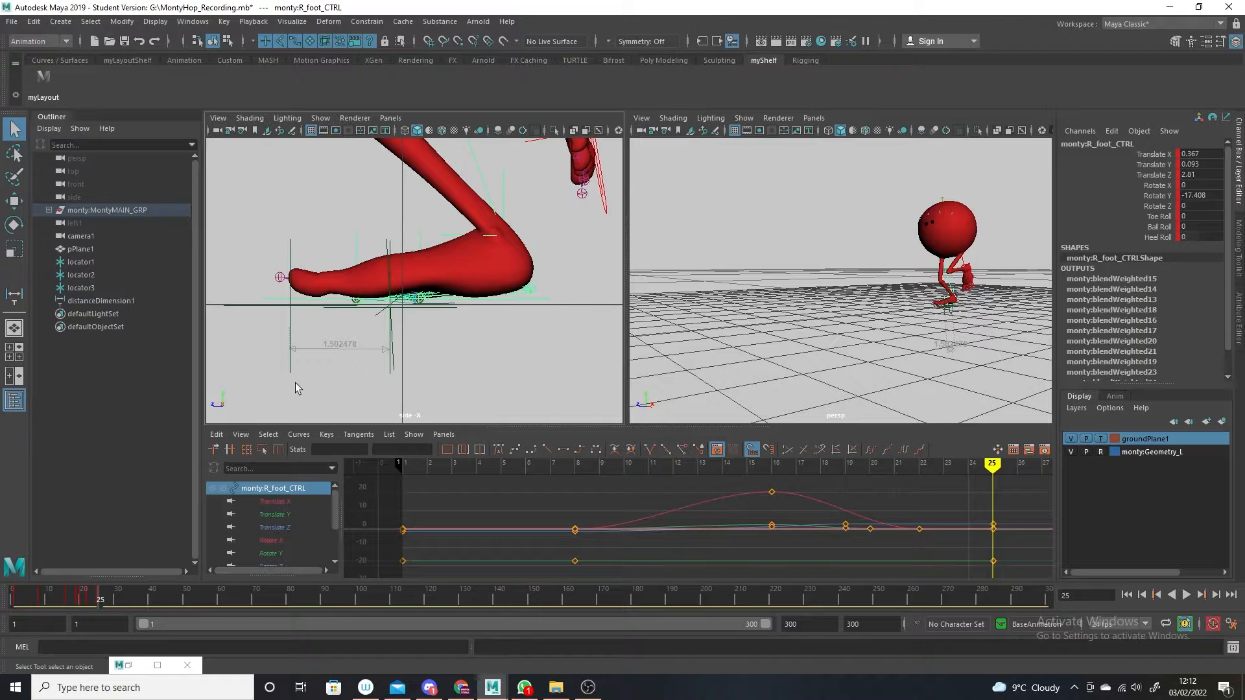
click(87, 288)
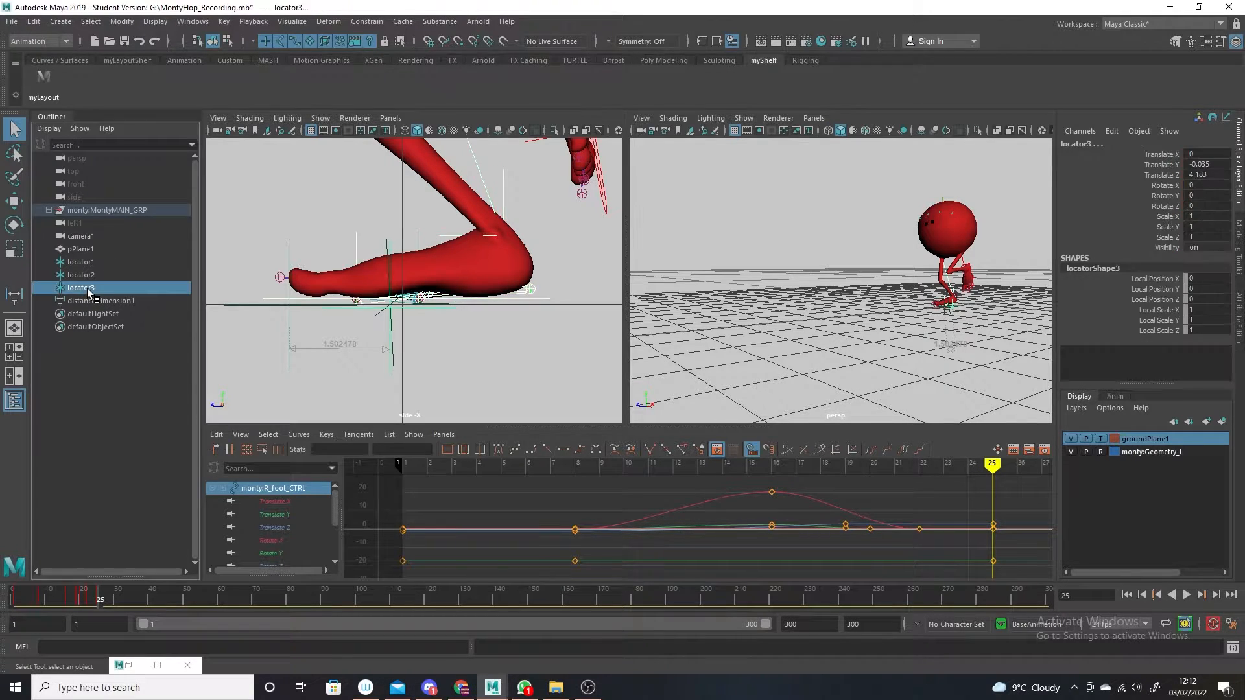
key(w)
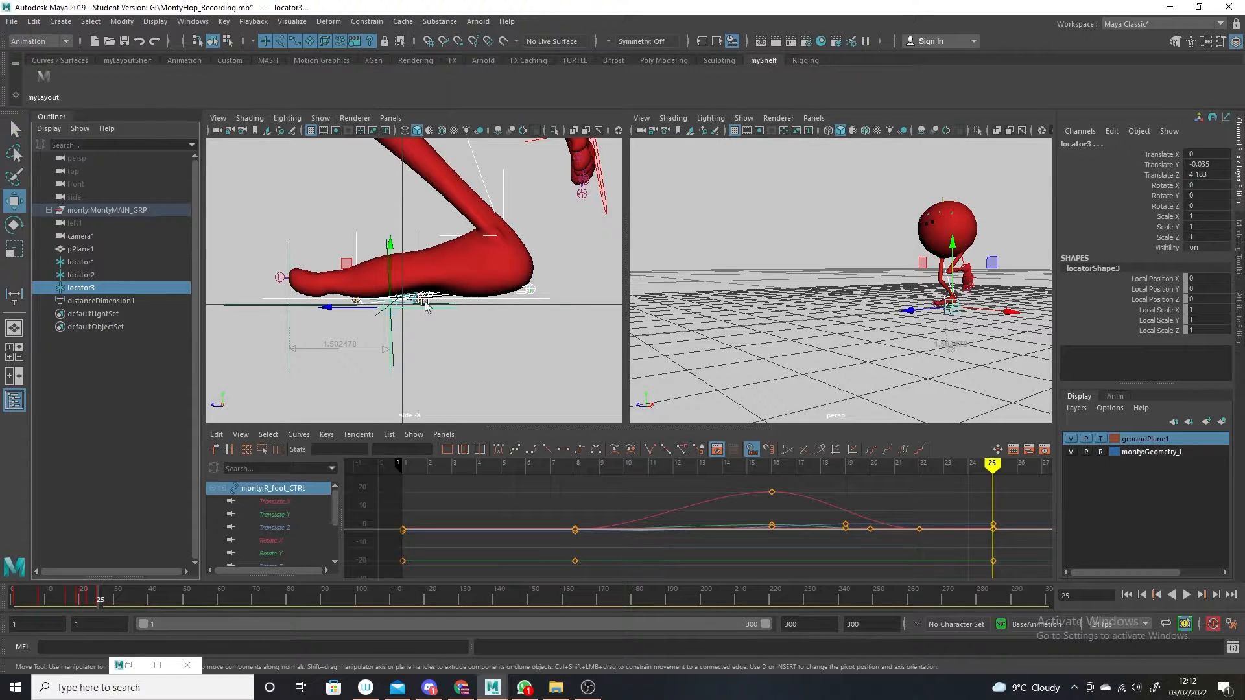
drag(329, 309, 318, 307)
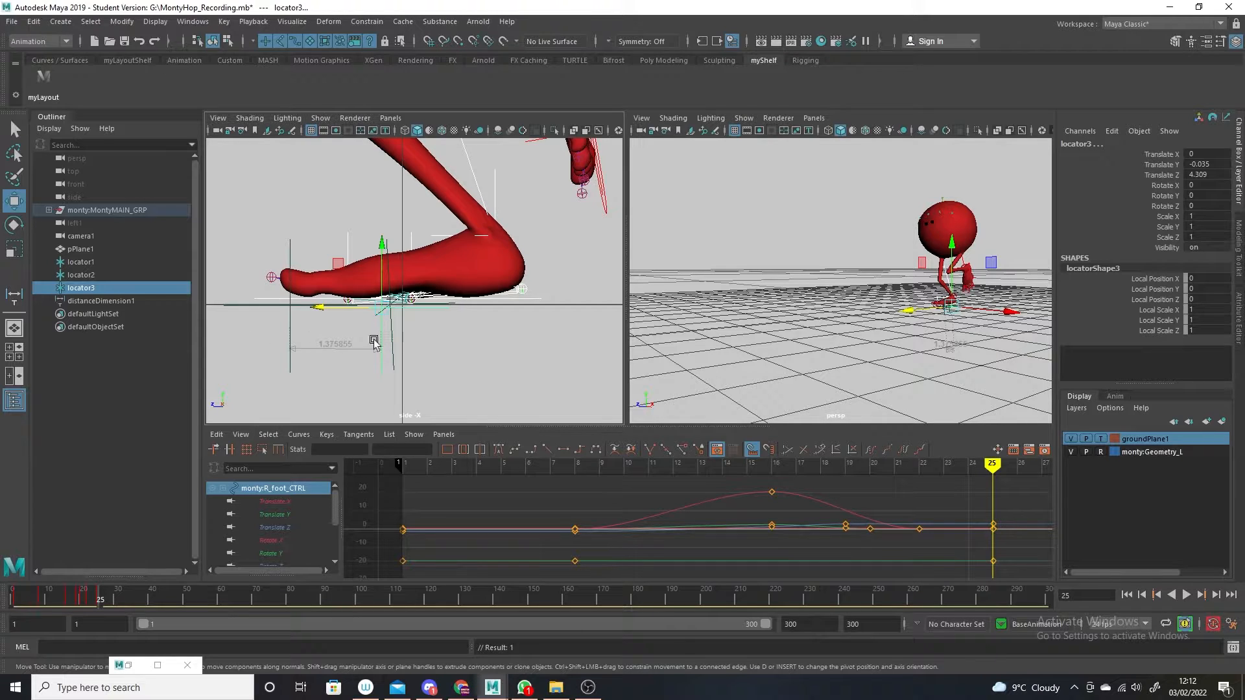
scroll(389, 324, down, 5)
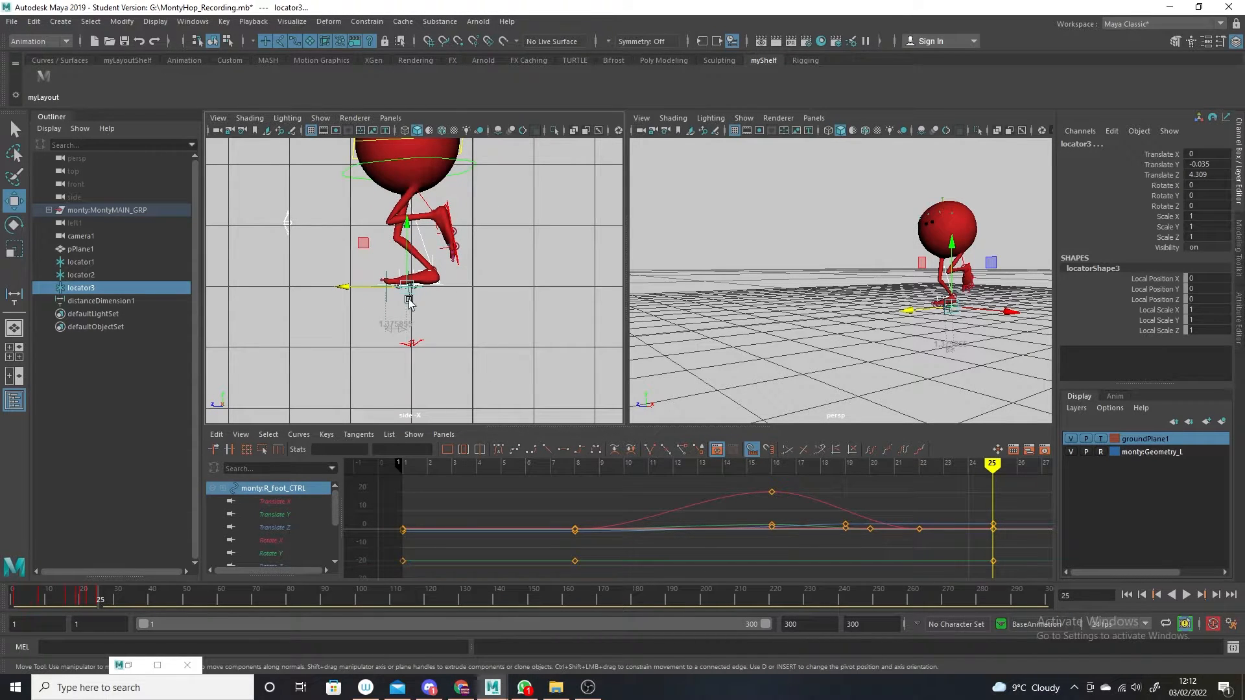
scroll(407, 300, up, 5)
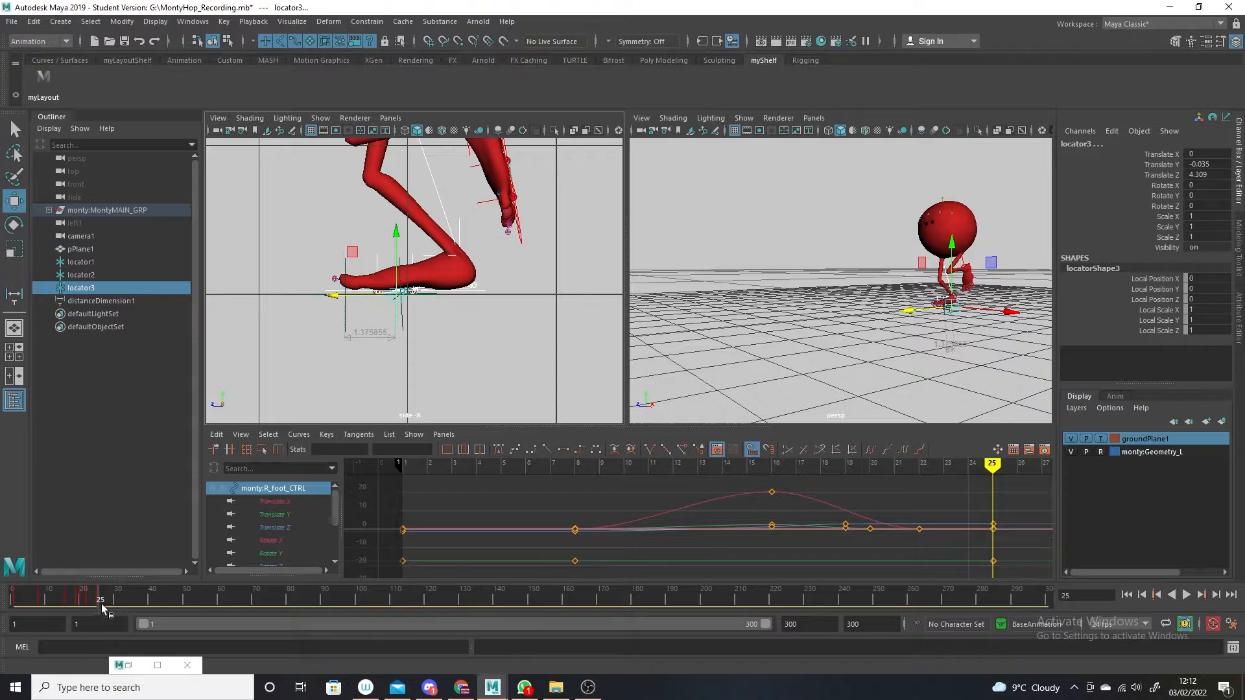
Play the hop briefly, and limit the side view to polygons and NURBS curves with the whole character in view
key(alt+v)
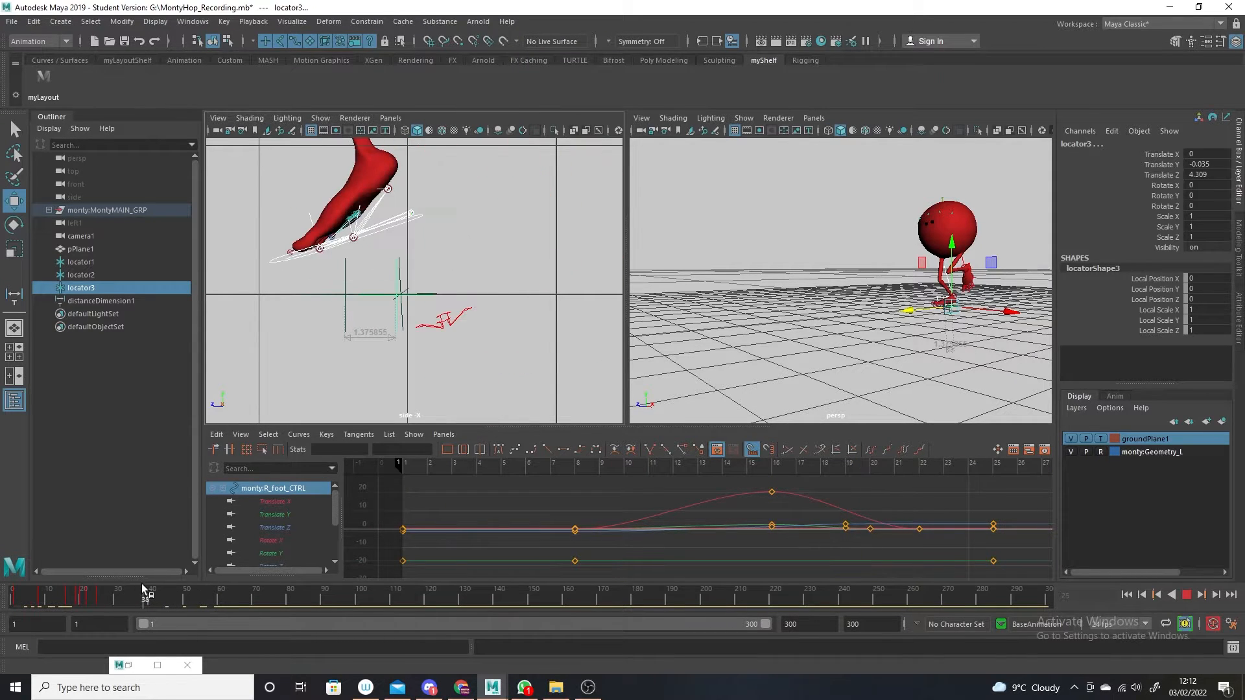
key(alt+v)
click(320, 118)
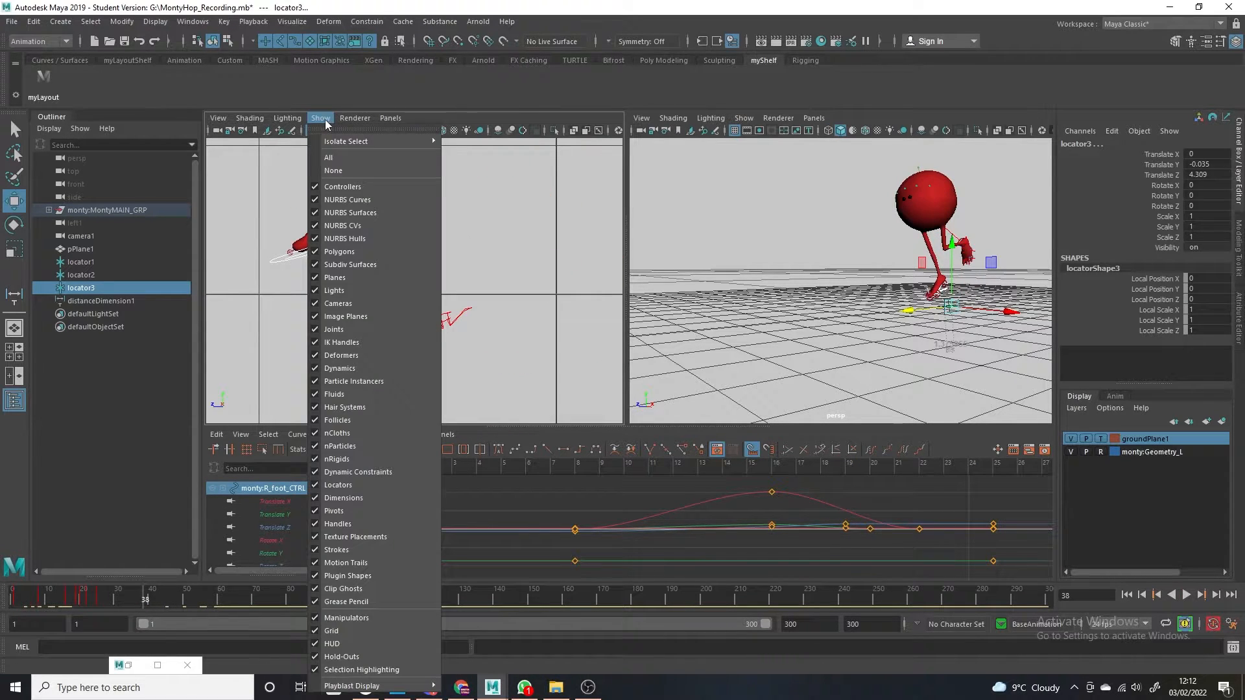
click(340, 171)
click(322, 119)
click(345, 246)
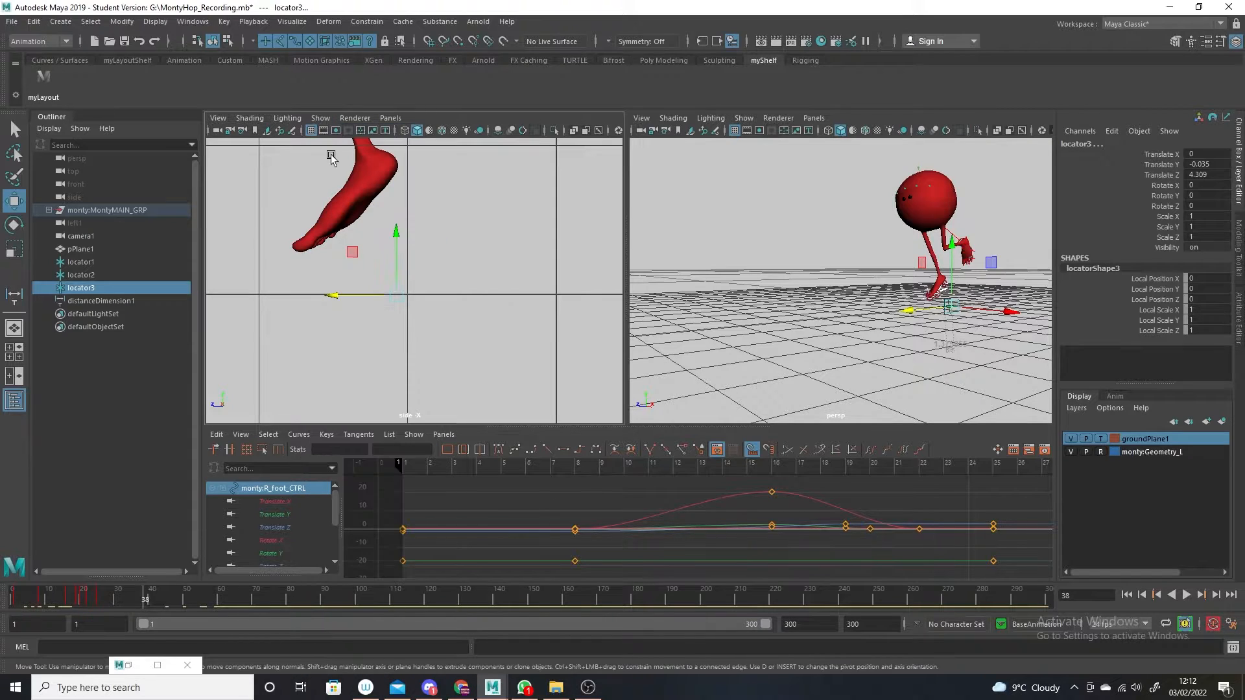
click(322, 118)
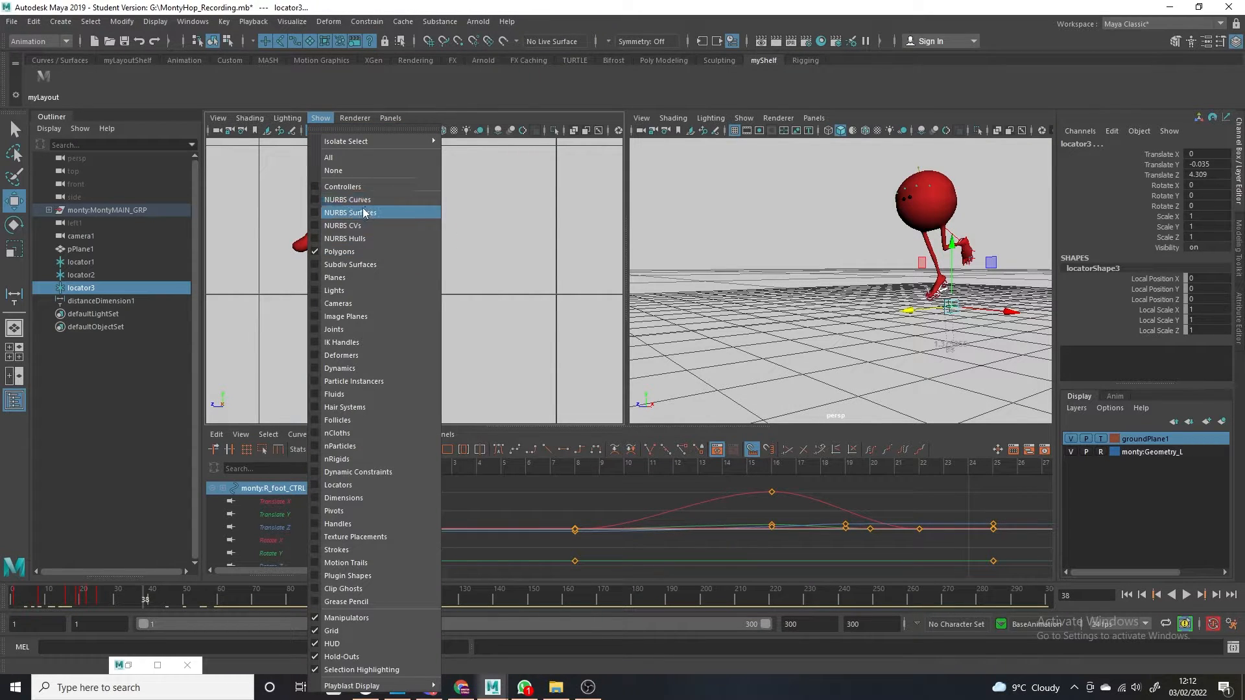
click(363, 205)
scroll(537, 356, down, 5)
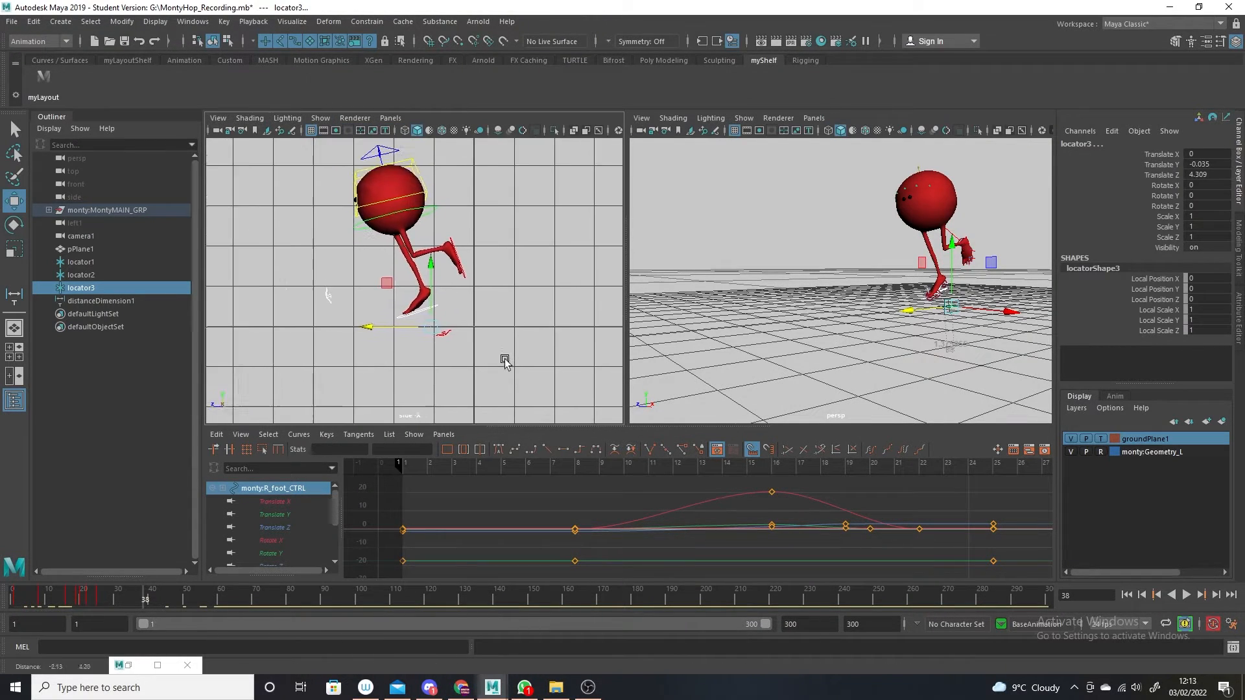
Play back the cycled hop in the side view, and restart playback from frame 1 with the squash control selected
key(alt+v)
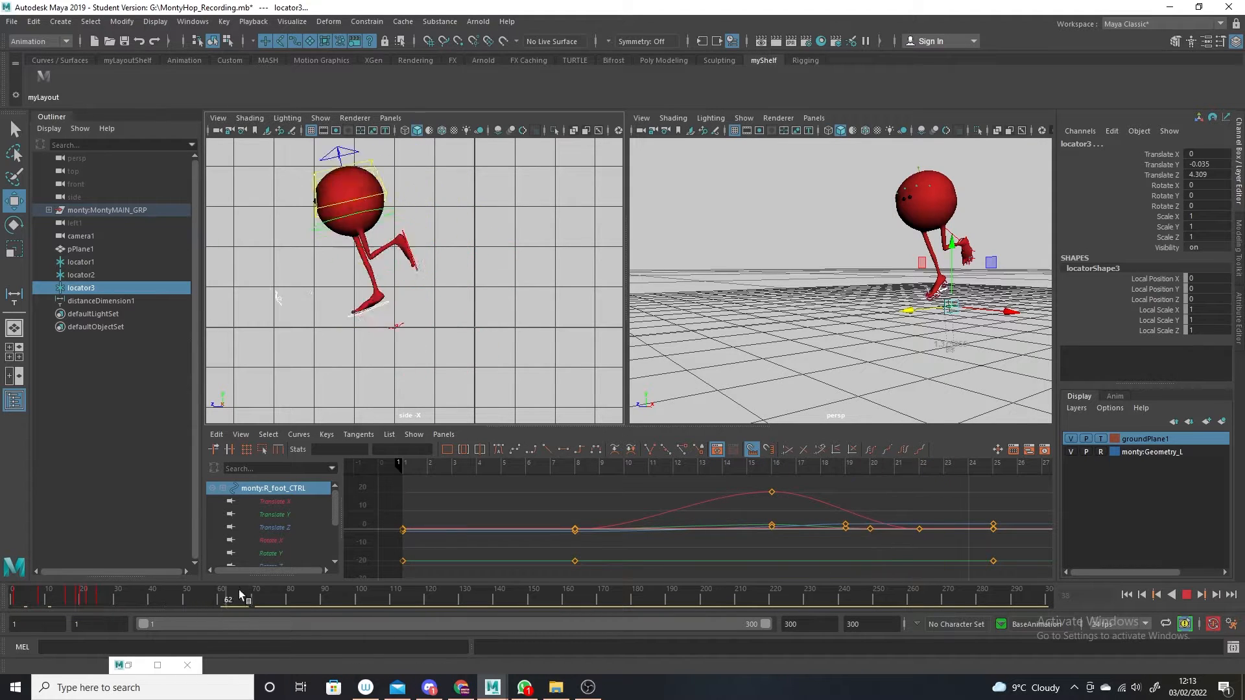
key(alt+v)
click(477, 181)
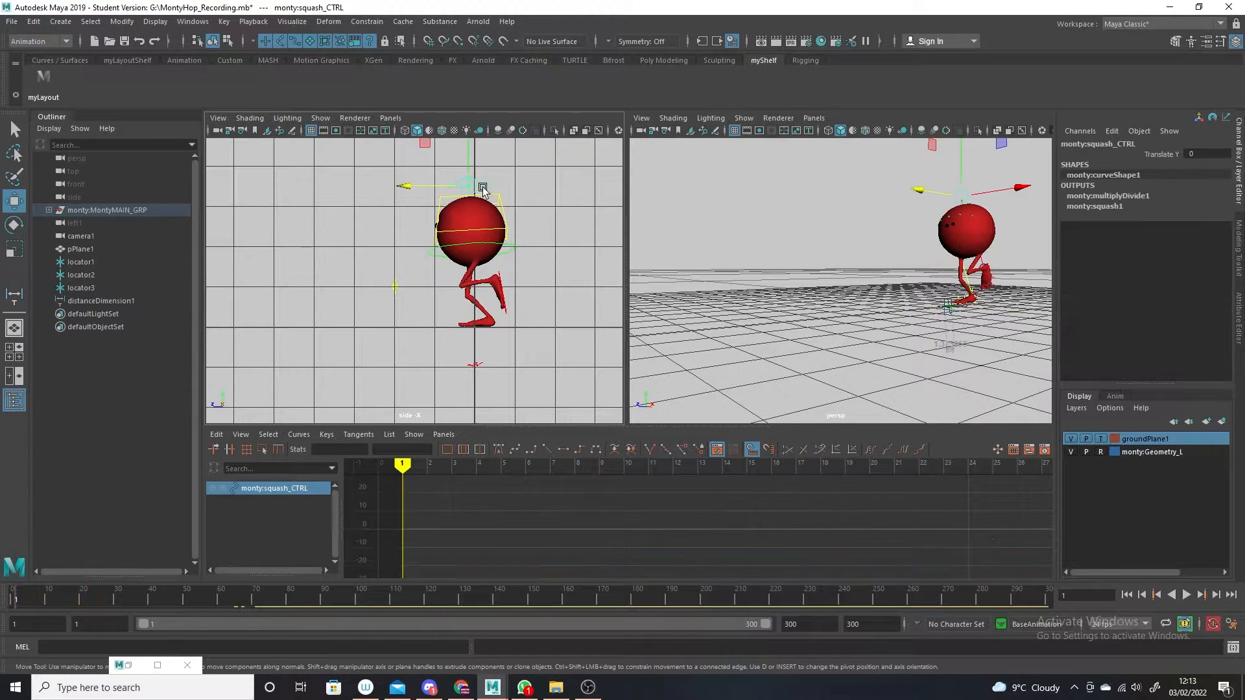
key(alt+v)
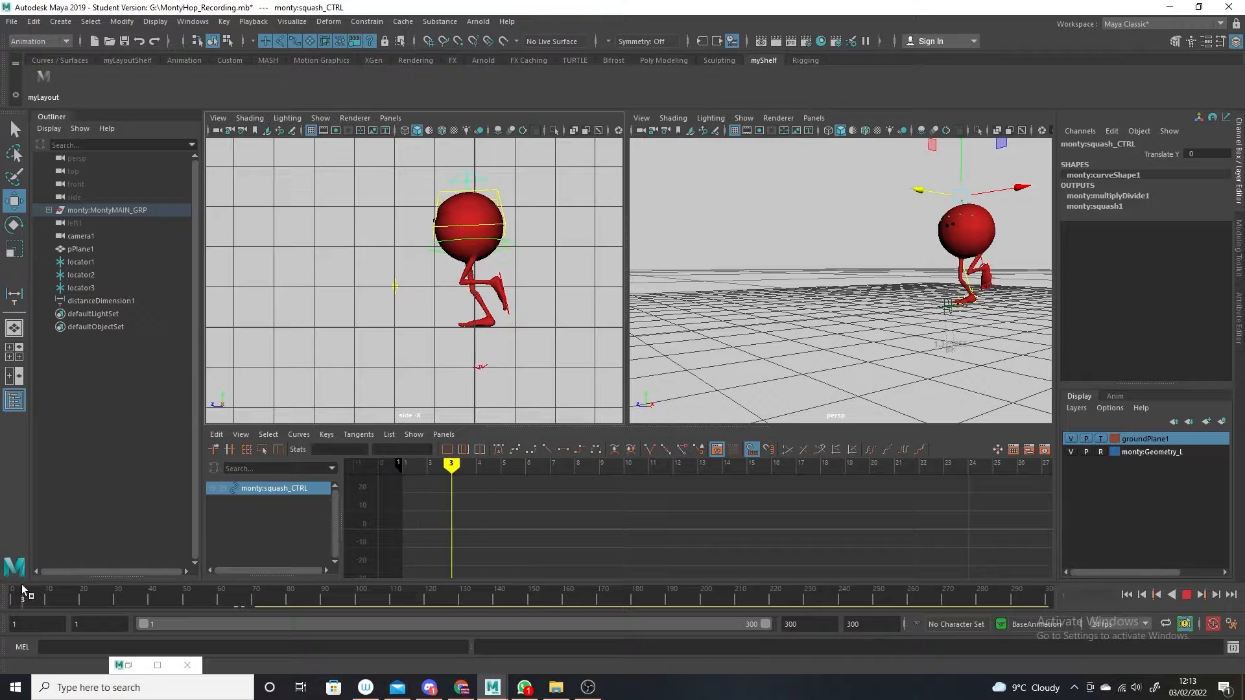
Key the squash control with Translate Y 0 at frame 1 and 0.189 at frame 8
key(alt+v)
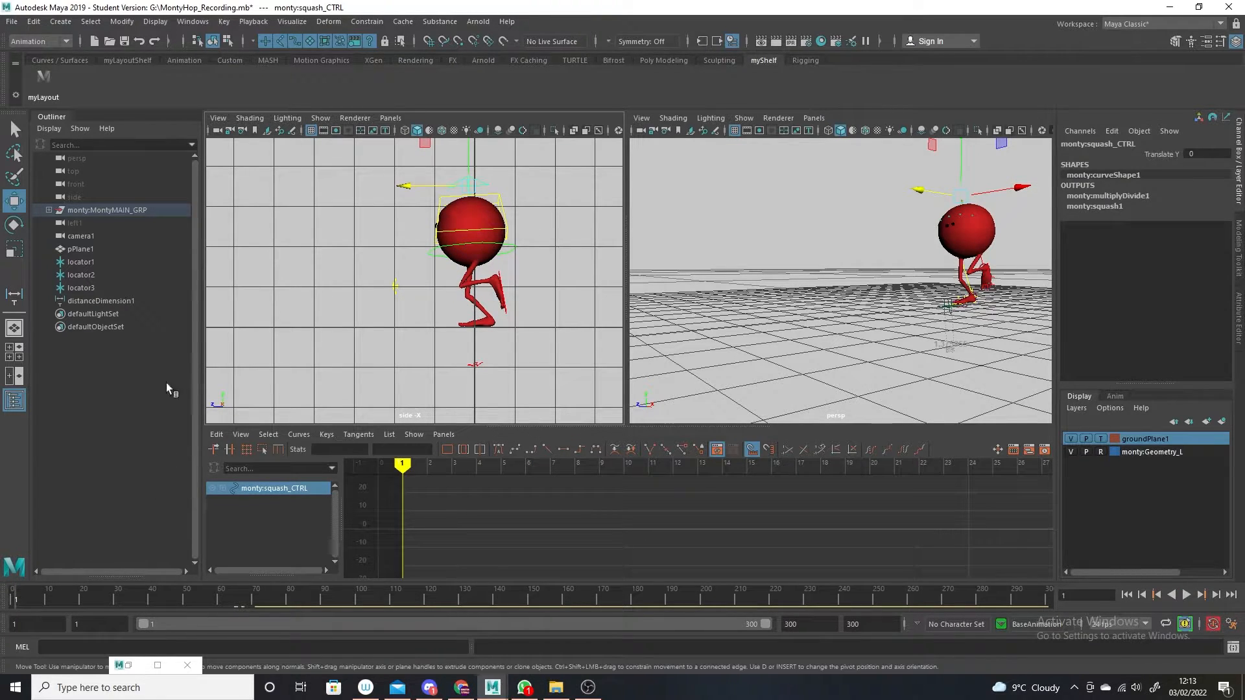
key(s)
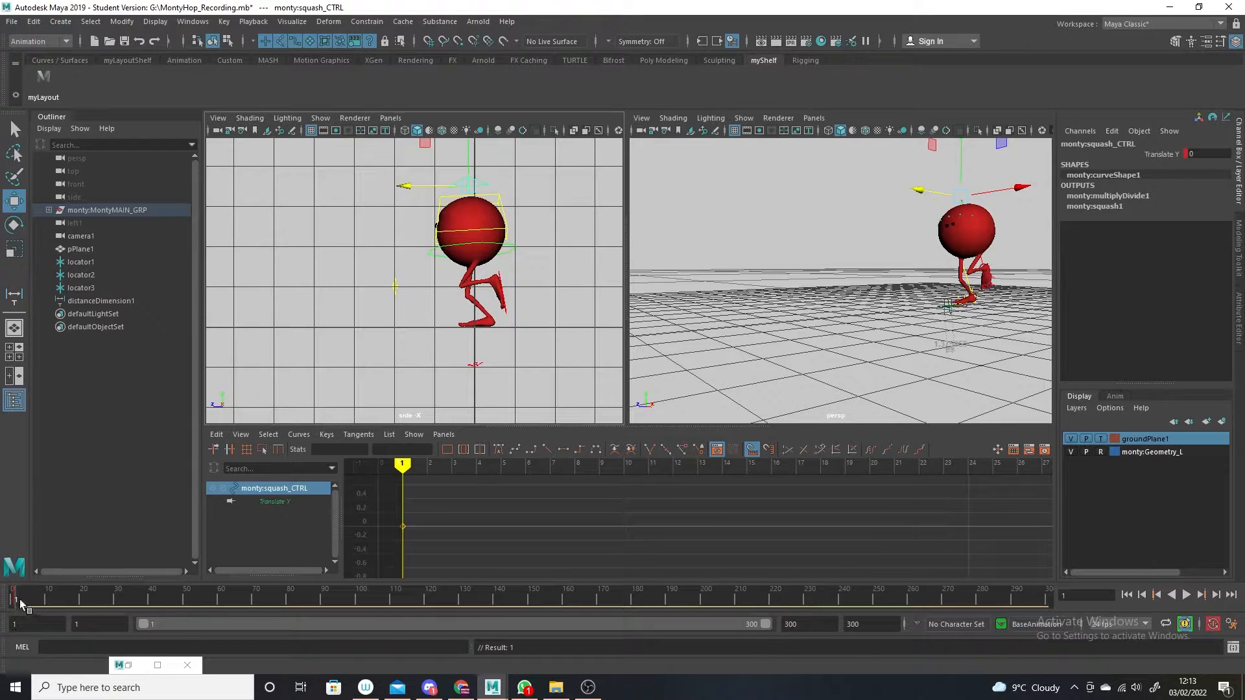
key(alt+v)
key(alt+v)
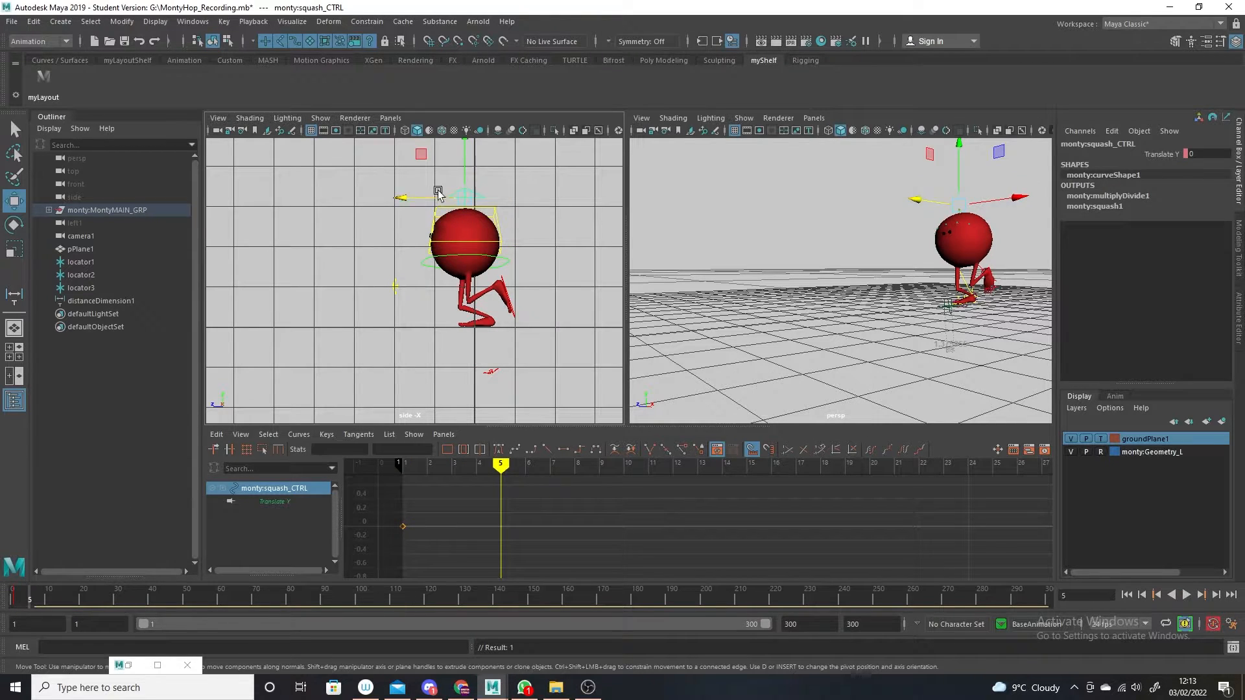
drag(26, 599, 40, 597)
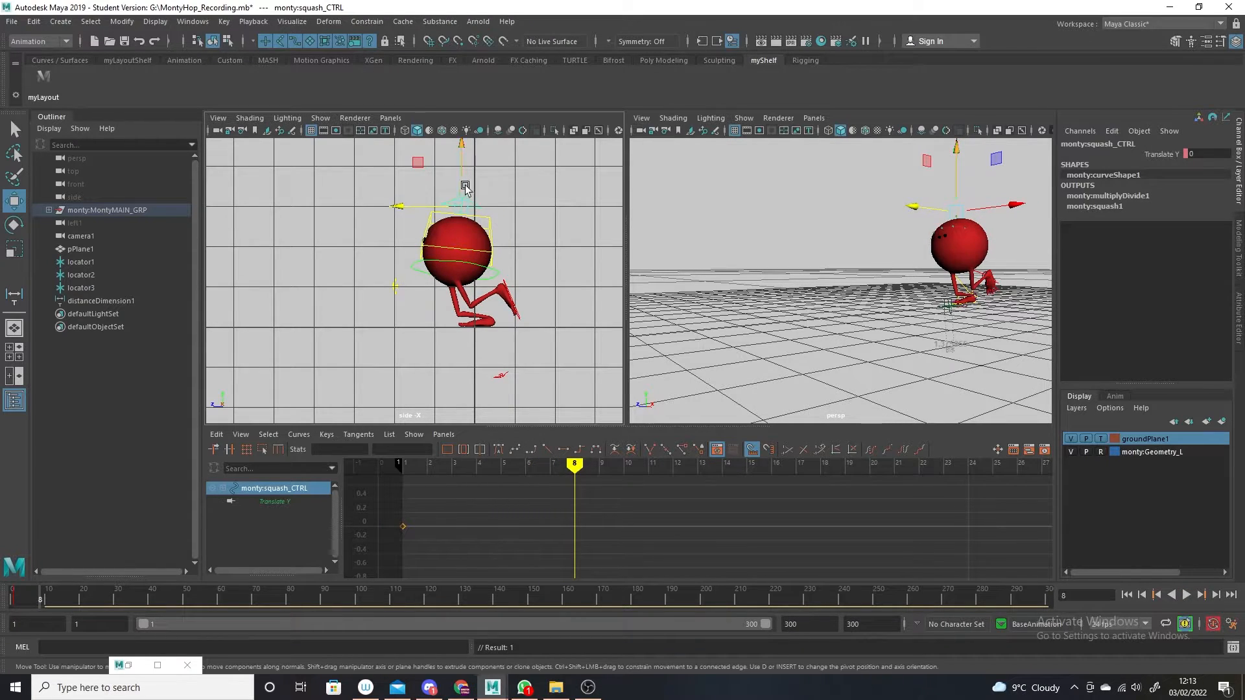
drag(463, 183, 462, 179)
key(s)
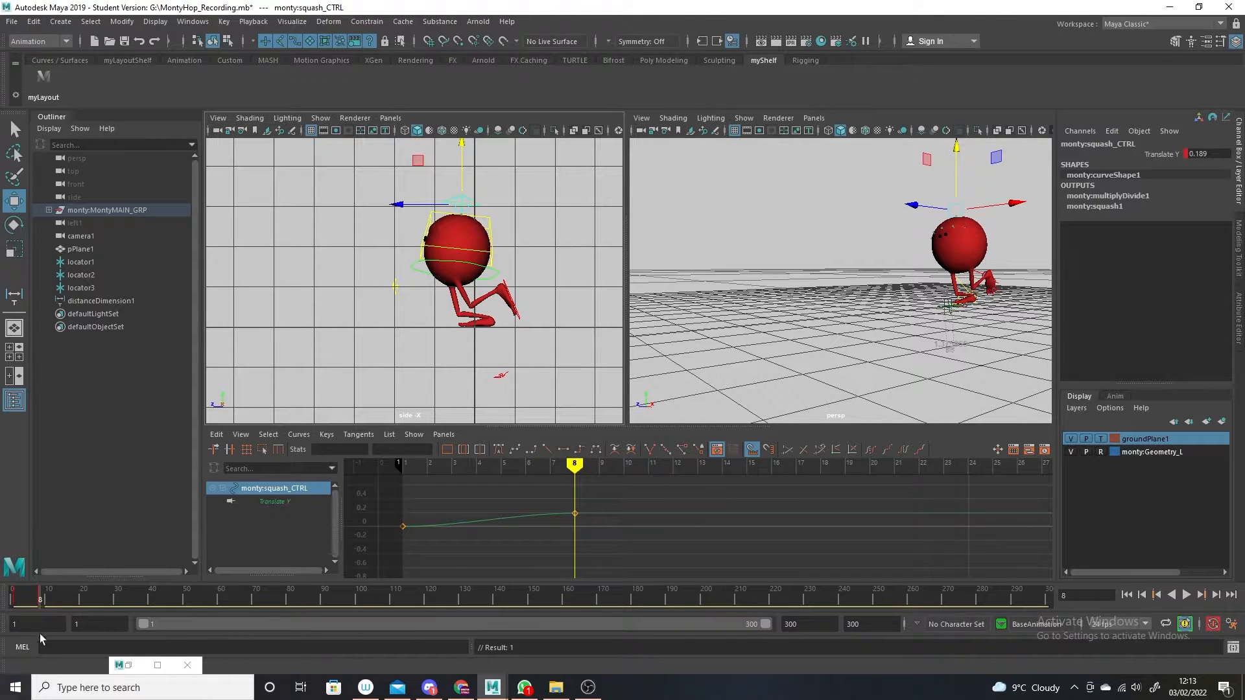
Stretch the body with the squash control at frame 5 and key its Translate Y at 0.242
click(13, 591)
mouse_move(13, 591)
mouse_down()
mouse_move(45, 591)
mouse_move(13, 591)
mouse_move(29, 590)
mouse_up()
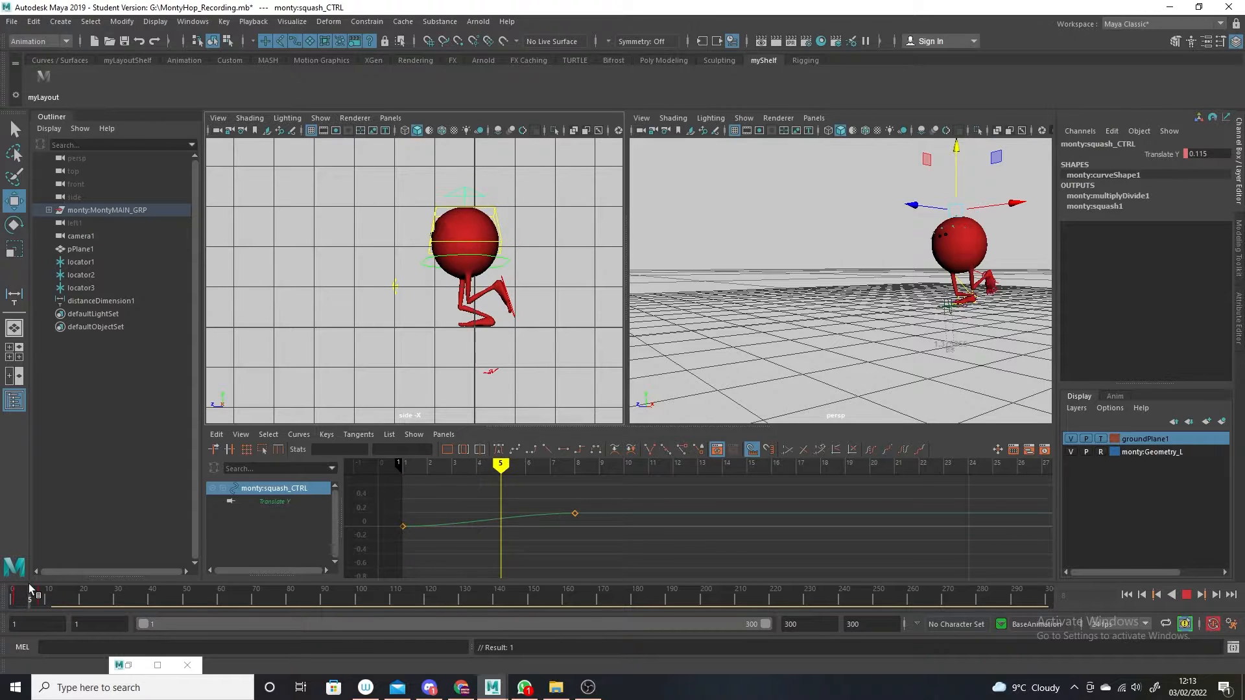
drag(465, 172, 465, 166)
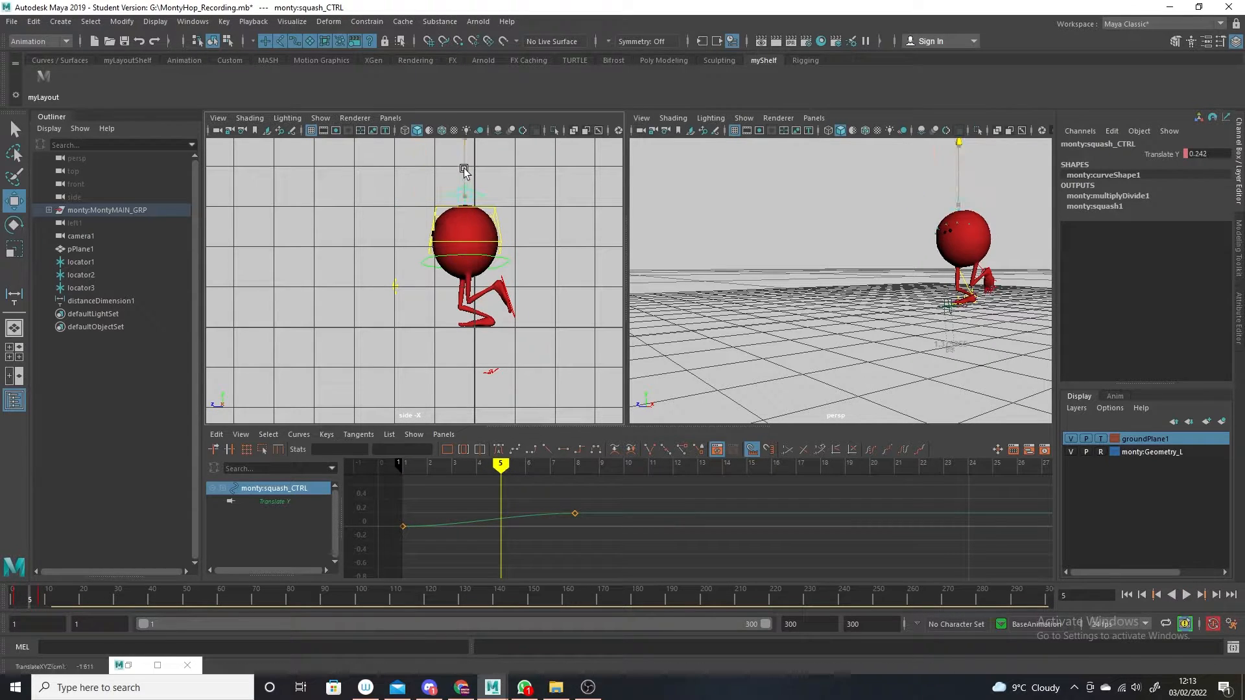
key(s)
key(alt+v)
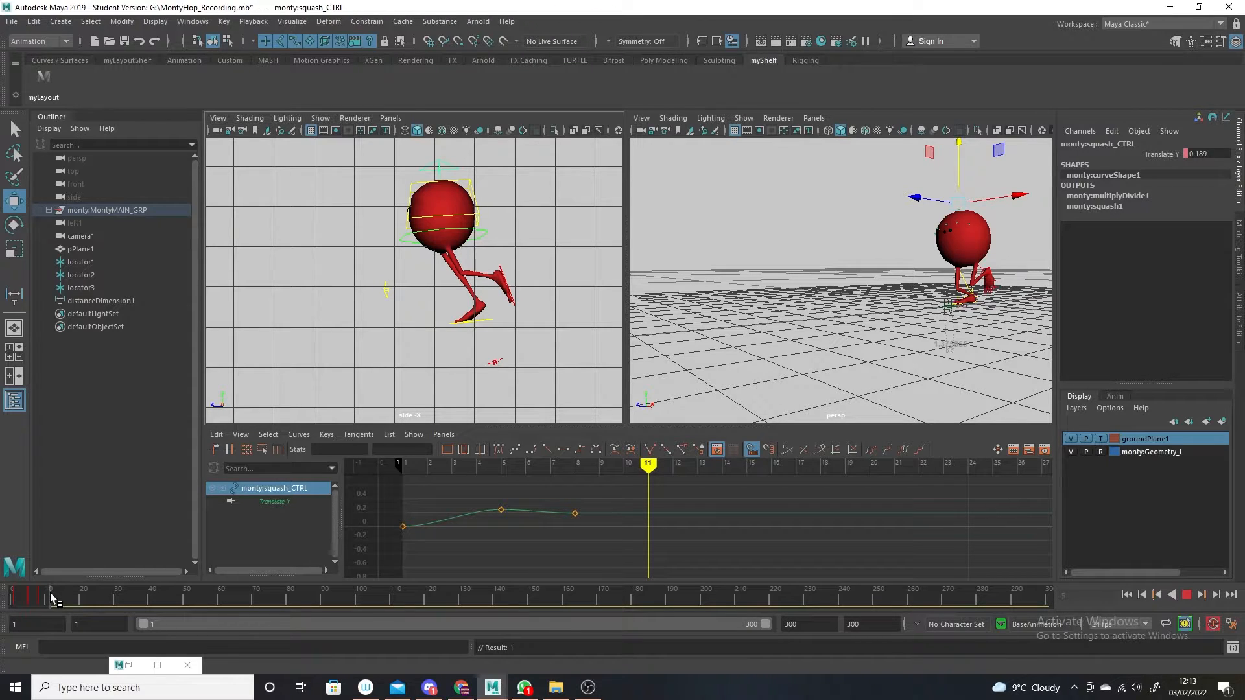
Flatten the body with squash control keys of Translate Y -0.248 at frame 14 and -0.5 at frame 17
mouse_move(51, 597)
mouse_down()
mouse_move(77, 597)
mouse_move(62, 596)
mouse_up()
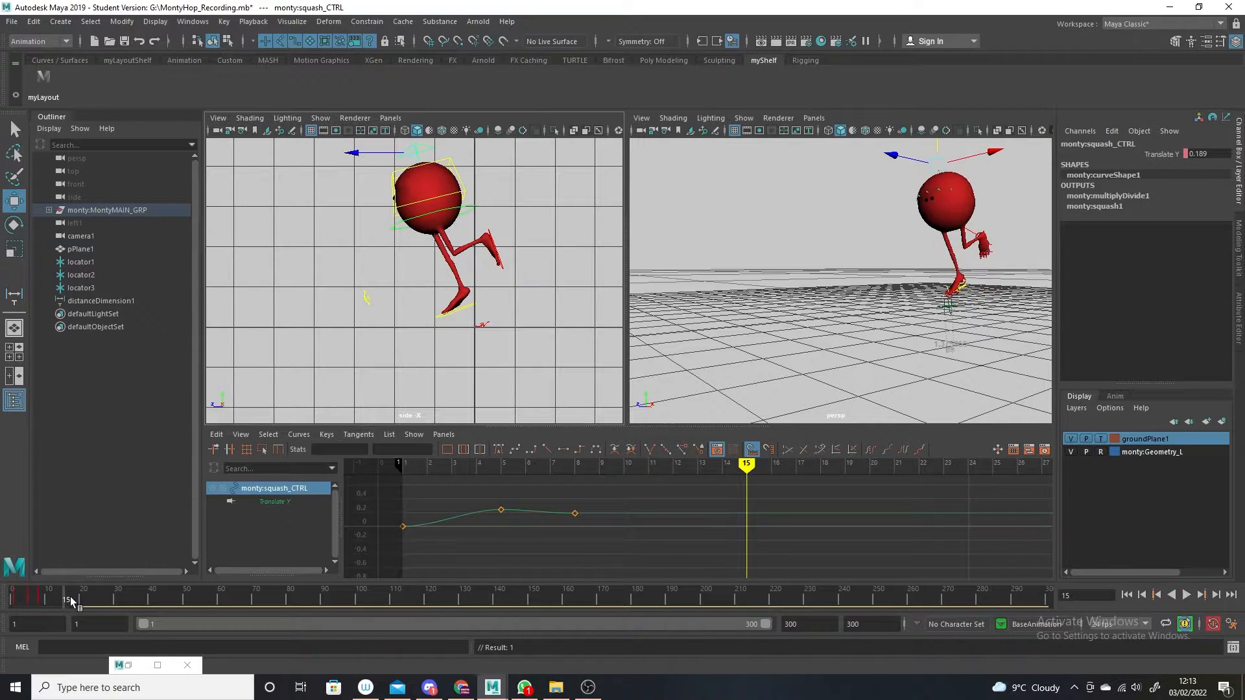
alt+middle_drag(508, 172, 501, 196)
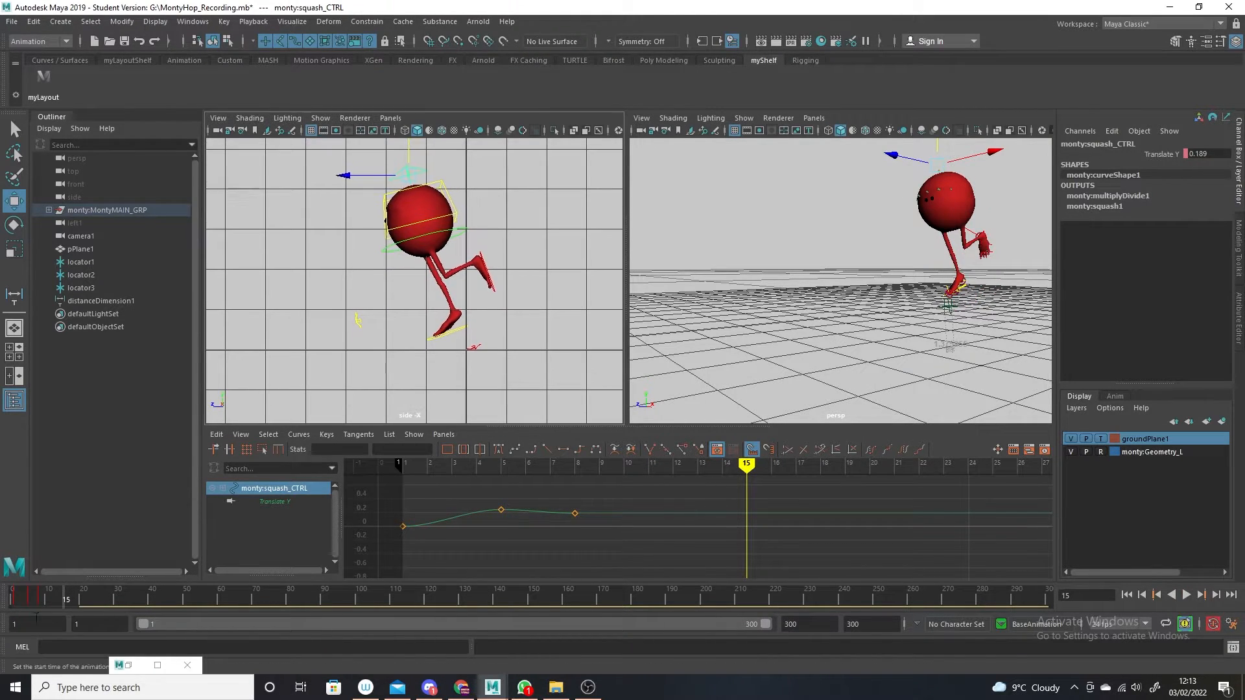
click(62, 597)
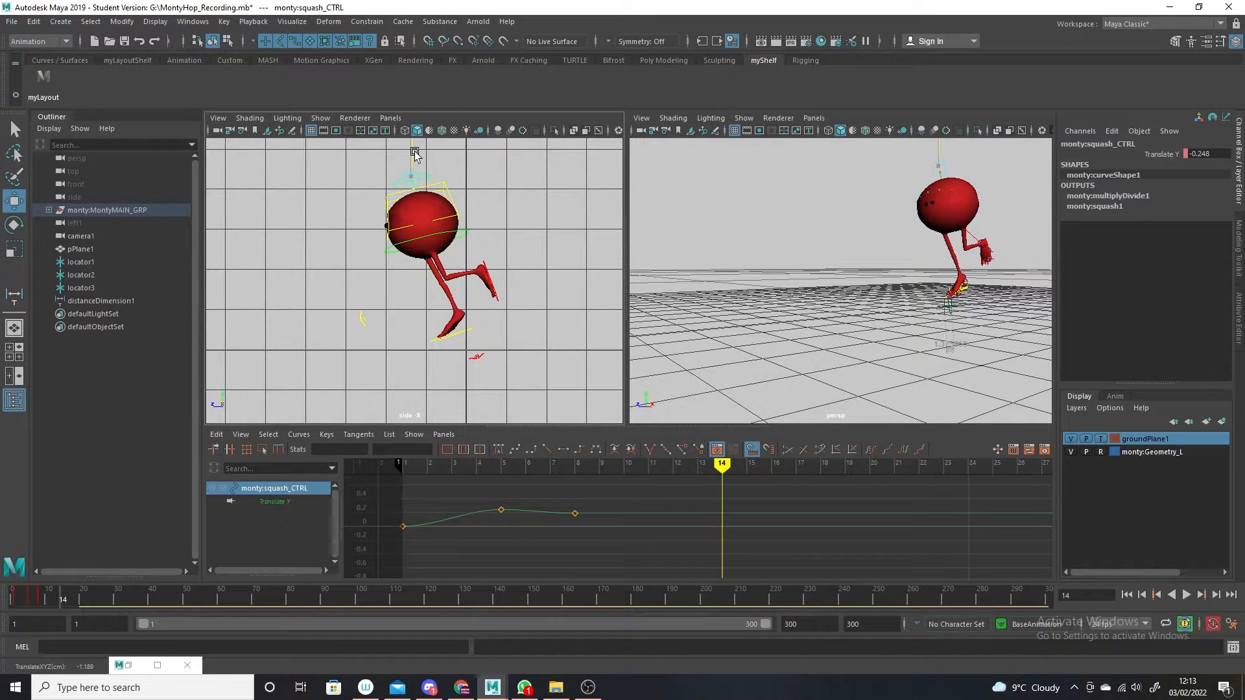
key(s)
mouse_move(70, 598)
mouse_down()
mouse_move(32, 589)
mouse_move(76, 582)
mouse_move(47, 574)
mouse_move(69, 575)
mouse_up()
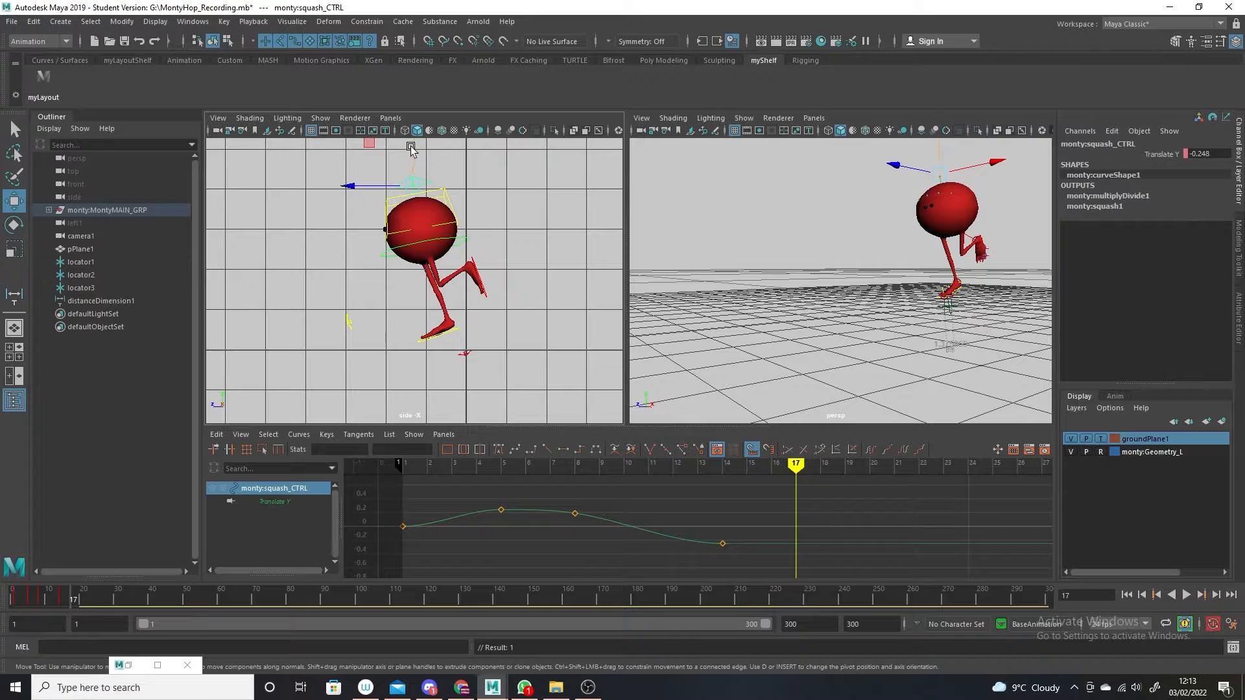
drag(411, 146, 411, 150)
key(s)
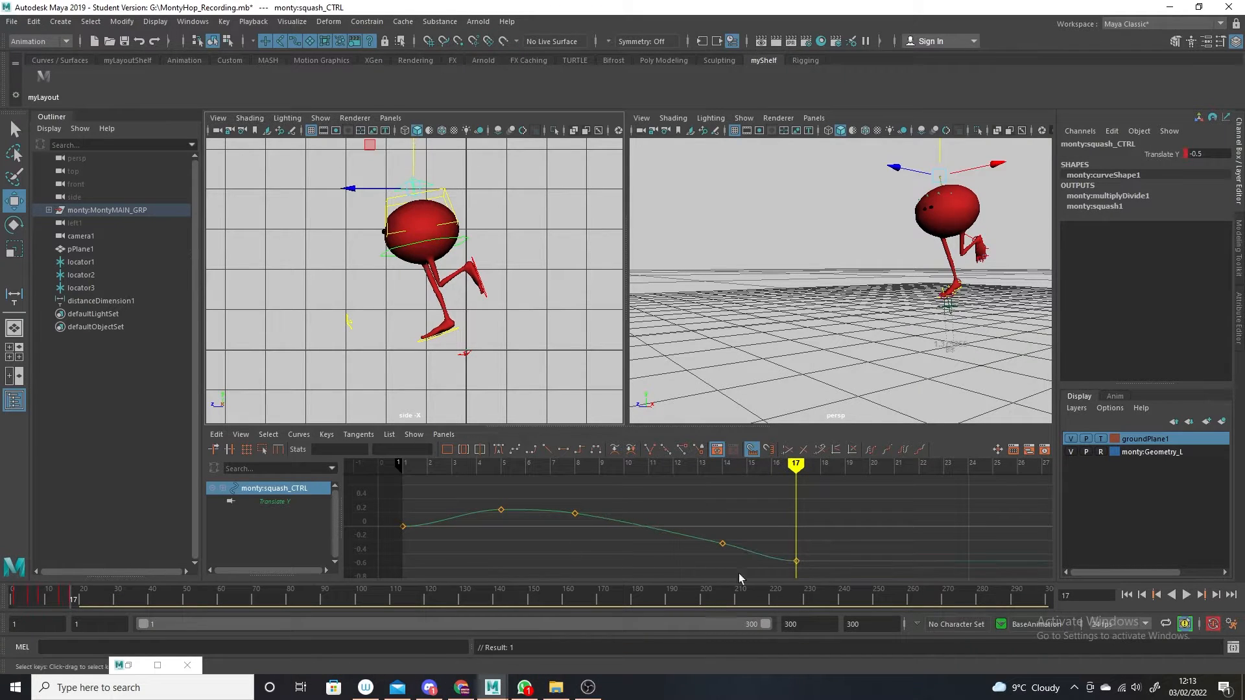
Retime the last two squash keys so the -0.248 key sits at frame 13 and the -0.5 key at frame 17
drag(792, 530, 819, 565)
shift+middle_drag(819, 566, 703, 552)
click(722, 543)
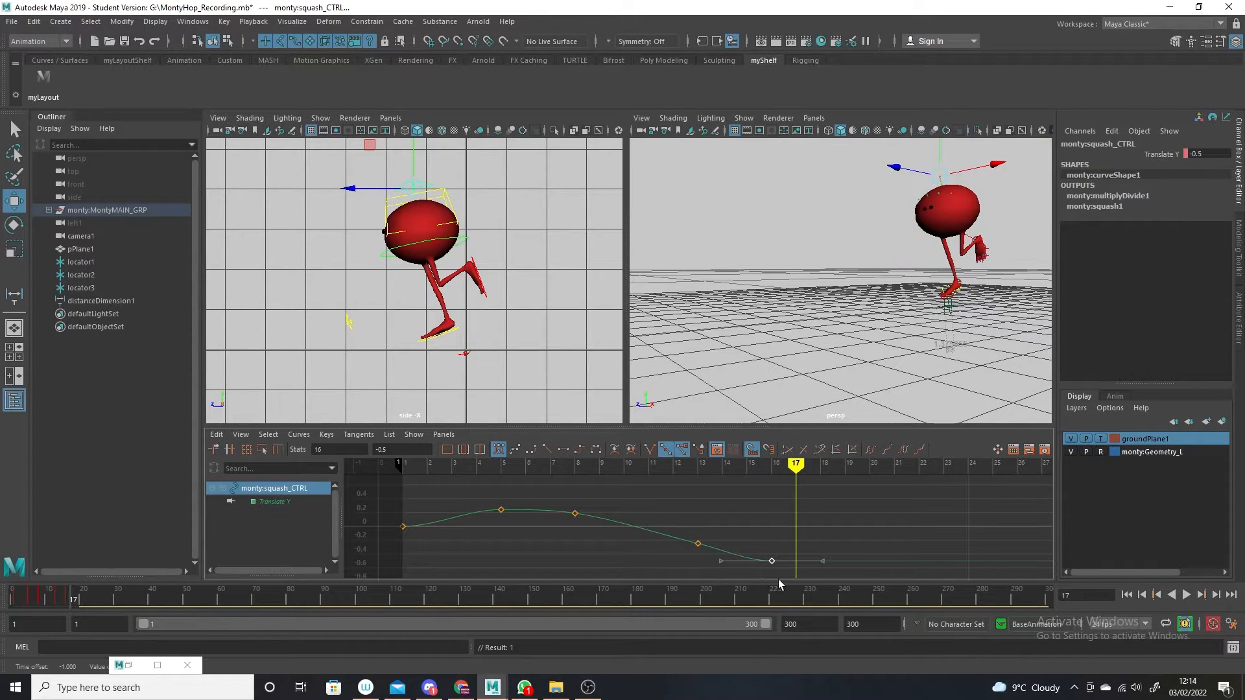
shift+middle_drag(770, 574, 784, 575)
Key a body stretch at frame 19 and raise that squash key's Translate Y to 0.358
mouse_move(69, 601)
mouse_down()
mouse_move(88, 594)
mouse_move(78, 595)
mouse_up()
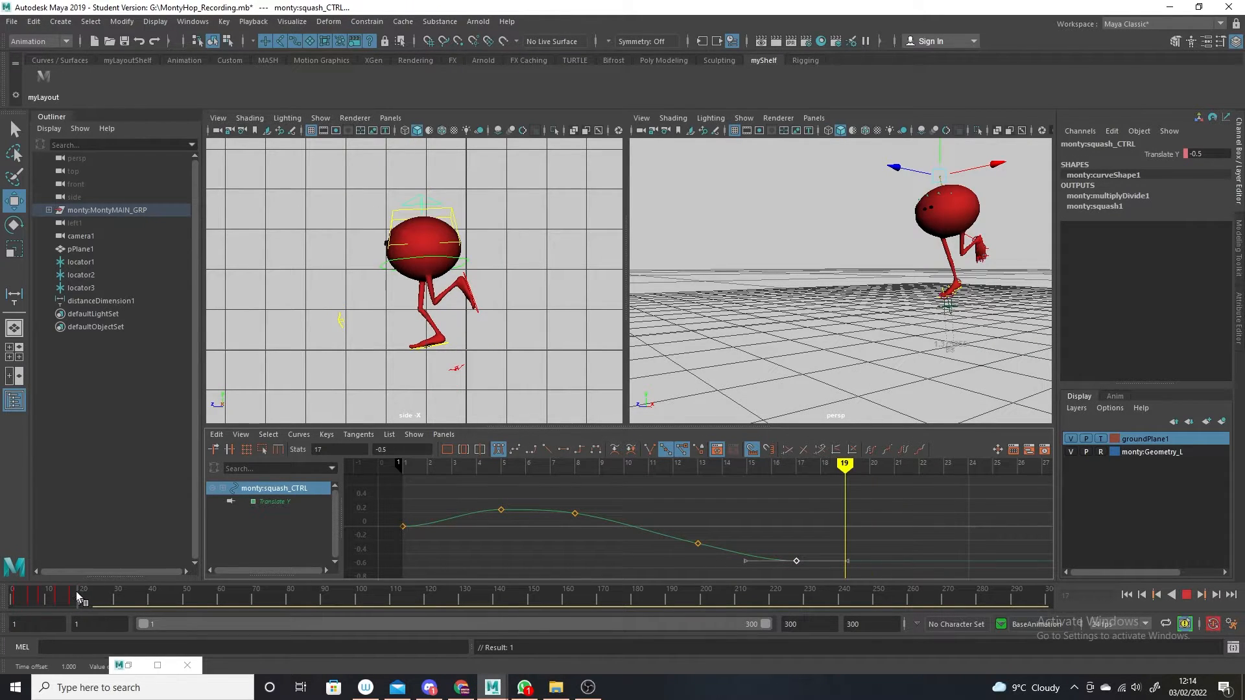
drag(422, 177, 418, 162)
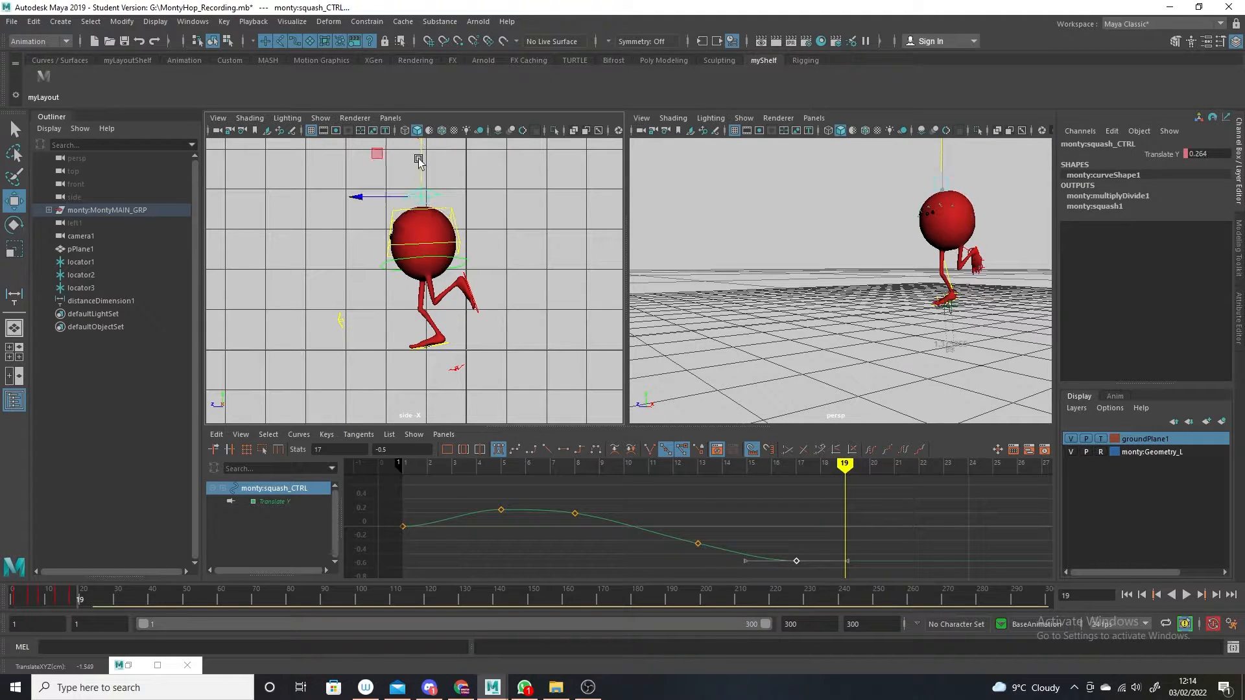
key(s)
drag(892, 494, 841, 519)
middle_drag(848, 515, 849, 509)
Key the squash control's Translate Y at -0.33 on frame 6 and move the stretch key at frame 5 to frame 4
key(alt+v)
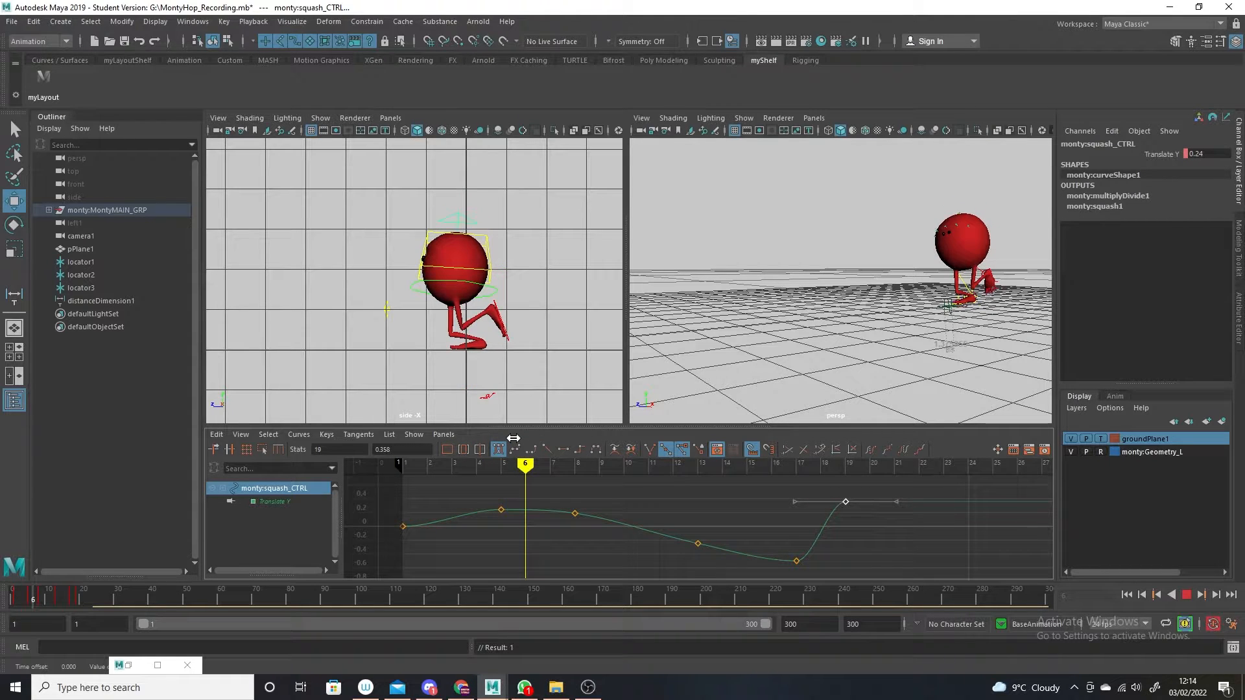
key(alt+v)
drag(460, 163, 461, 169)
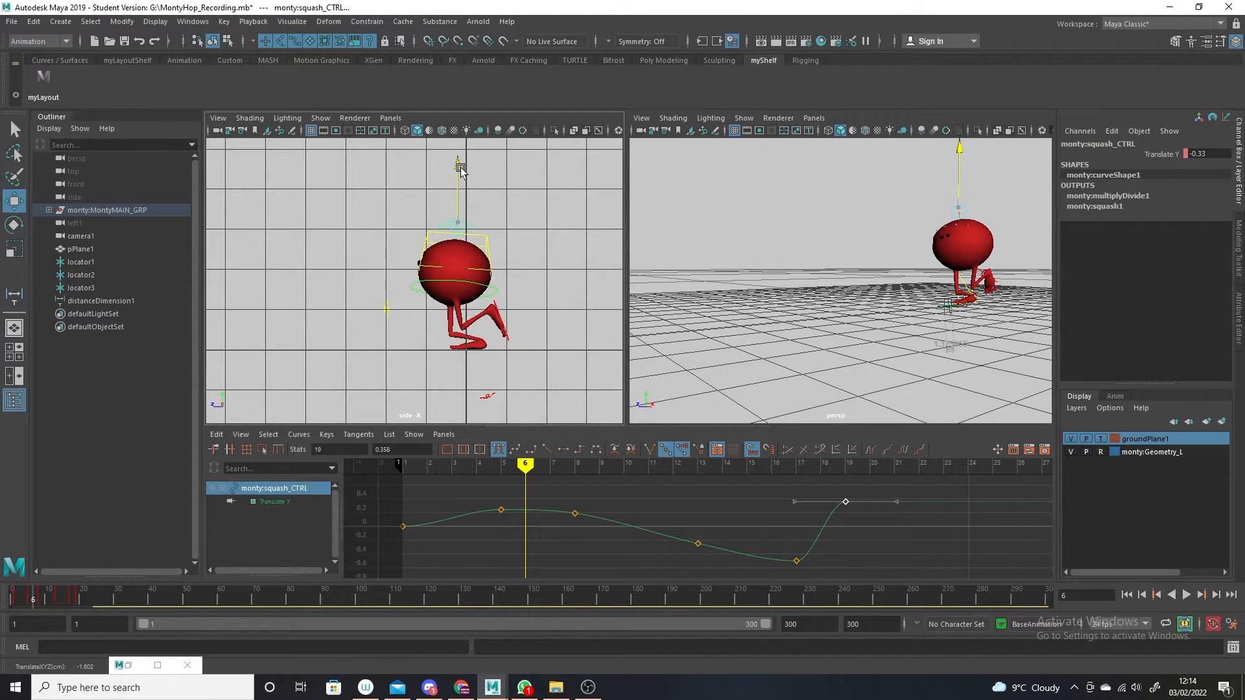
key(s)
mouse_move(523, 473)
mouse_down()
mouse_move(478, 474)
mouse_move(525, 473)
mouse_move(506, 471)
mouse_up()
click(500, 513)
shift+middle_drag(503, 522, 483, 519)
key(alt+v)
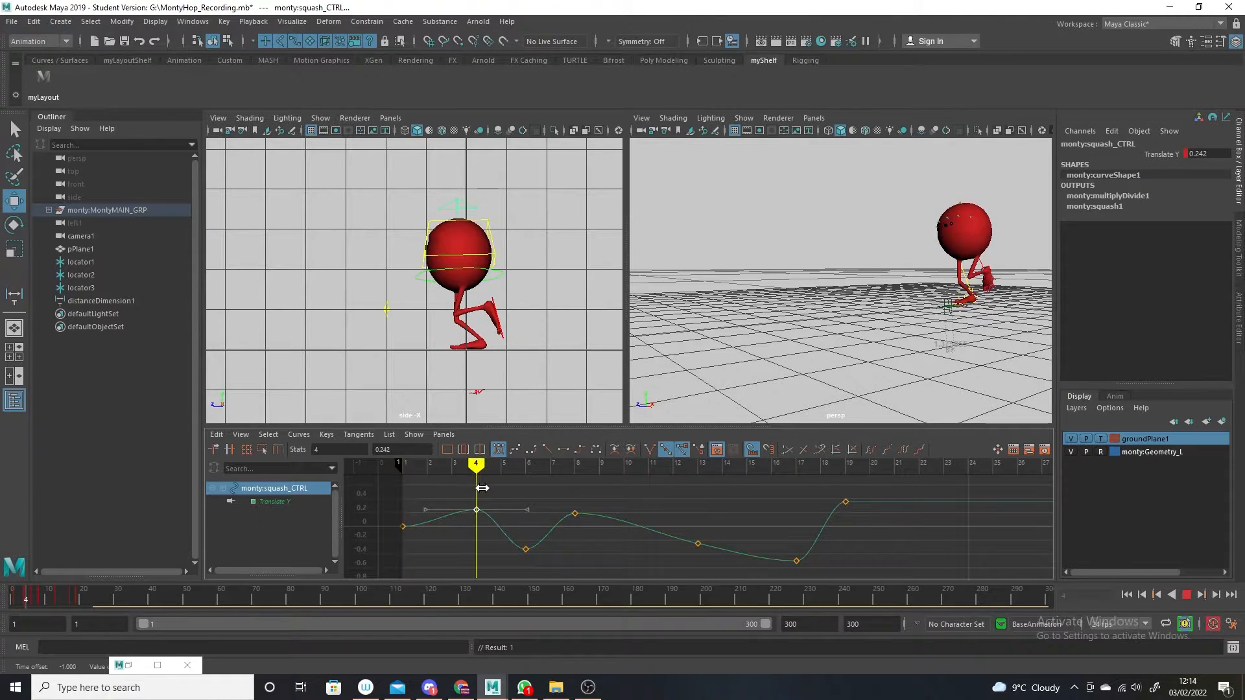
Lower the frame 8 squash key to -0.51 and raise the frame 13 key to 0.127 on the Translate Y curve
mouse_move(526, 486)
mouse_down()
mouse_move(585, 483)
mouse_move(564, 526)
mouse_up()
shift+middle_drag(576, 494, 575, 541)
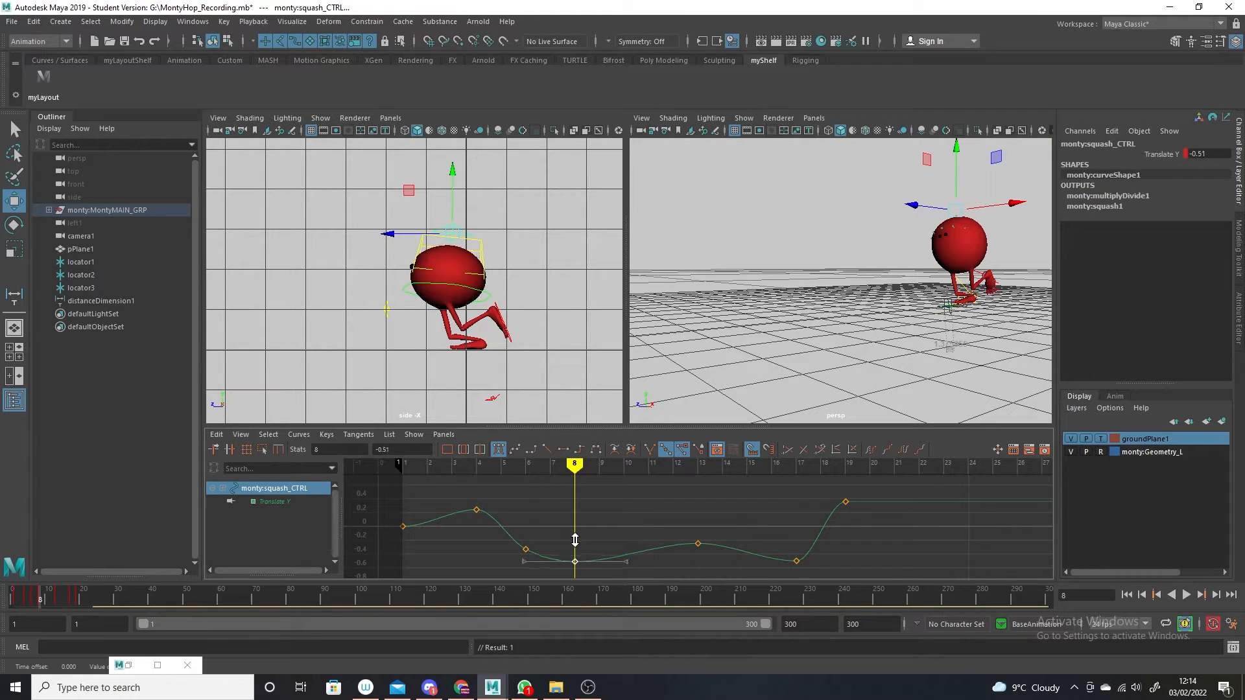
mouse_move(574, 464)
mouse_down()
mouse_move(450, 468)
mouse_move(573, 470)
mouse_move(619, 494)
mouse_move(653, 491)
mouse_up()
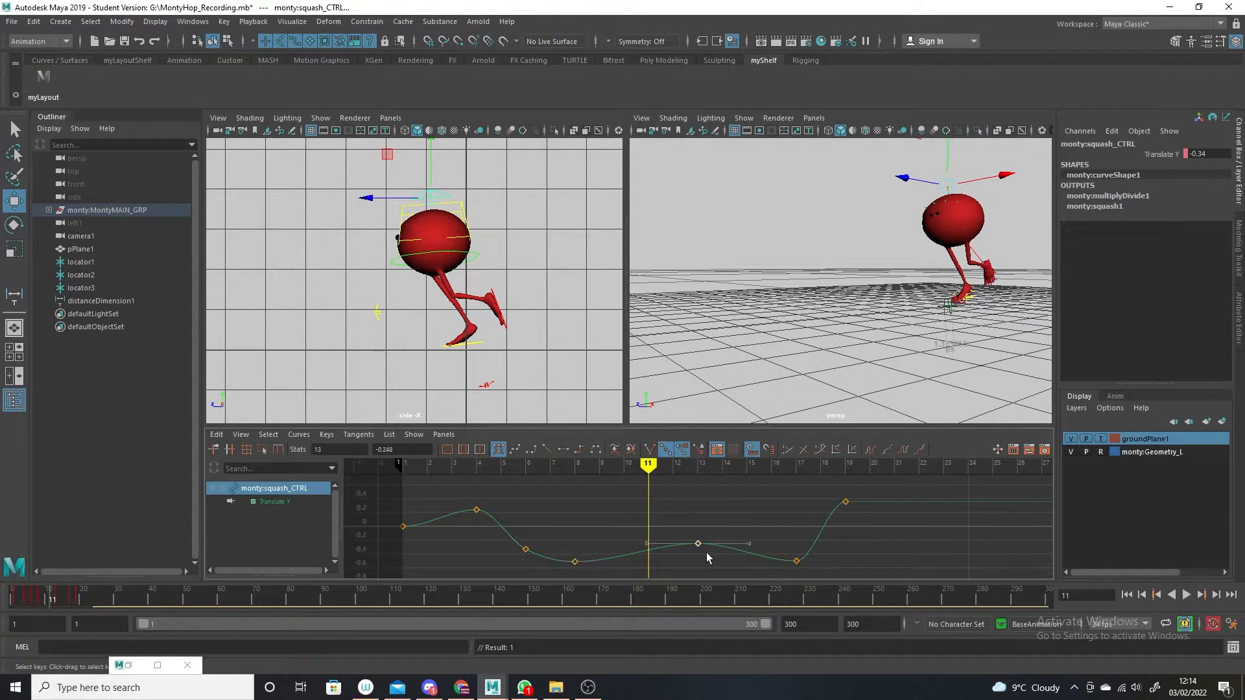
shift+middle_drag(701, 549, 701, 531)
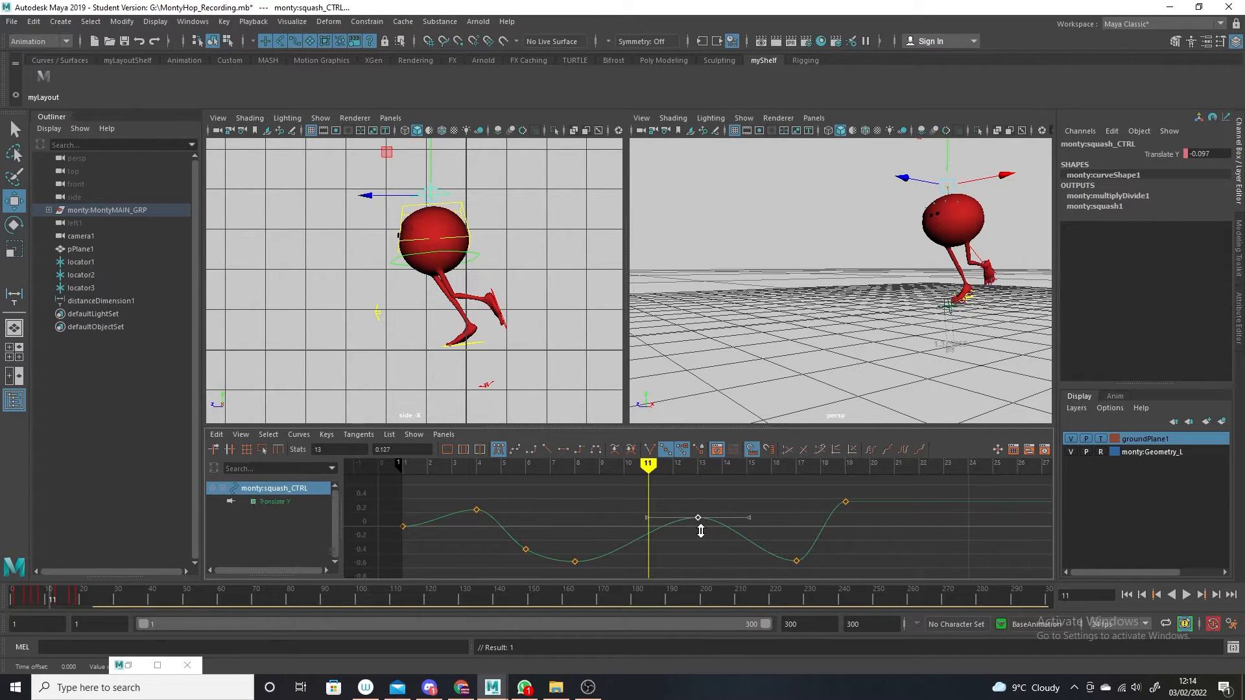
Move the squash key at frame 17 one frame earlier to frame 16
mouse_move(648, 485)
mouse_down()
mouse_move(478, 486)
mouse_move(693, 486)
mouse_move(454, 490)
mouse_move(688, 503)
mouse_move(745, 525)
mouse_up()
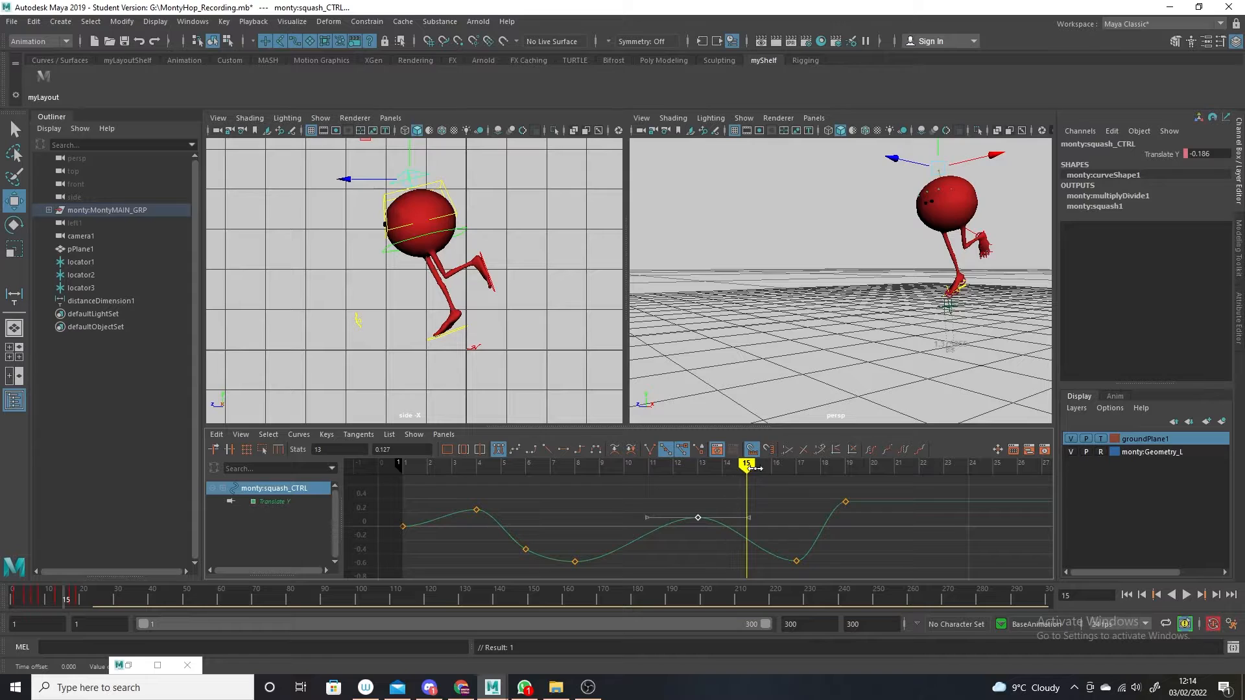
mouse_move(755, 468)
mouse_down()
mouse_move(816, 477)
mouse_move(796, 477)
mouse_move(788, 566)
mouse_up()
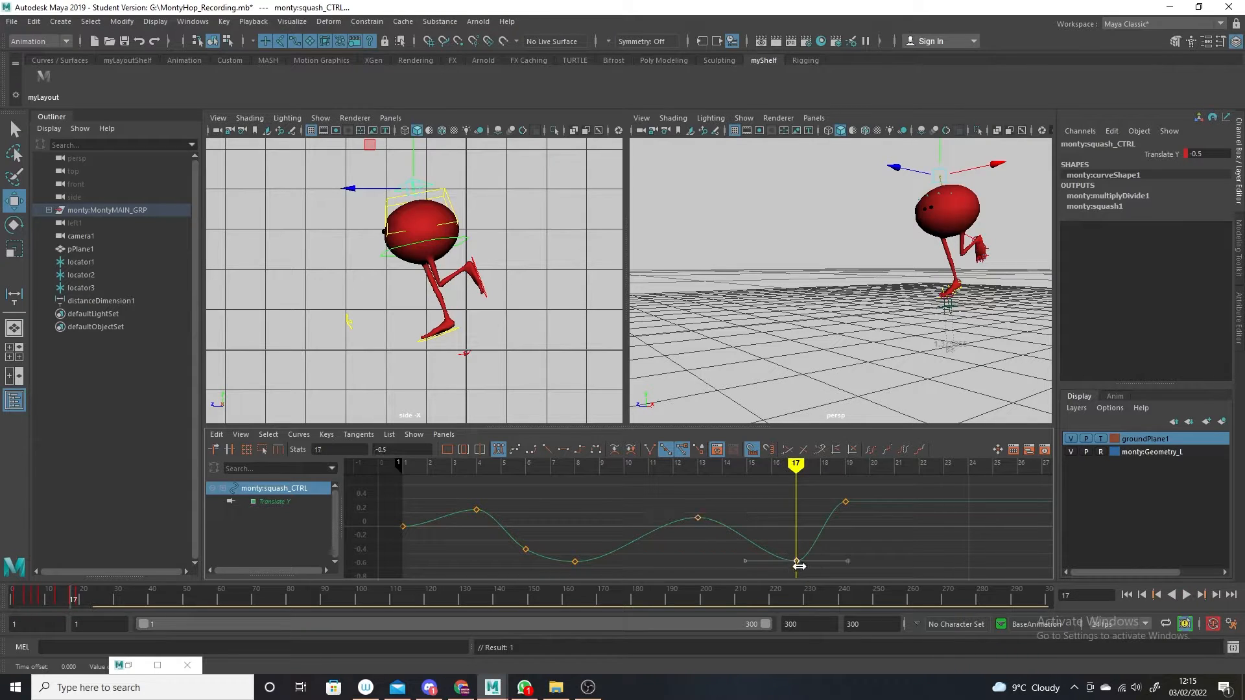
shift+middle_drag(796, 564, 777, 568)
Key a body squash at frame 21 with the squash control's Translate Y at -0.402
drag(803, 467, 847, 467)
alt+right_drag(854, 524, 822, 499)
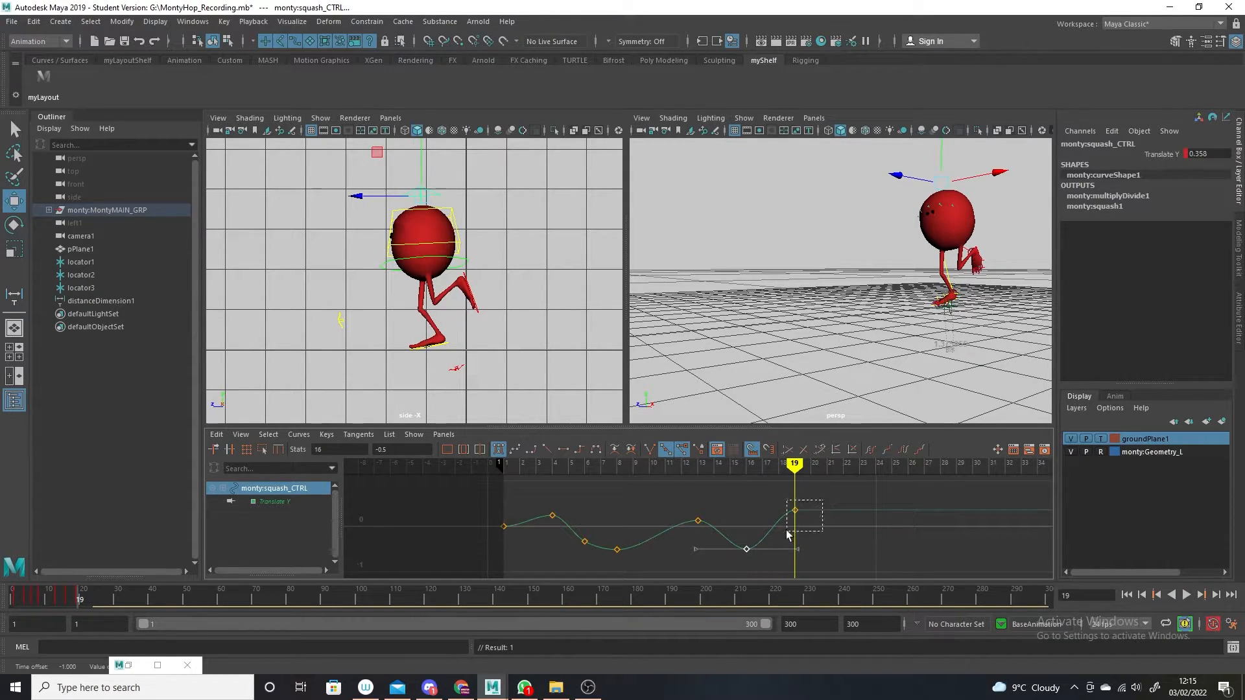
drag(789, 534, 791, 532)
mouse_move(669, 464)
mouse_down()
mouse_move(471, 464)
mouse_move(634, 464)
mouse_move(816, 519)
mouse_up()
drag(811, 464, 826, 465)
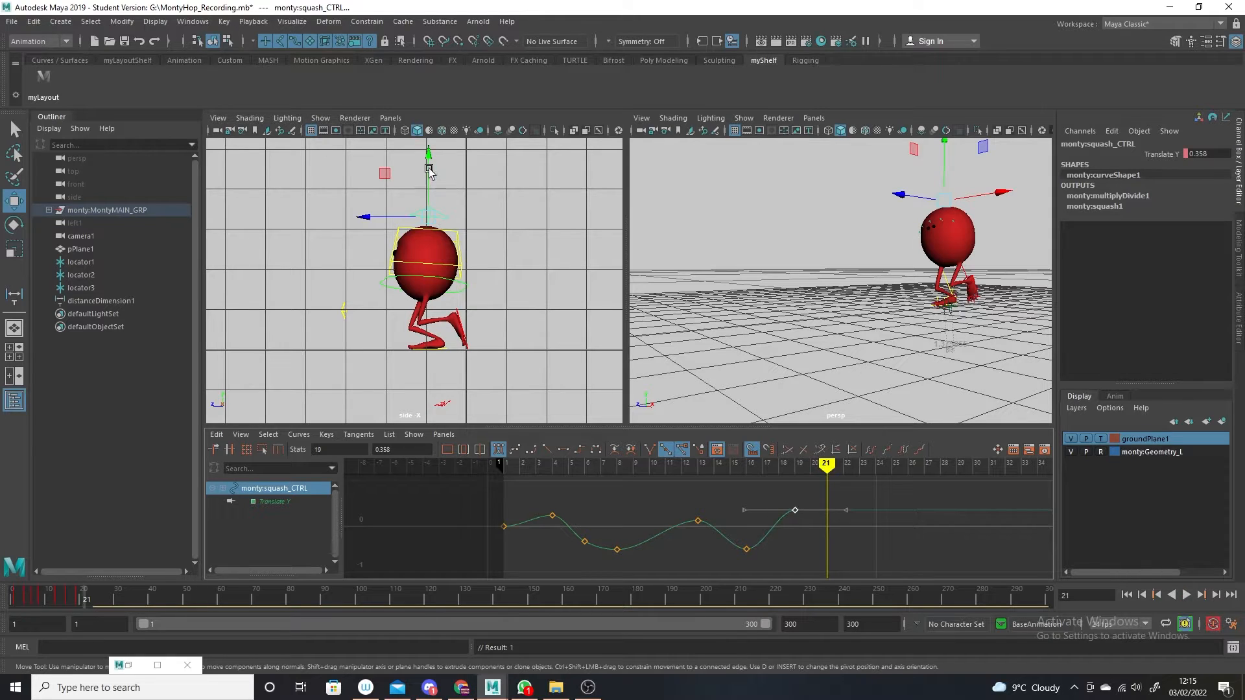
drag(429, 171, 428, 179)
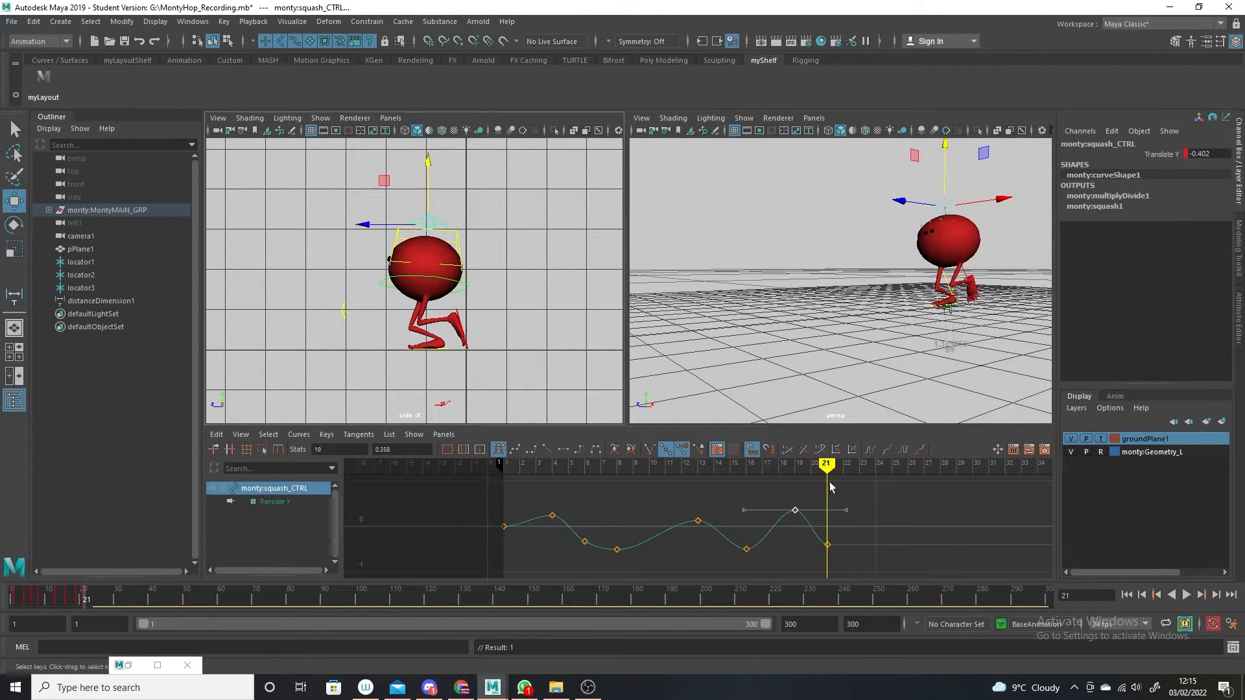
Copy the squash control's key from frame 1 and paste it at frame 25
click(17, 602)
right_click(18, 602)
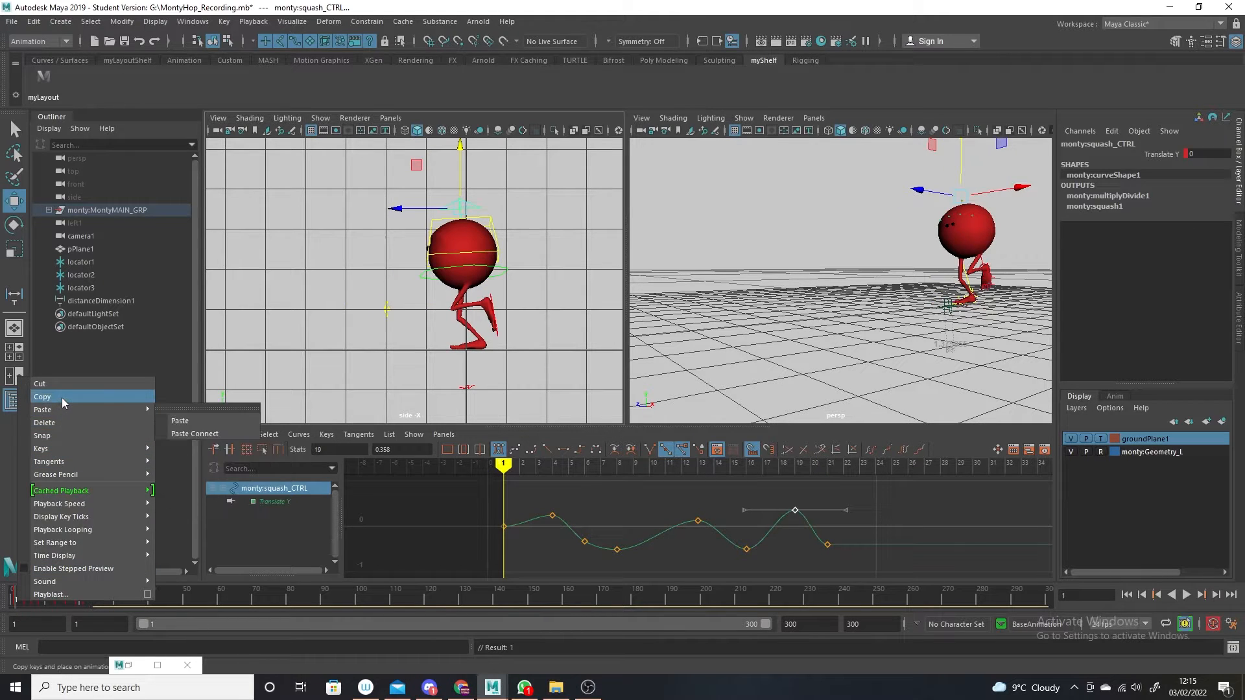
click(61, 398)
drag(82, 596, 99, 601)
right_click(99, 603)
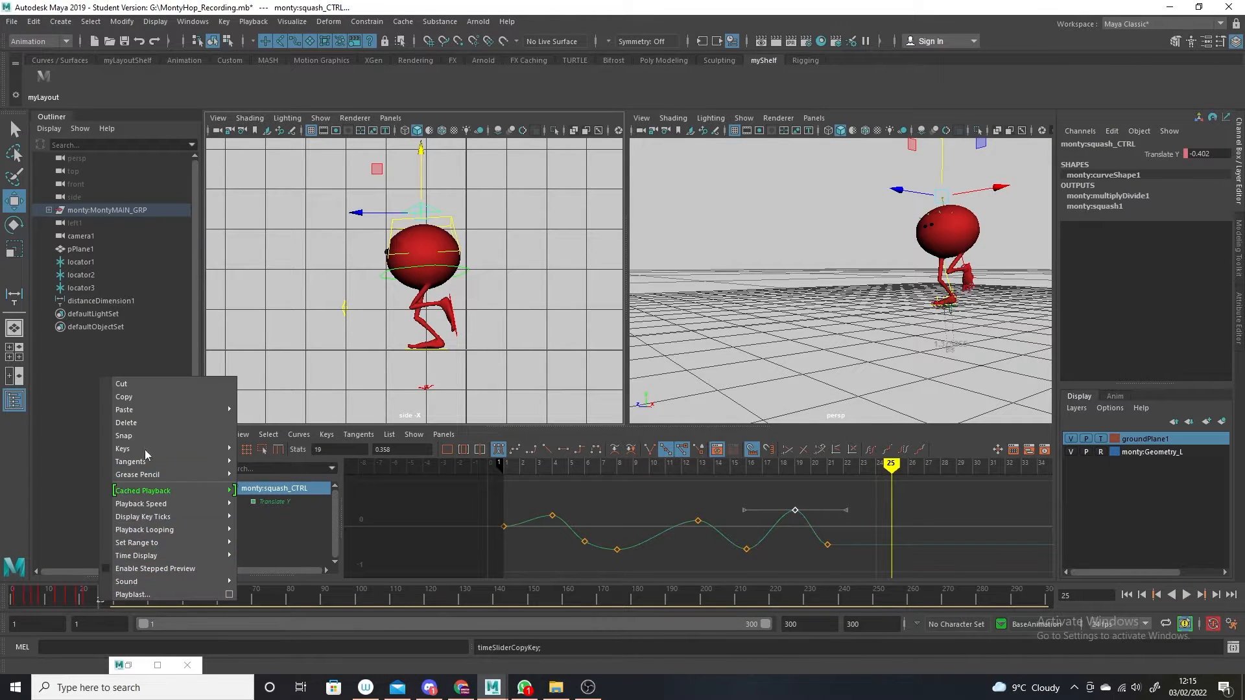
mouse_move(172, 410)
click(302, 422)
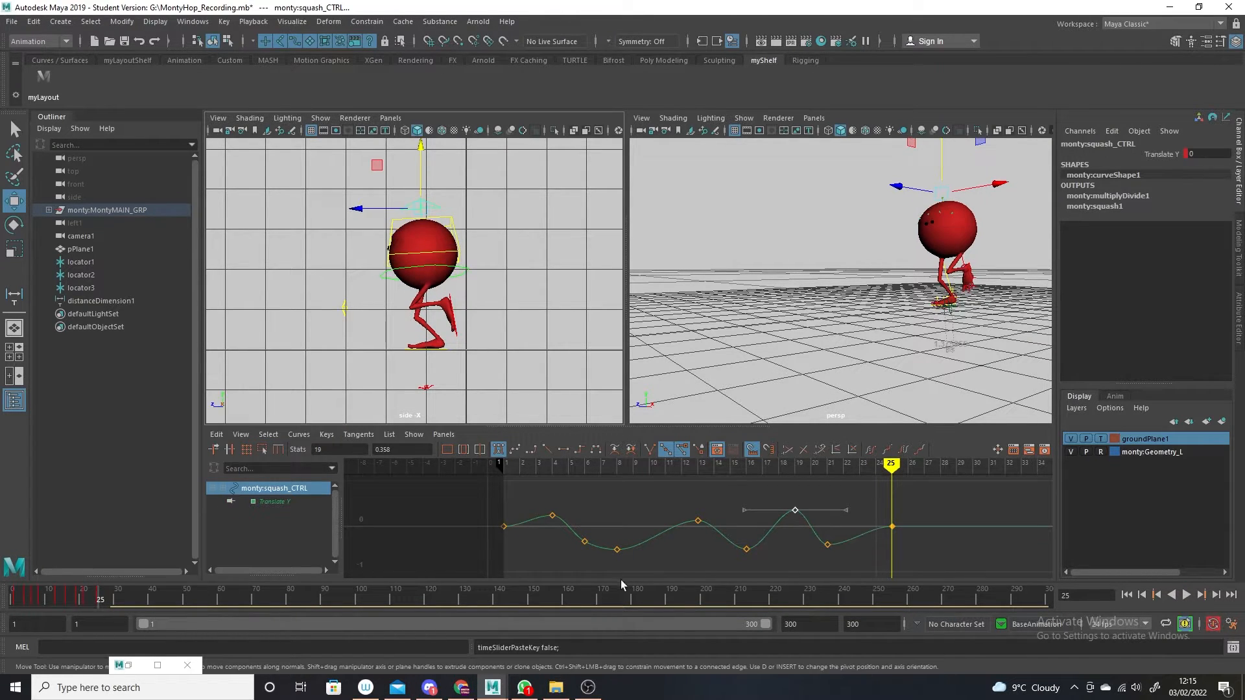
Key the squash control at frame 23, raise that key's Translate Y to 0.169, and play back the motion
mouse_move(891, 466)
mouse_down()
mouse_move(762, 498)
mouse_move(857, 499)
mouse_up()
key(s)
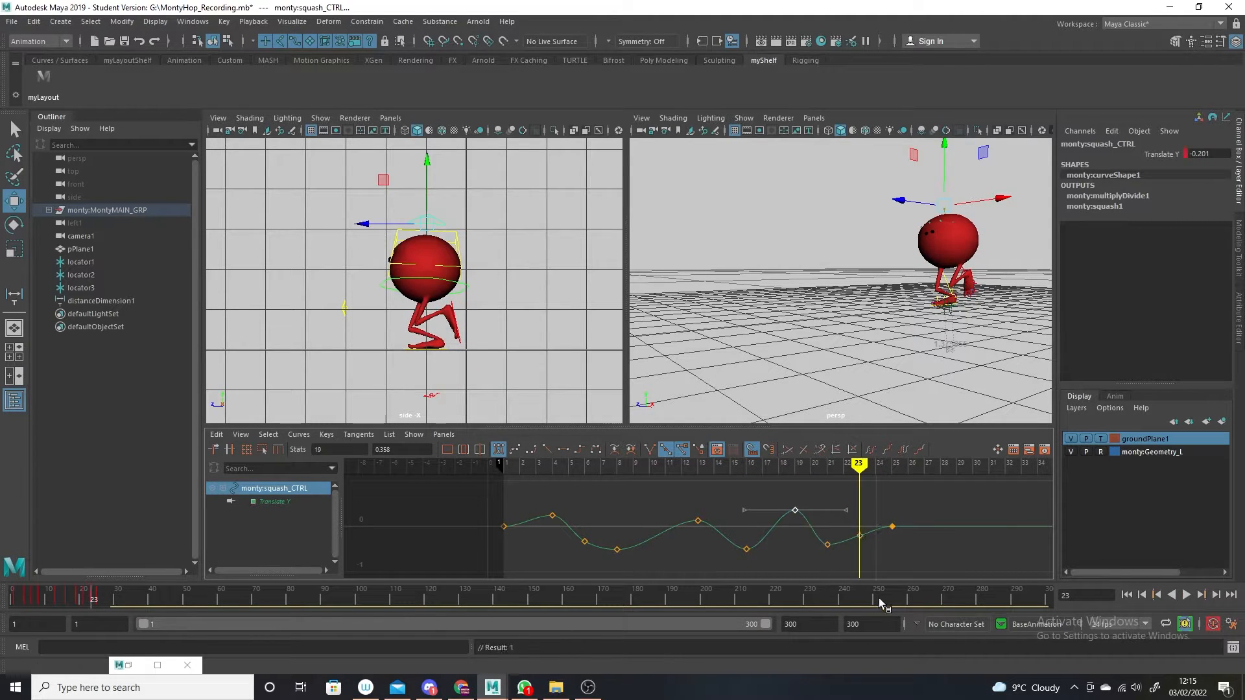
drag(871, 550, 871, 550)
middle_drag(871, 550, 867, 510)
key(alt+v)
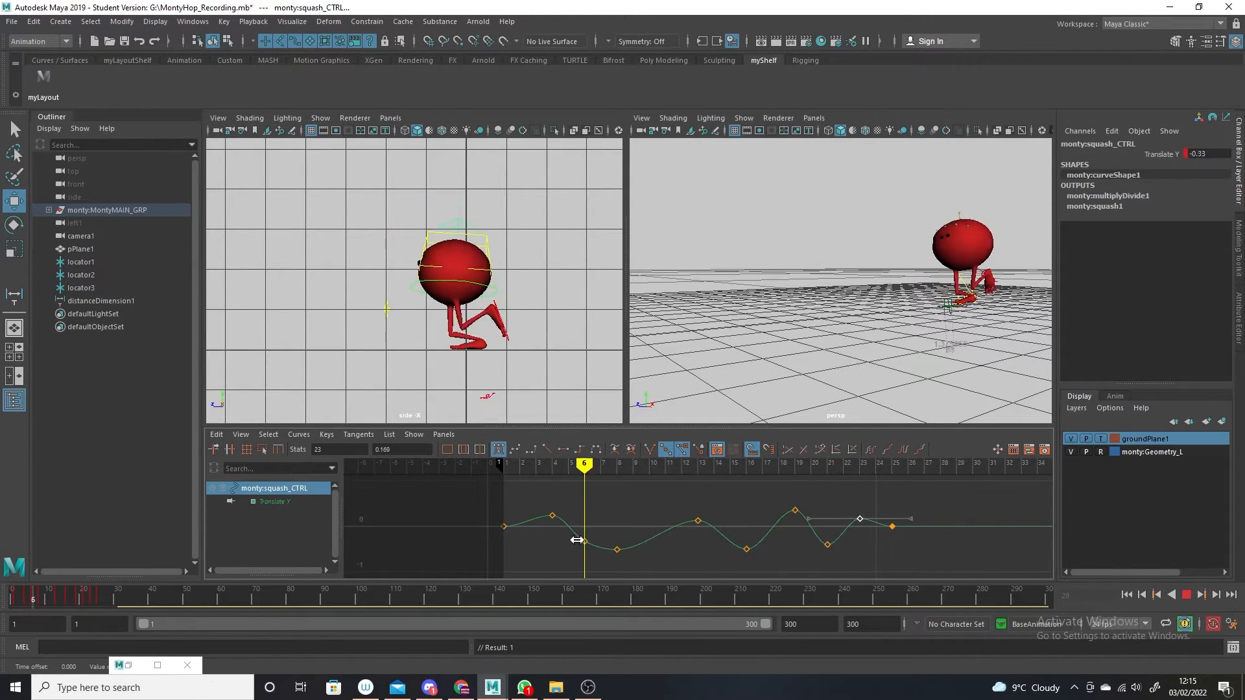
key(alt+v)
Switch the groundPlane1 layer from template to reference display and enlarge the perspective view to fill the workspace
alt+drag(896, 345, 937, 363)
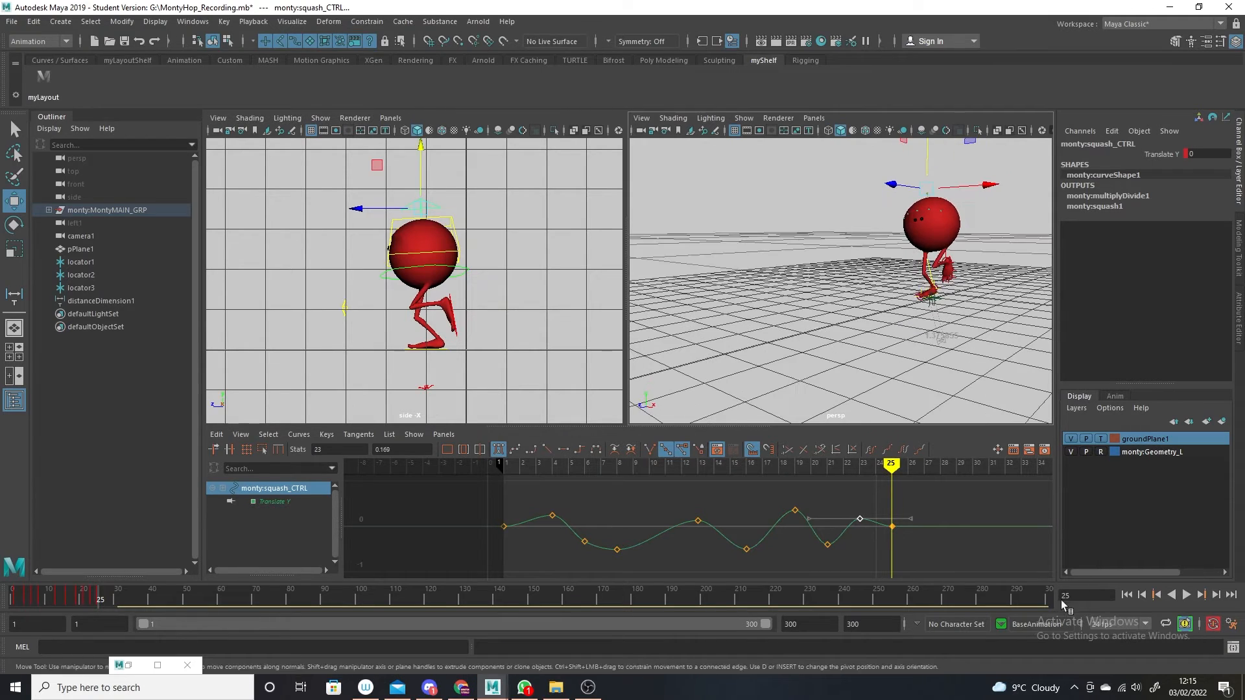
click(1101, 439)
alt+drag(985, 396, 967, 367)
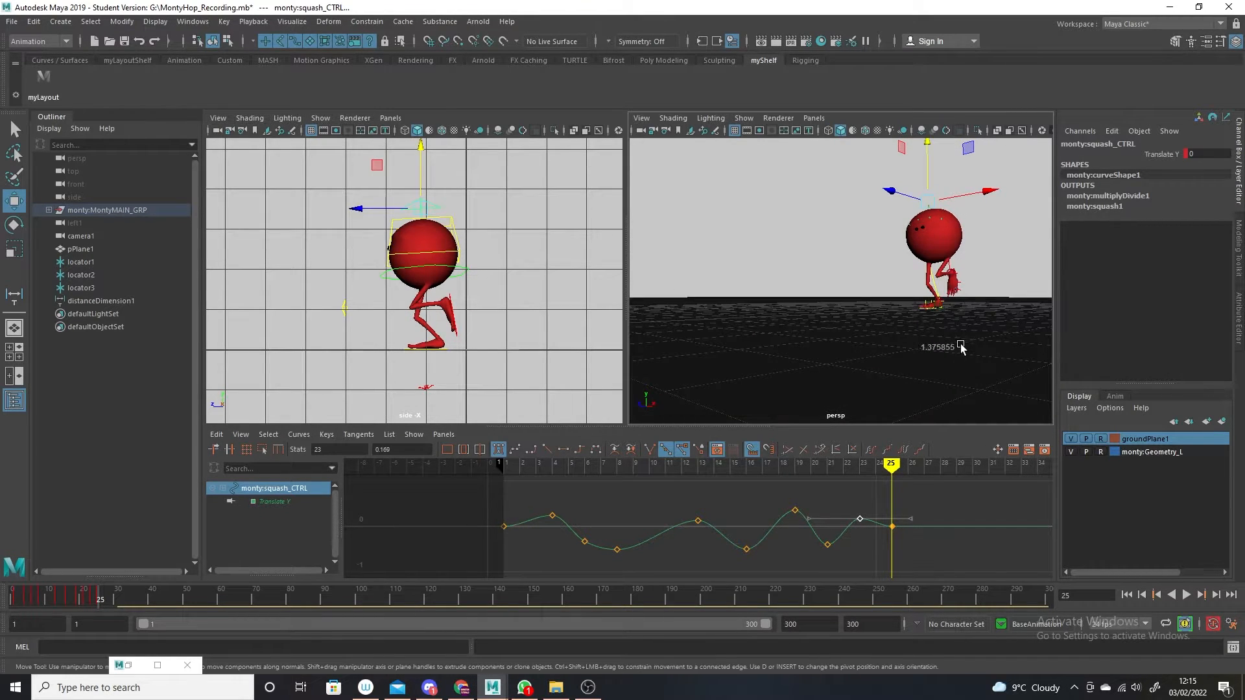
key(space)
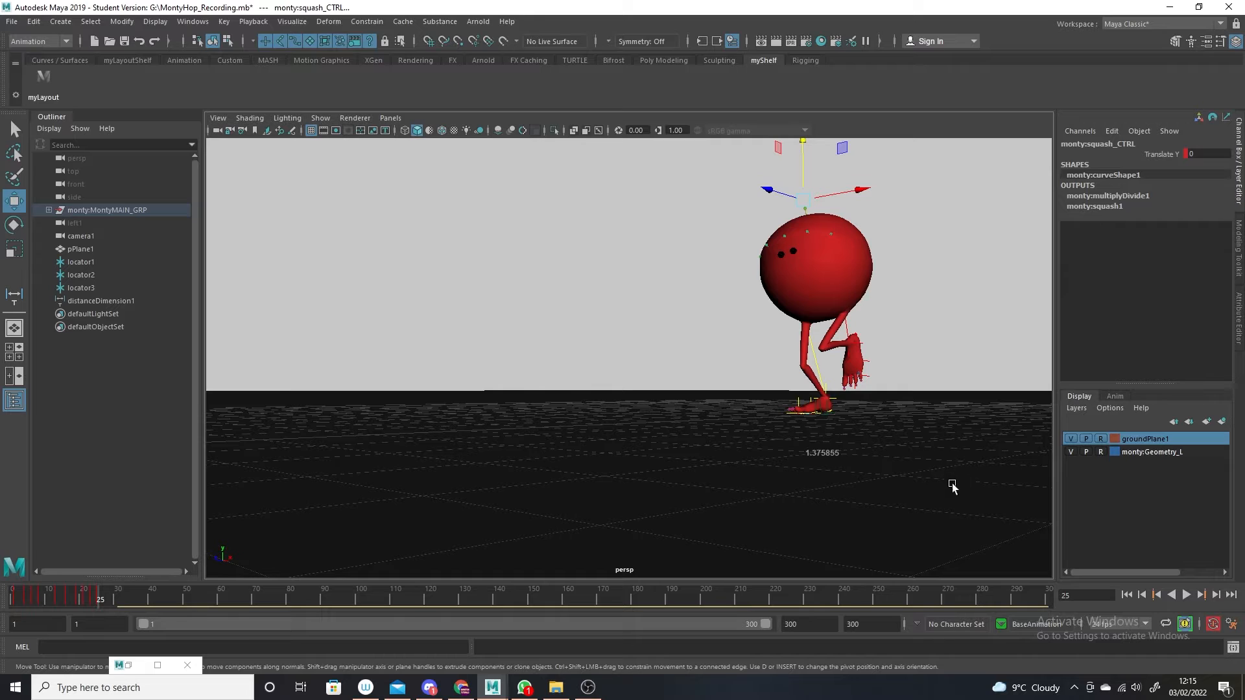
Play back the hop in the enlarged perspective view and inspect the root control's Translate Y curve
click(1185, 595)
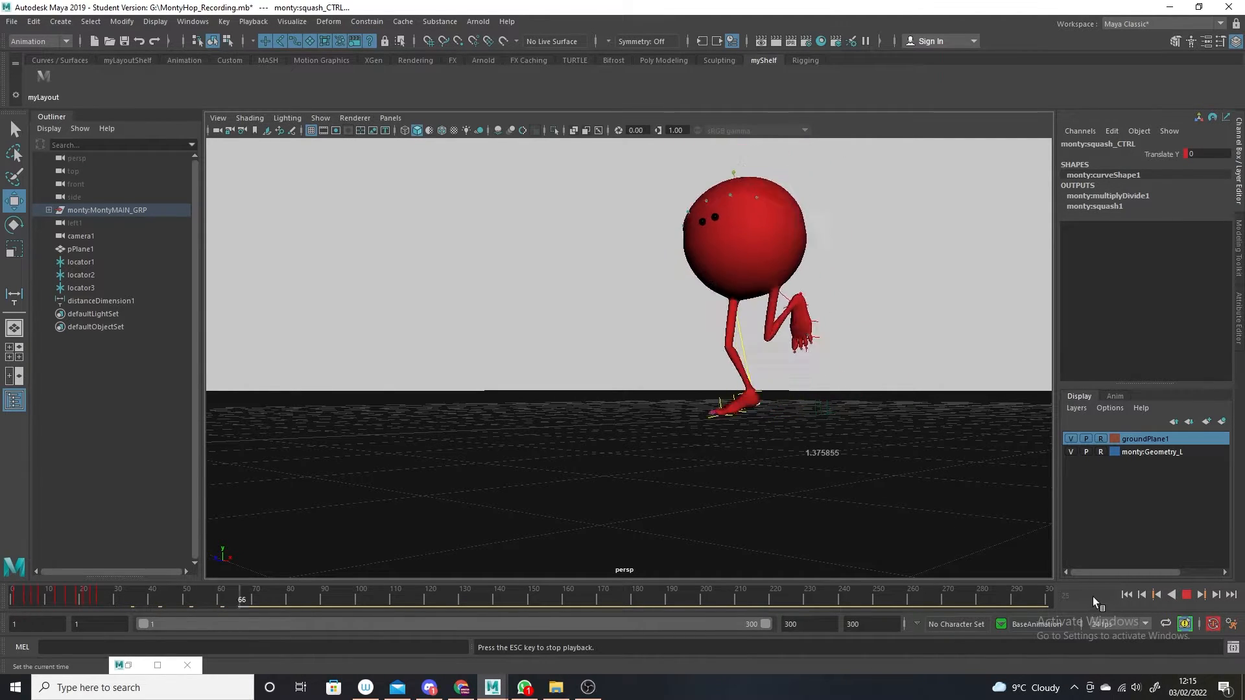
click(1188, 595)
key(space)
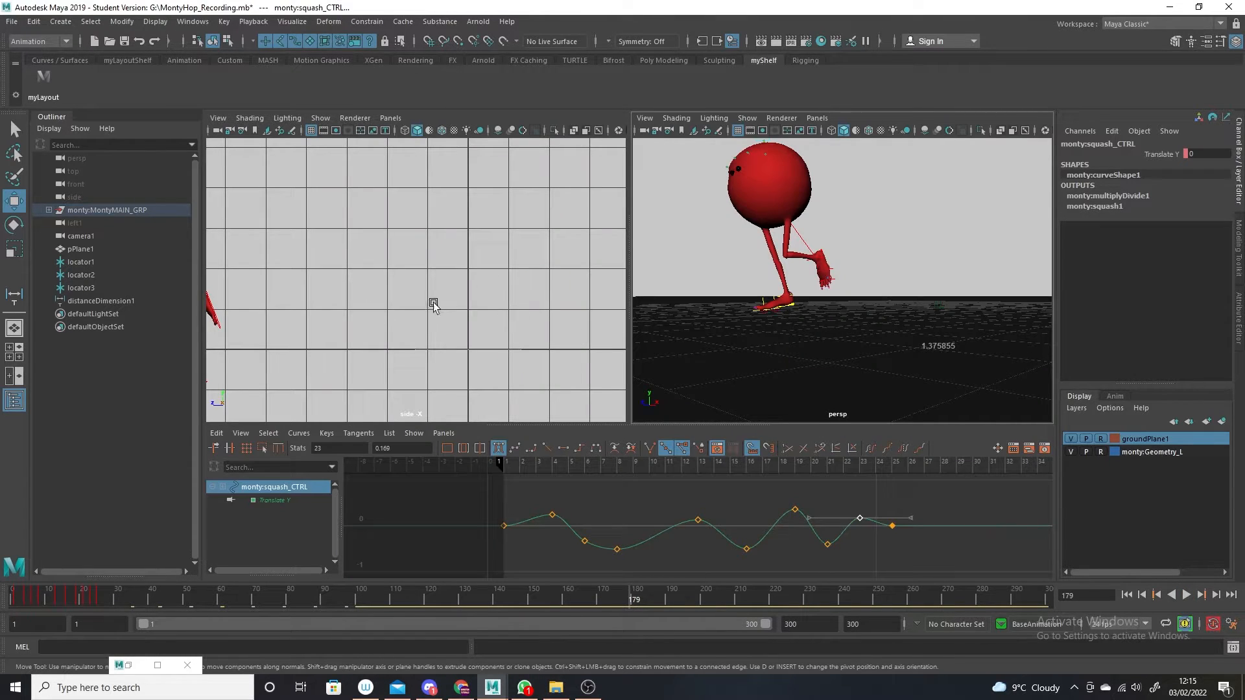
key(f)
click(391, 302)
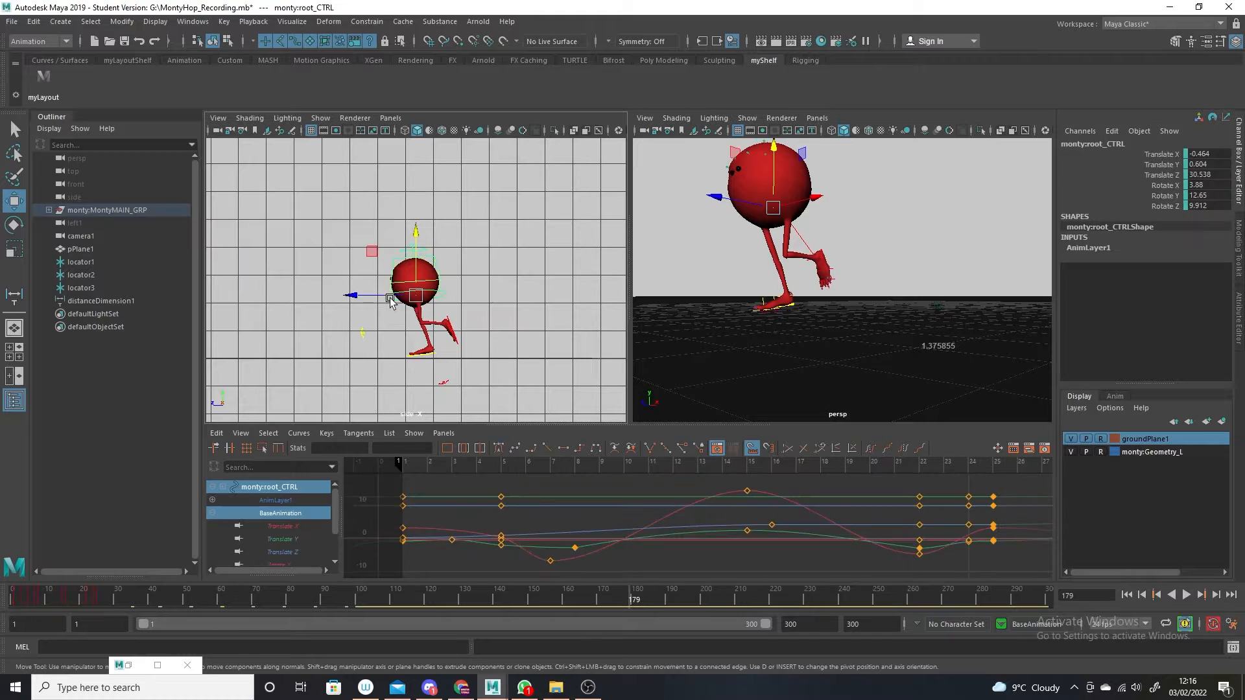
click(302, 542)
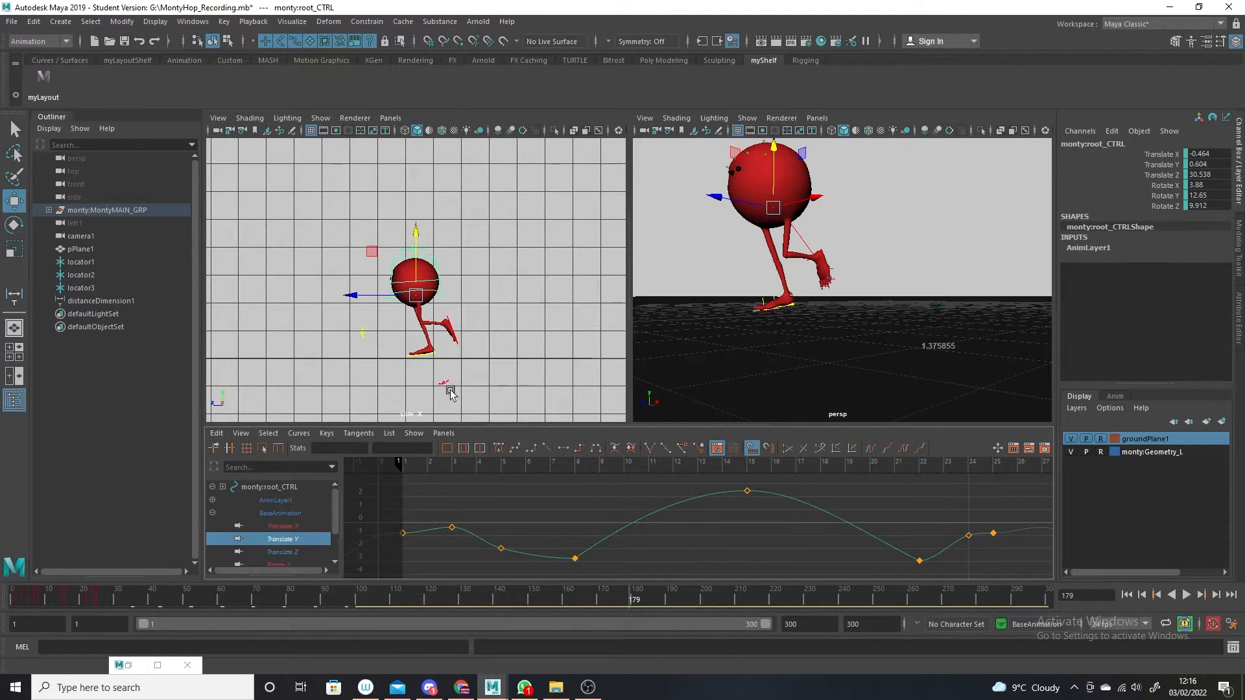
Inspect the right foot control's Translate Y curve and scrub the hop to check how the foot lands in the side view
click(436, 361)
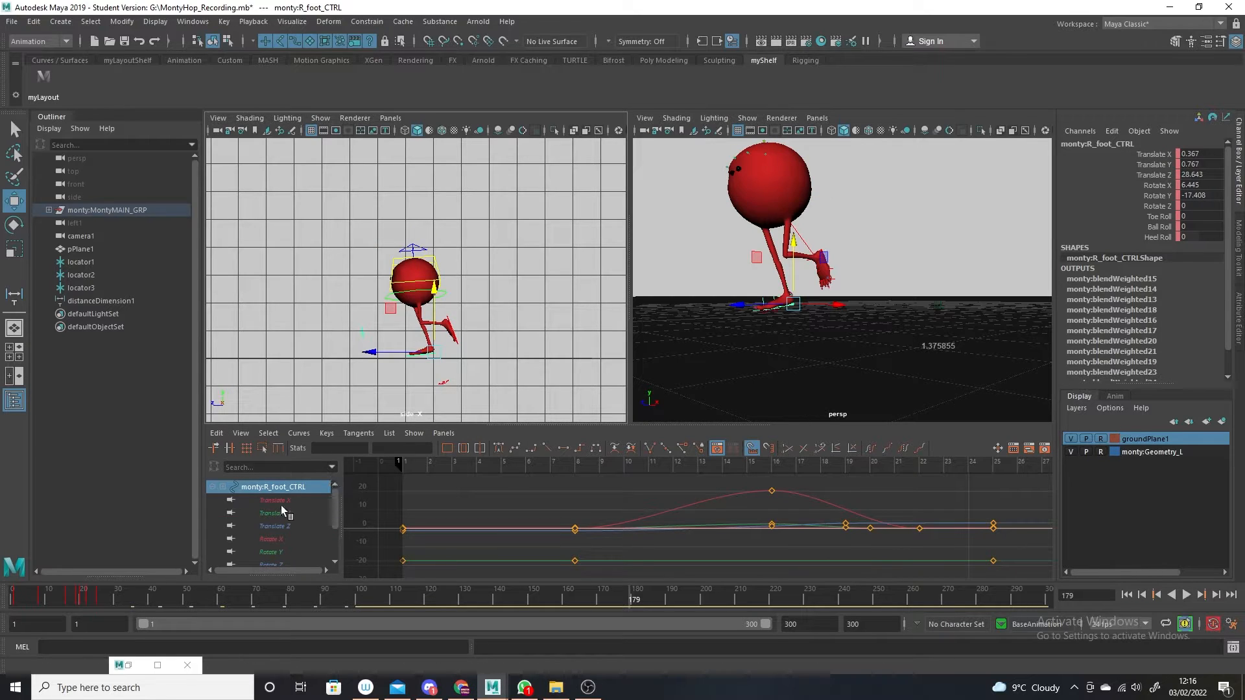
alt+middle_drag(704, 561, 700, 539)
alt+middle_drag(872, 561, 836, 569)
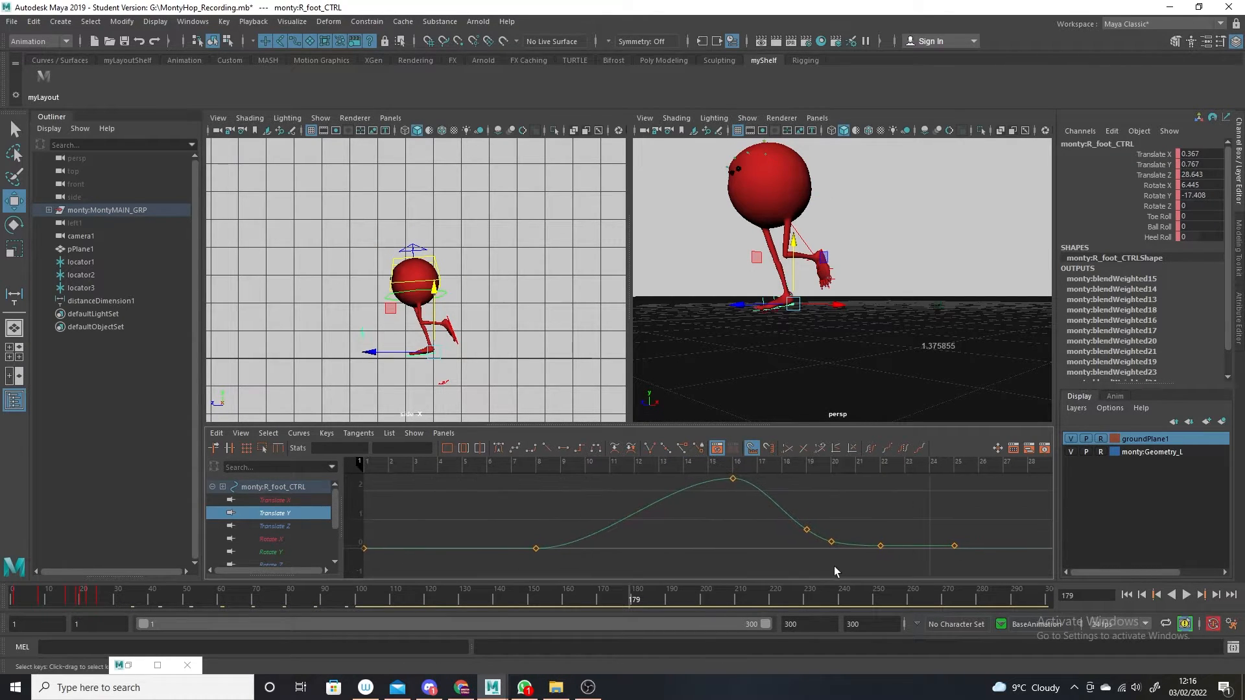
alt+shift+right_drag(836, 570, 804, 527)
alt+shift+right_drag(719, 538, 756, 538)
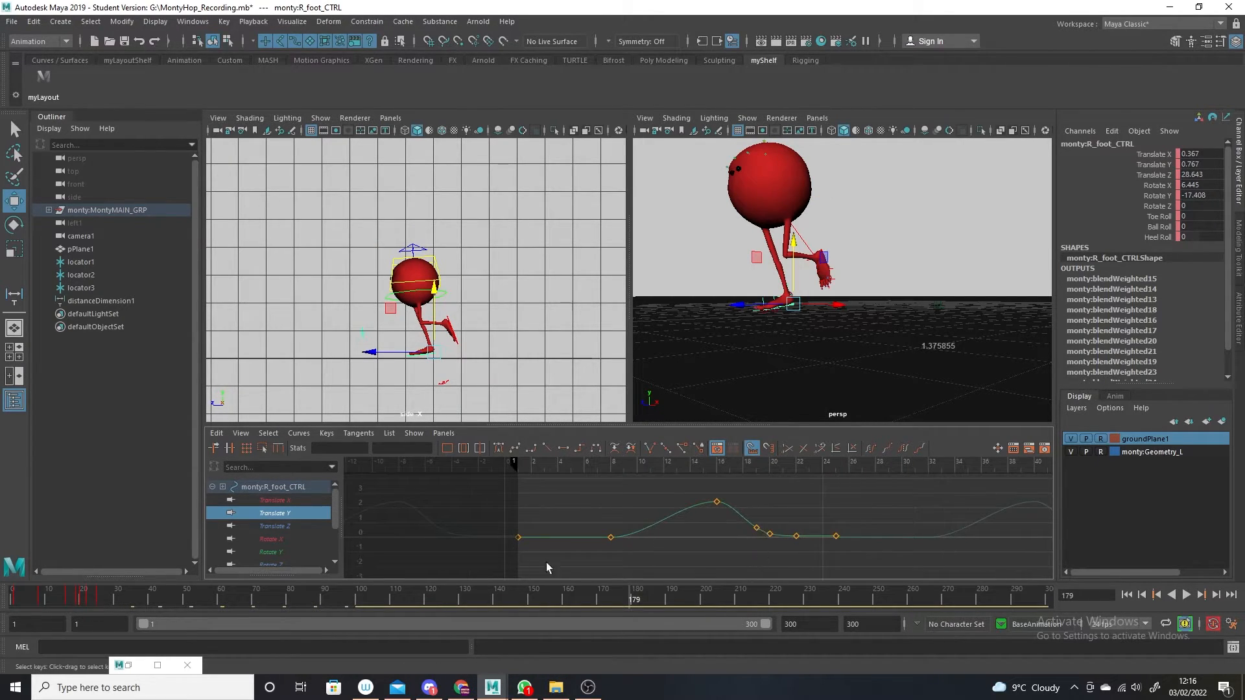
drag(441, 591, 527, 591)
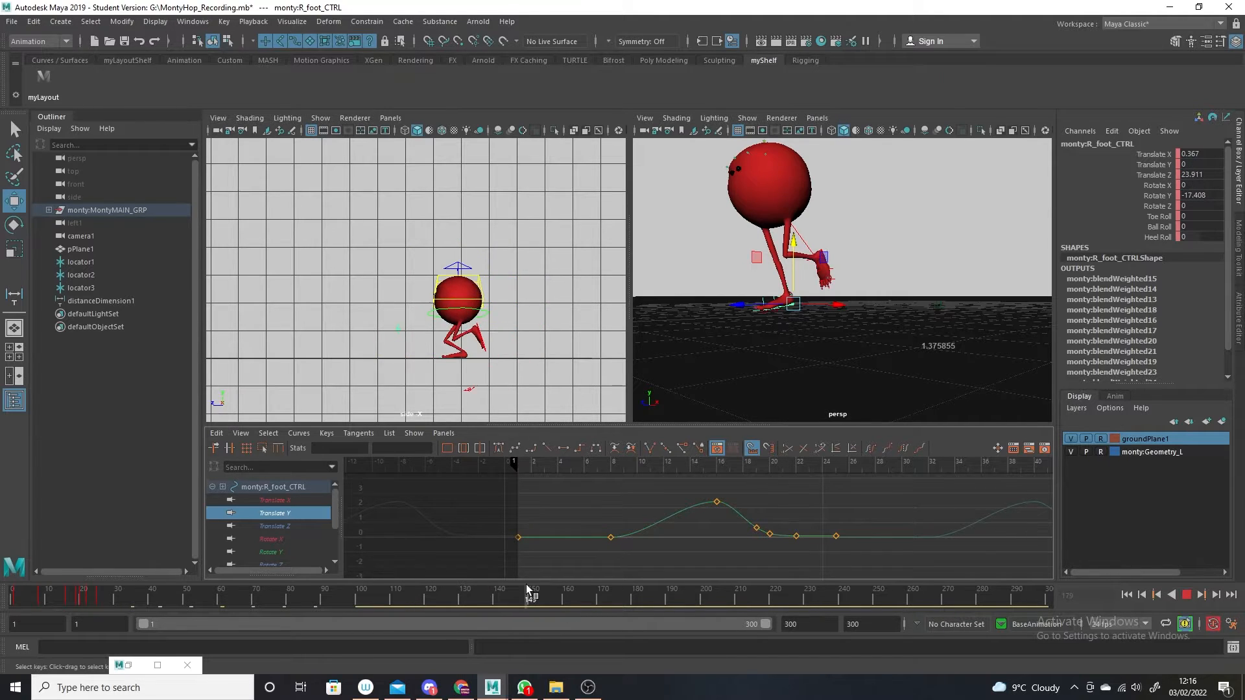
mouse_move(801, 557)
alt+shift+right_down()
mouse_move(815, 549)
mouse_move(802, 549)
alt+shift+right_up()
drag(562, 595, 410, 574)
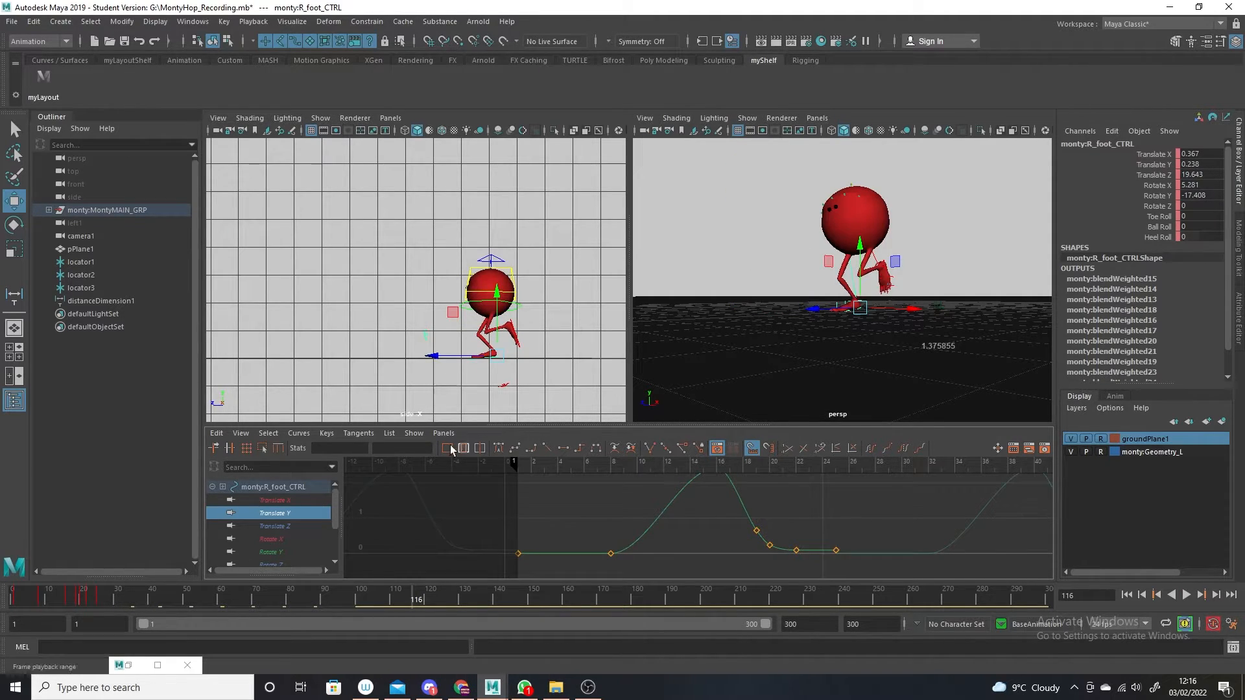
alt+right_drag(531, 367, 527, 438)
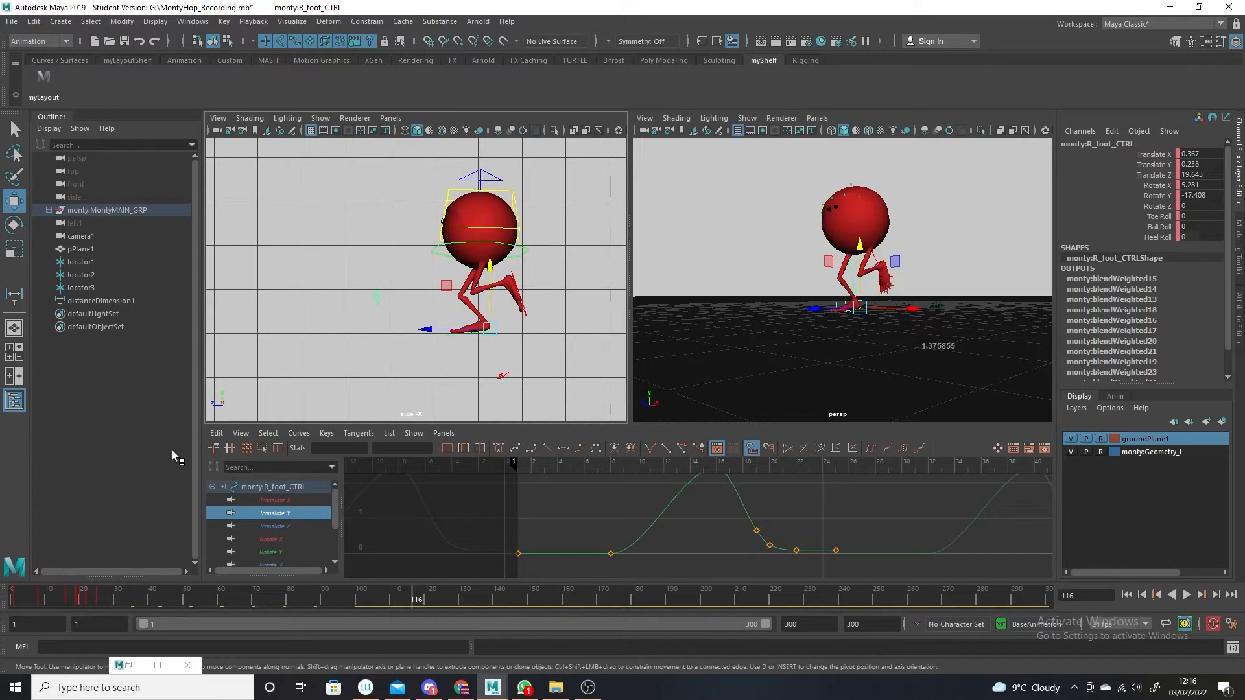
Key the right foot control at frame 19 with Rotate X at 5.281 and Translate Y at 0.418
click(282, 538)
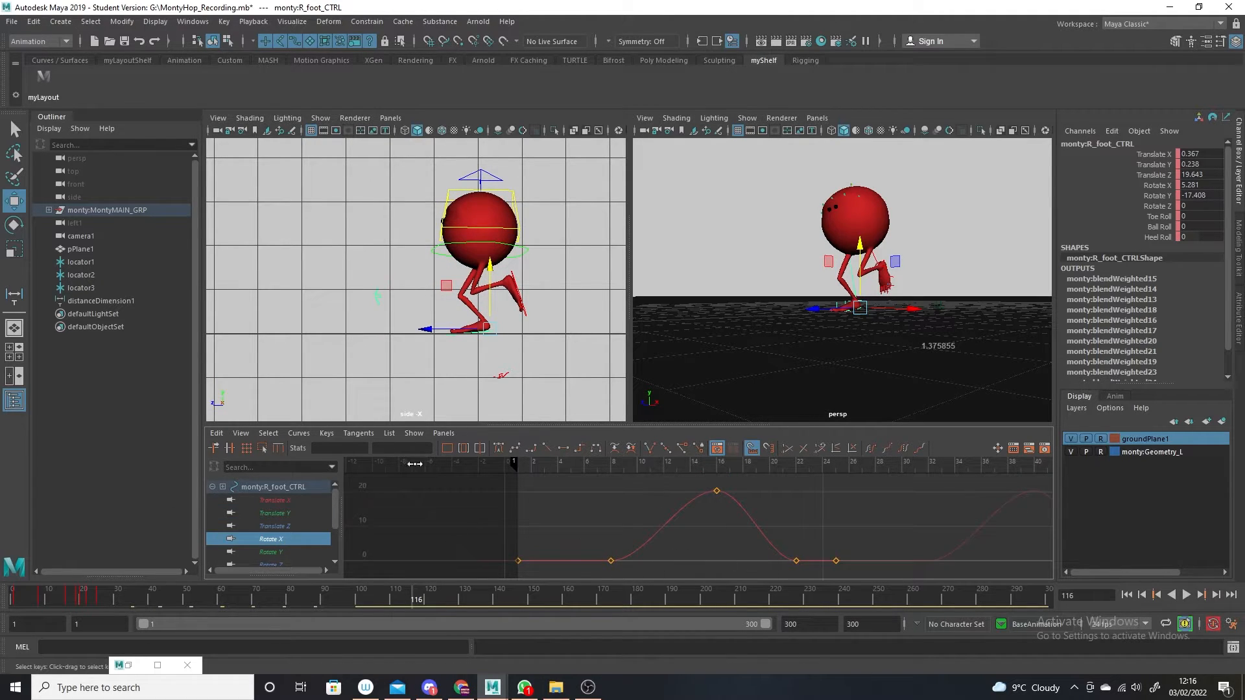
click(14, 225)
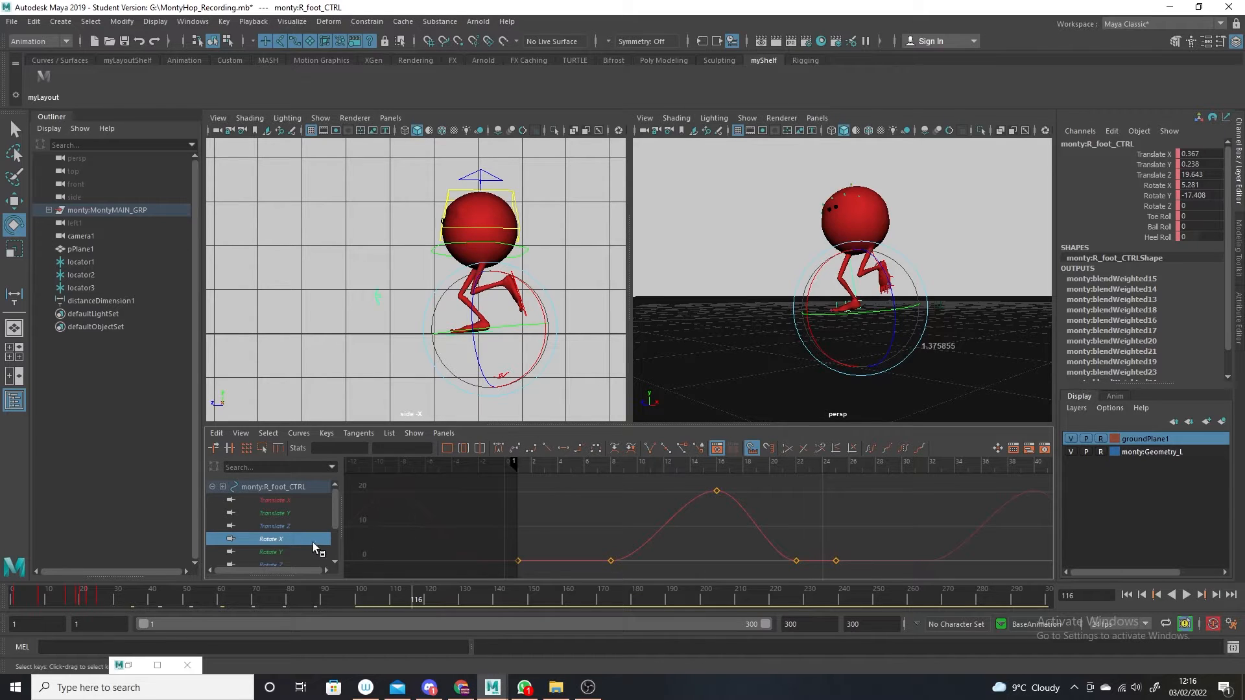
scroll(698, 531, down, 3)
drag(207, 599, 13, 600)
alt+middle_drag(490, 353, 220, 365)
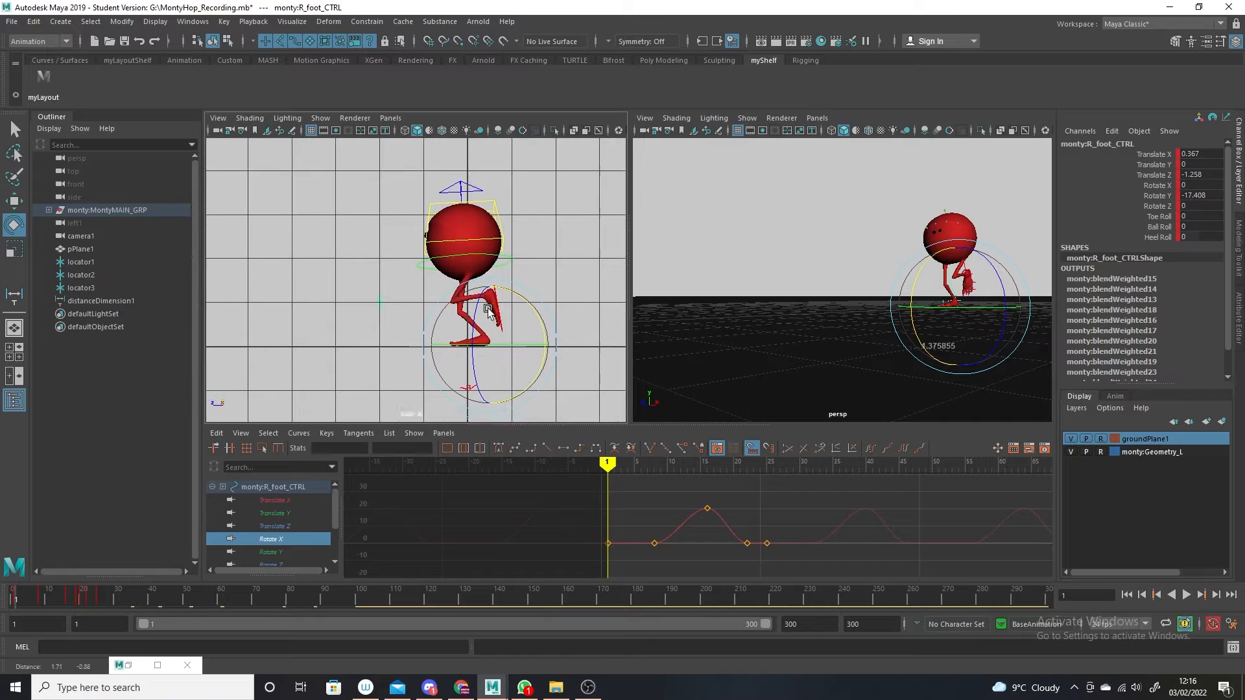
alt+right_drag(489, 344, 562, 443)
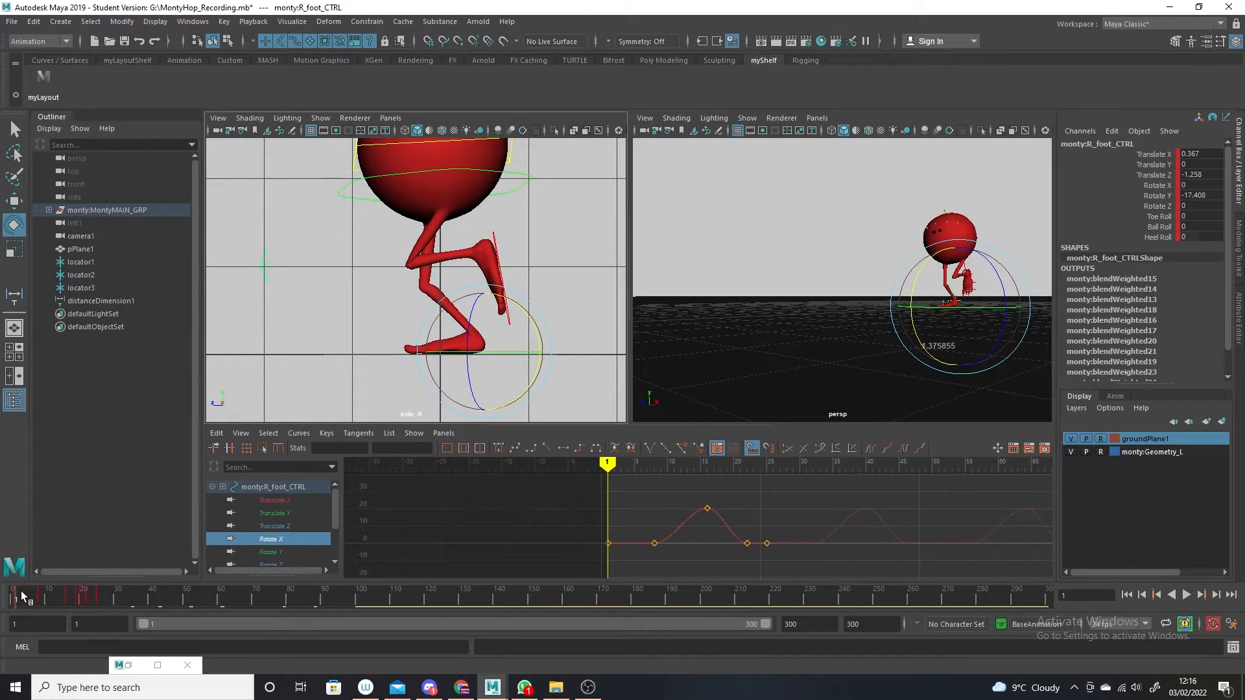
drag(20, 592, 79, 581)
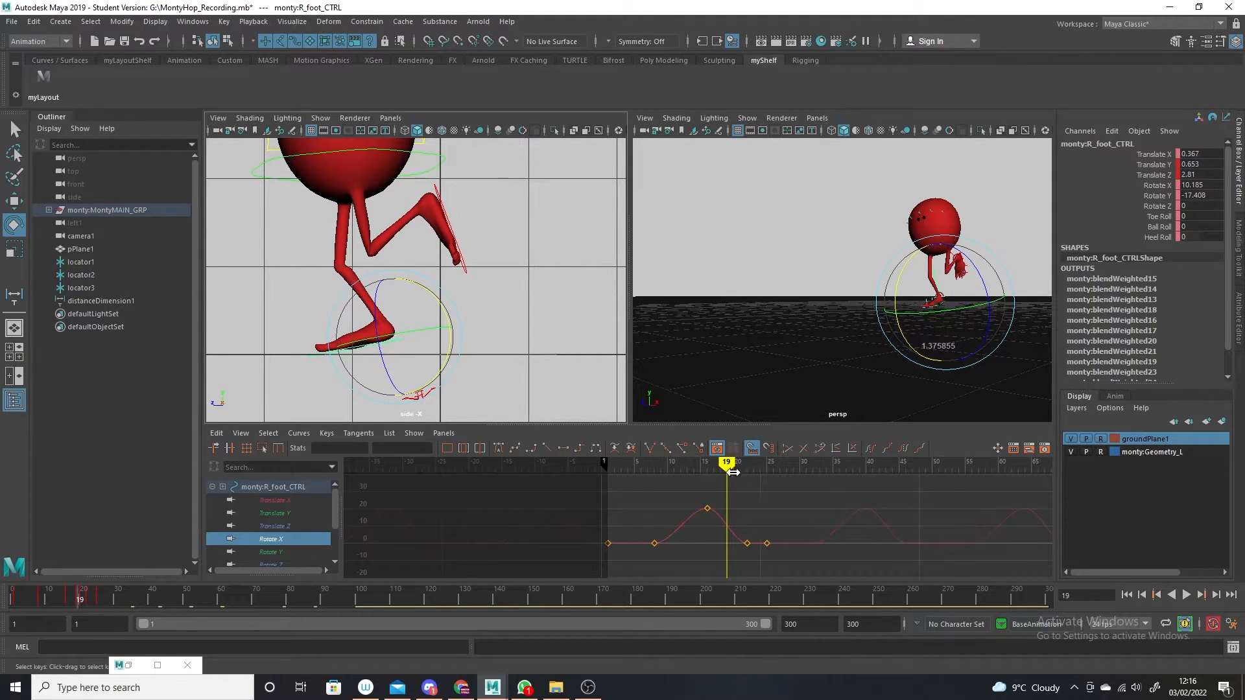
key(s)
drag(727, 535, 727, 534)
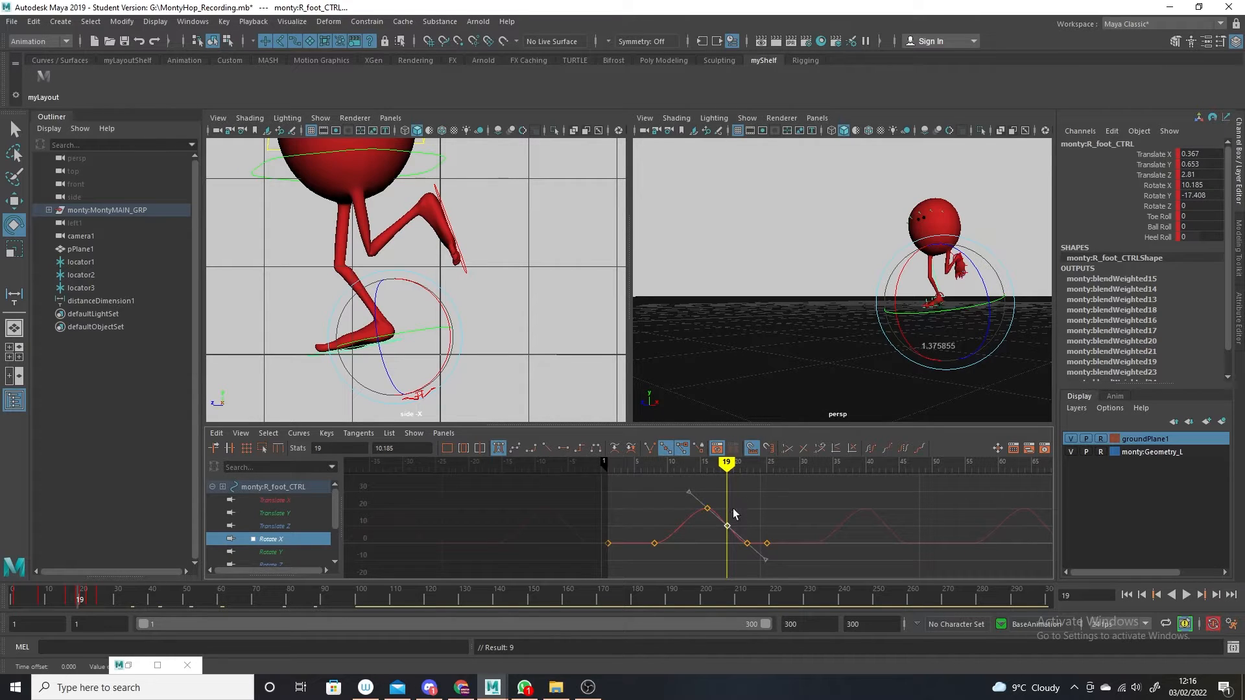
middle_drag(733, 514, 735, 507)
click(15, 201)
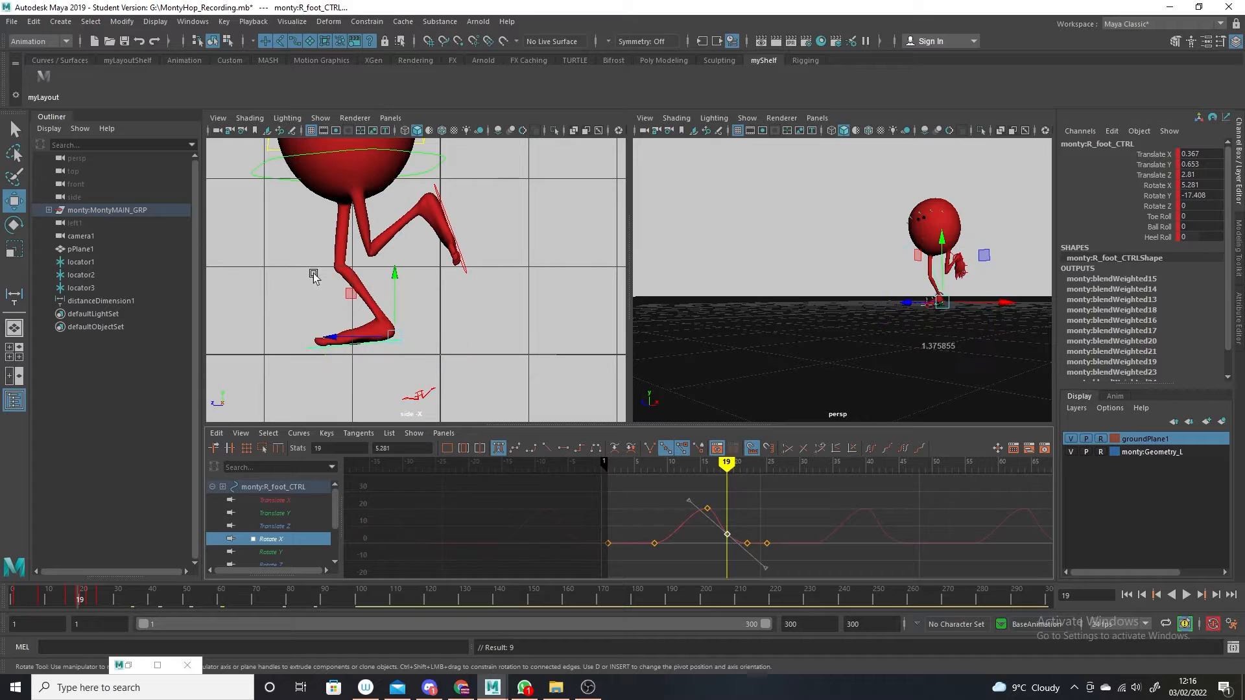
drag(399, 283, 394, 283)
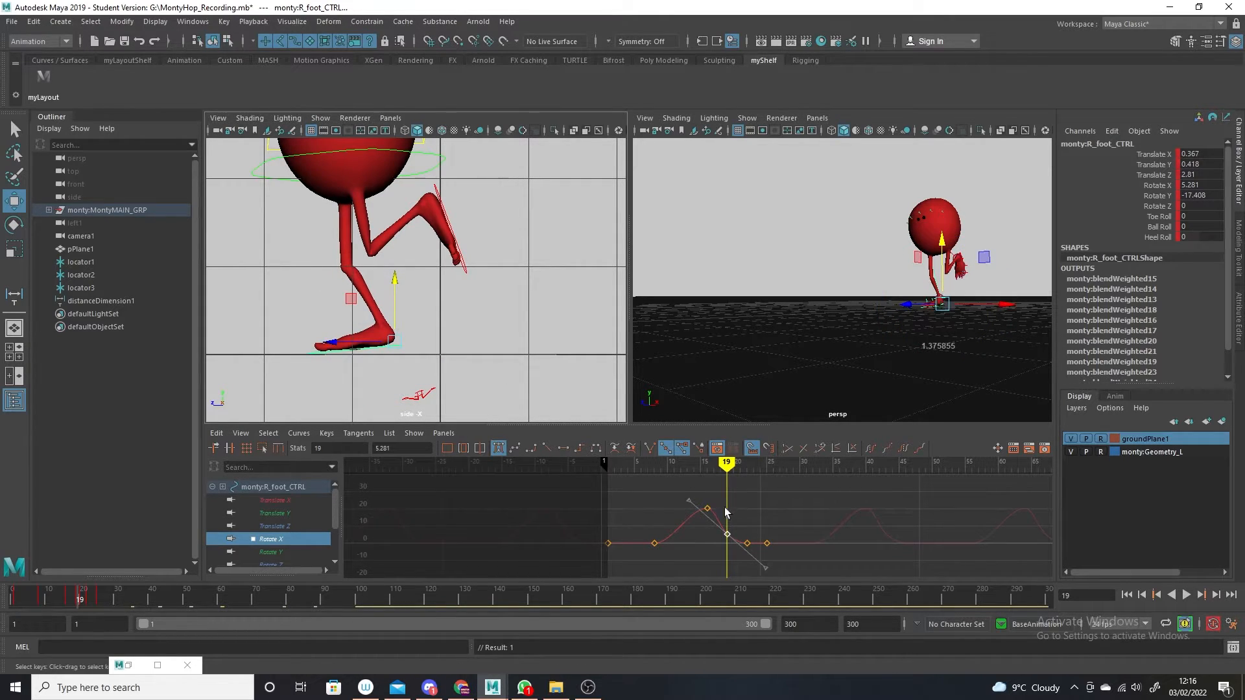
Set the right foot control's Translate Y to 0 at frame 20
drag(727, 464, 732, 464)
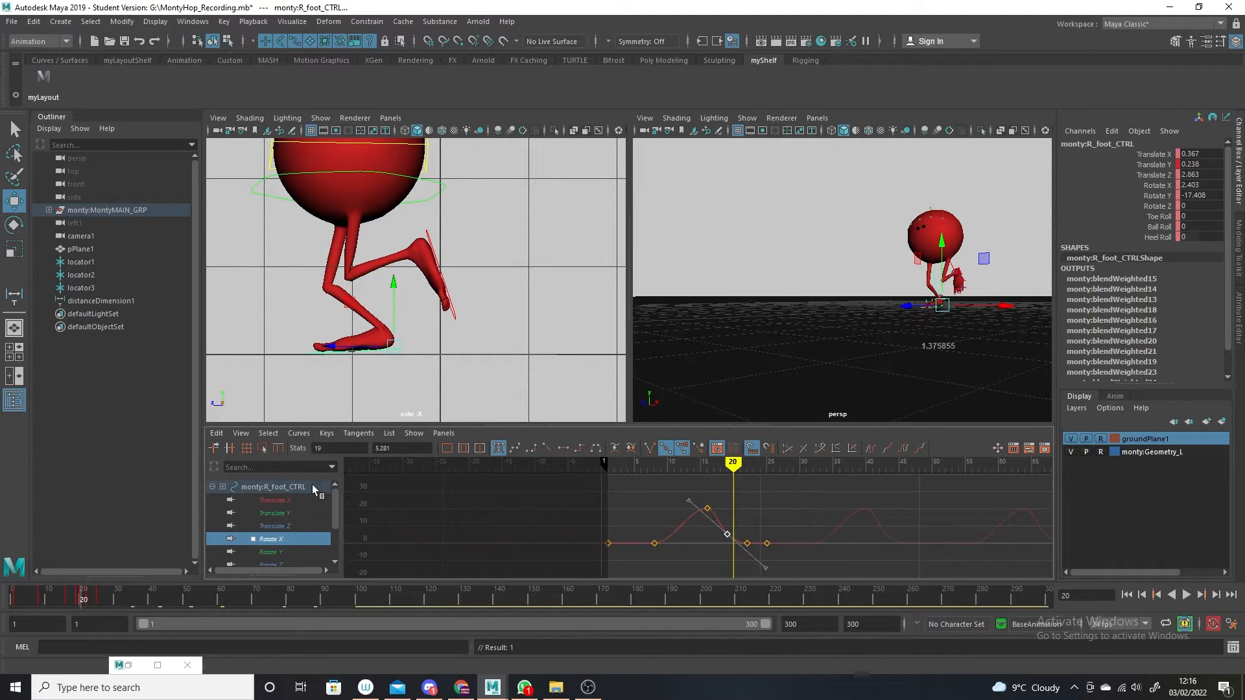
click(278, 513)
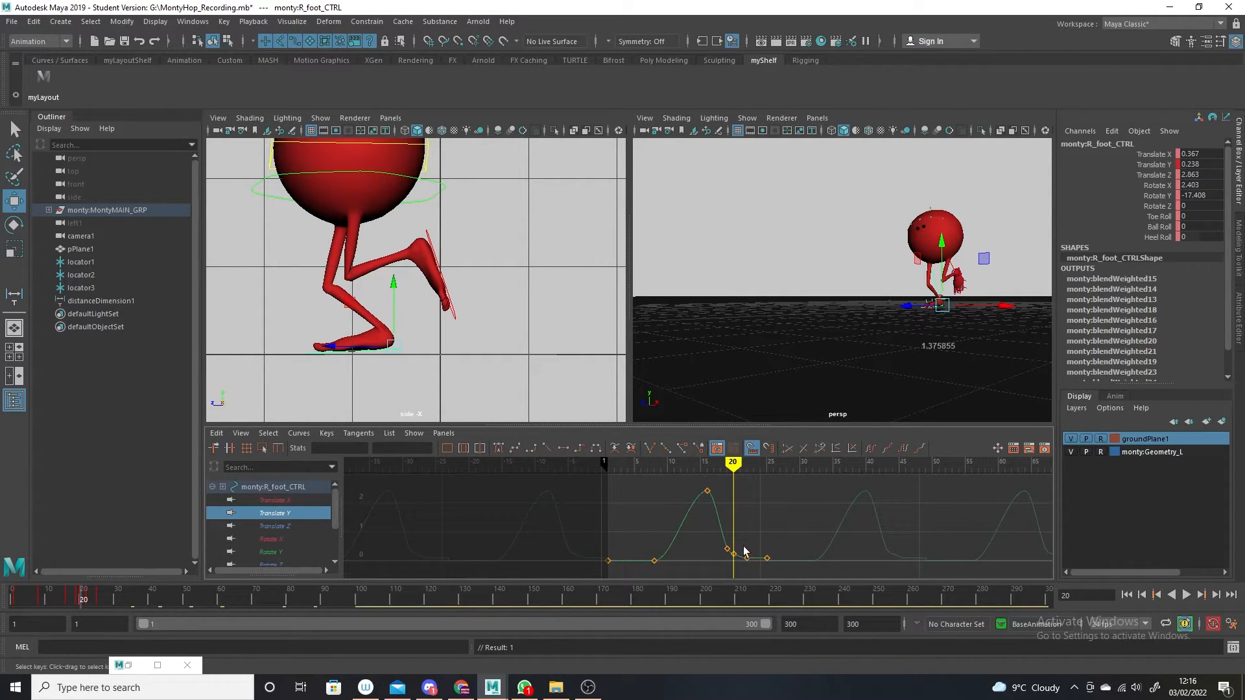
drag(730, 564, 730, 565)
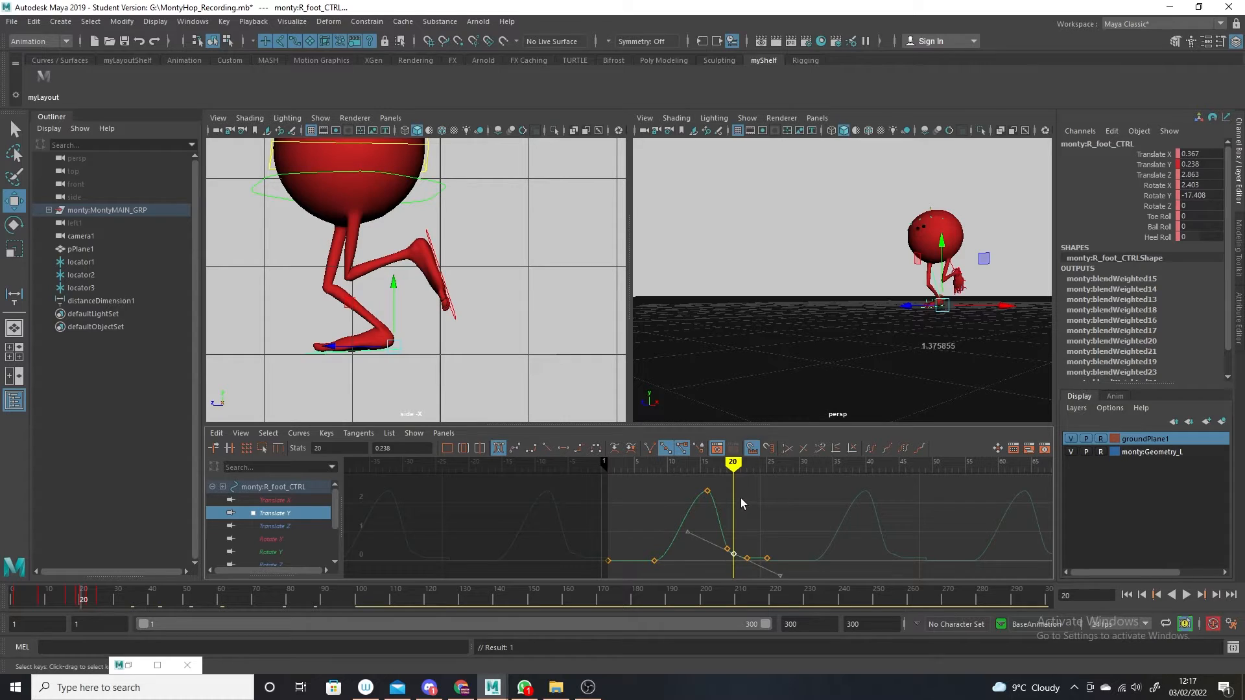
double_click(1217, 165)
text(0)
key(Return)
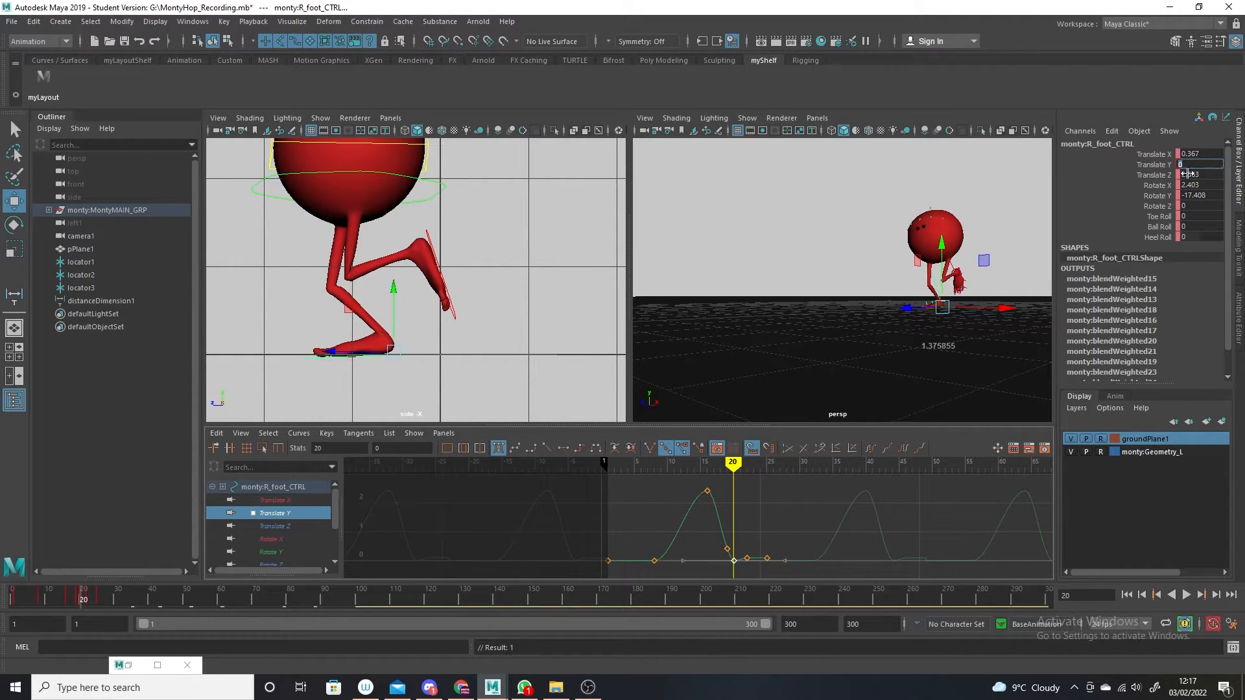
Key the right foot control's Rotate X at 0 on frame 20 so the foot lands flat
click(278, 540)
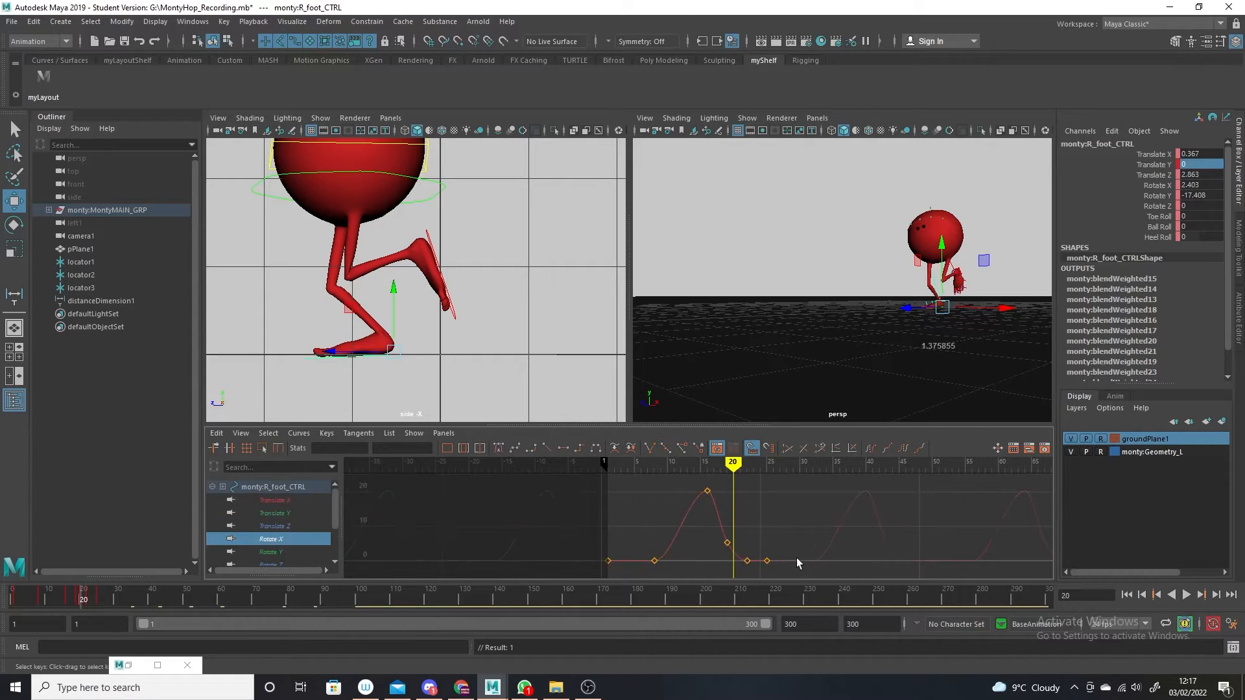
double_click(1203, 184)
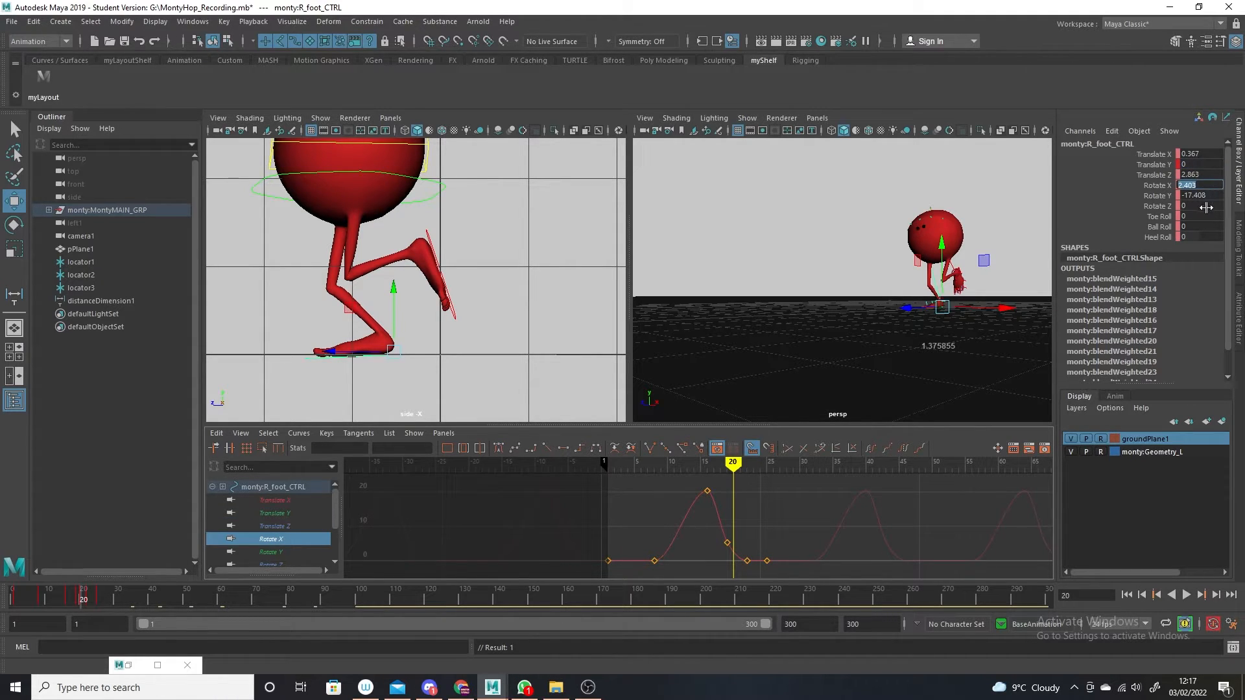
text(0)
key(Return)
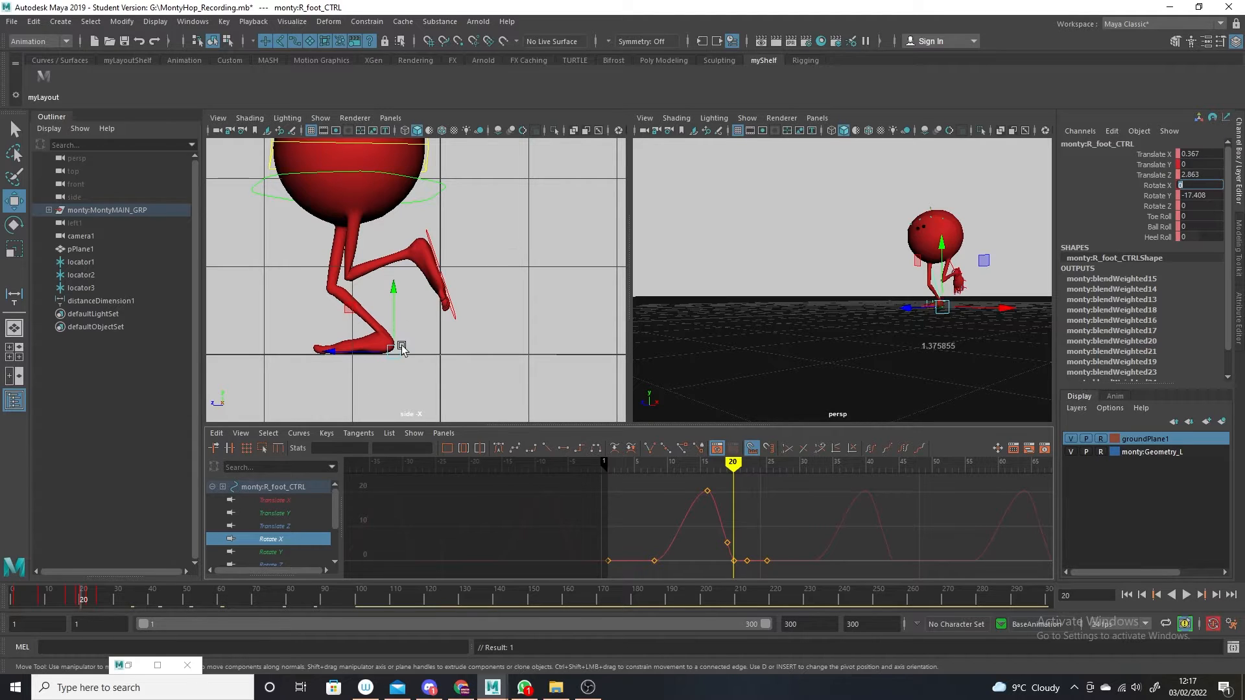
key(alt+v)
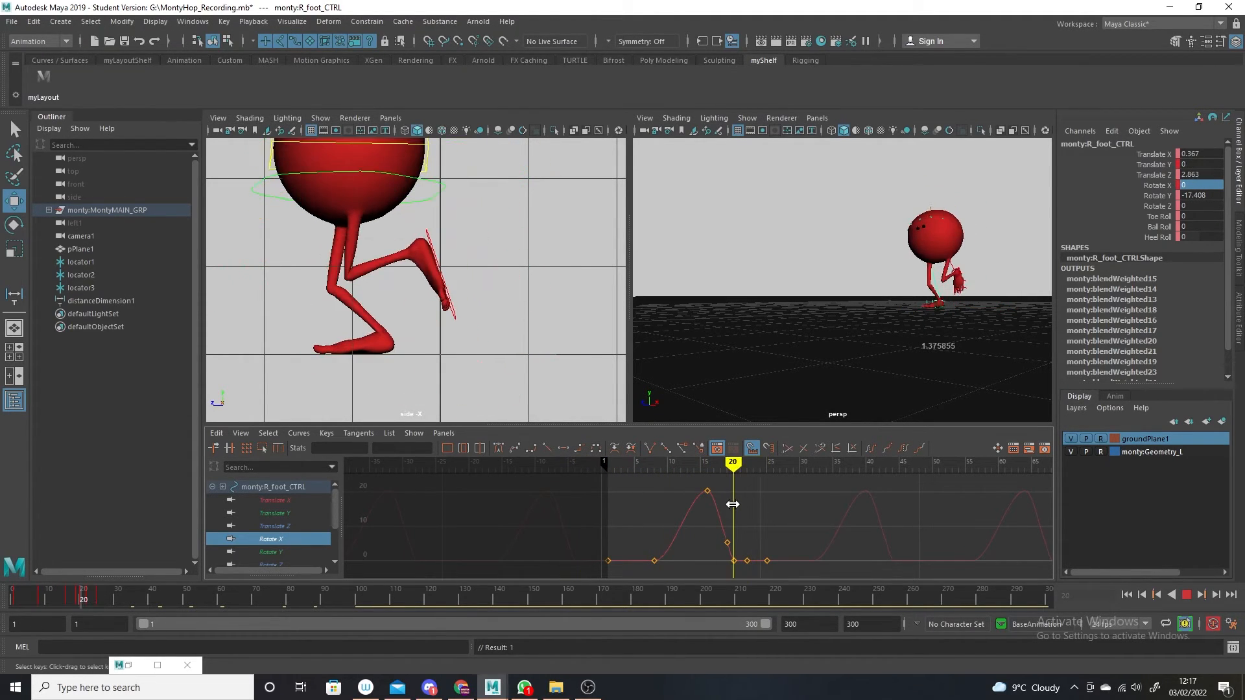
key(Escape)
Lower the right foot control's Translate Y keys at frames 22 and 25 to 0
click(279, 513)
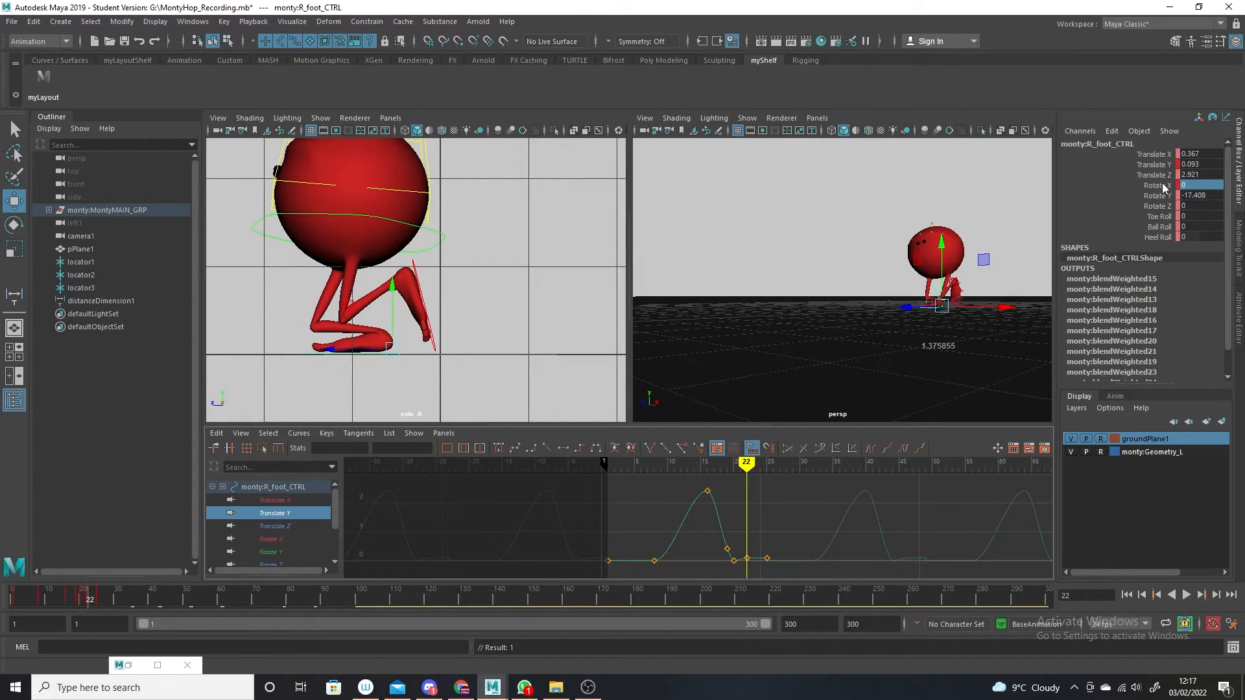
alt+shift+right_drag(771, 561, 770, 533)
alt+middle_drag(771, 548, 783, 452)
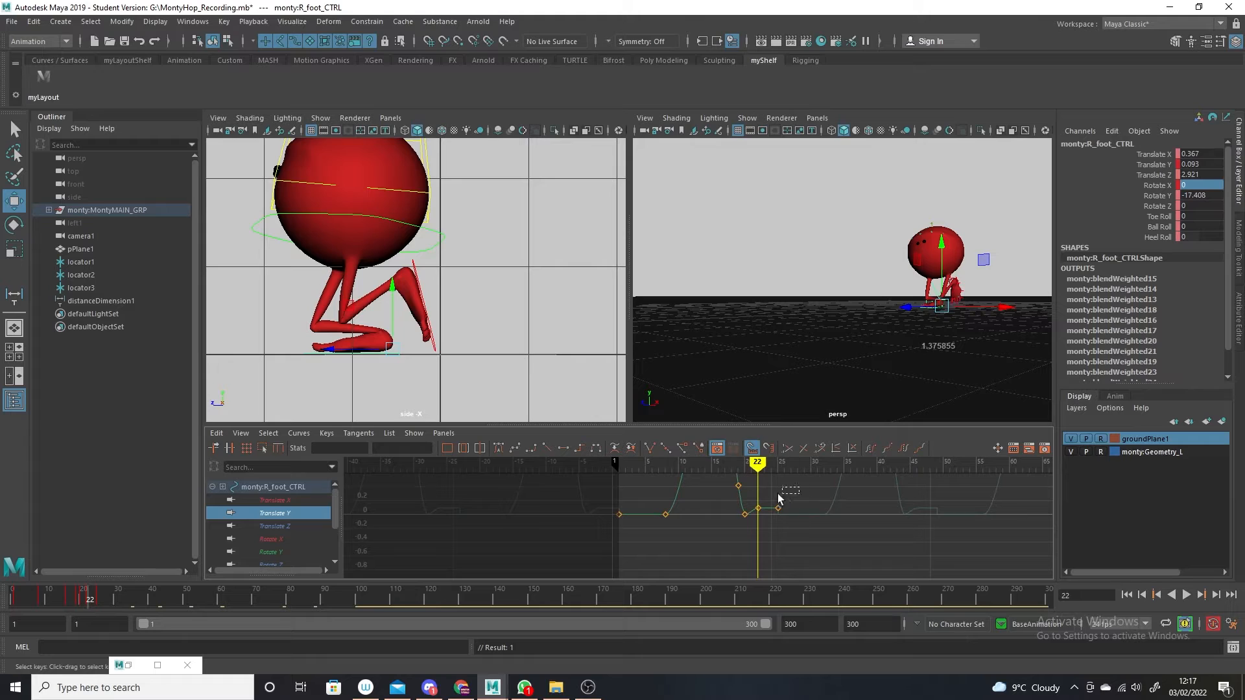
drag(754, 517, 755, 515)
shift+middle_drag(778, 480, 778, 495)
click(808, 550)
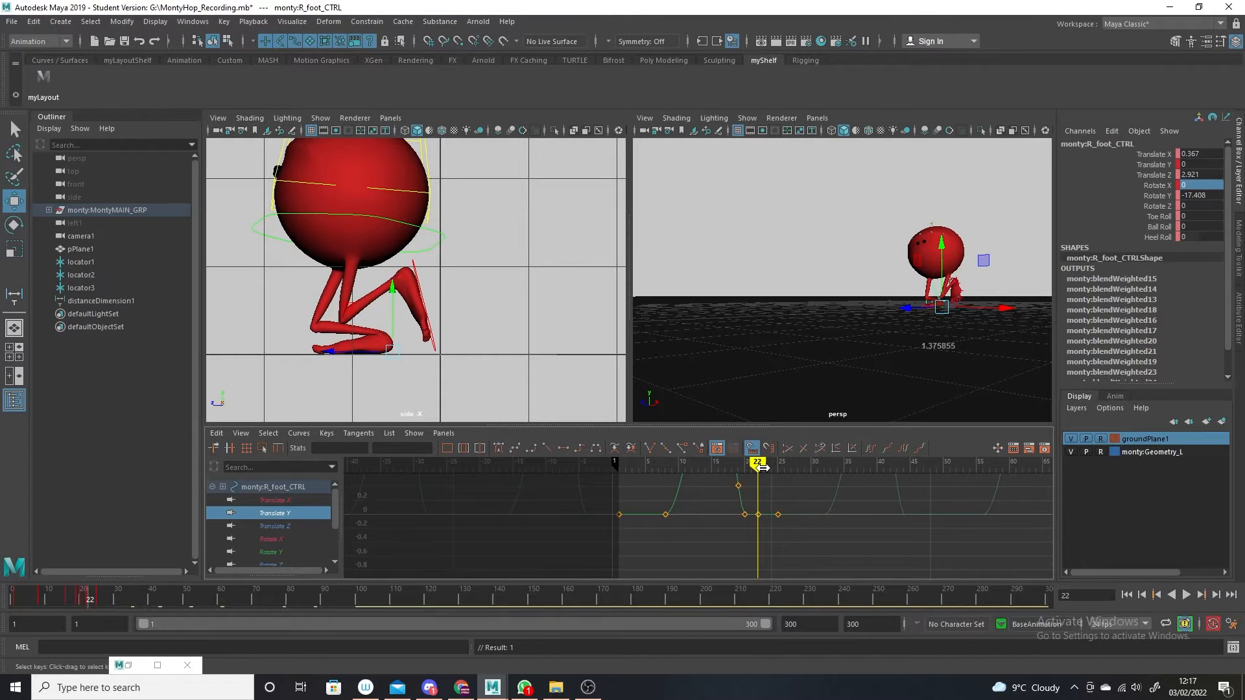
Play the hop from the start in the enlarged perspective view with only polygon objects shown
key(space)
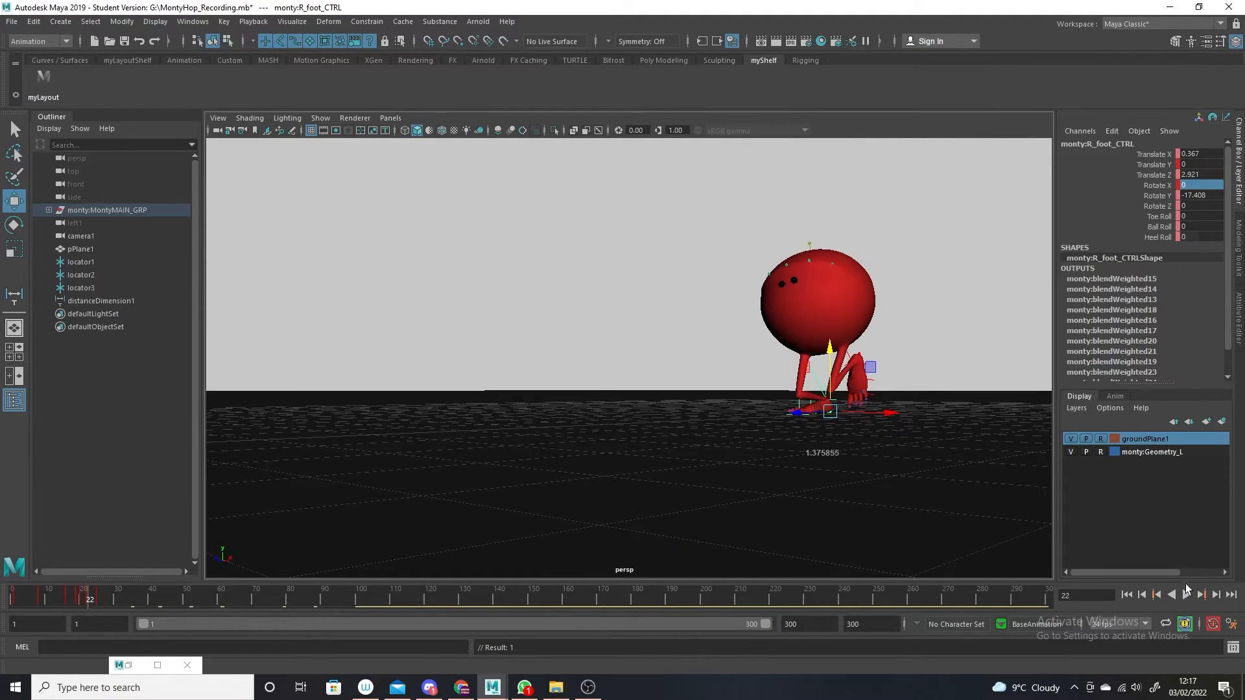
click(1186, 593)
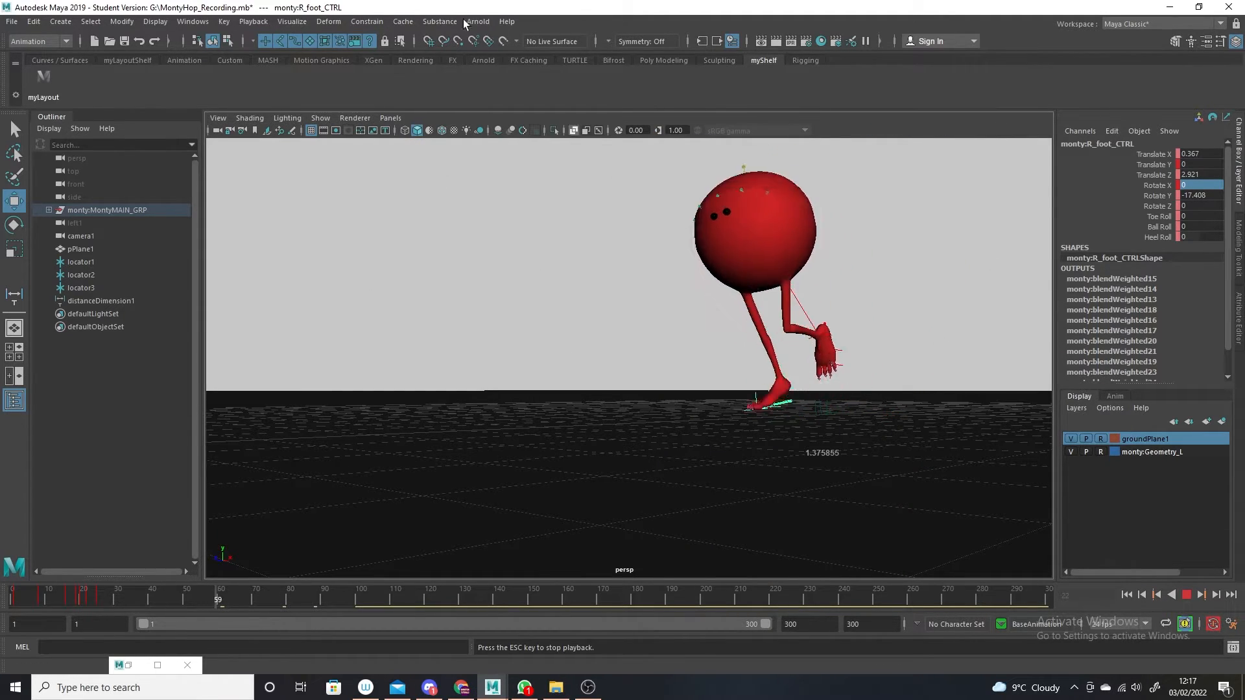
click(319, 117)
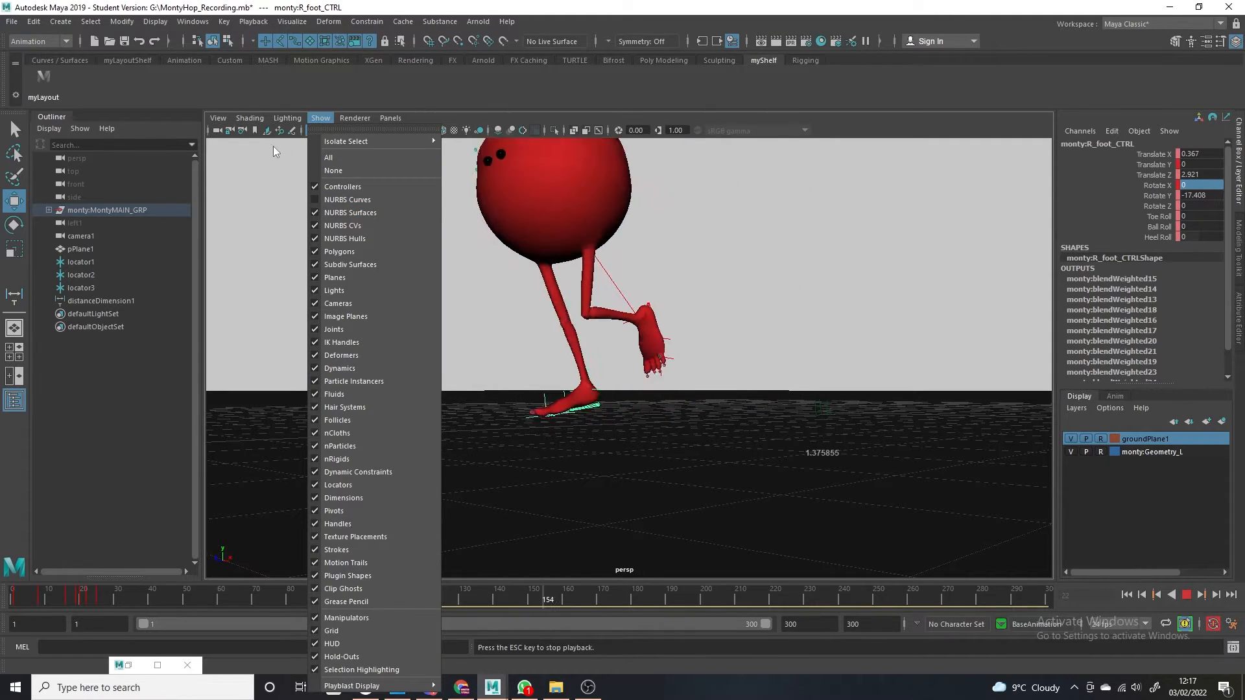
click(344, 171)
click(322, 118)
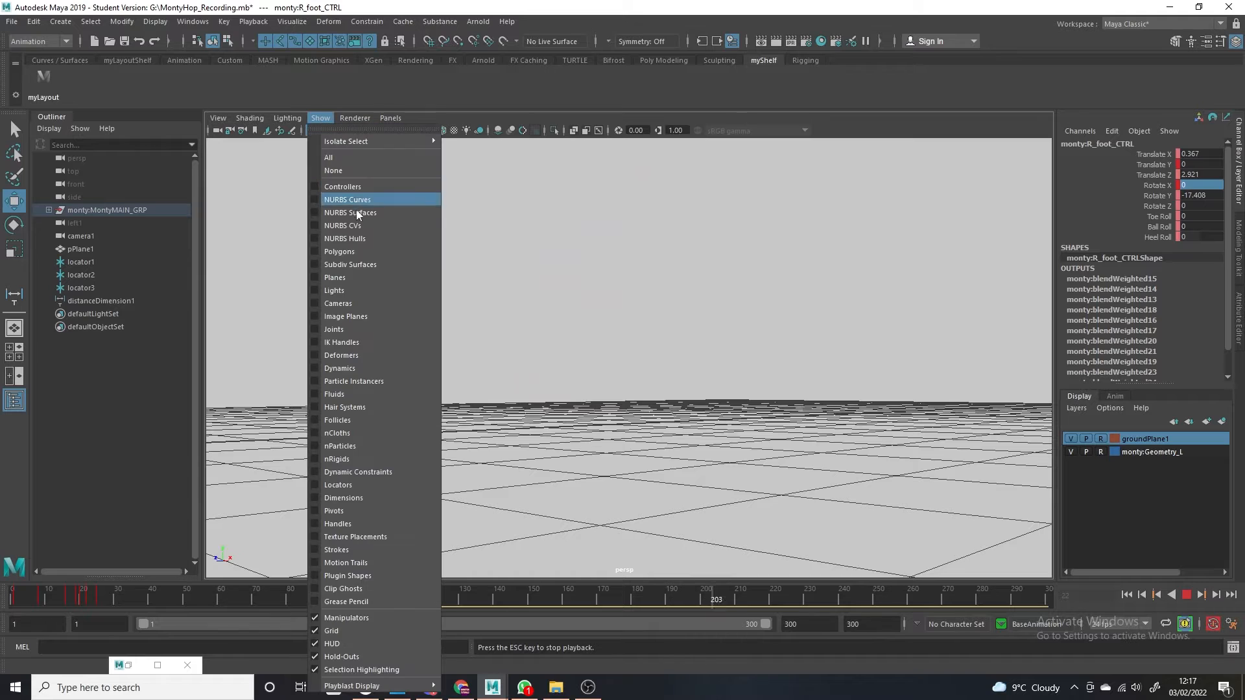
click(354, 251)
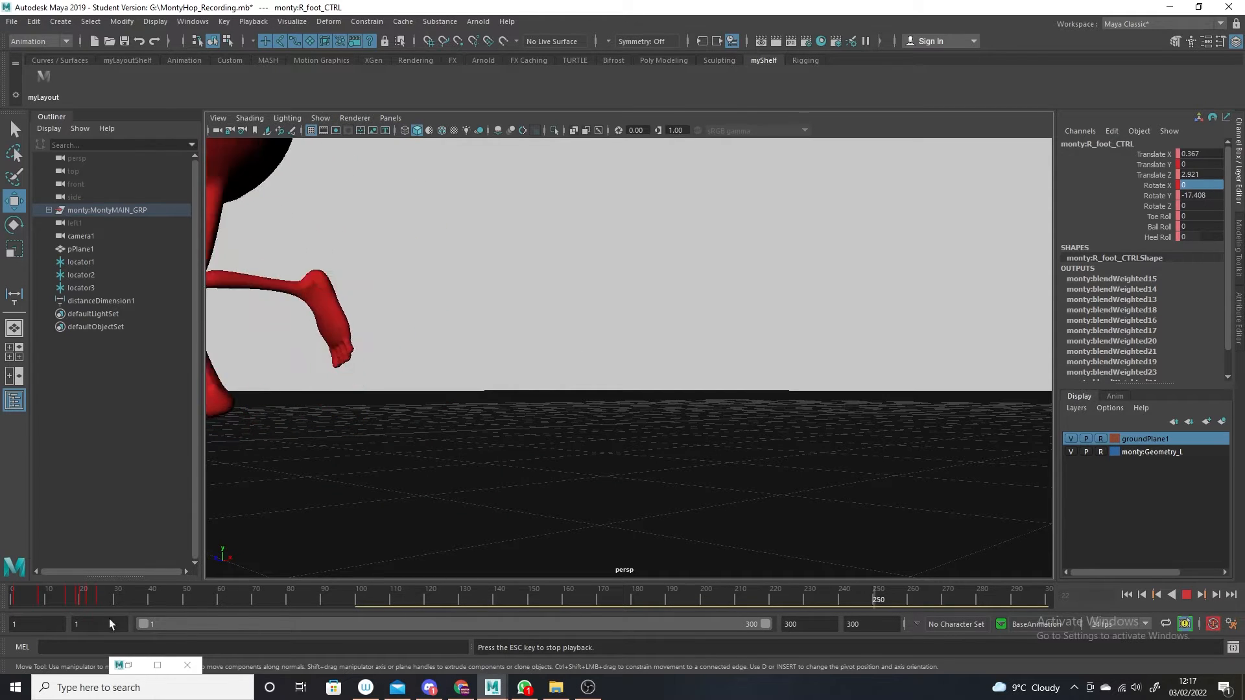
click(21, 593)
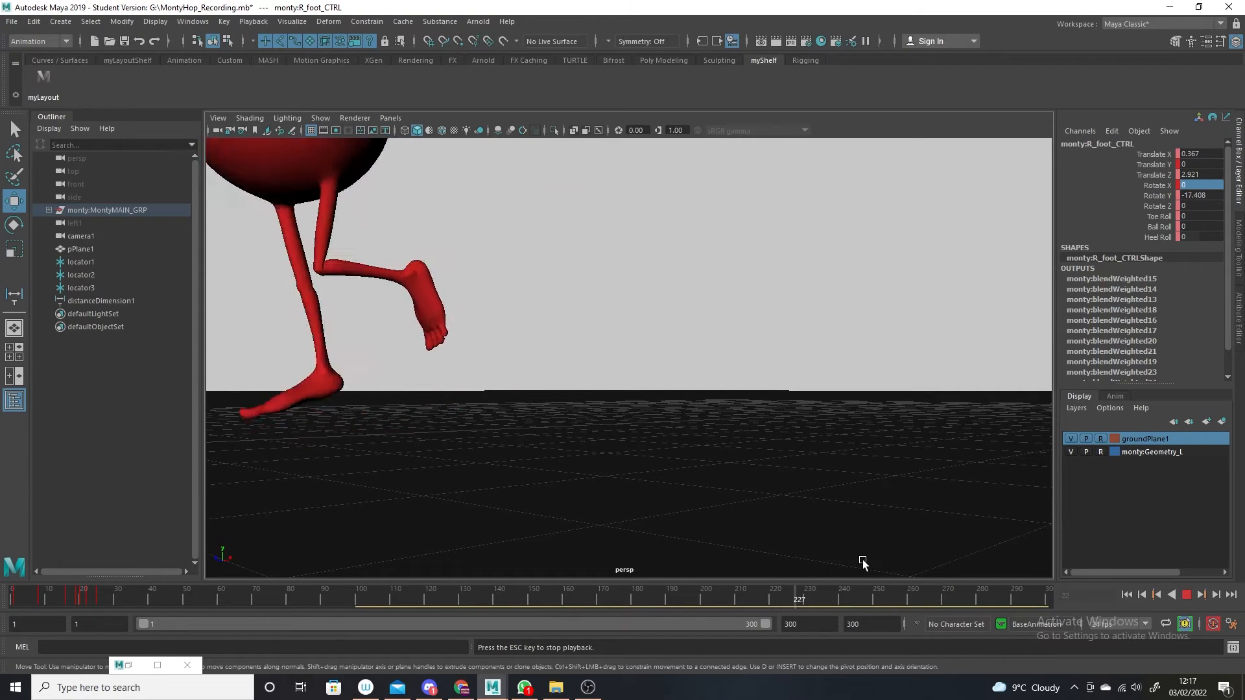
Stop the playback and restore the split view layout at frame 1
click(1186, 598)
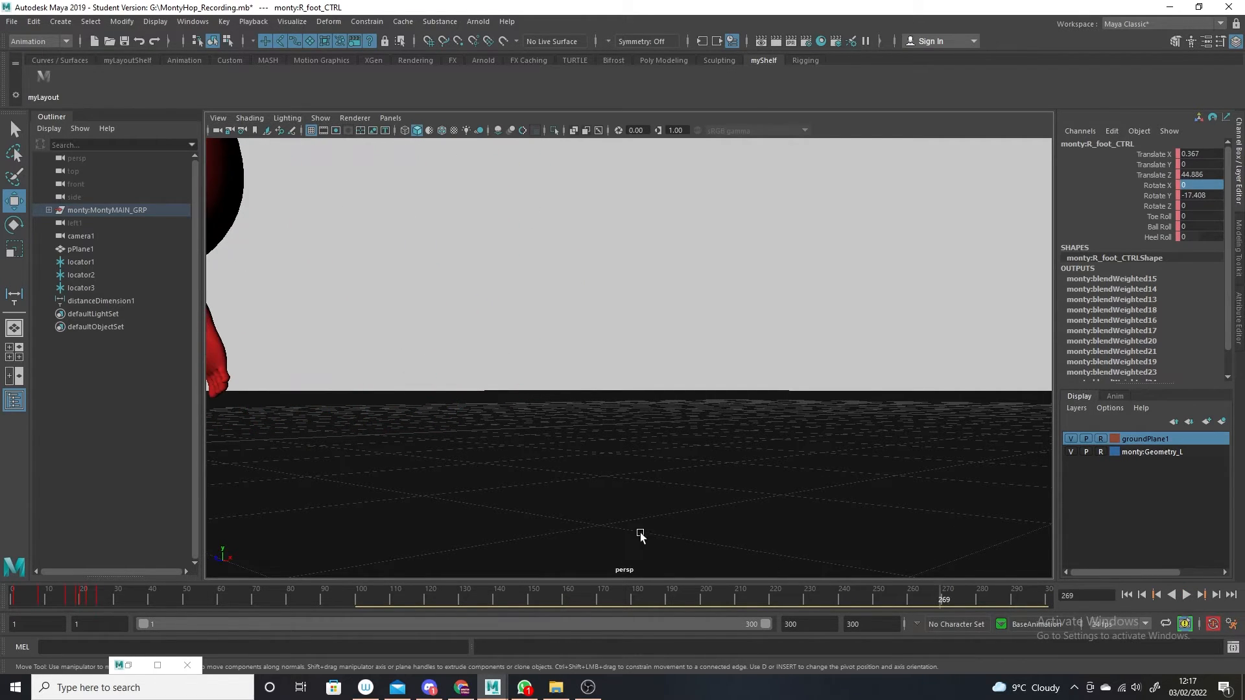
key(space)
key(alt+shift+v)
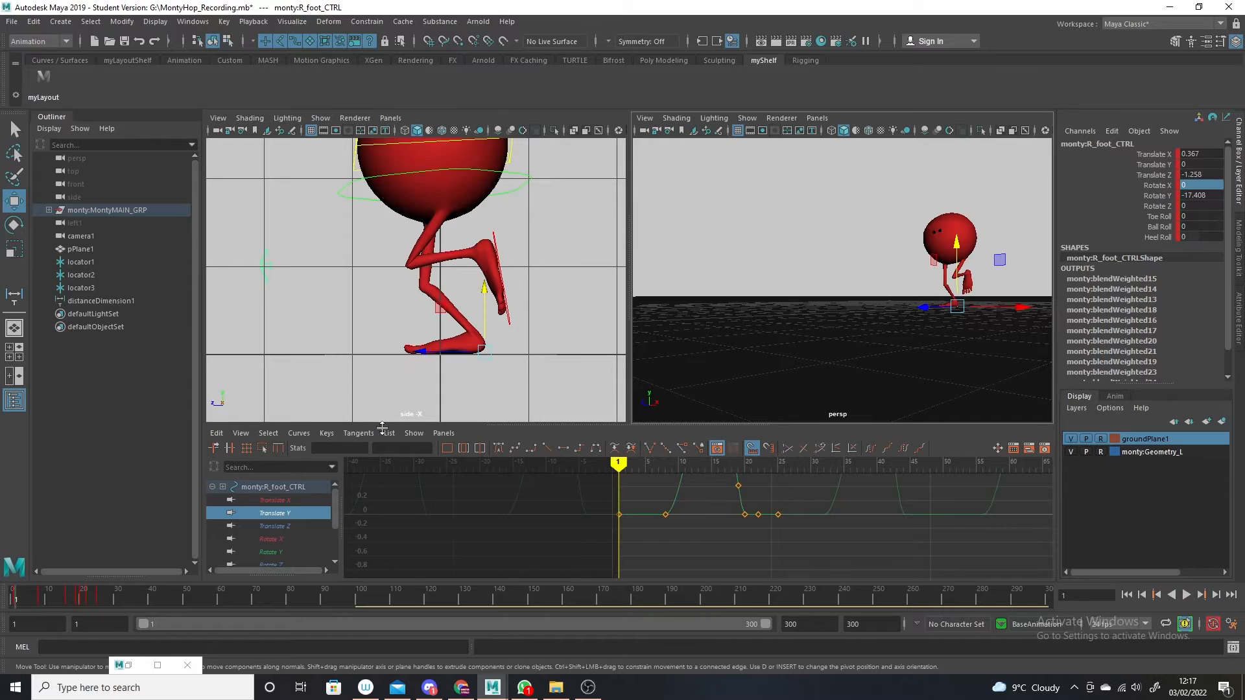
Move the peak key of the root control's Translate Y curve one frame earlier to frame 14
drag(14, 596, 40, 587)
click(433, 375)
click(489, 236)
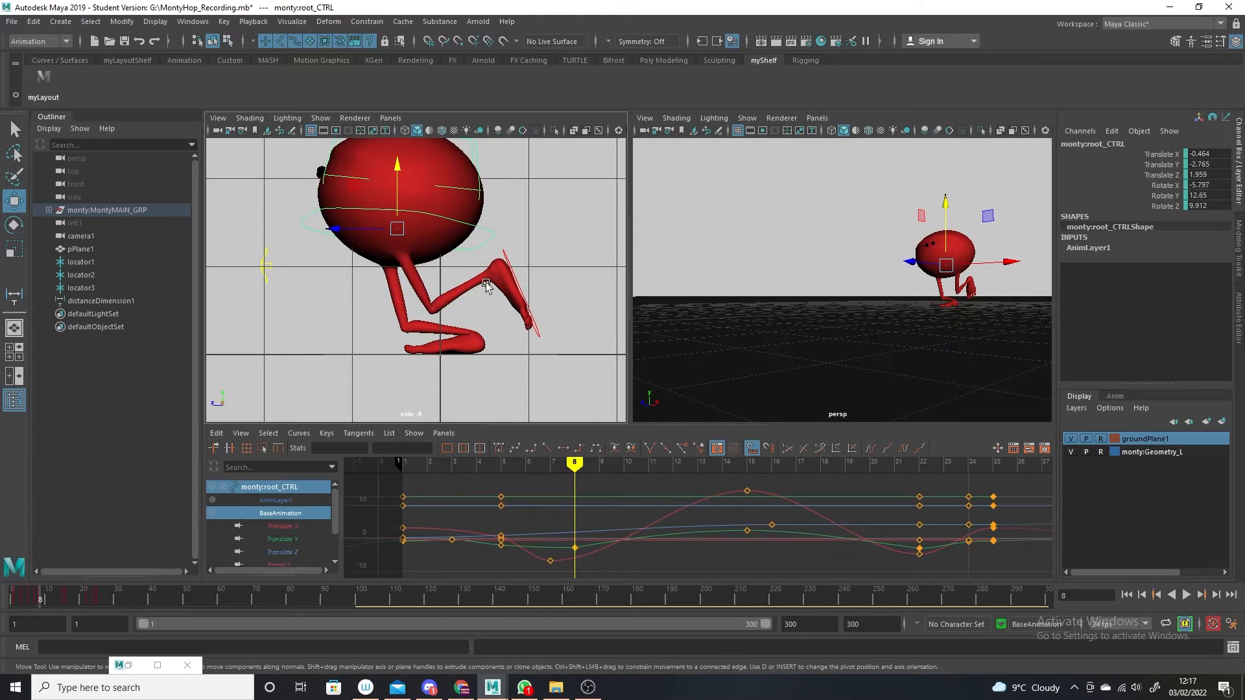
click(287, 537)
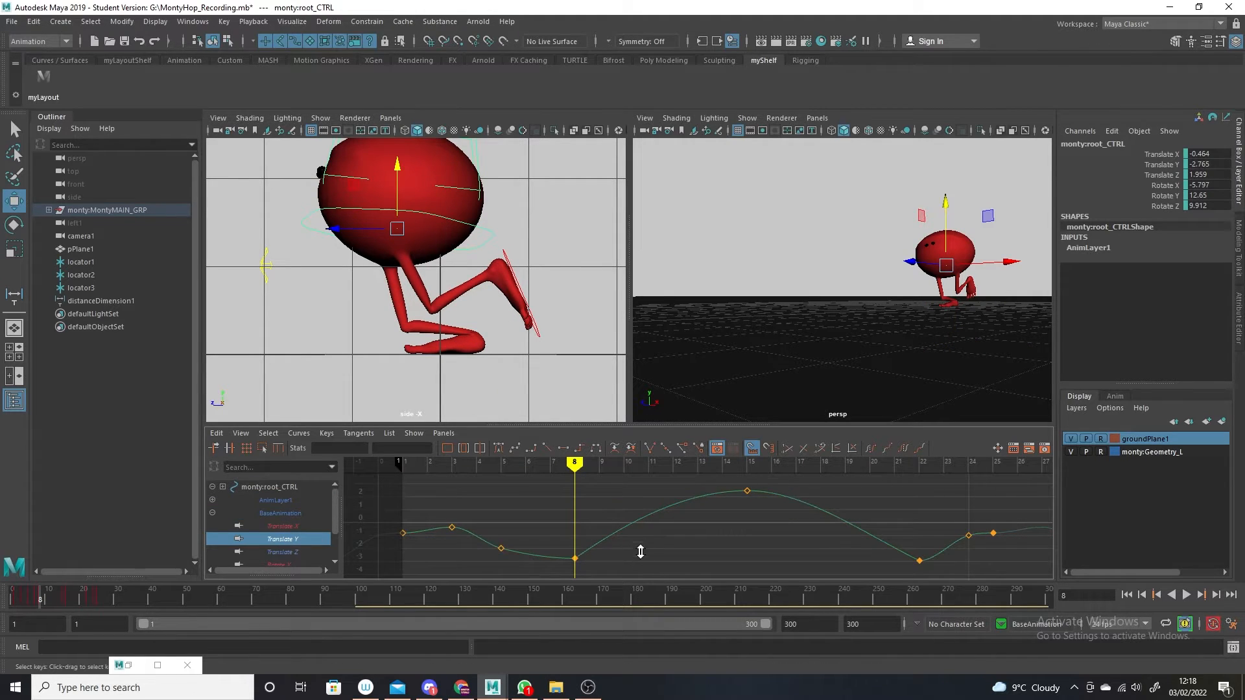
alt+right_drag(646, 539, 632, 537)
drag(611, 530, 635, 559)
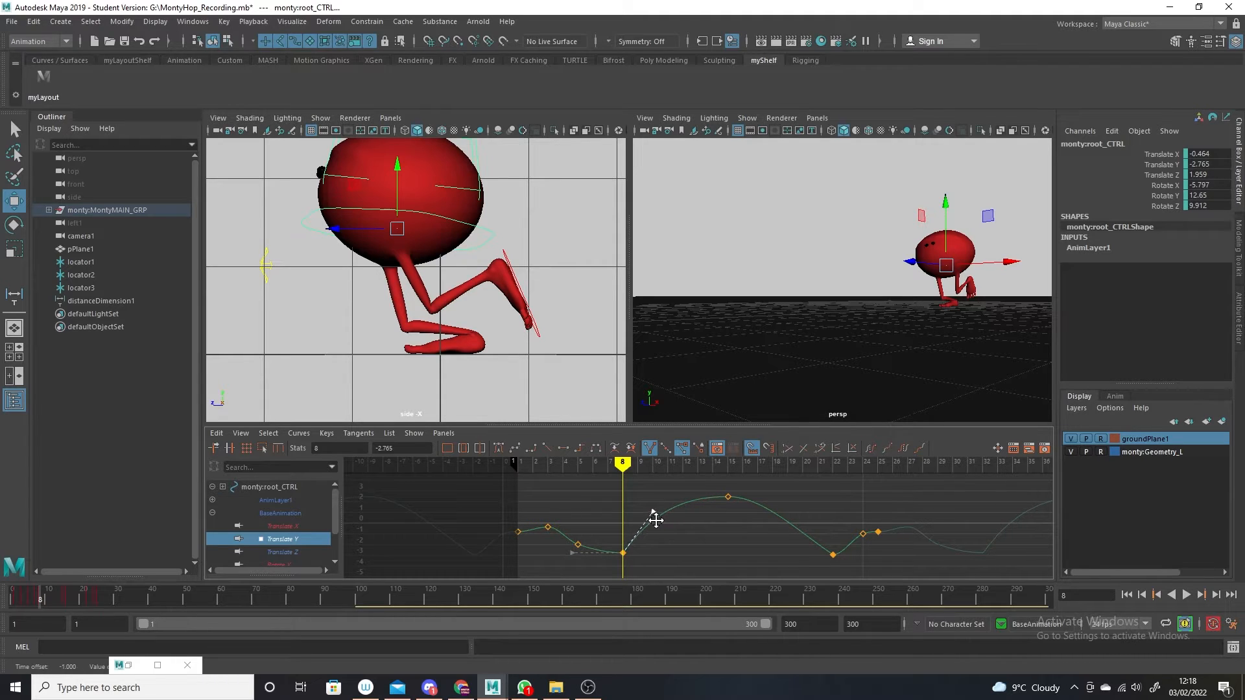
drag(717, 487, 736, 512)
shift+middle_drag(736, 512, 727, 510)
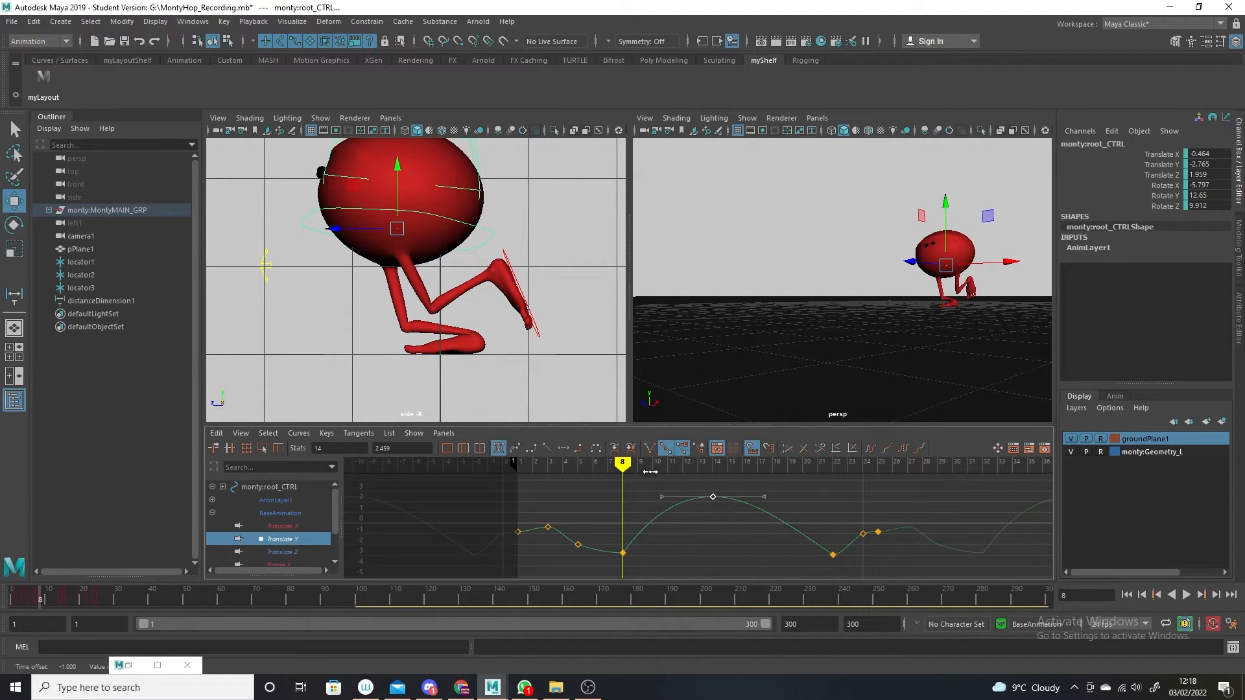
Key the right foot control at frame 11 and raise its Translate Y there to about 1.823
mouse_move(649, 471)
mouse_down()
mouse_move(680, 470)
mouse_move(653, 472)
mouse_up()
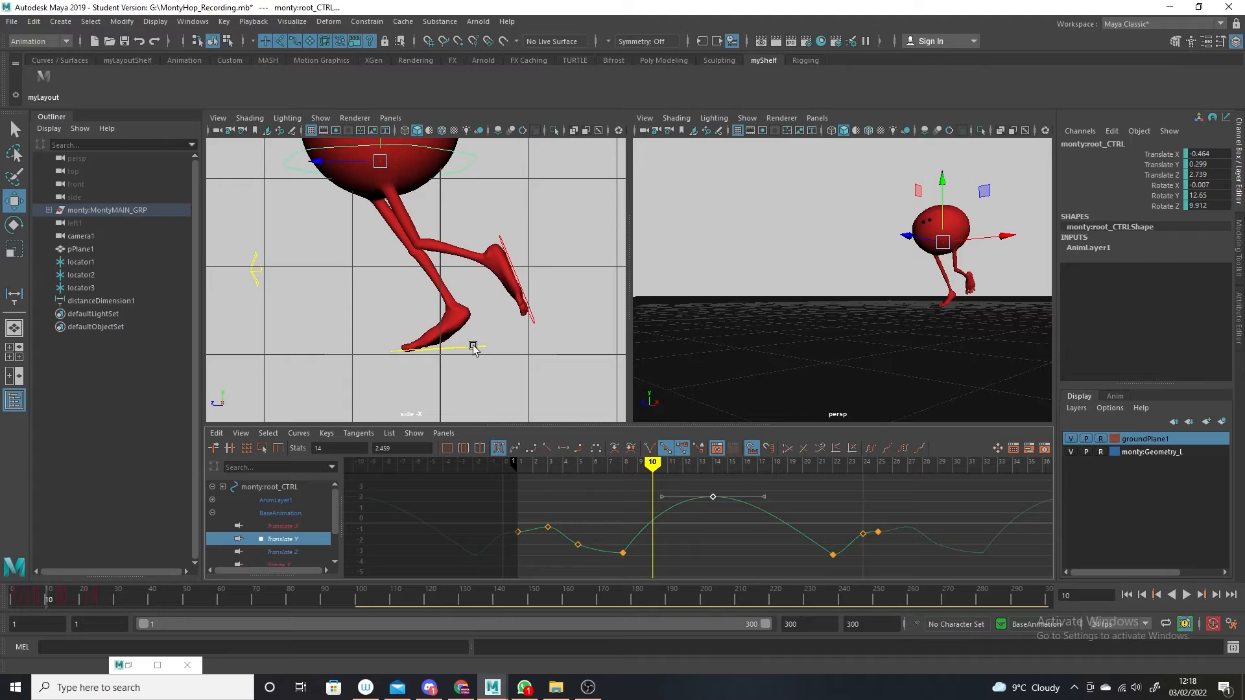
click(473, 346)
key(f)
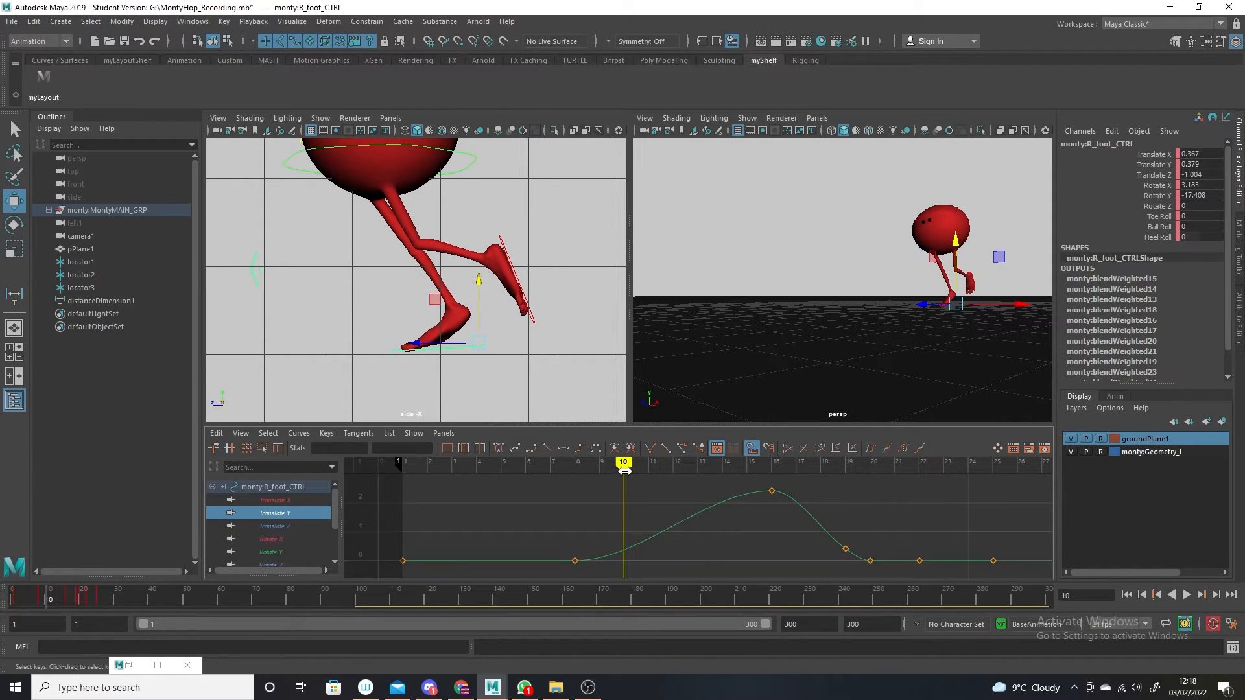
mouse_move(623, 465)
mouse_down()
mouse_move(597, 477)
mouse_move(648, 480)
mouse_up()
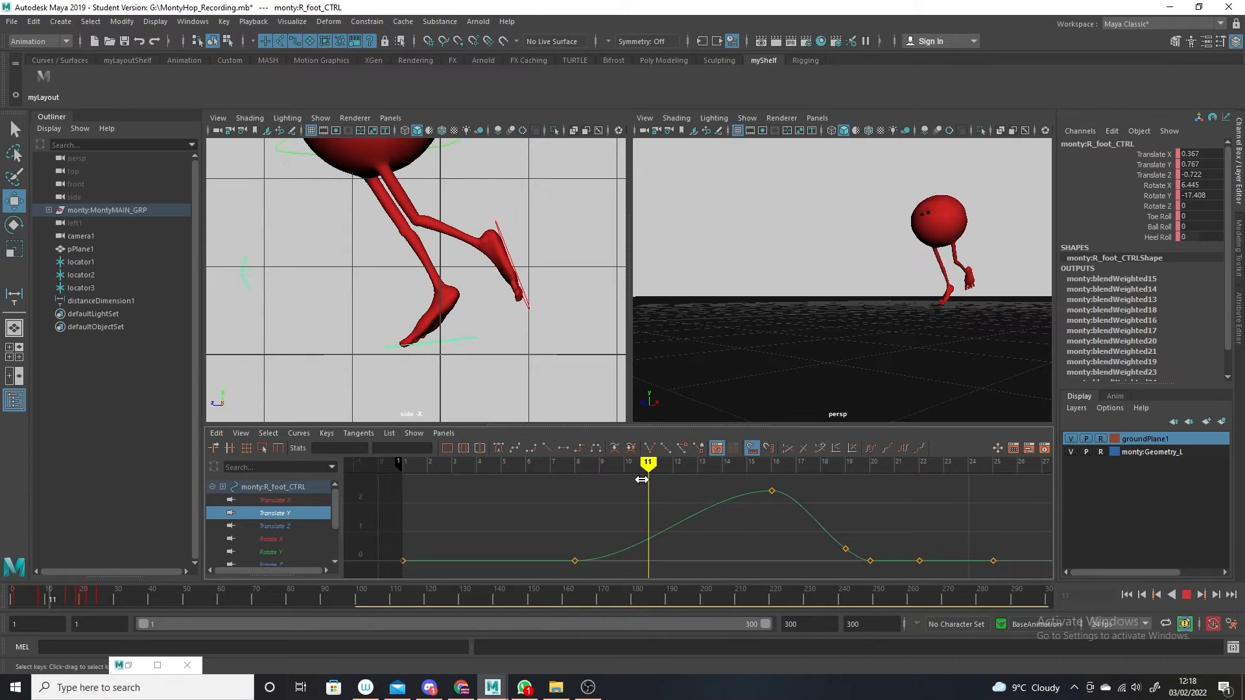
key(s)
drag(636, 527, 648, 558)
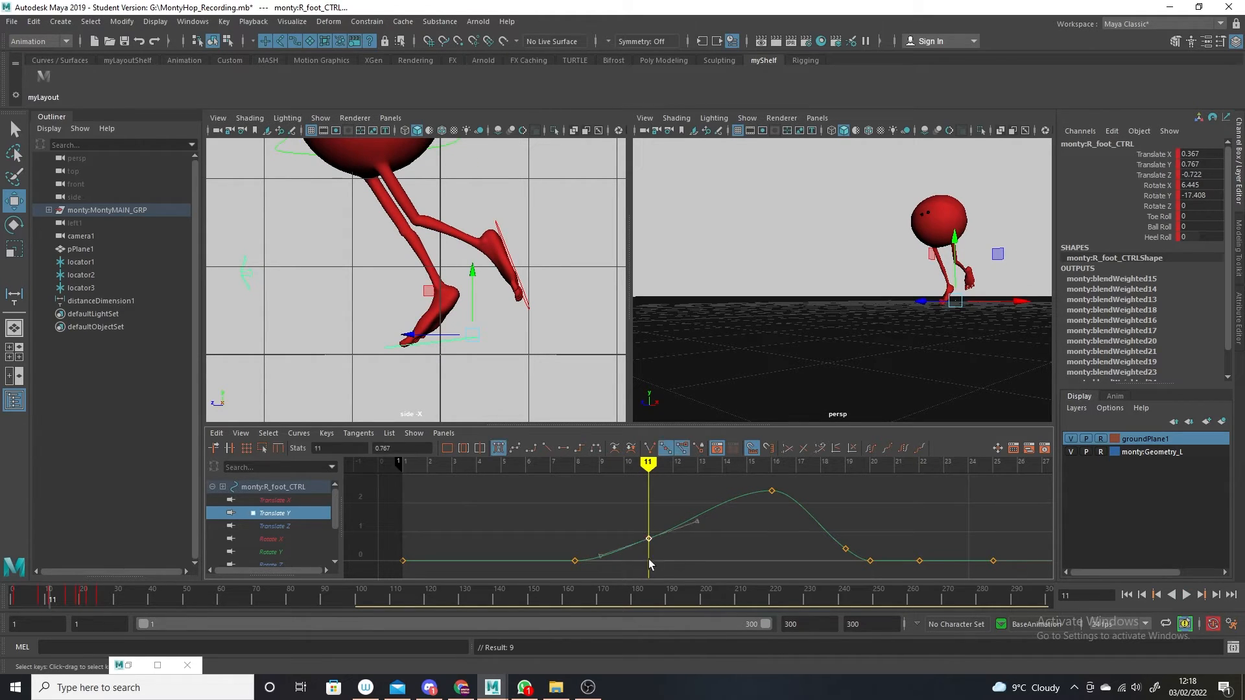
middle_drag(648, 559, 650, 533)
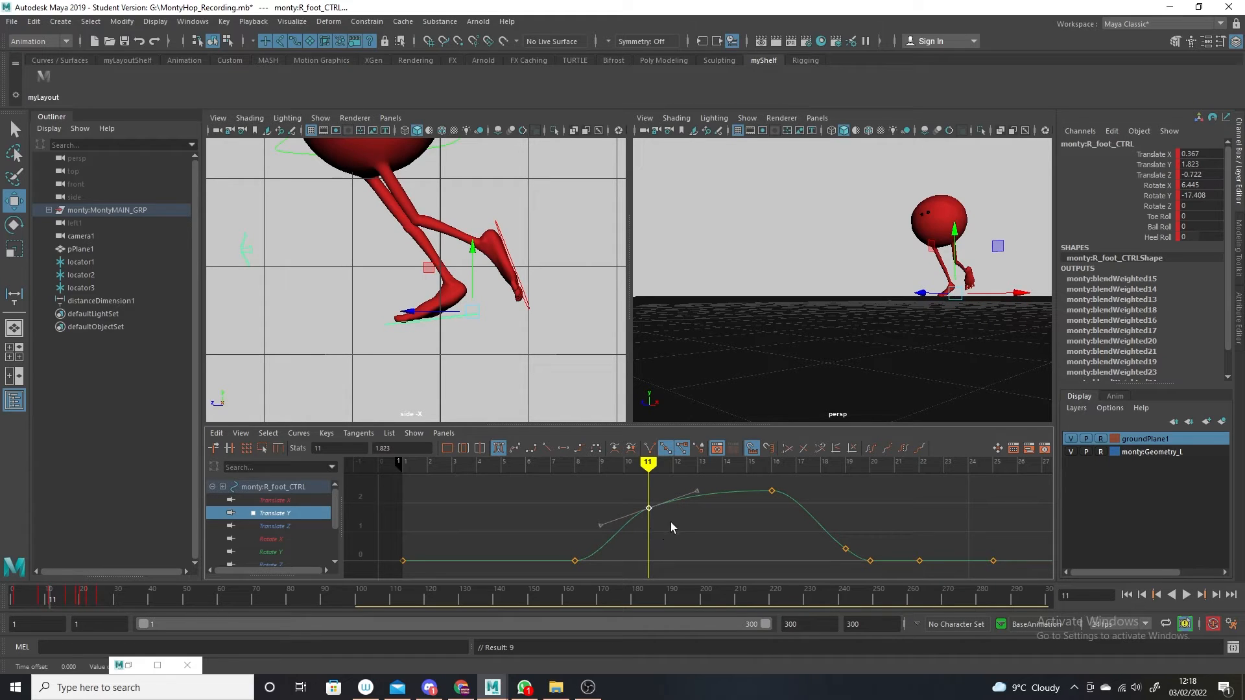
Rotate the right foot control at frame 11 so the toes point toward the ground, and play the hop
click(21, 229)
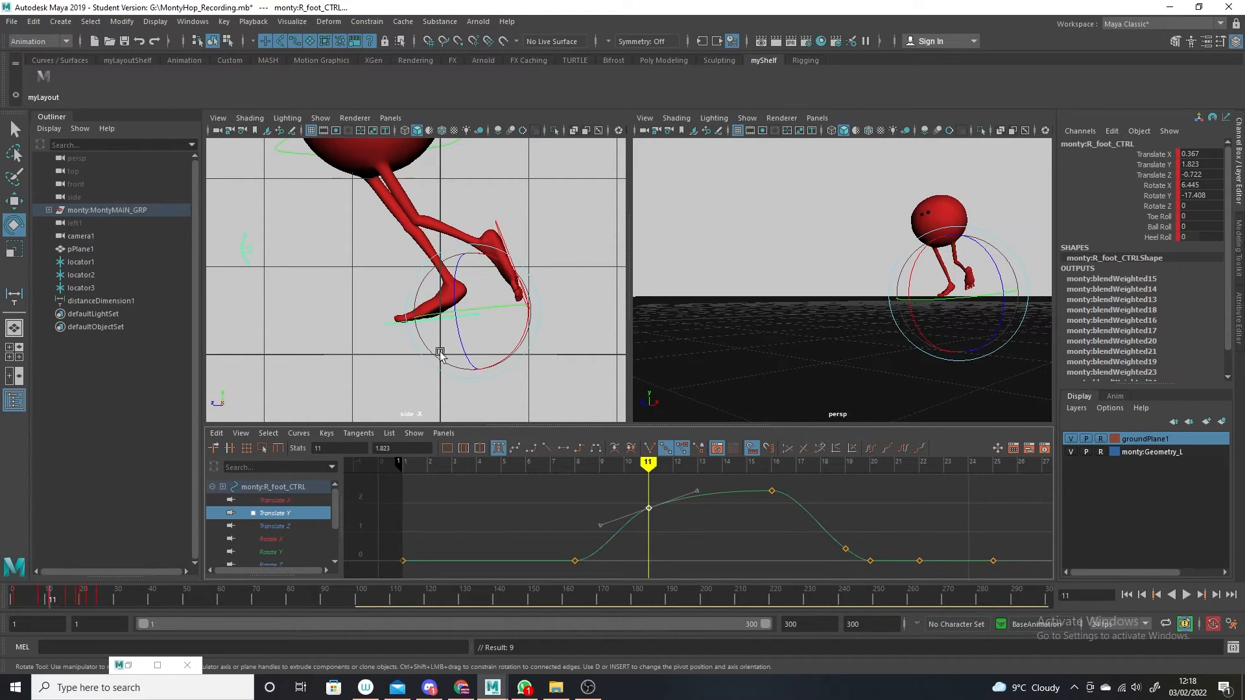
drag(486, 365, 491, 353)
key(alt+v)
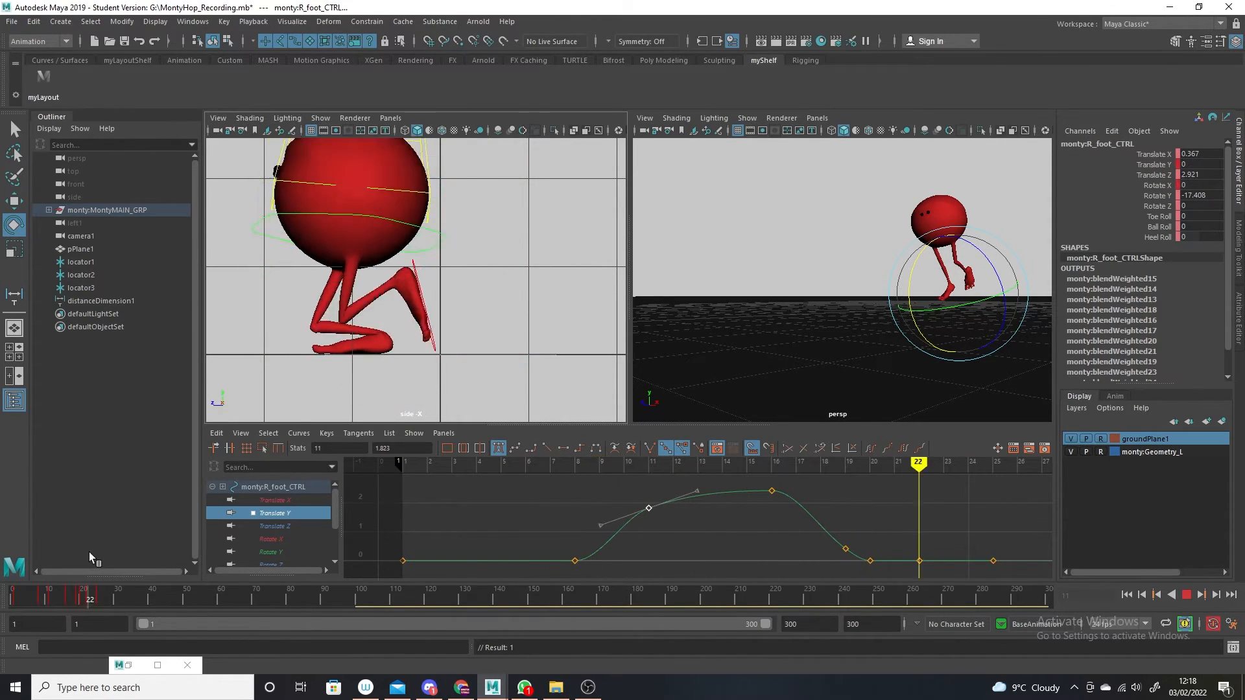
key(alt+v)
Set the squash control's Translate Y curve to cycle both before and after its keys
click(751, 239)
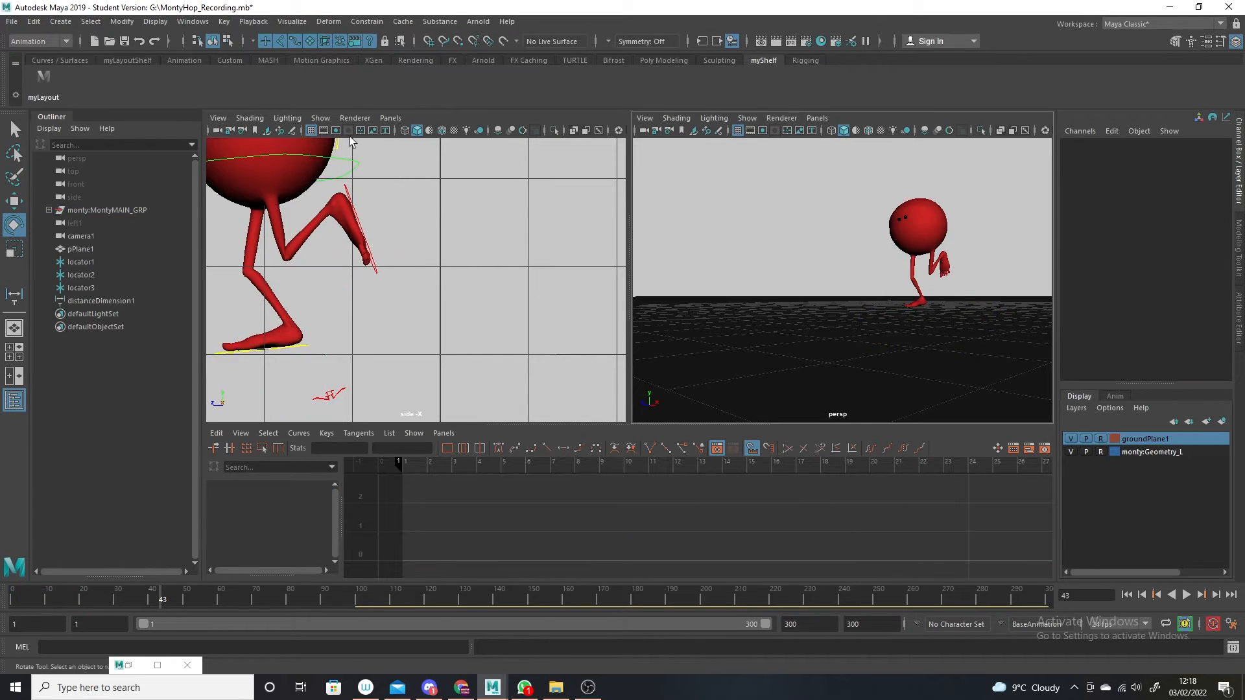
alt+middle_drag(411, 185, 495, 328)
click(377, 172)
key(f)
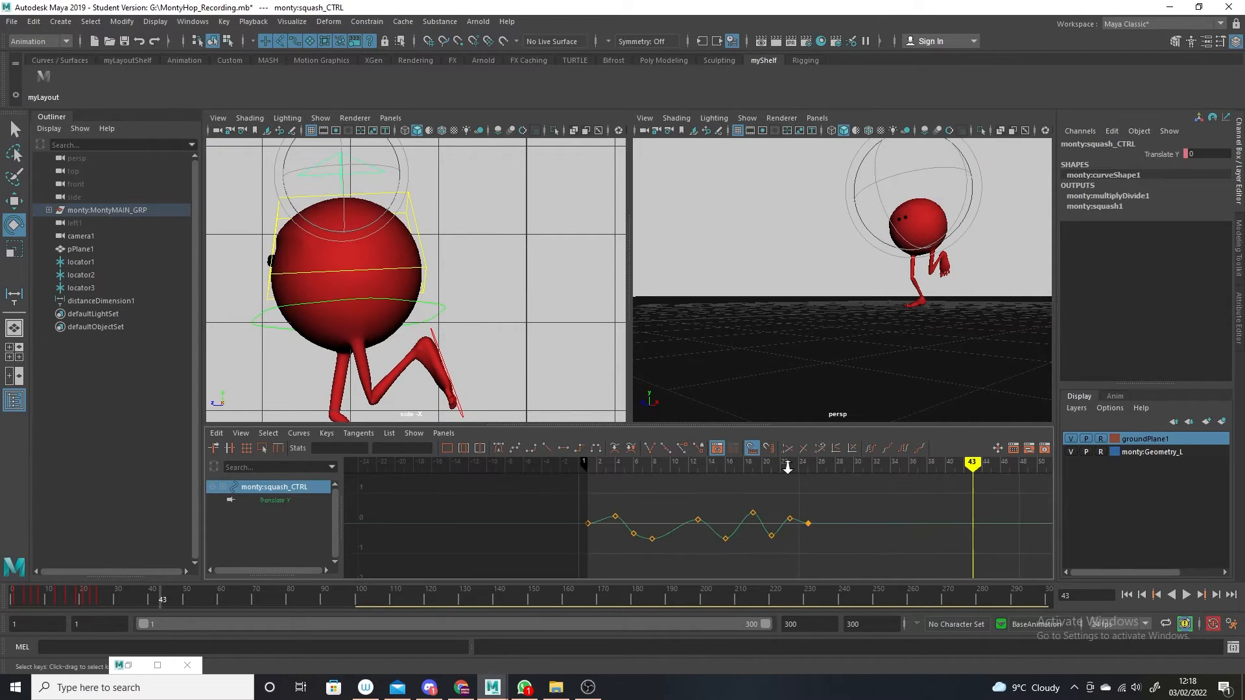
drag(495, 563, 495, 563)
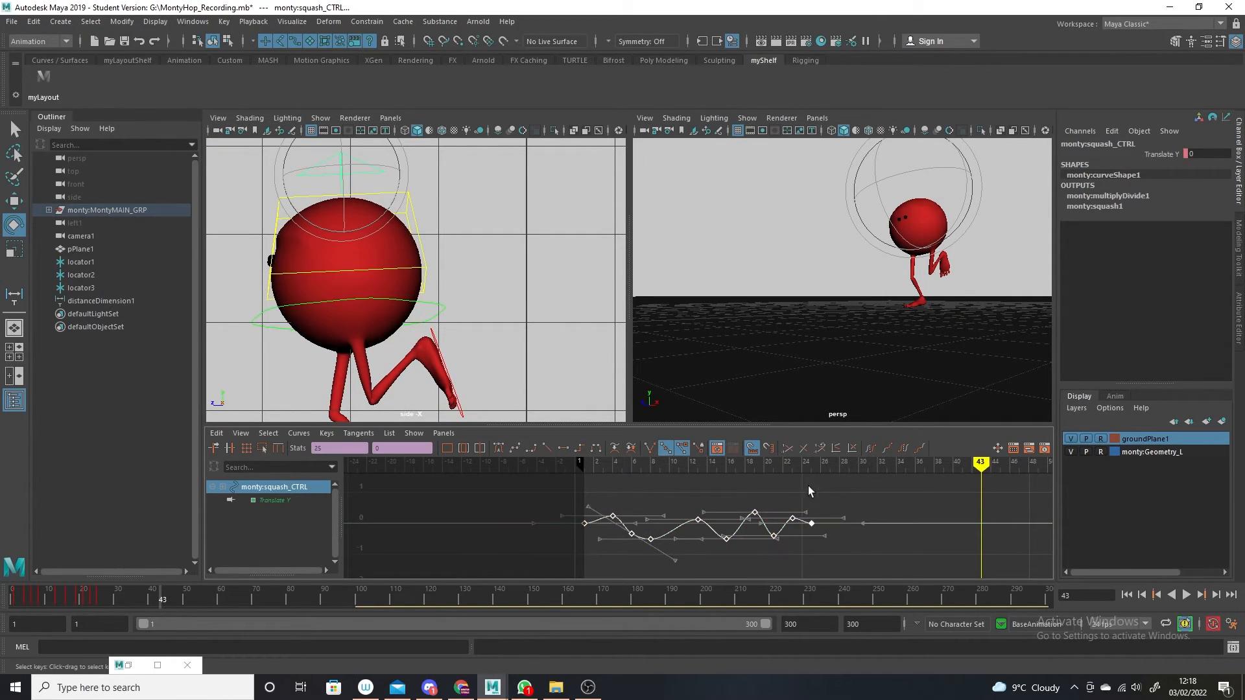
click(904, 448)
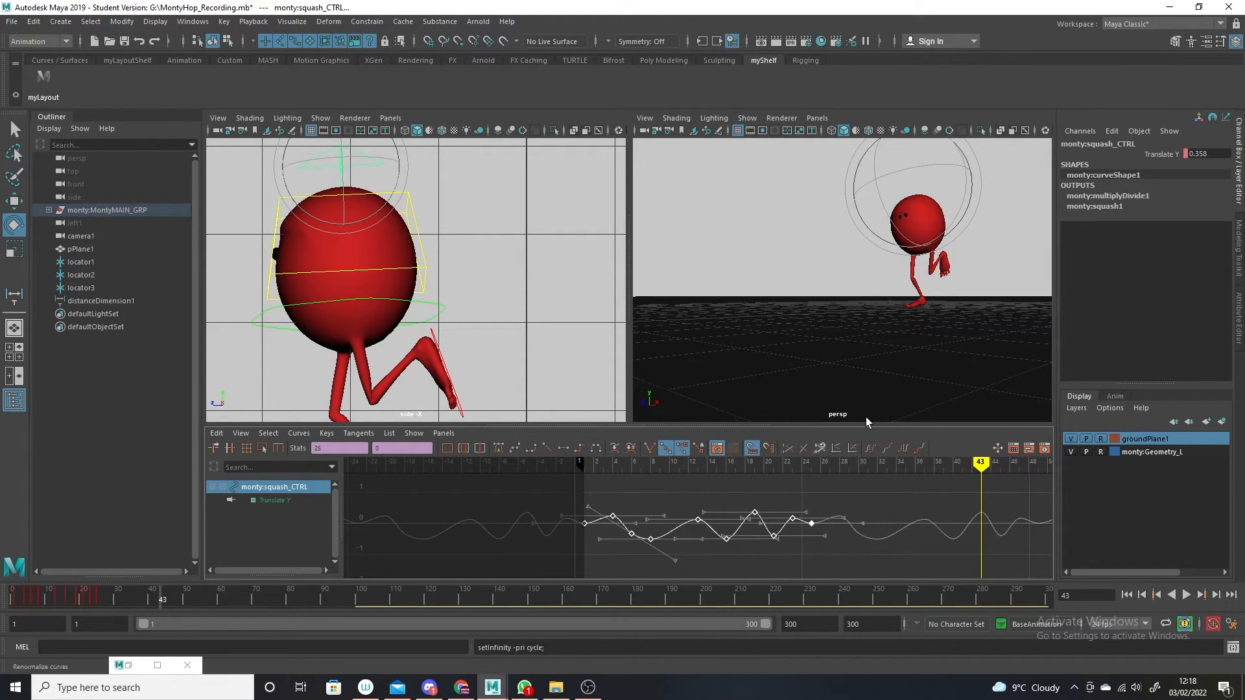
Play the hop from the start in the enlarged perspective view to check the looping squash and stretch
click(811, 265)
key(space)
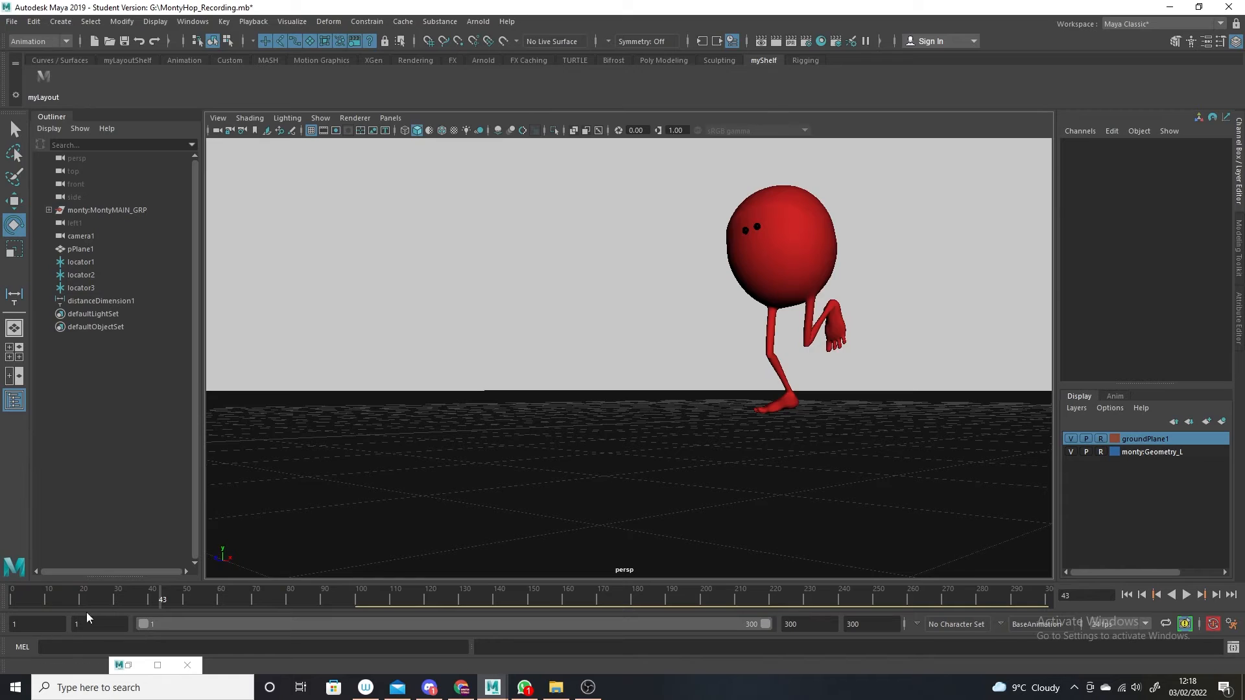
drag(84, 602, 12, 601)
click(1186, 595)
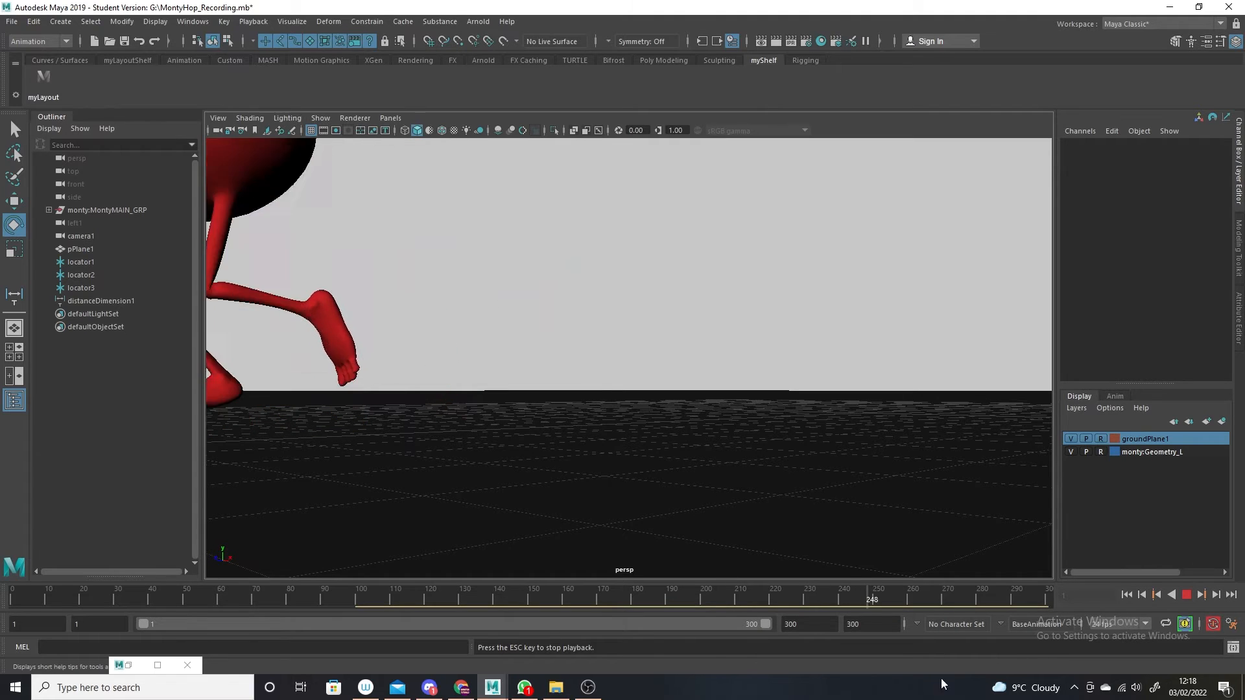
click(81, 598)
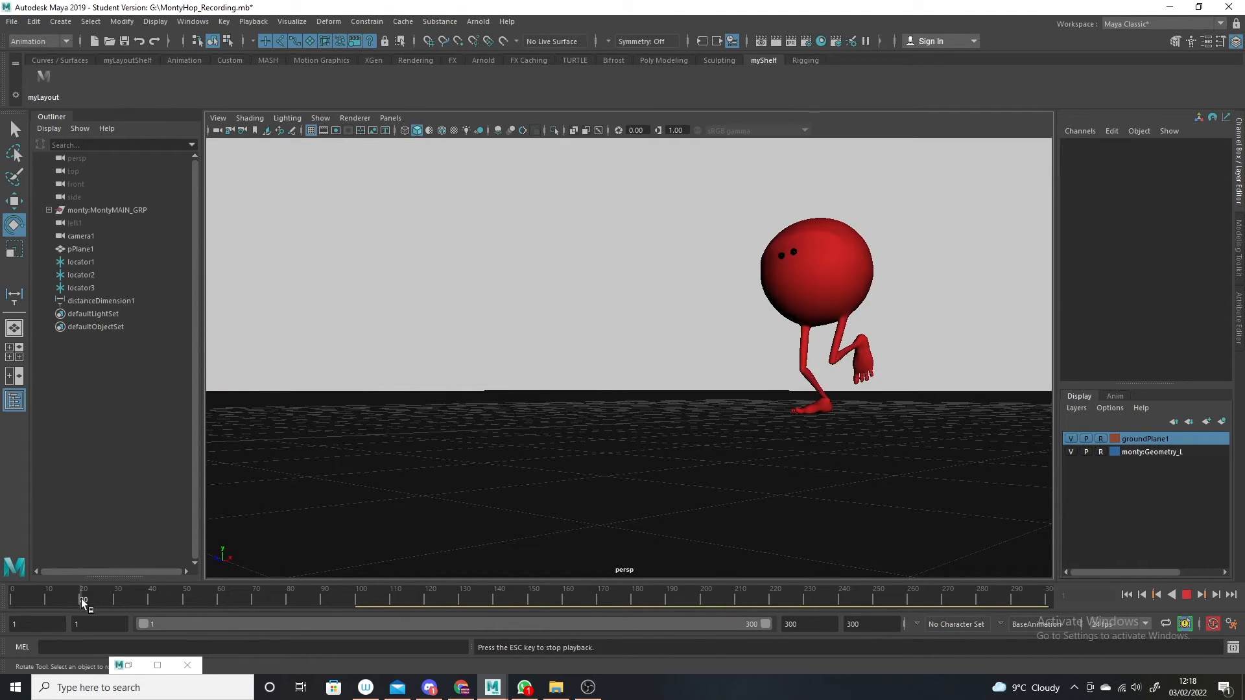
click(1183, 597)
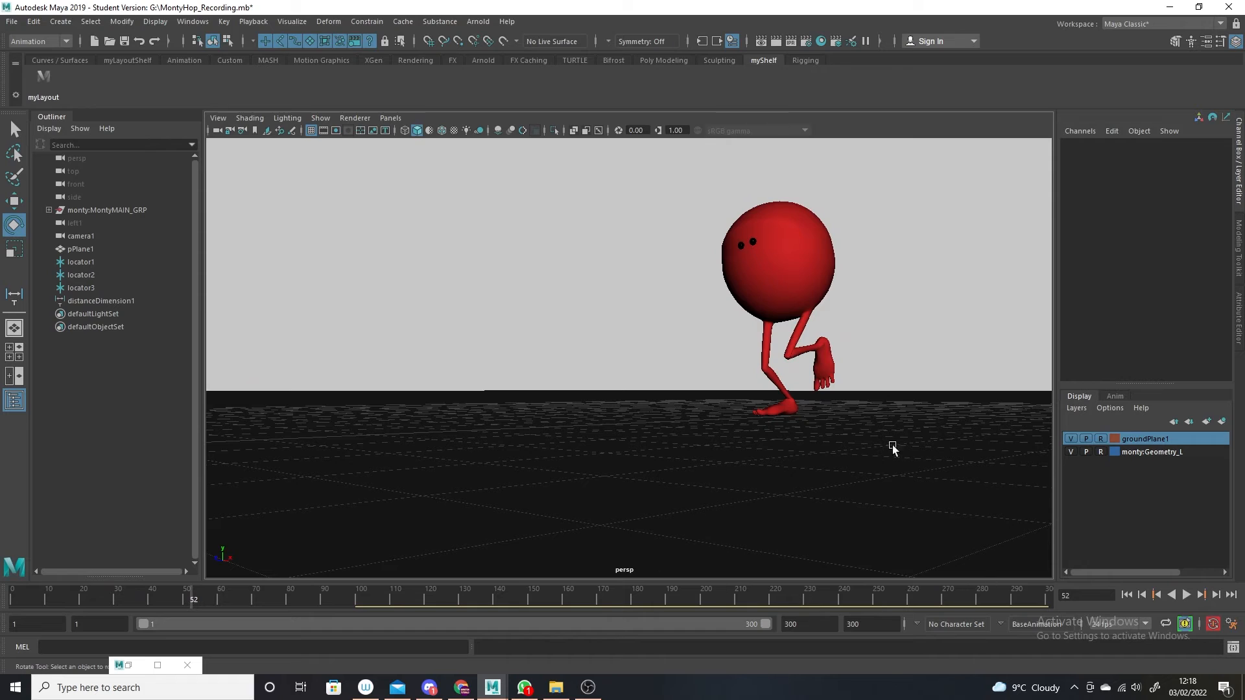
Examine the late hops in the side view, scrubbing between about frames 285 and 247 to inspect the landing pose
key(space)
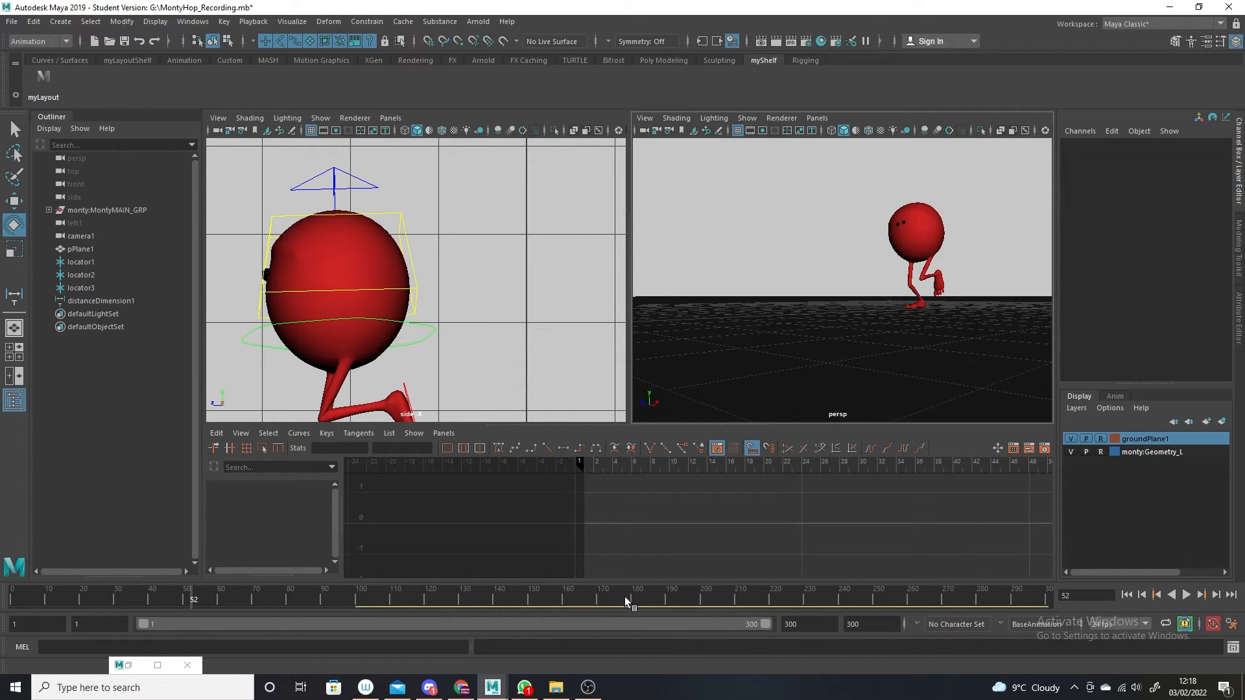
drag(624, 597, 960, 606)
alt+right_drag(400, 350, 305, 325)
alt+right_drag(451, 310, 245, 205)
alt+middle_drag(425, 331, 487, 323)
drag(963, 593, 993, 605)
alt+right_drag(472, 244, 472, 343)
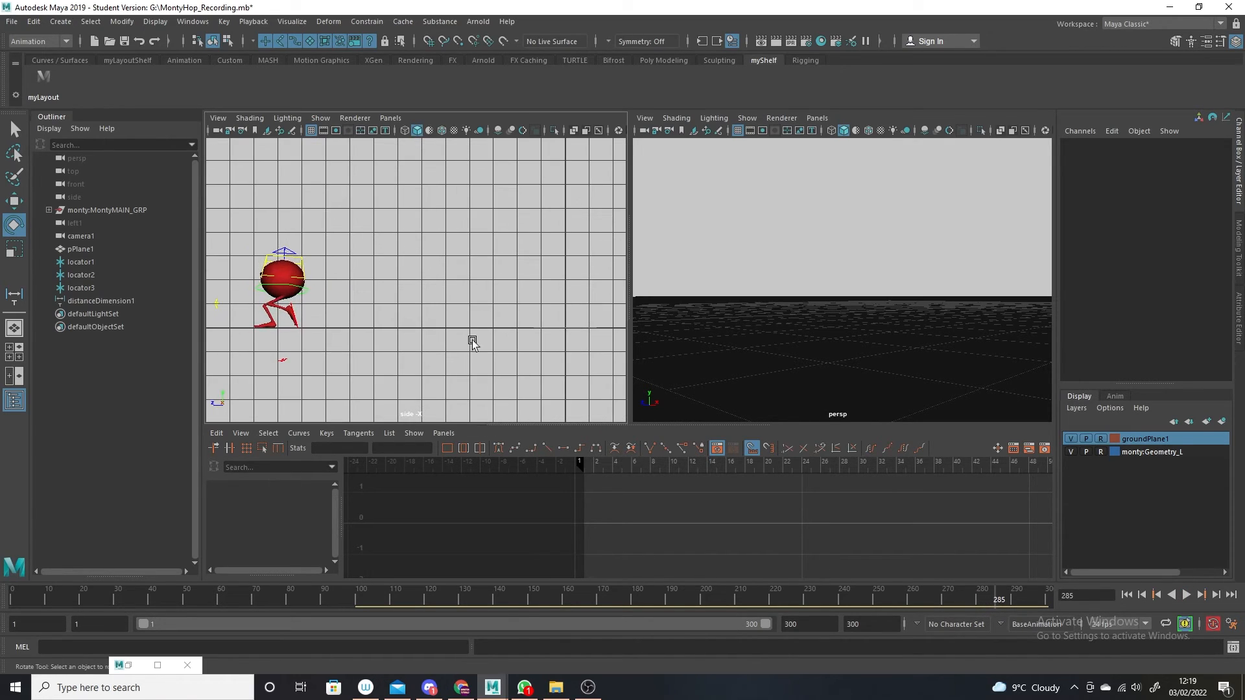
drag(990, 602, 868, 575)
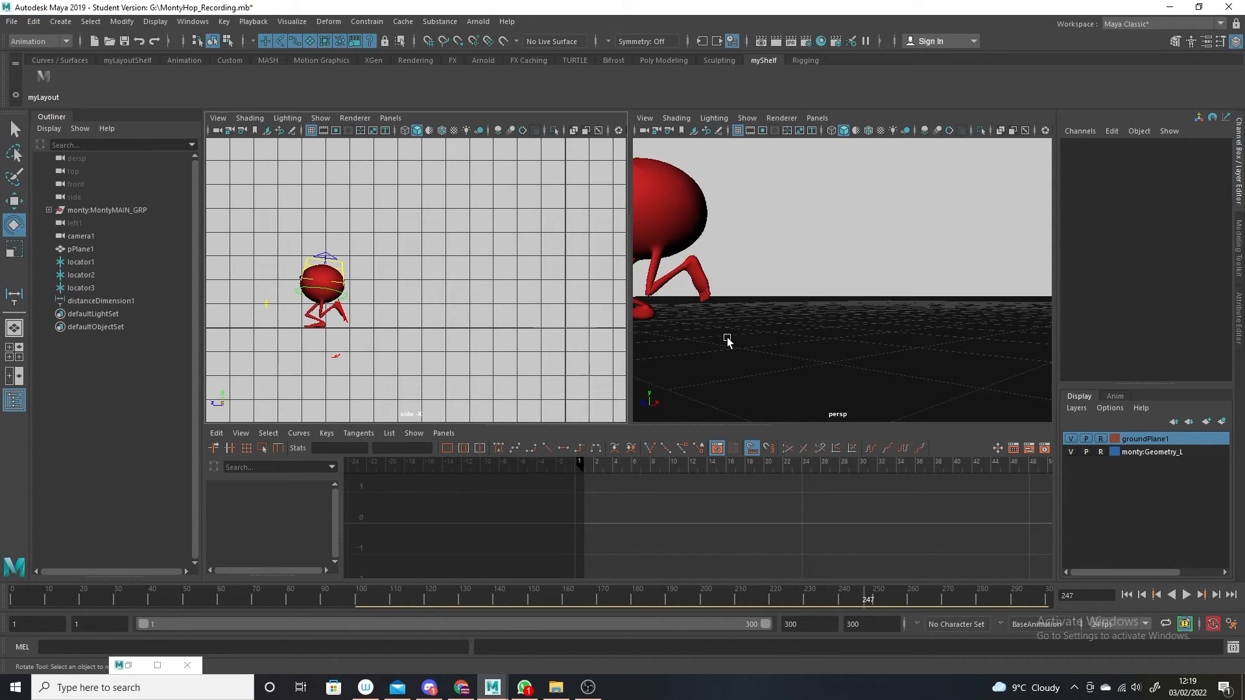
key(f)
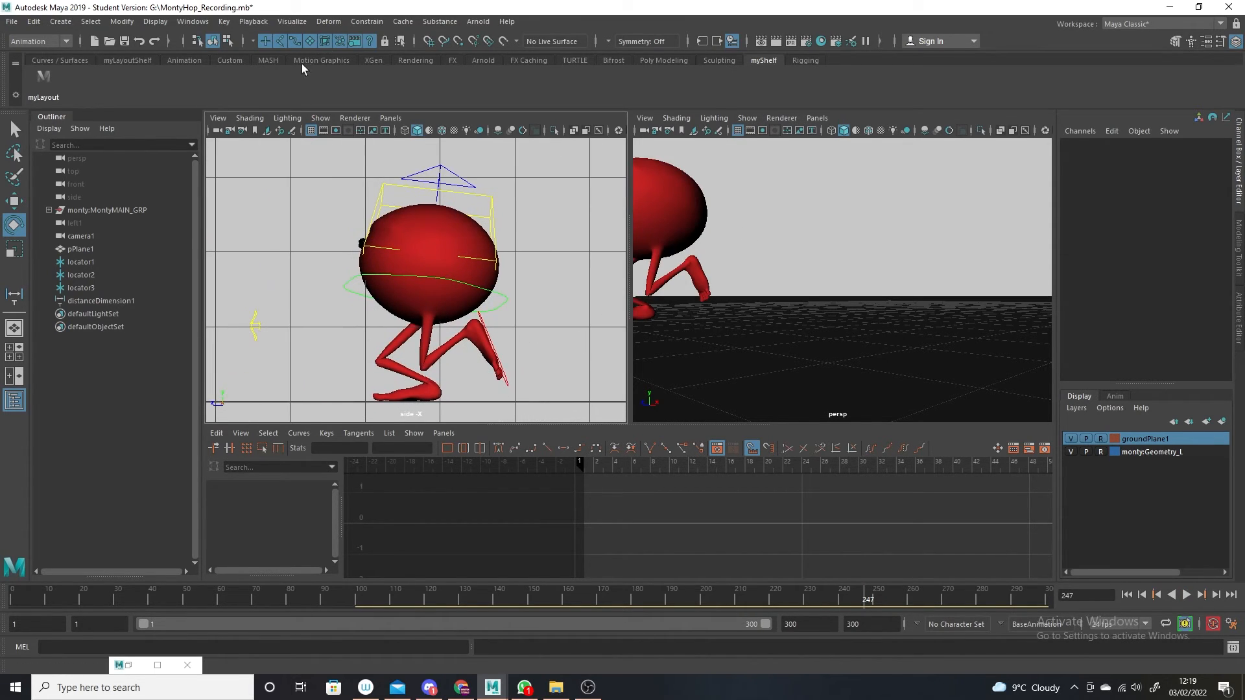
click(321, 118)
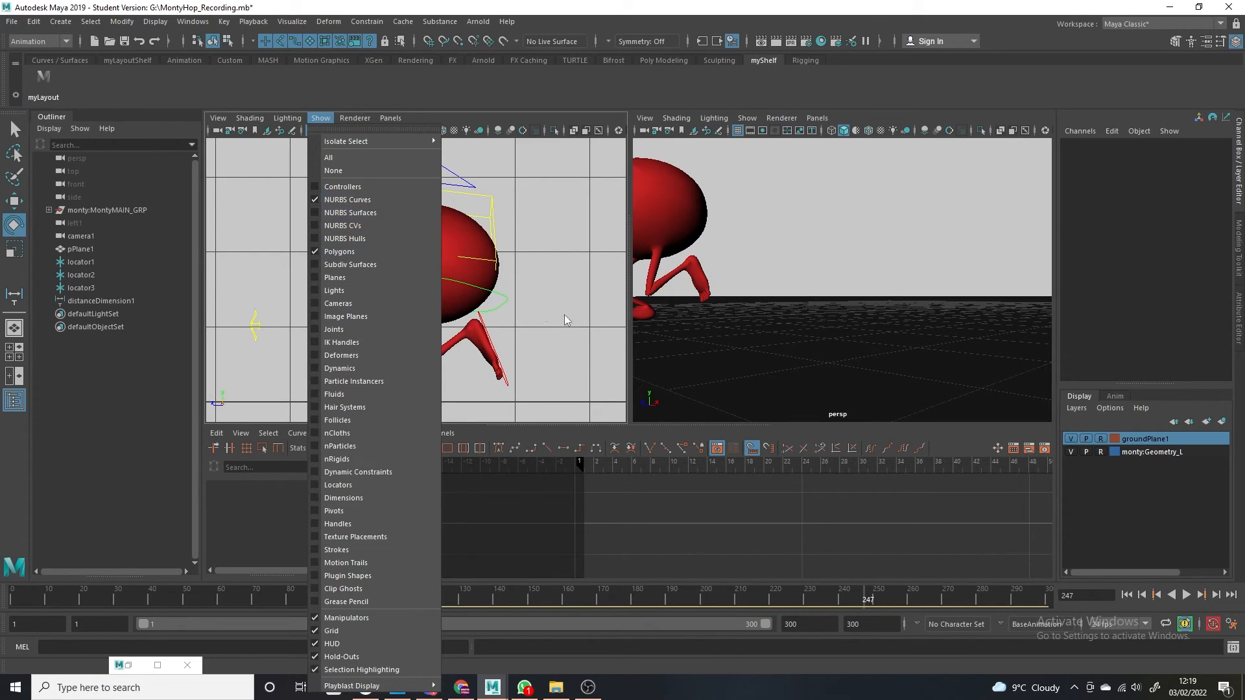
click(503, 383)
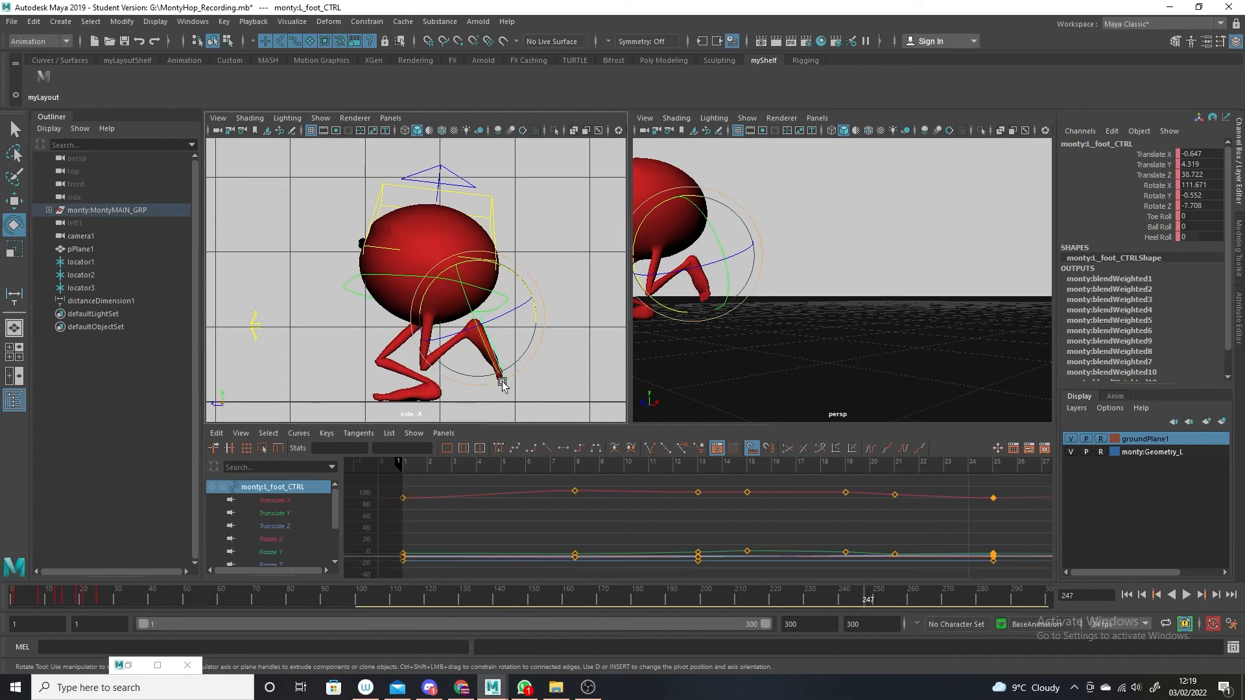
click(400, 406)
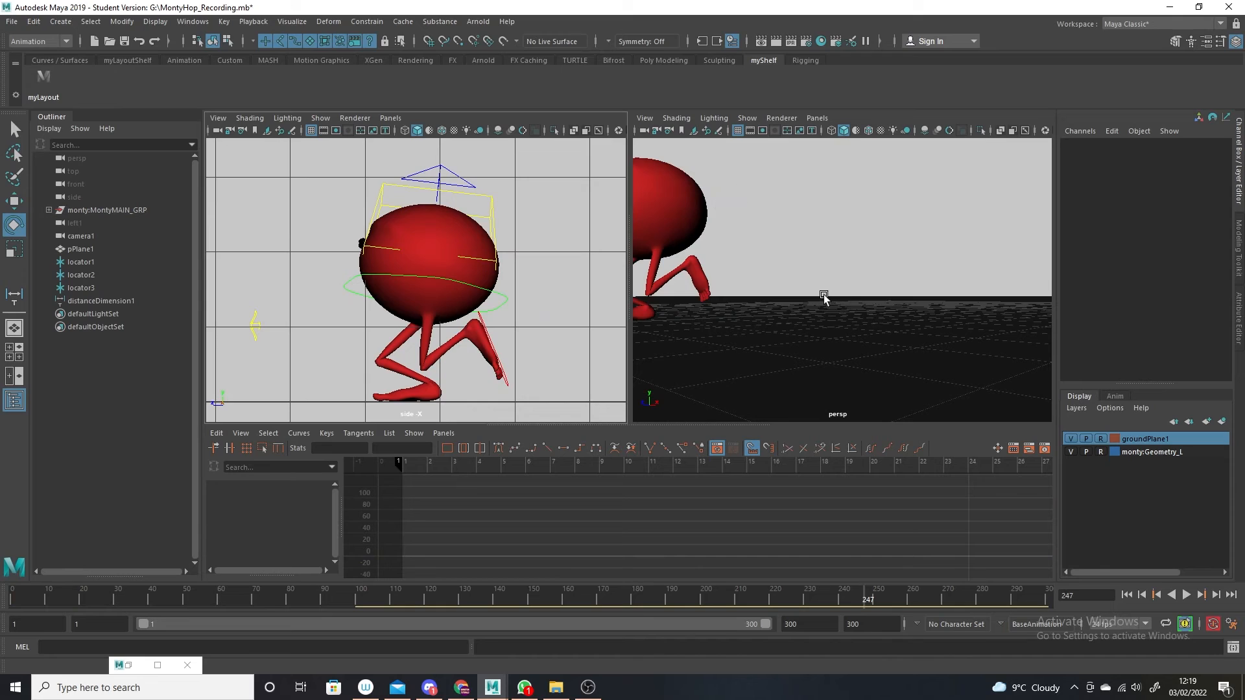
Show NURBS curves in the perspective view so that Monty's controls can be selected there
alt+right_drag(823, 297, 778, 297)
click(747, 118)
click(798, 200)
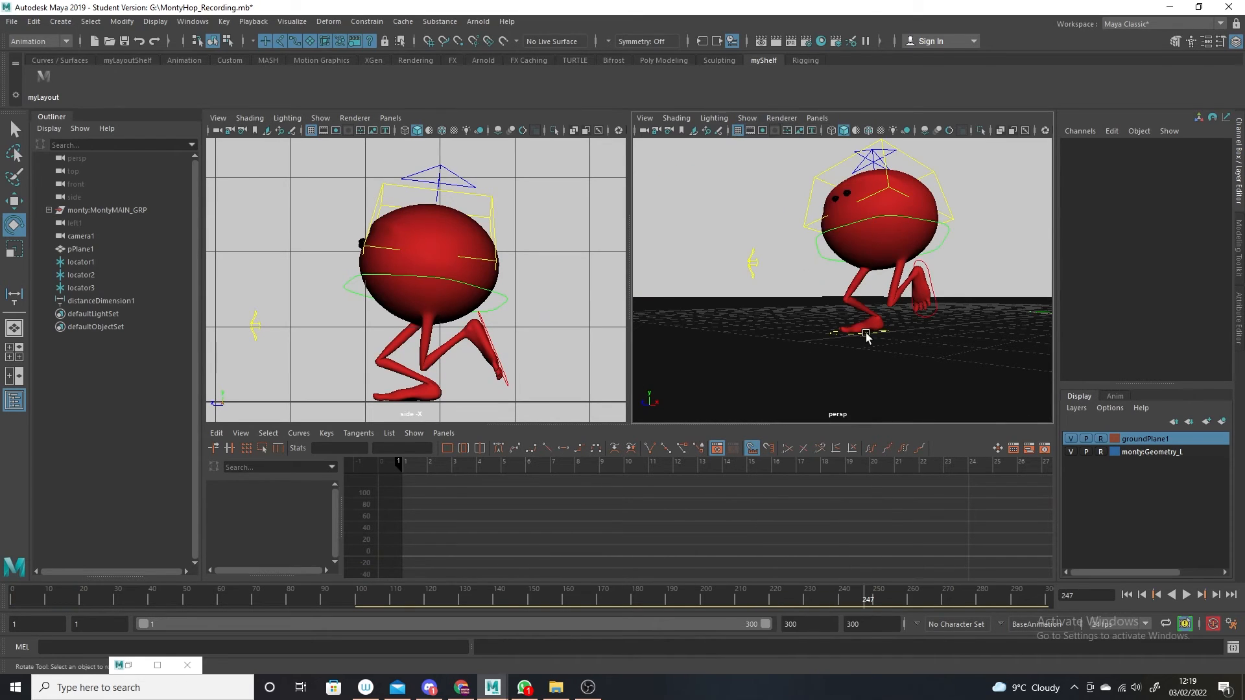
Level the right foot control's Translate Z at 2.936 from frame 19 to frame 25 with flat tangents at frame 19
click(880, 334)
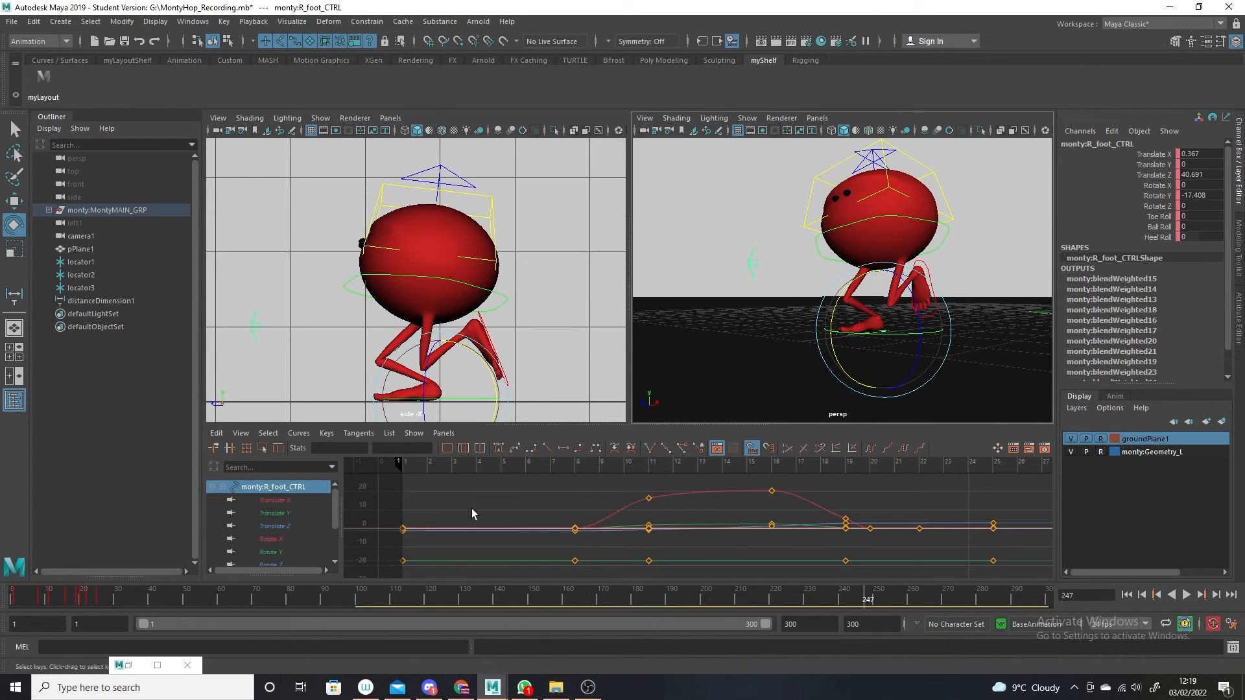
click(296, 526)
scroll(609, 551, down, 5)
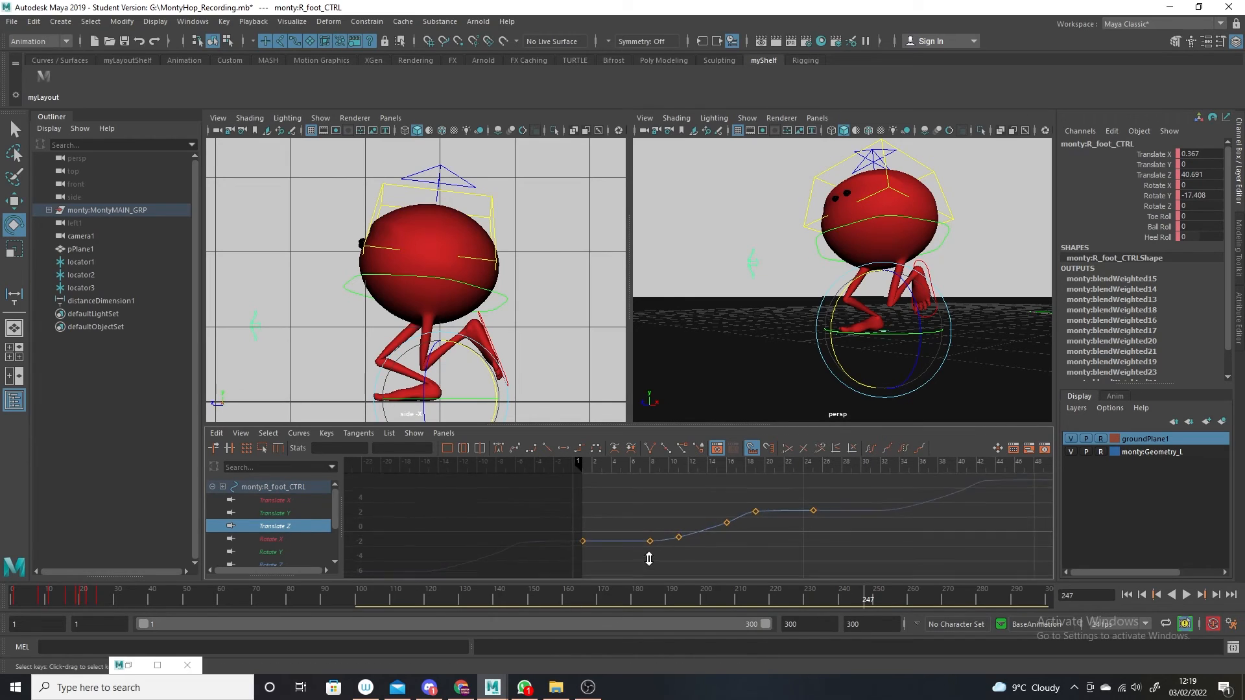
alt+shift+right_drag(647, 556, 752, 590)
alt+middle_drag(787, 553, 660, 520)
drag(603, 542, 586, 542)
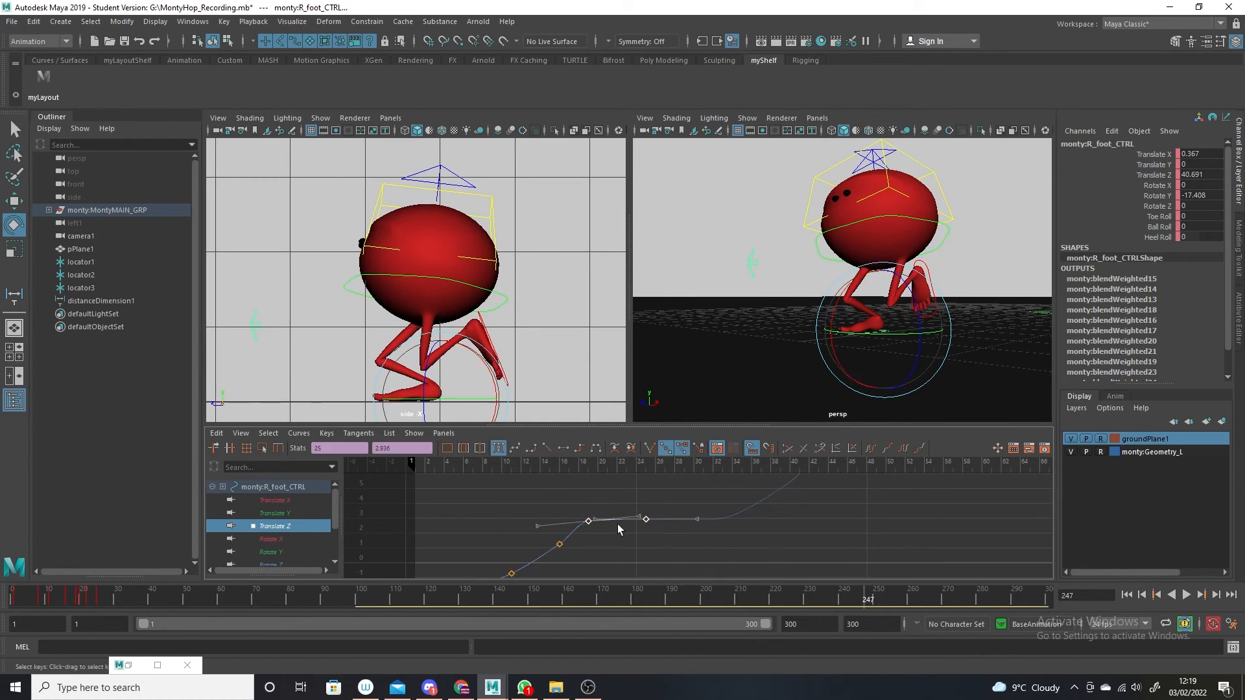
drag(662, 506, 621, 524)
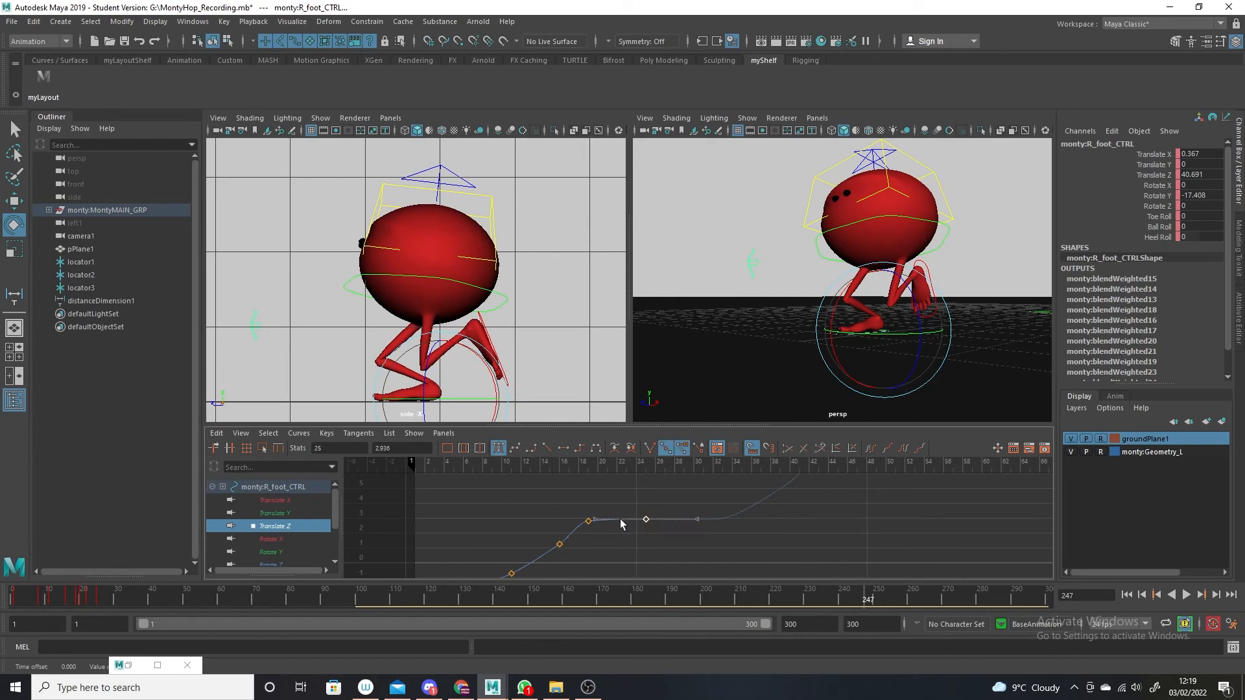
click(563, 449)
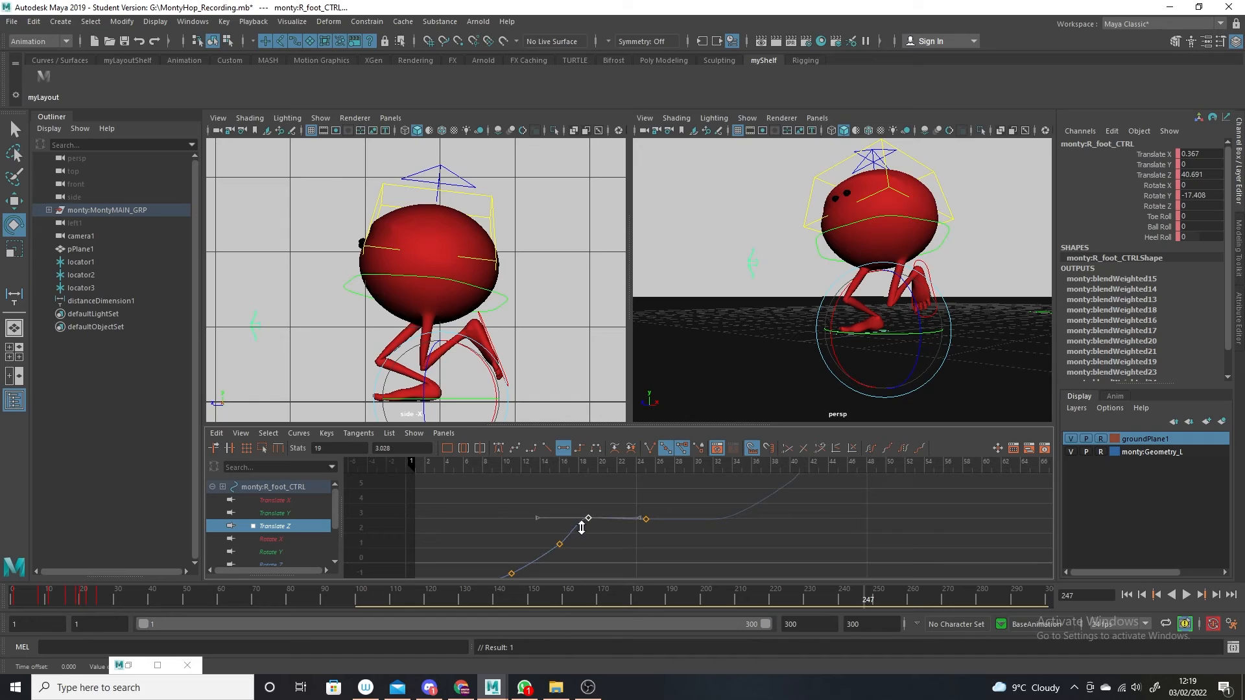
shift+middle_drag(621, 494, 620, 505)
drag(563, 543, 564, 542)
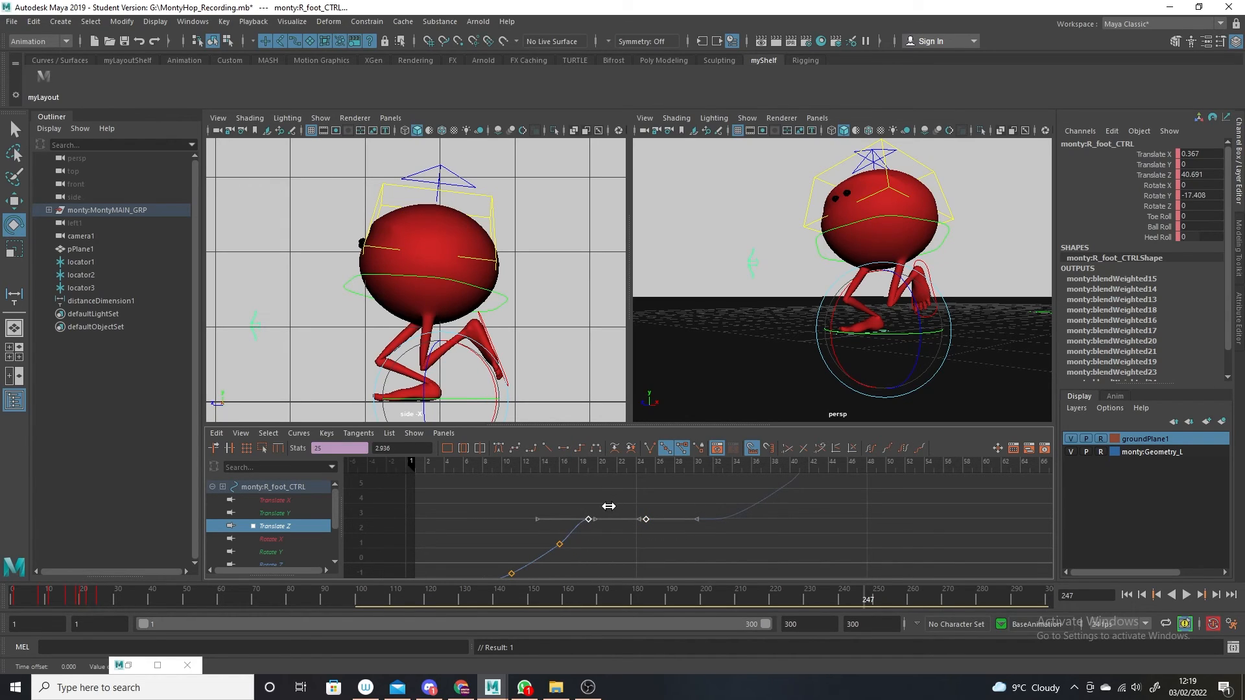
Set the right foot control's Translate Z keys at frames 19 and 25 to 2.897, keeping the stretch between them level
mouse_move(608, 507)
shift+middle_down()
mouse_move(609, 495)
mouse_move(608, 505)
shift+middle_up()
scroll(647, 577, up, 5)
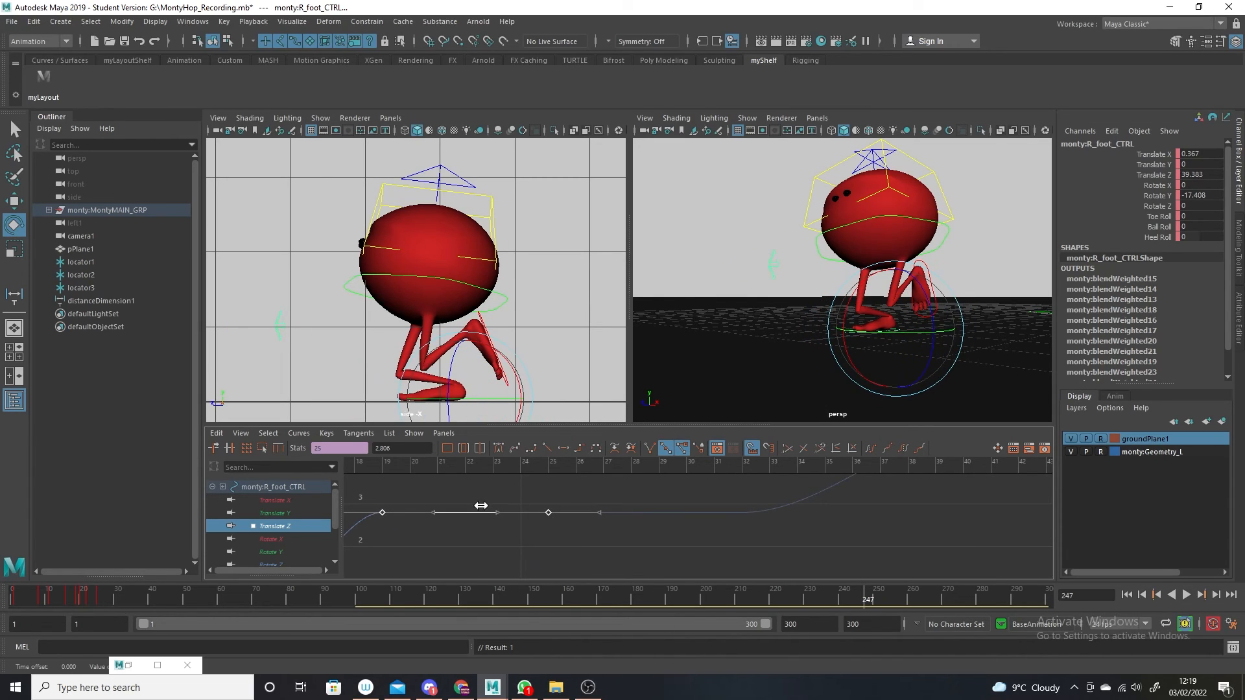
shift+middle_drag(462, 499, 462, 491)
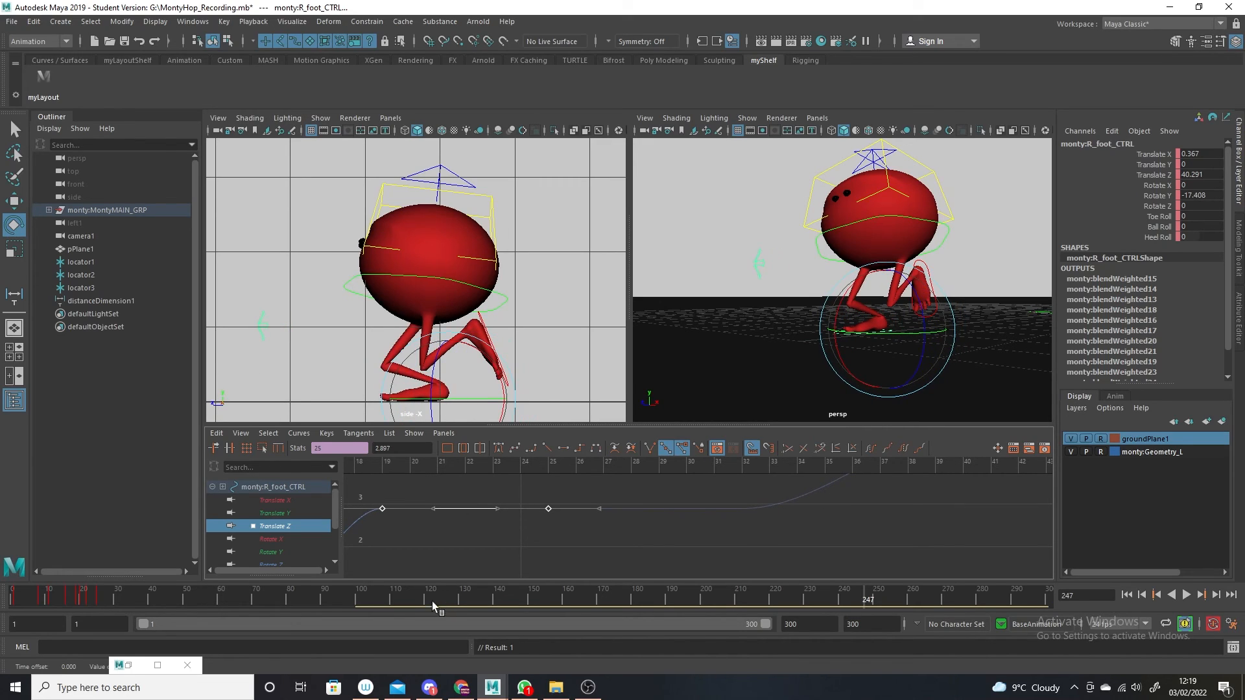
Select the left foot control and play the hop from frame 66 in a wider perspective view to check the adjusted foot landing
click(528, 388)
click(508, 389)
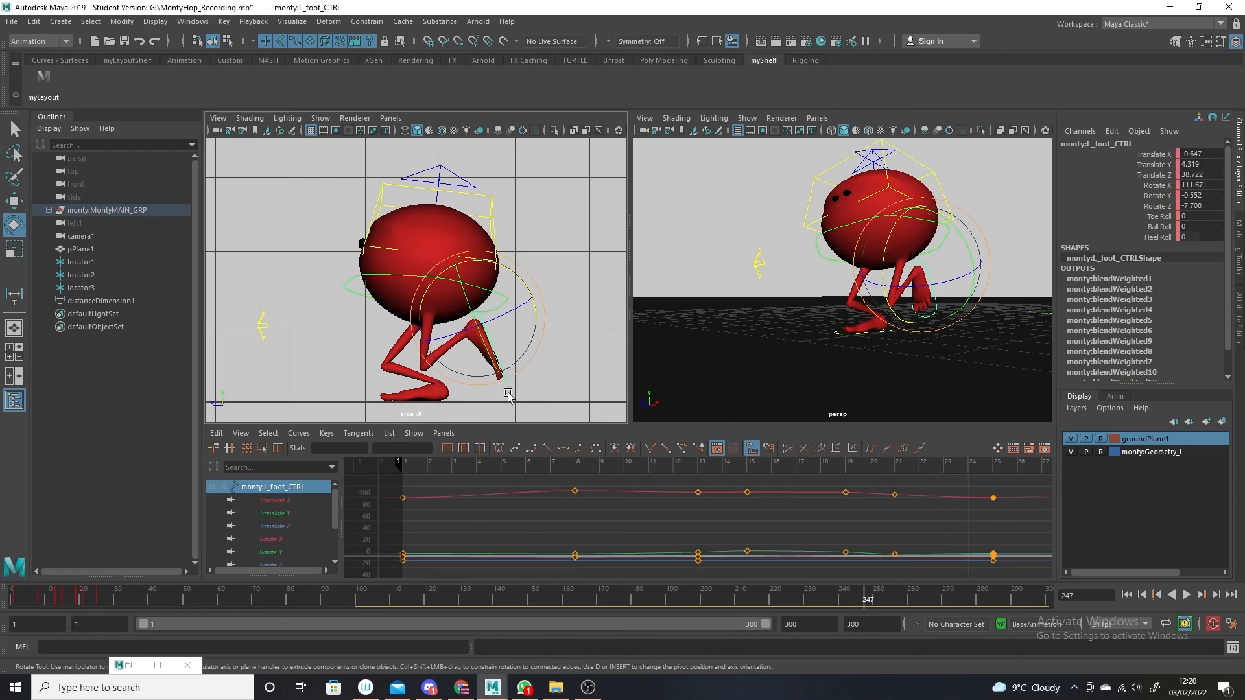
click(187, 597)
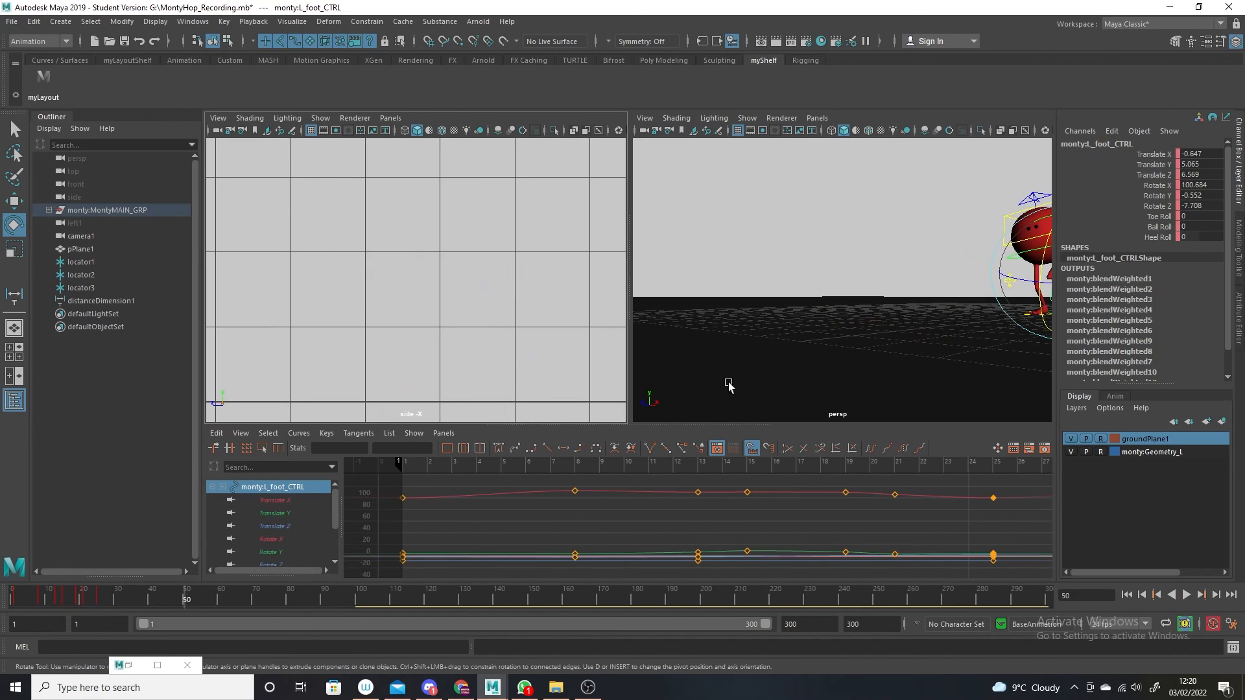
click(242, 598)
alt+right_drag(639, 375, 815, 383)
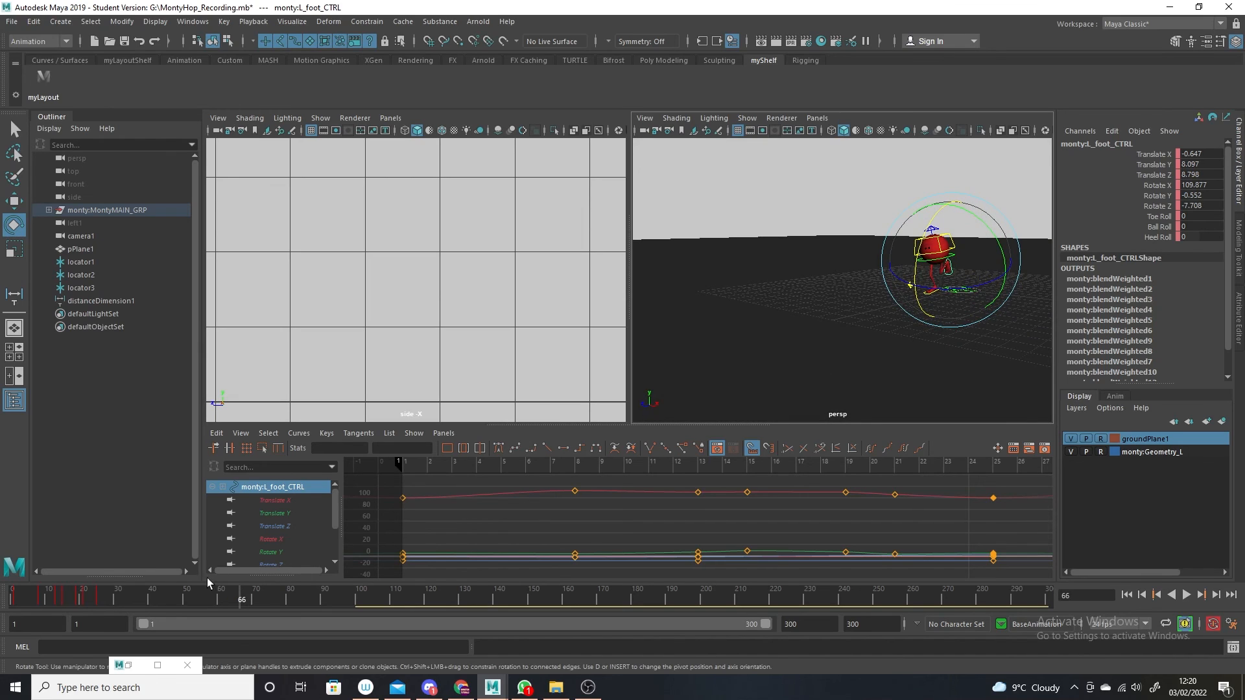
key(alt+v)
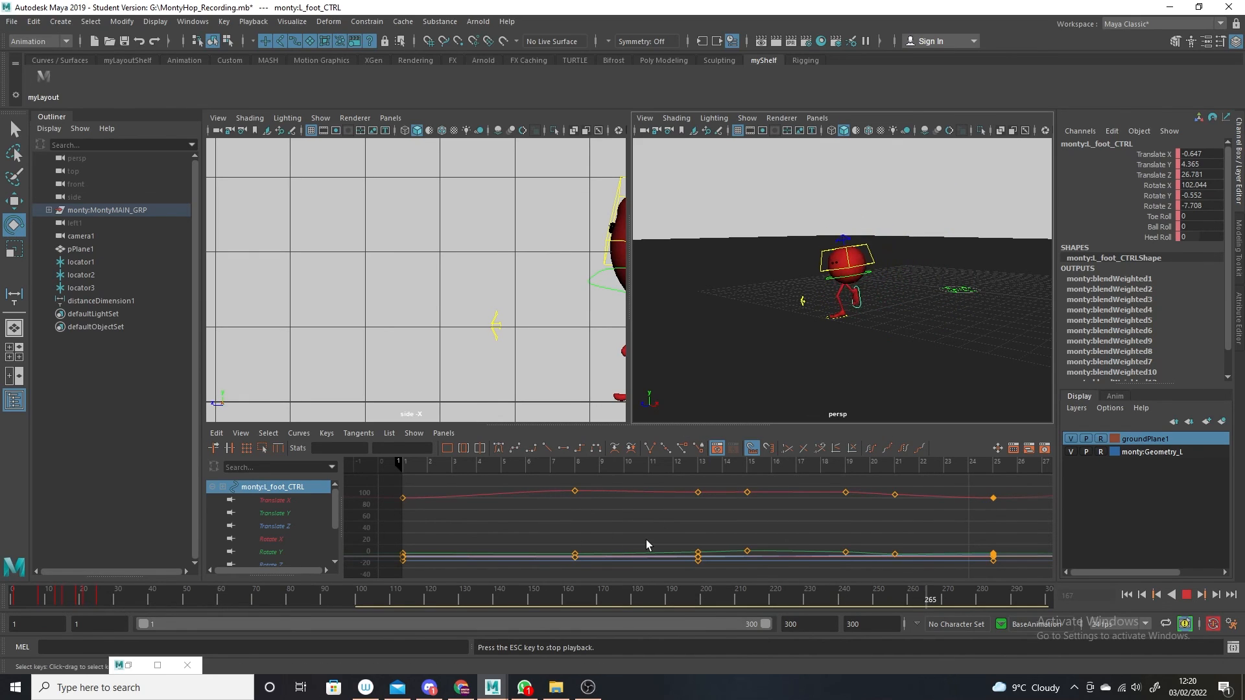
key(Escape)
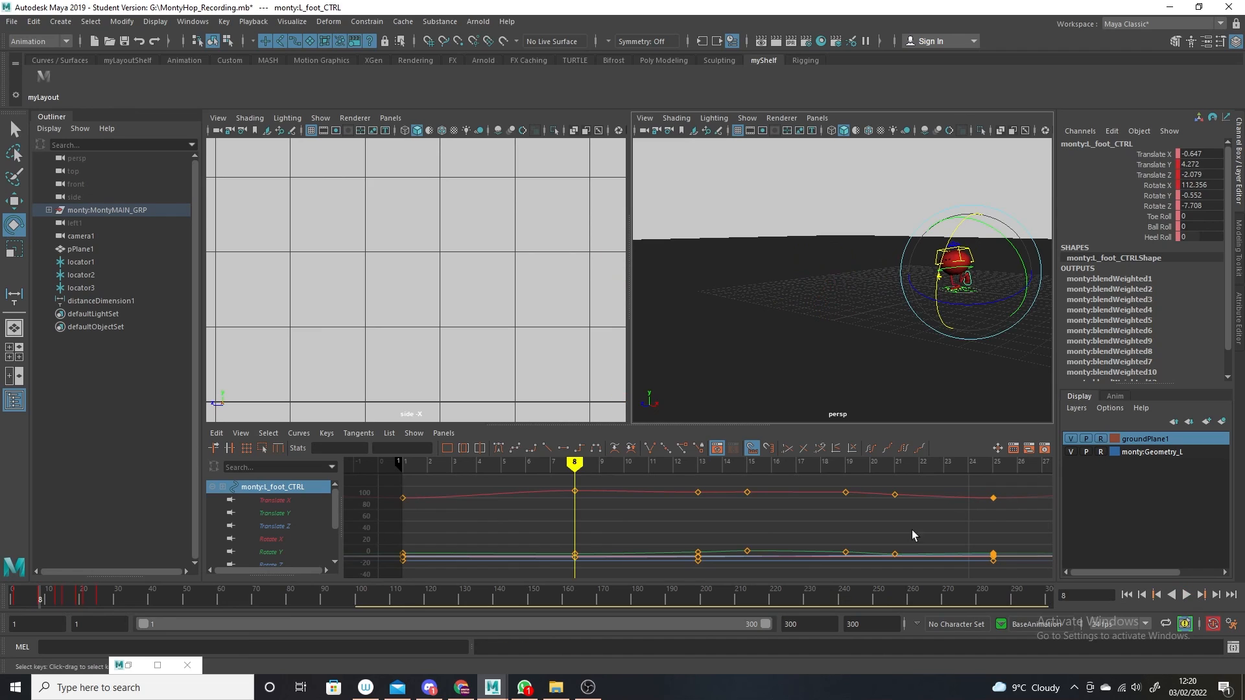